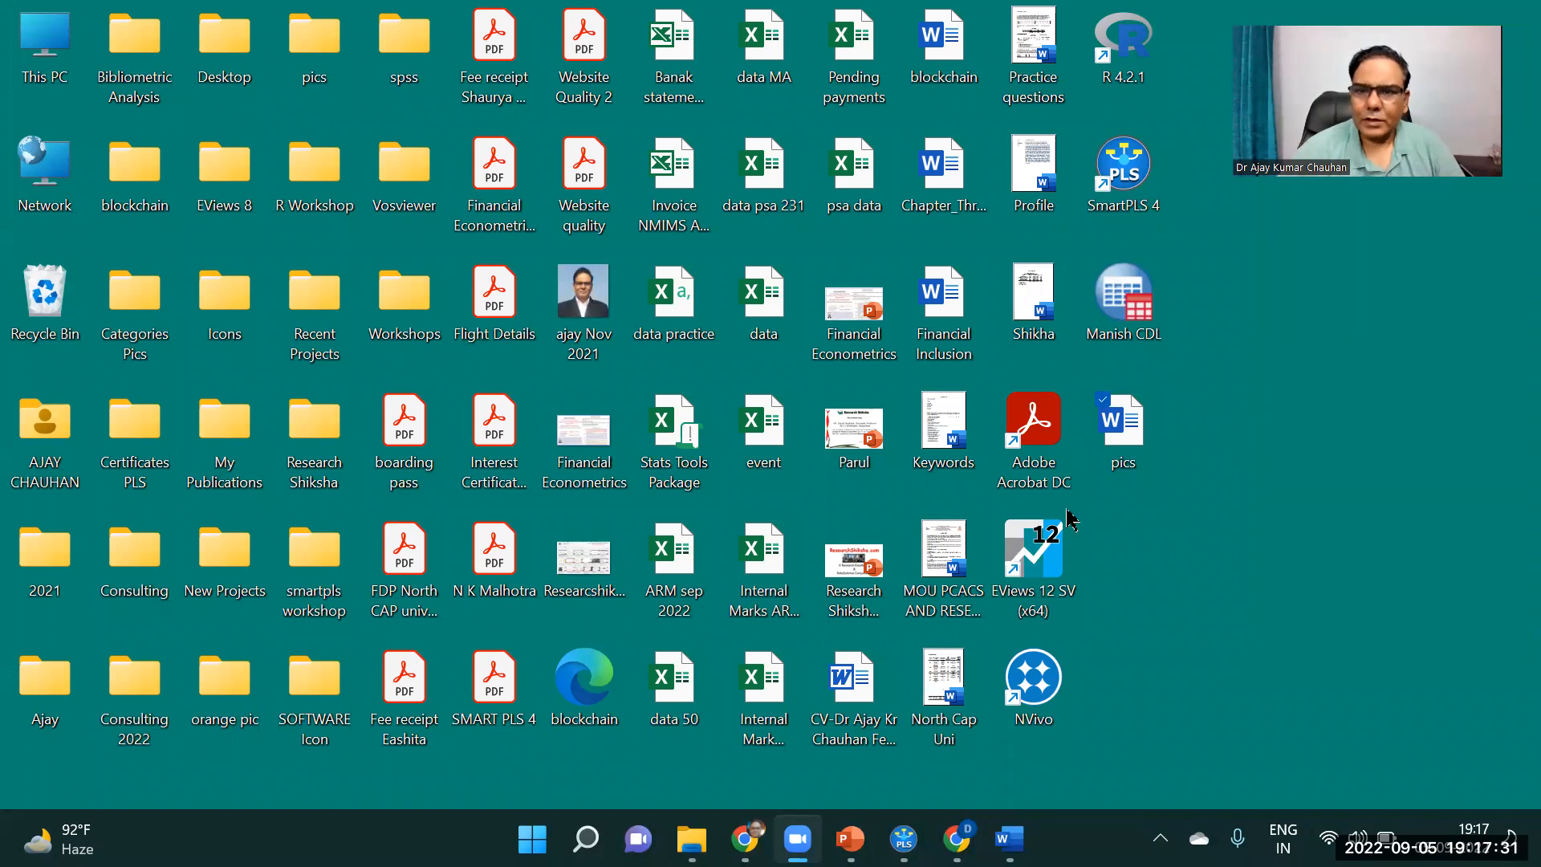
# - Launch SmartPLS 4 and move the smartpls workshop folder to the last column of desktop icons
pyautogui.doubleClick(1129, 173)
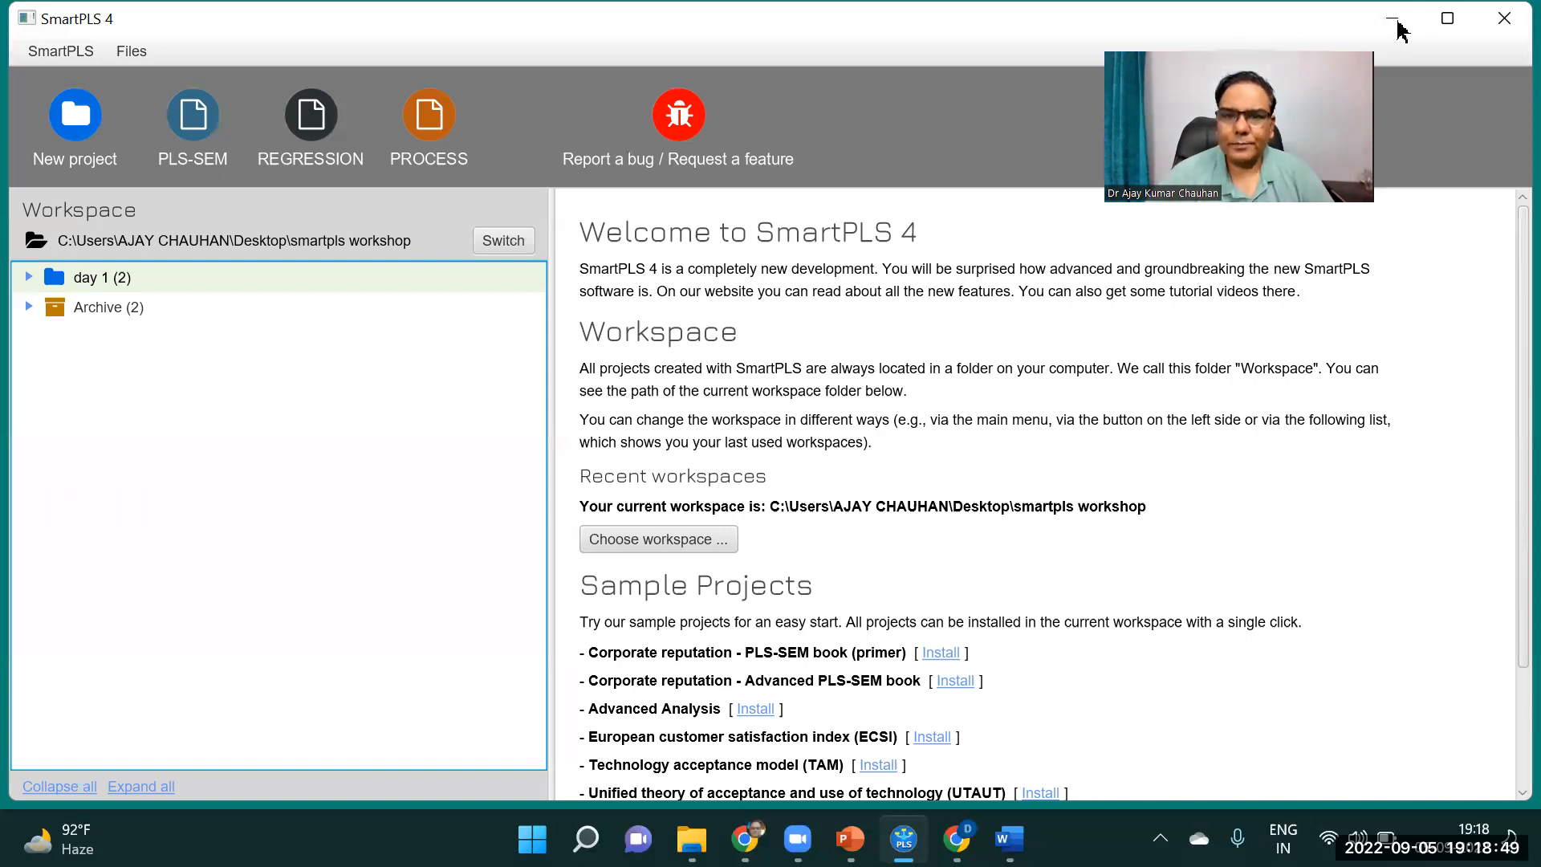
pyautogui.press('super+d')
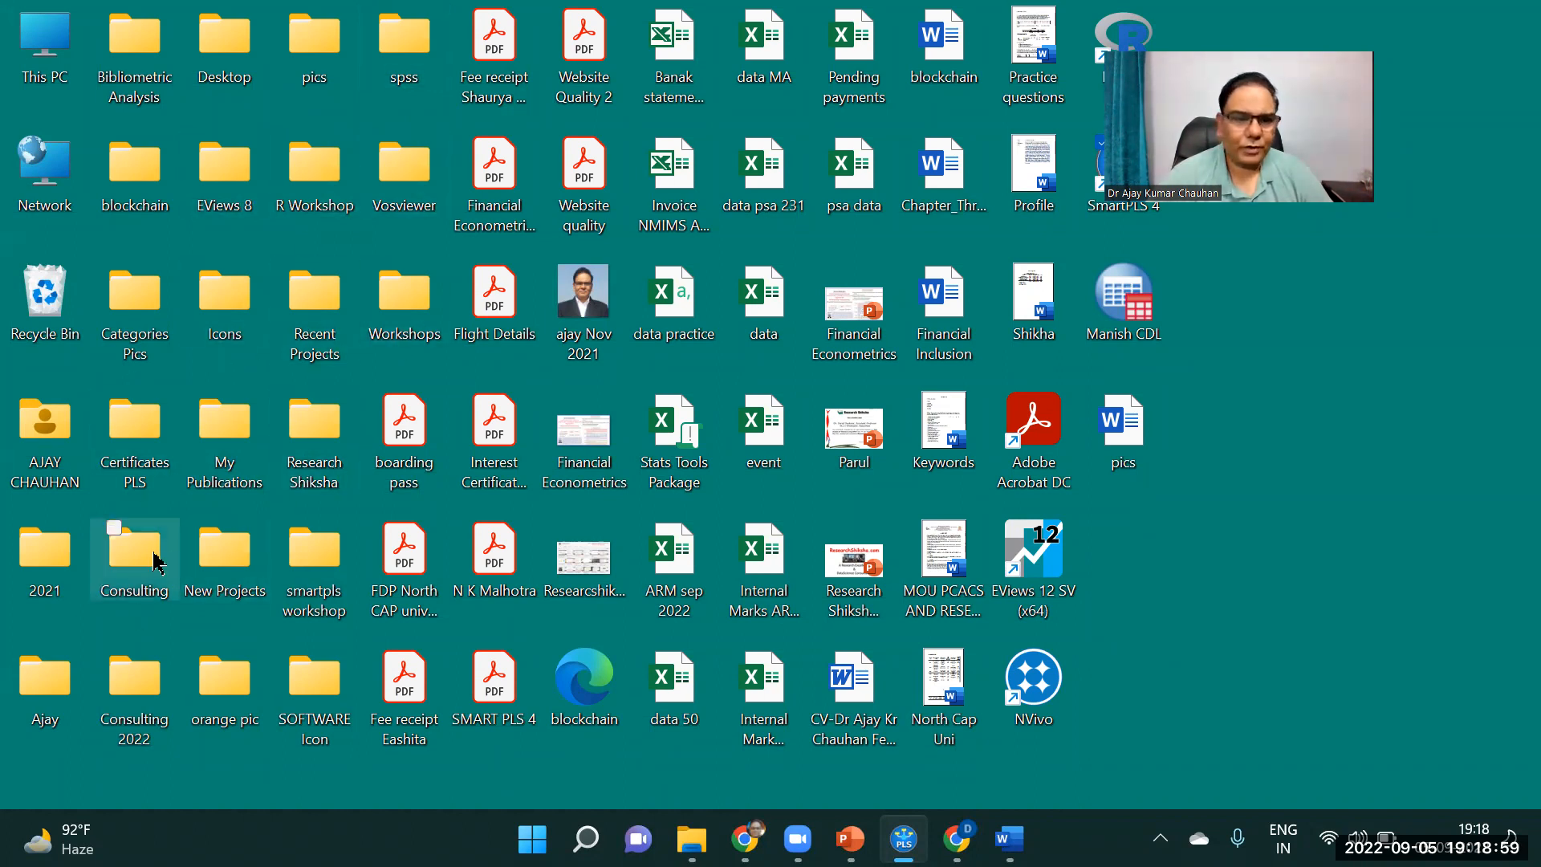
pyautogui.click(314, 568)
pyautogui.moveTo(309, 565); pyautogui.dragTo(1372, 394)
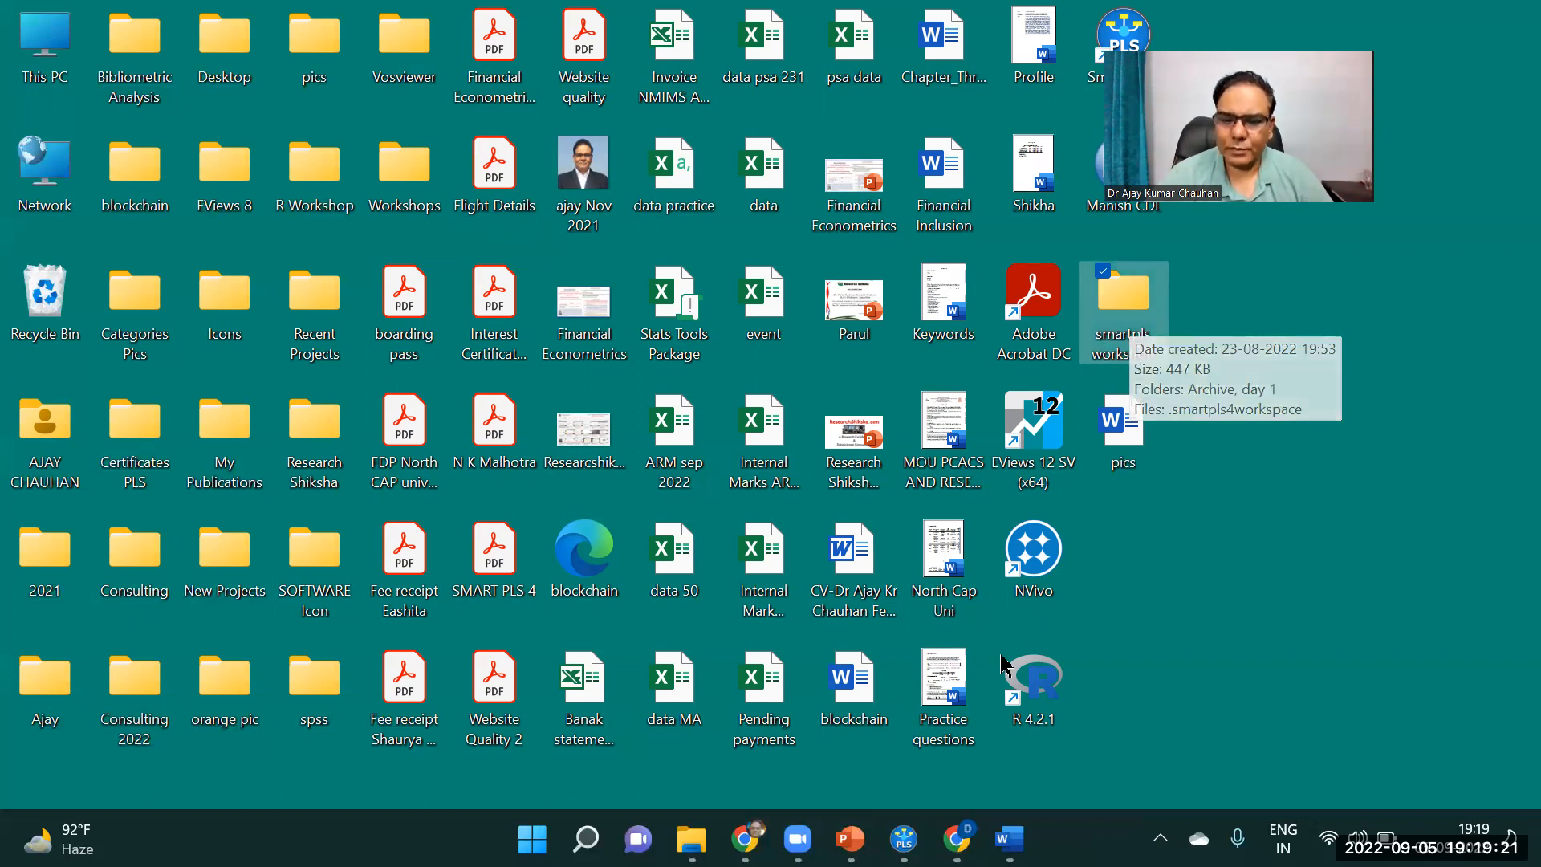
# - Switch back to SmartPLS and choose the smartpls workshop folder on the Desktop as the workspace
pyautogui.click(903, 838)
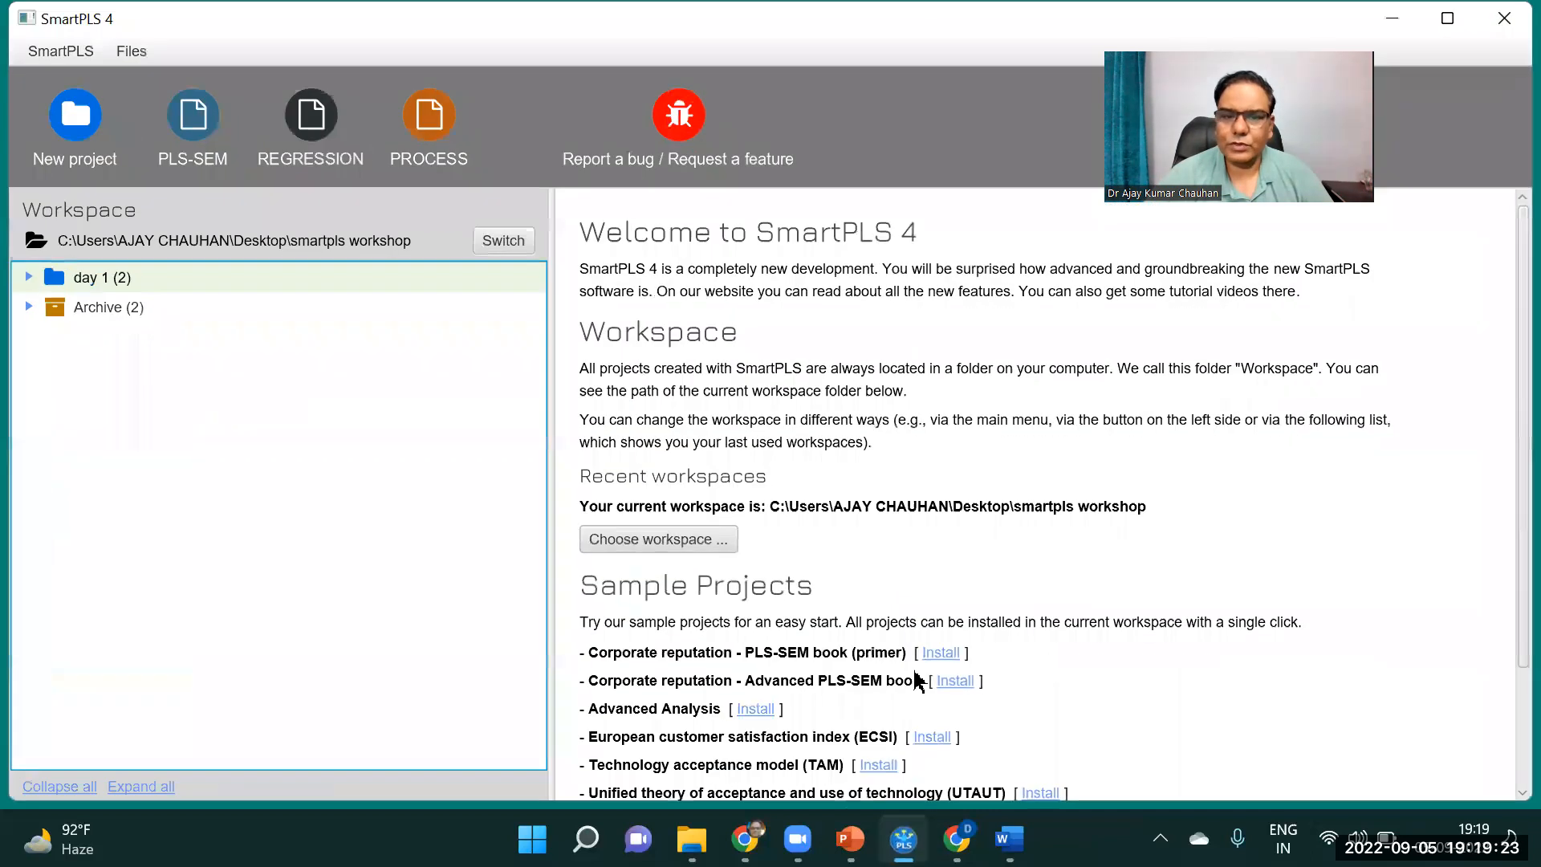
pyautogui.click(642, 548)
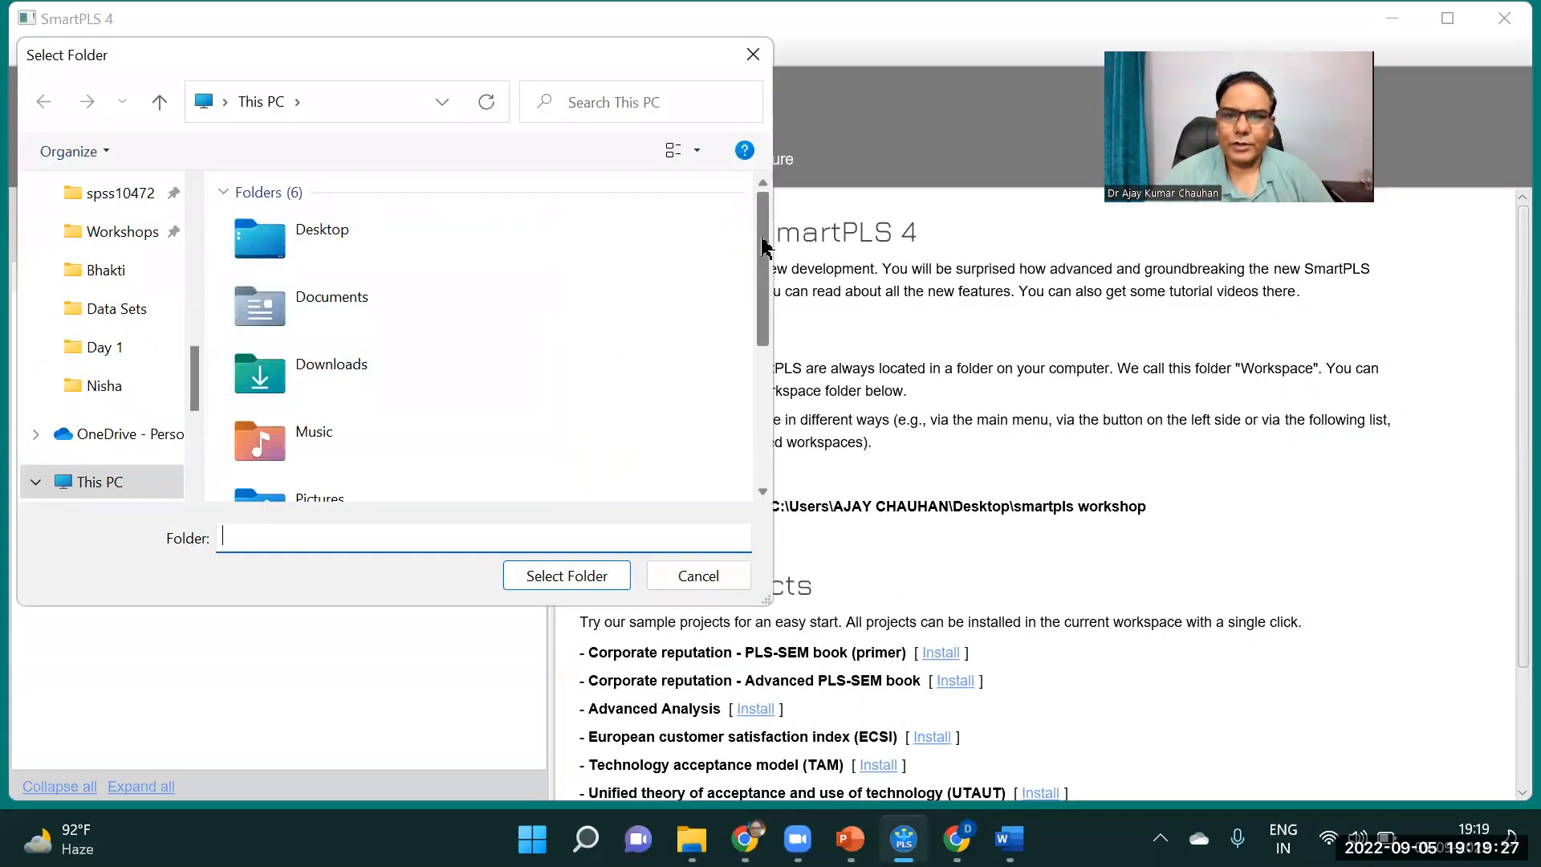
pyautogui.scroll(-5, 746, 321)
pyautogui.scroll(5, 740, 387)
pyautogui.click(321, 235)
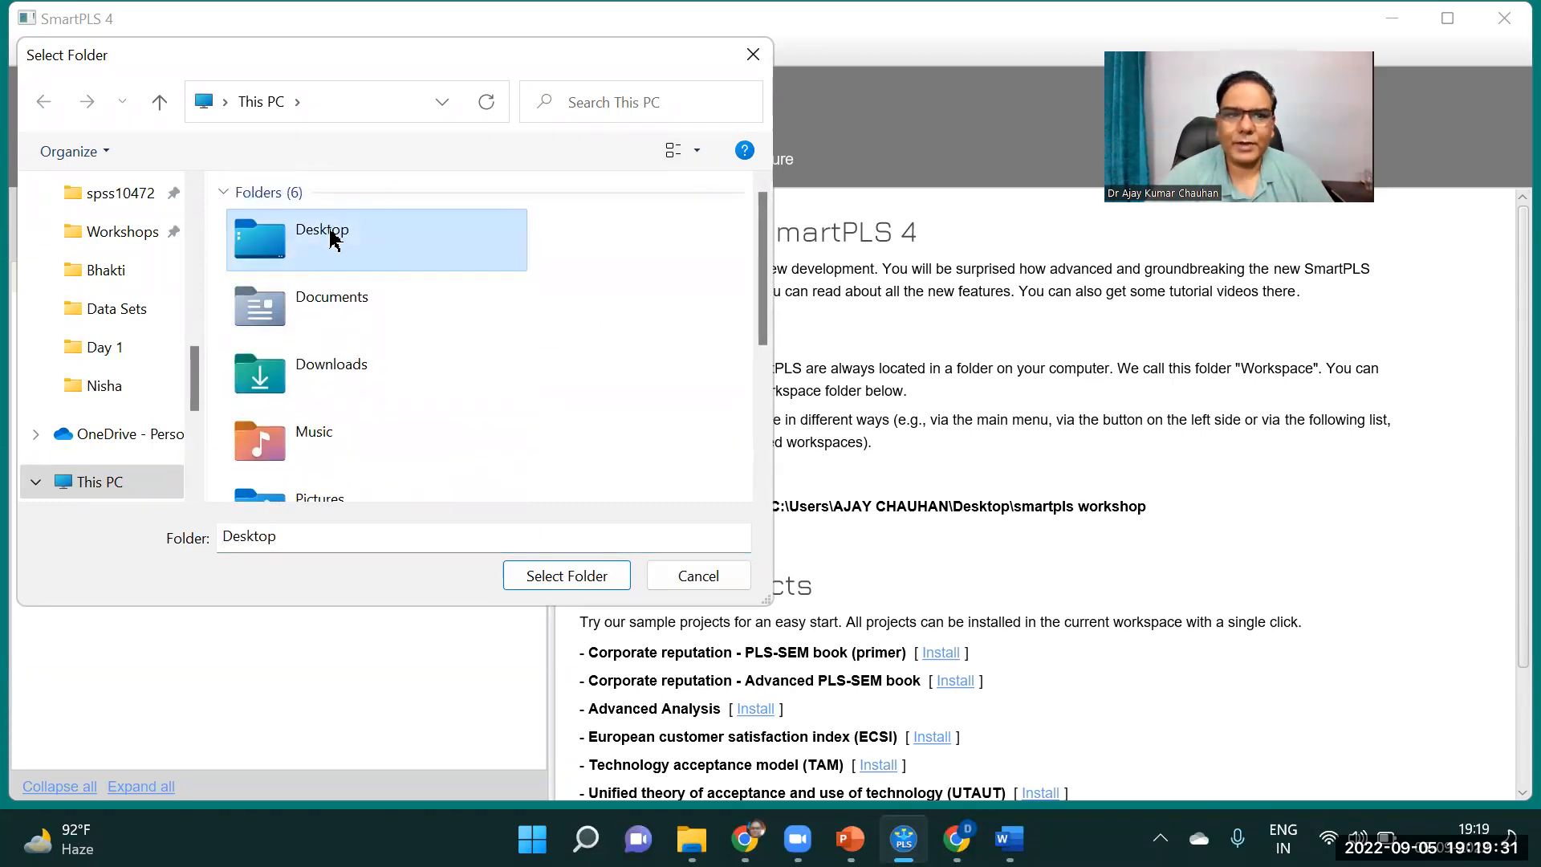
pyautogui.doubleClick(330, 233)
pyautogui.click(303, 377)
pyautogui.click(550, 573)
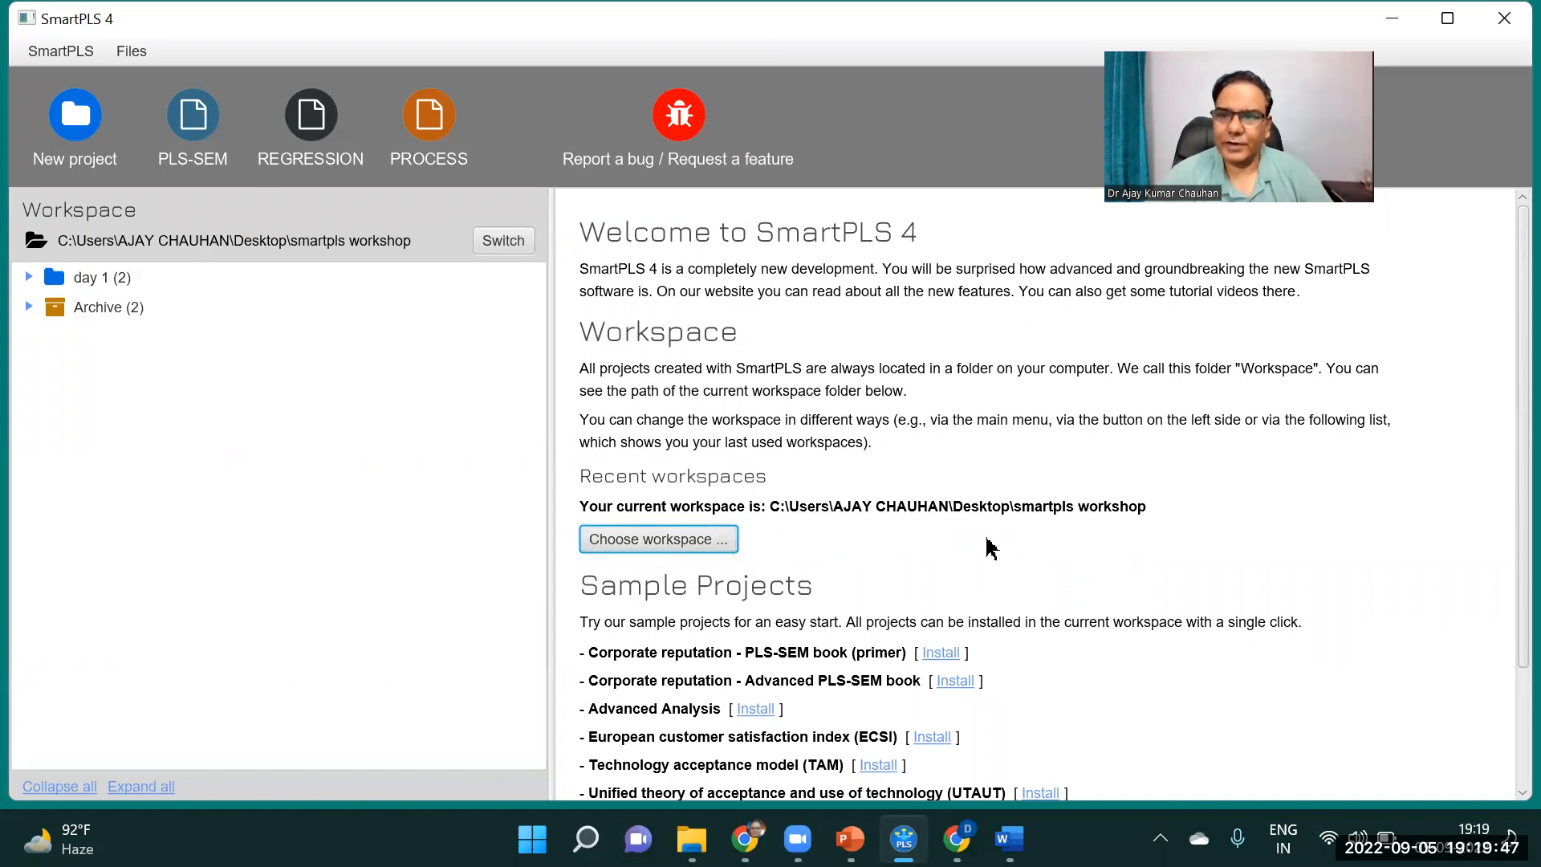
# - Delete the existing day 1 project from the workspace
pyautogui.click(103, 280)
pyautogui.rightClick(103, 282)
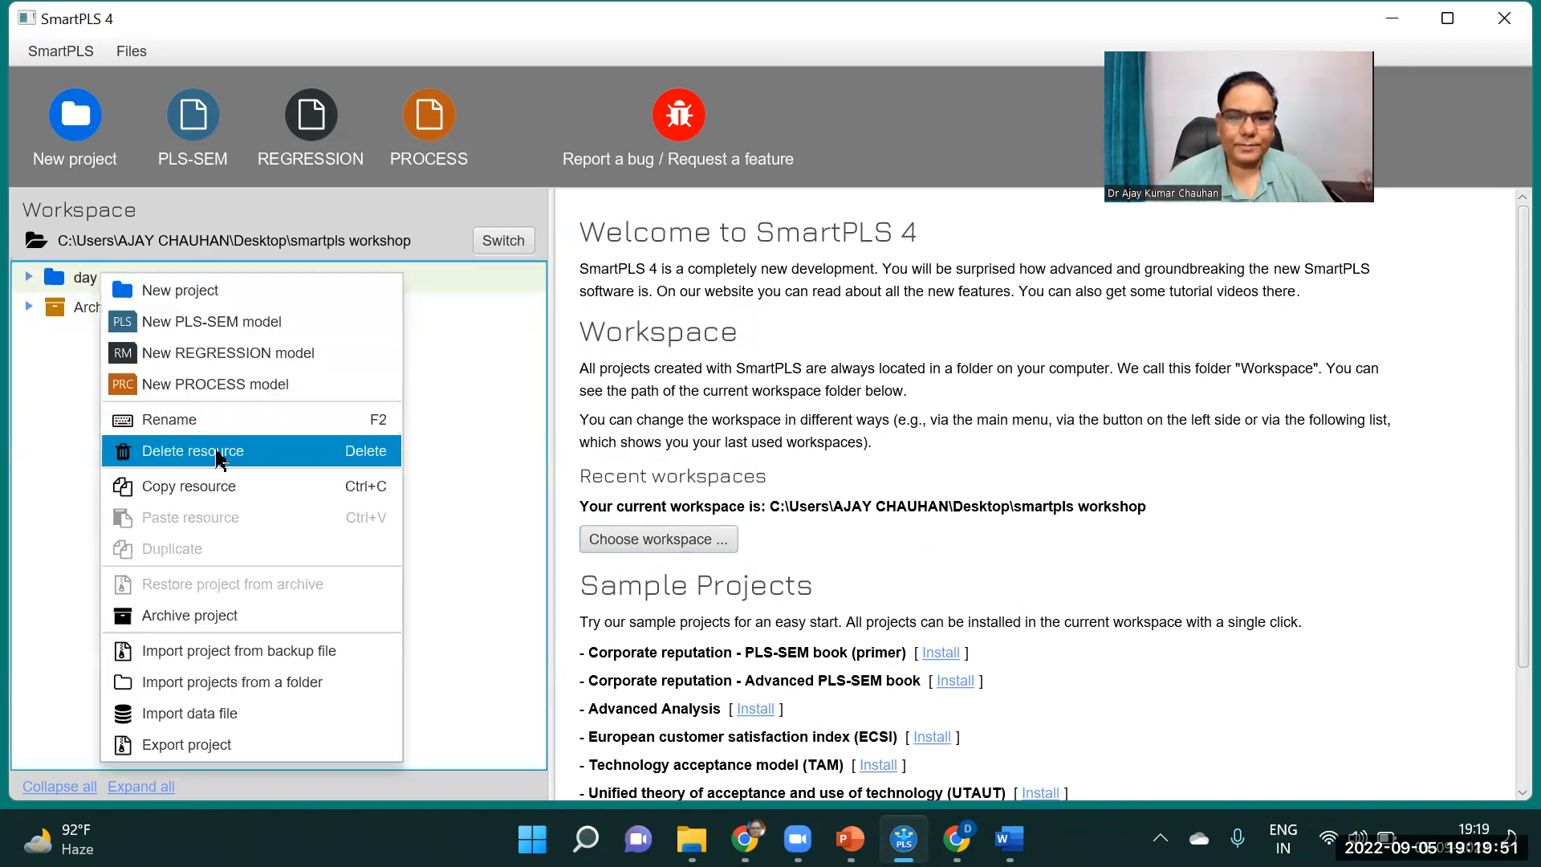
pyautogui.click(218, 454)
pyautogui.click(930, 488)
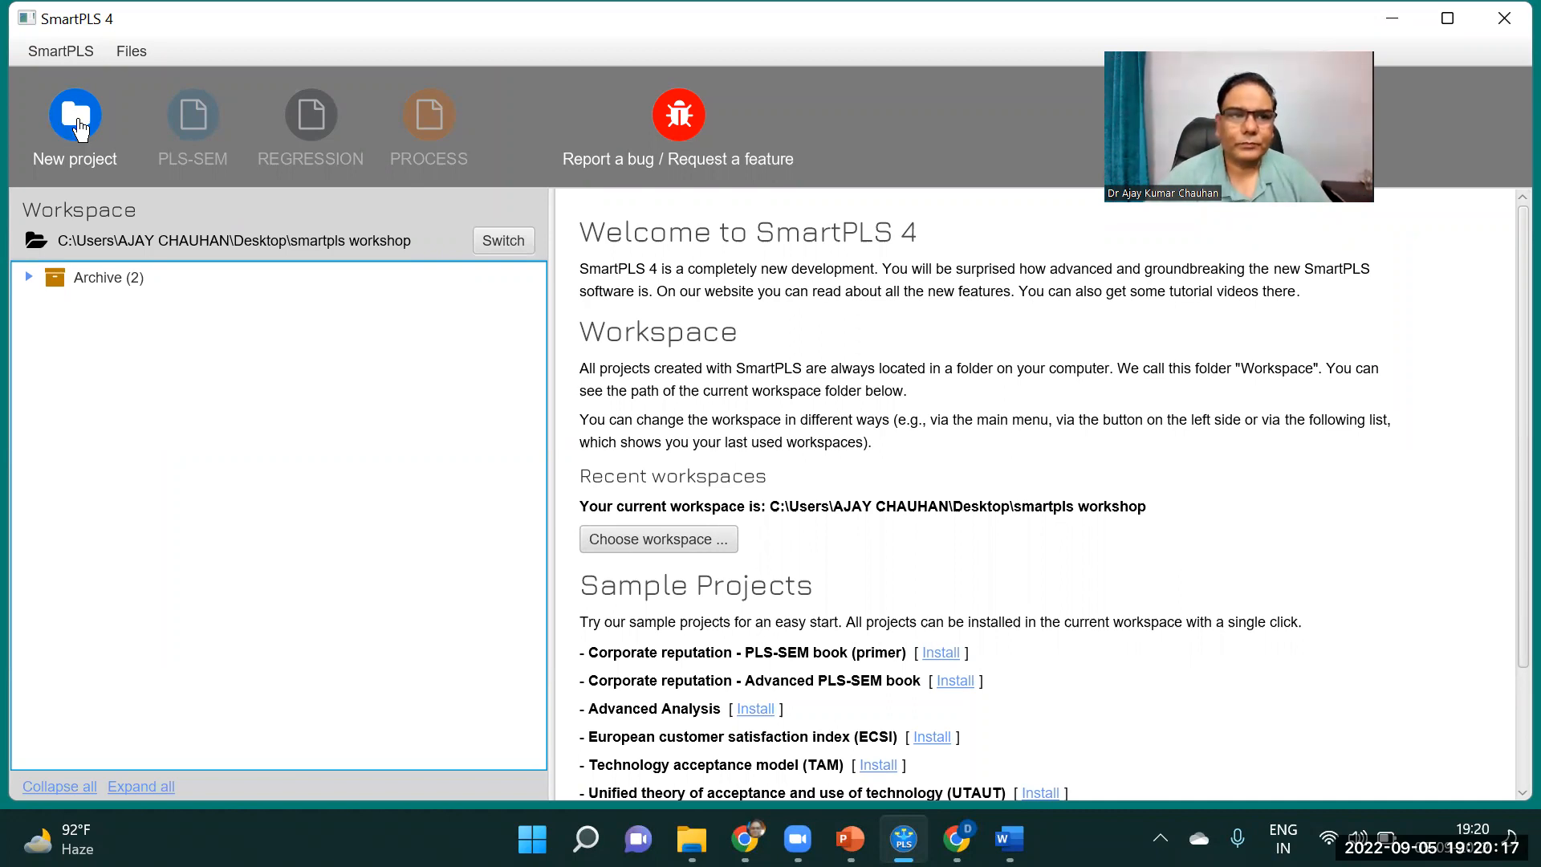
# - Create a new project named Day 1 in the workspace
pyautogui.click(78, 126)
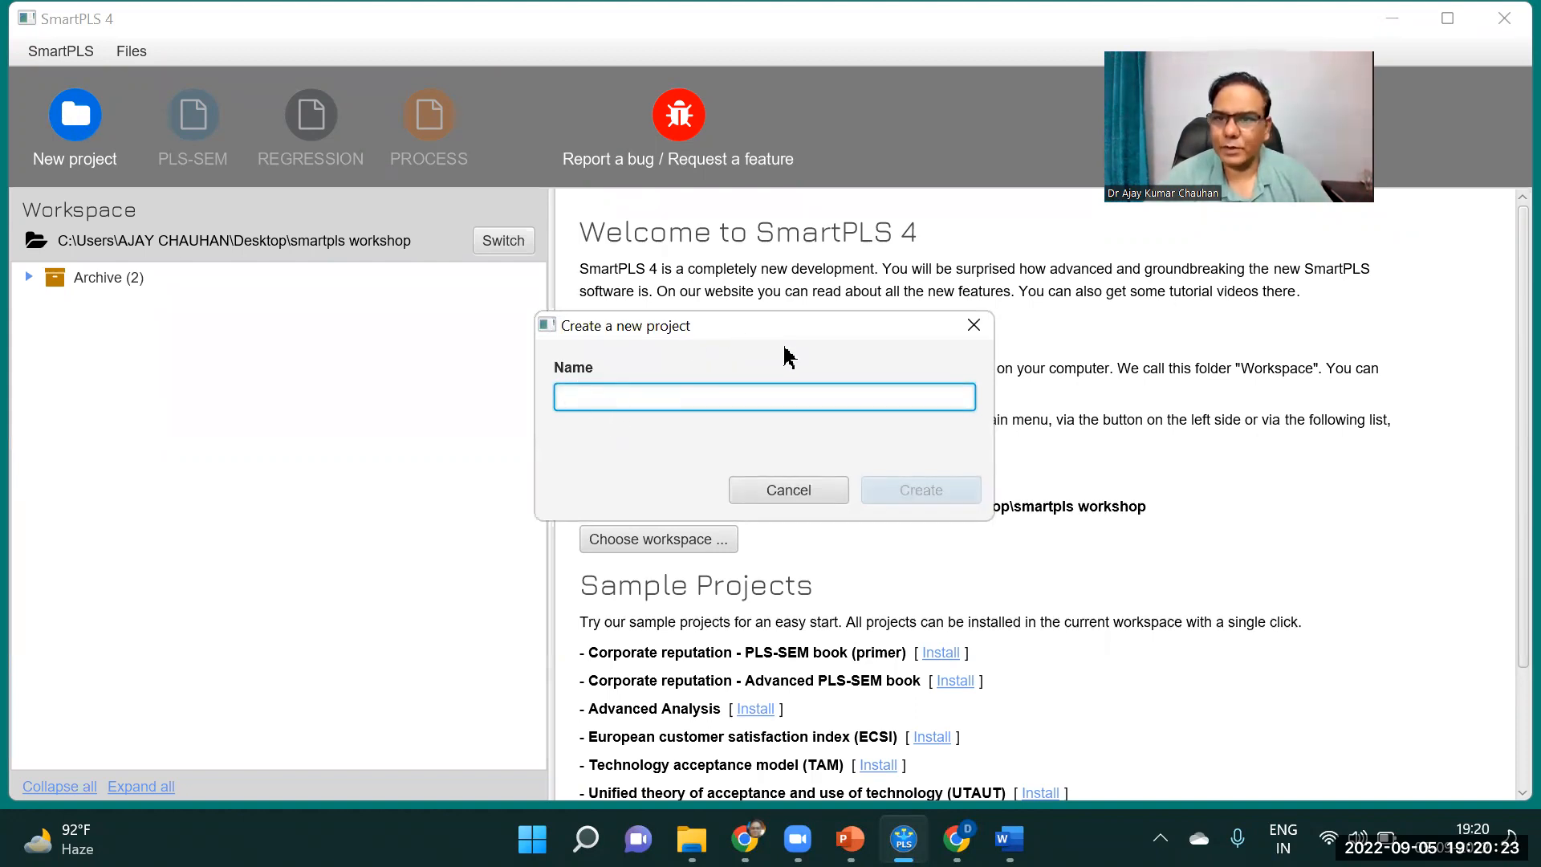
pyautogui.moveTo(739, 335); pyautogui.dragTo(793, 355)
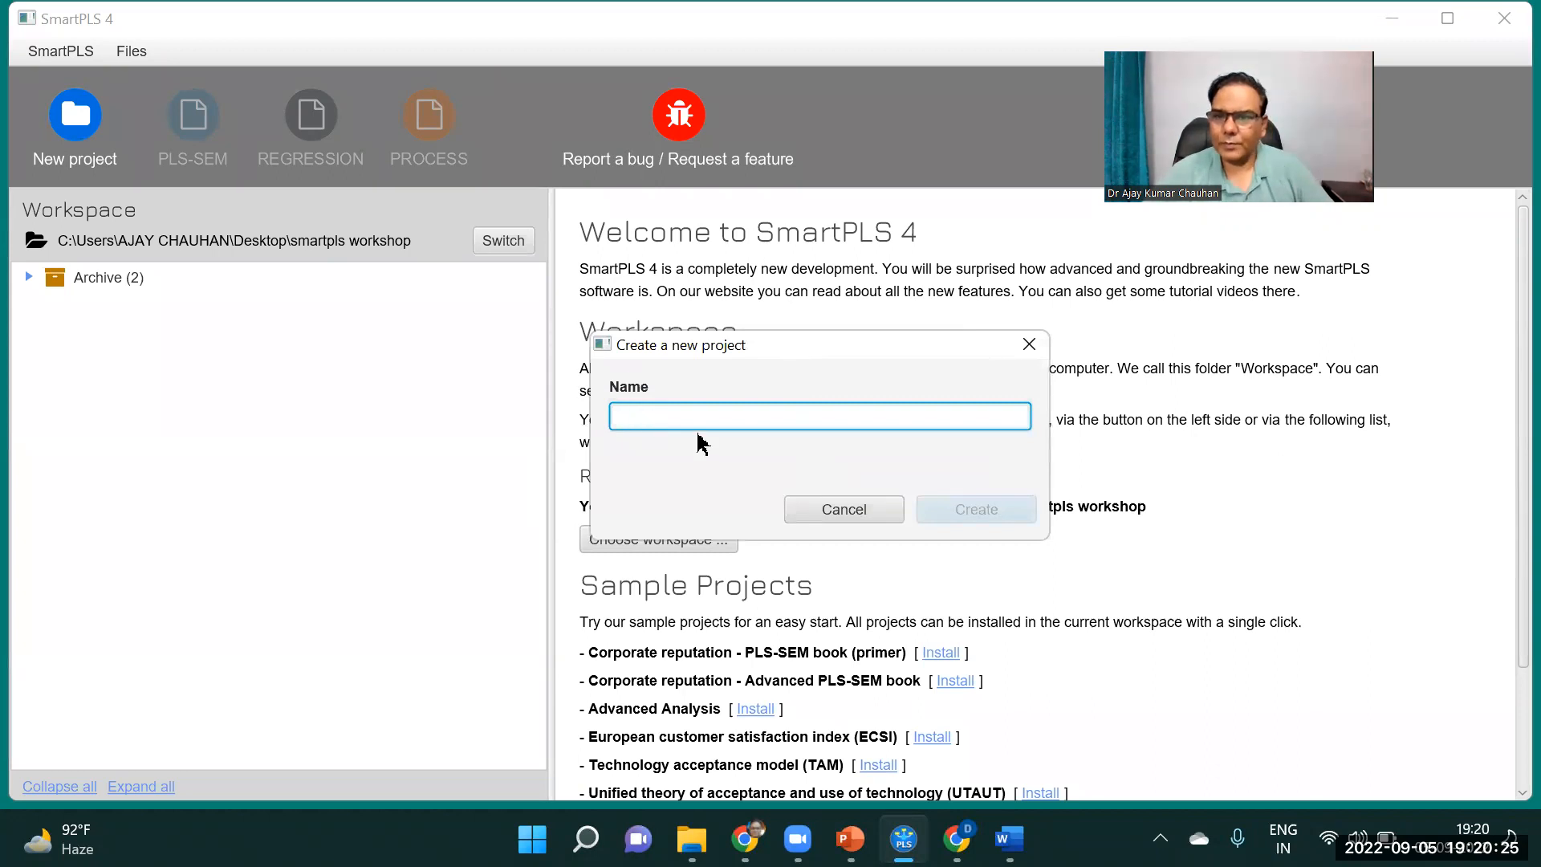
pyautogui.write('day')
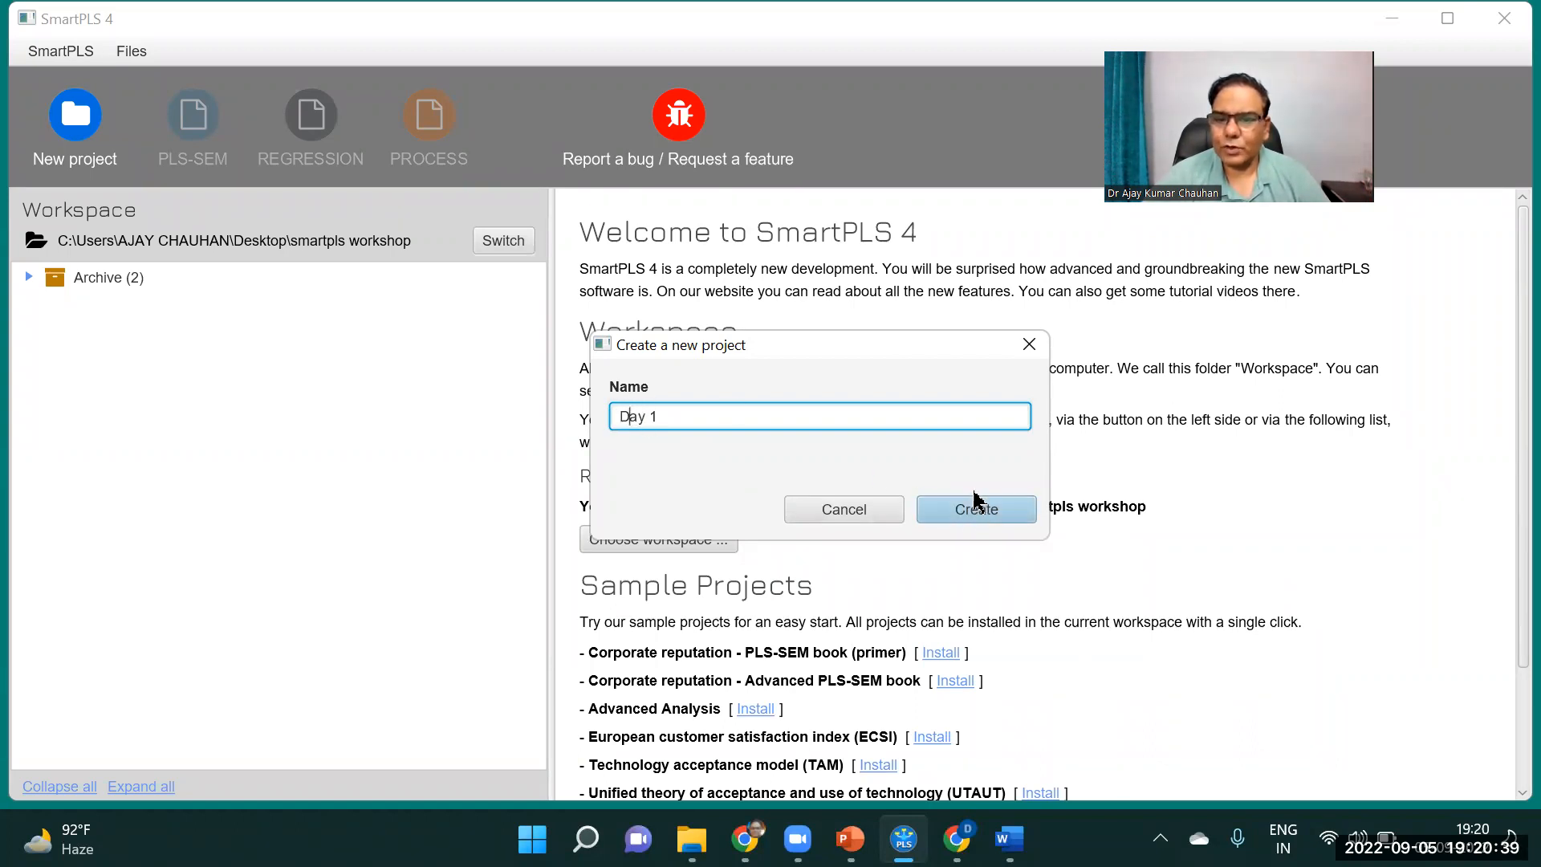
pyautogui.click(979, 514)
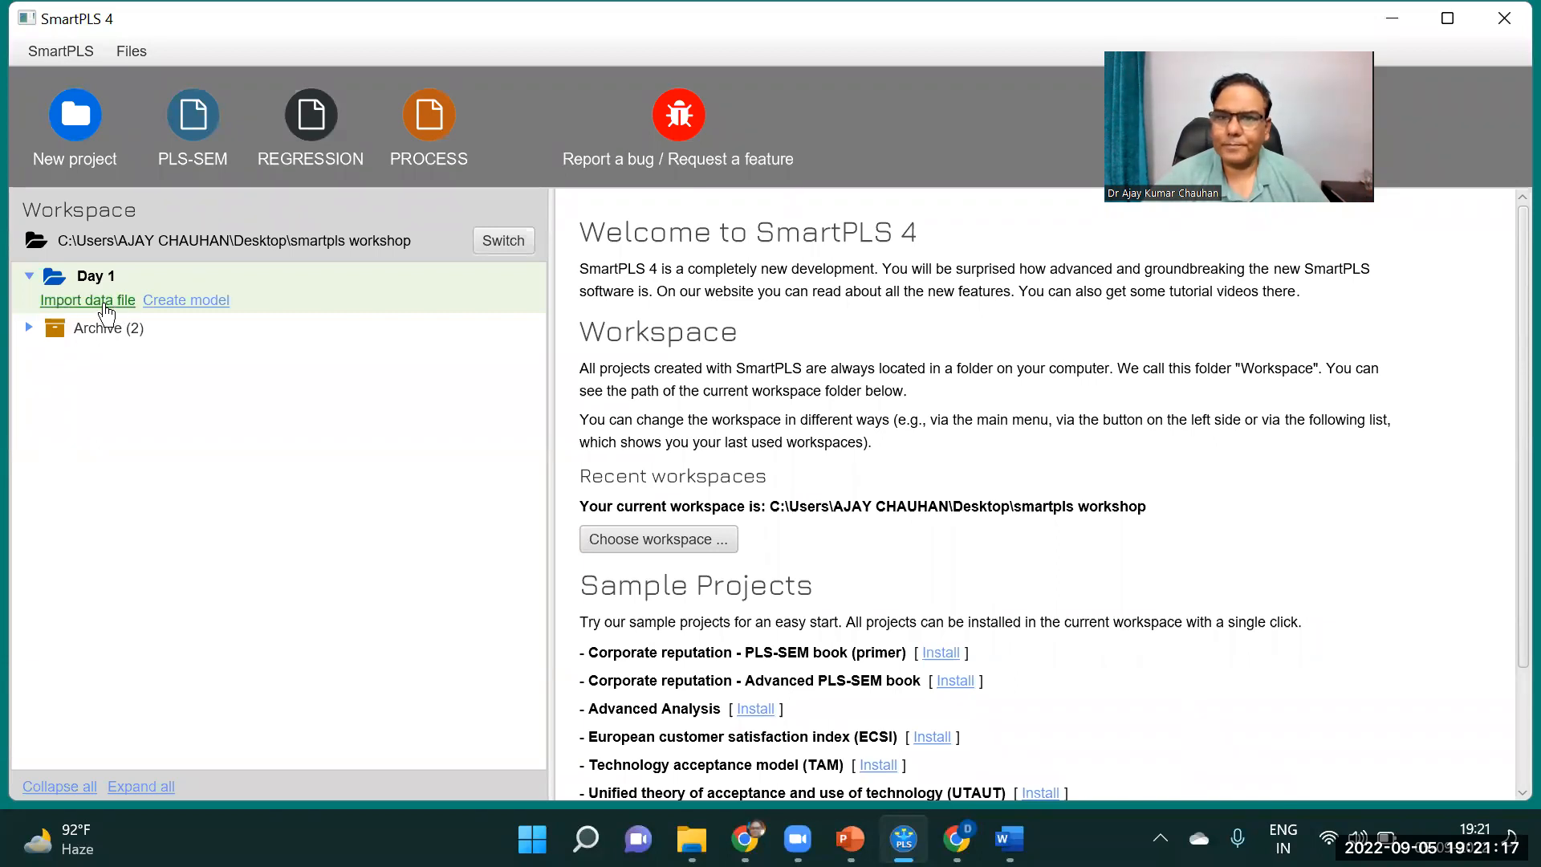
pyautogui.click(65, 301)
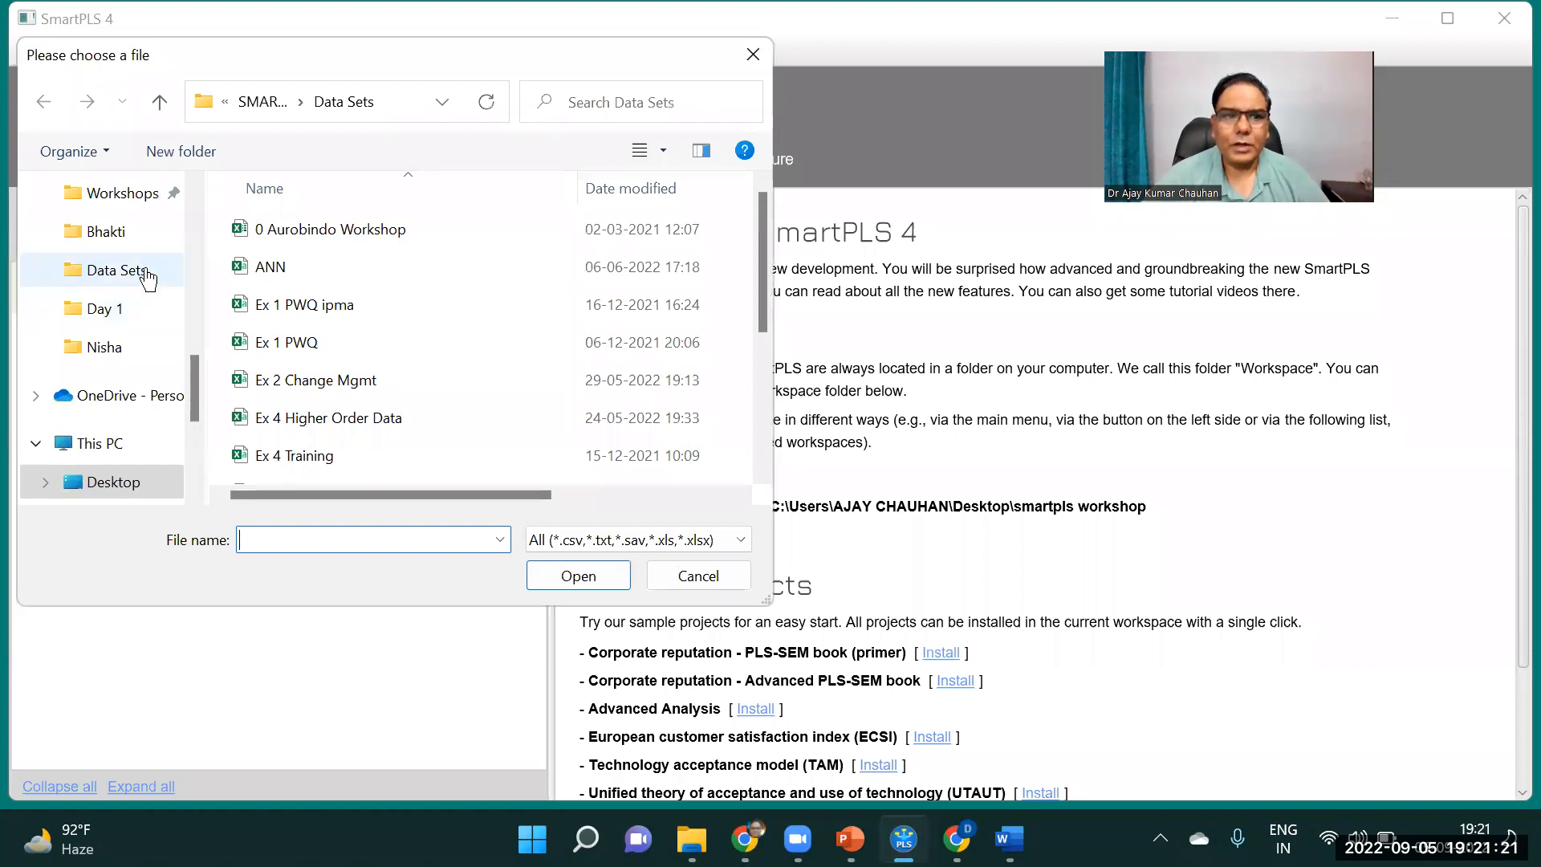
pyautogui.click(345, 346)
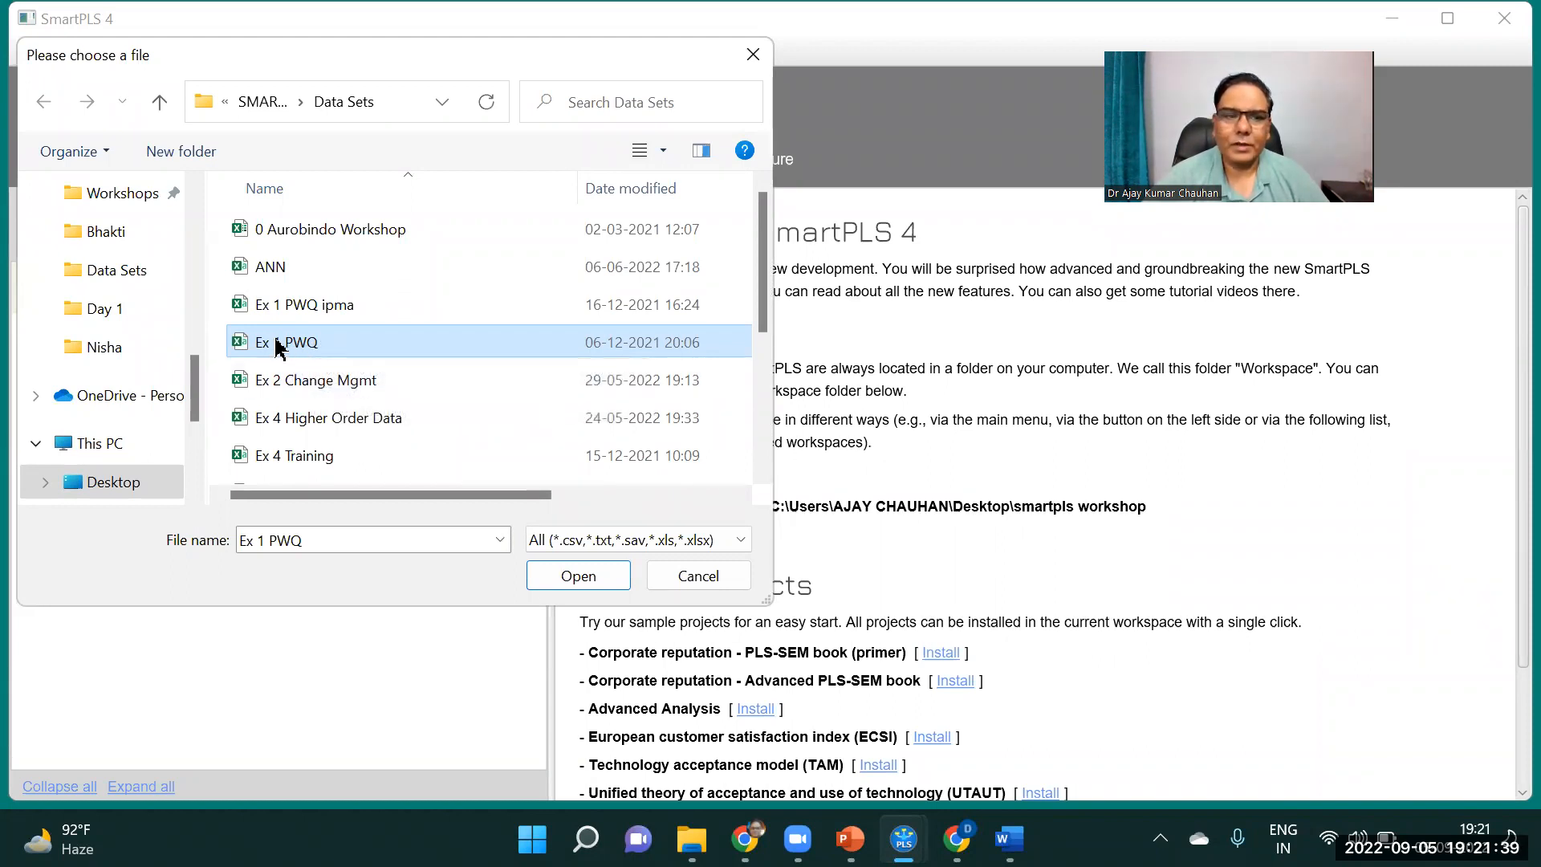
pyautogui.click(276, 346)
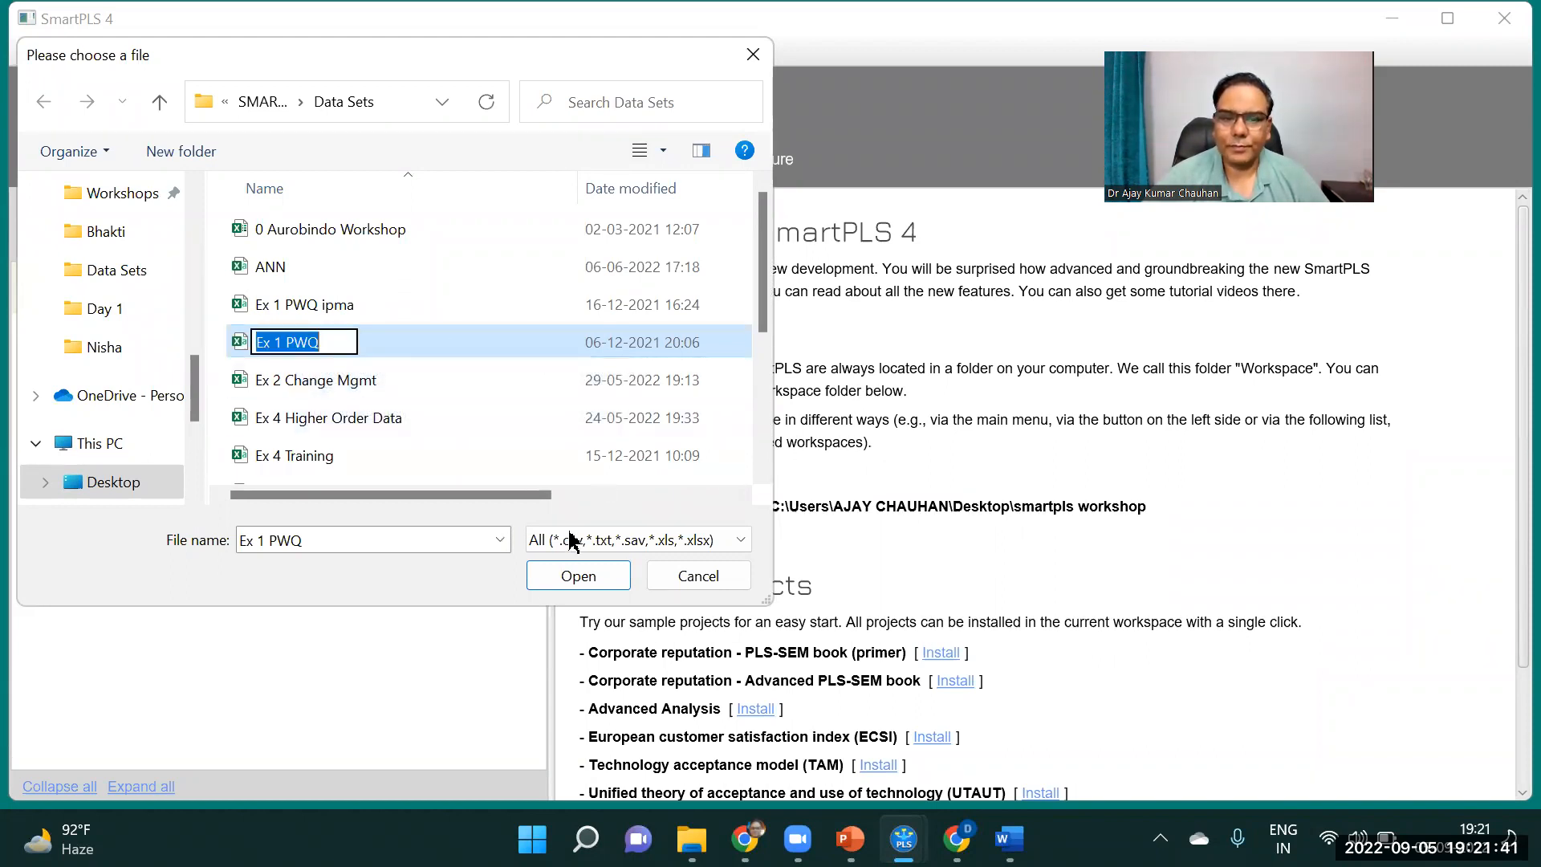
pyautogui.click(565, 581)
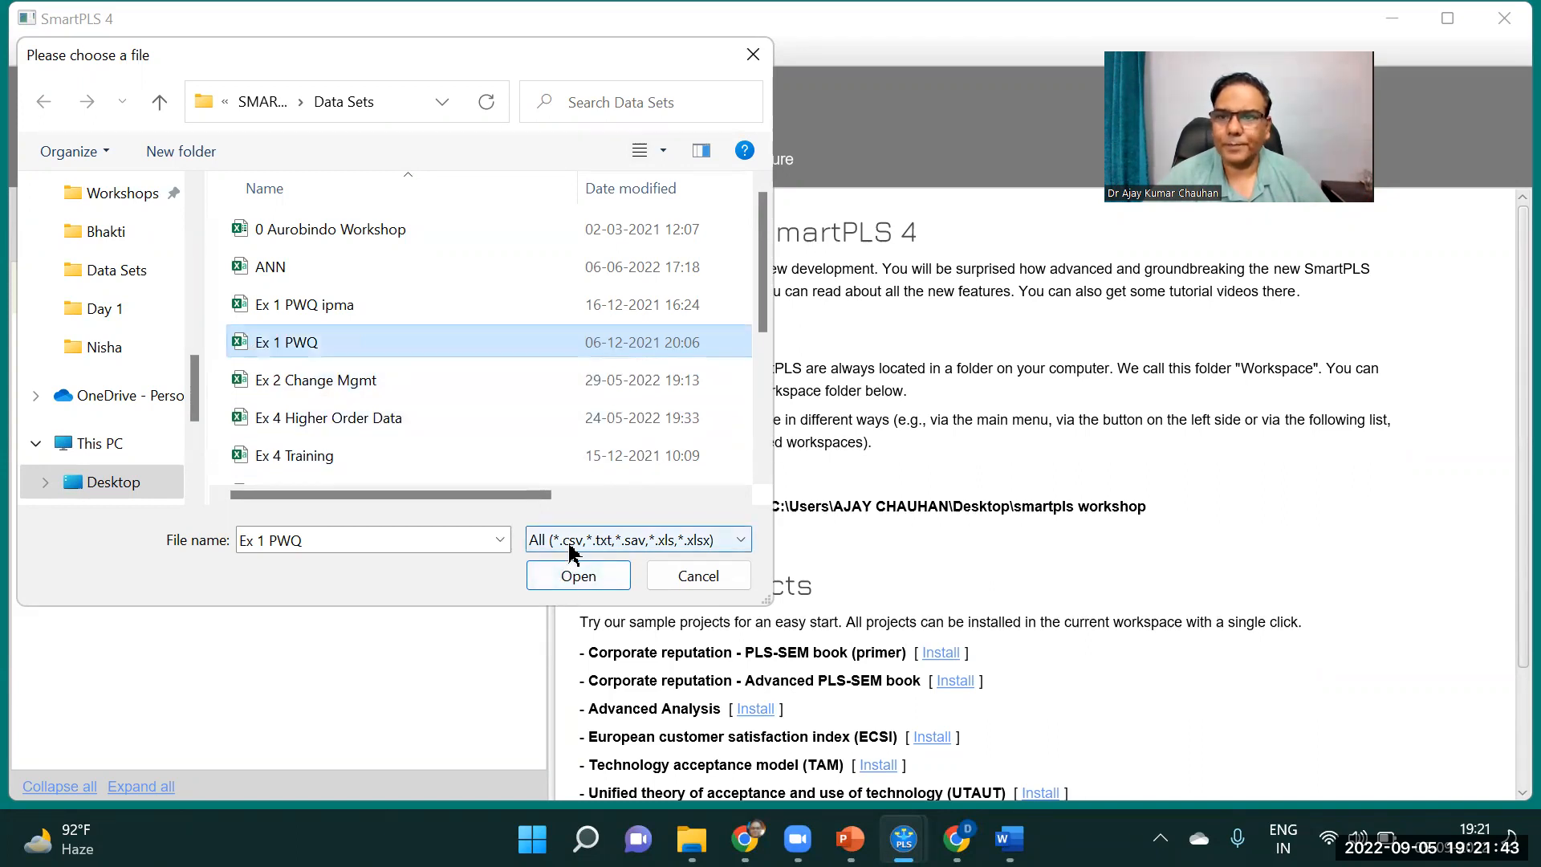
pyautogui.click(578, 576)
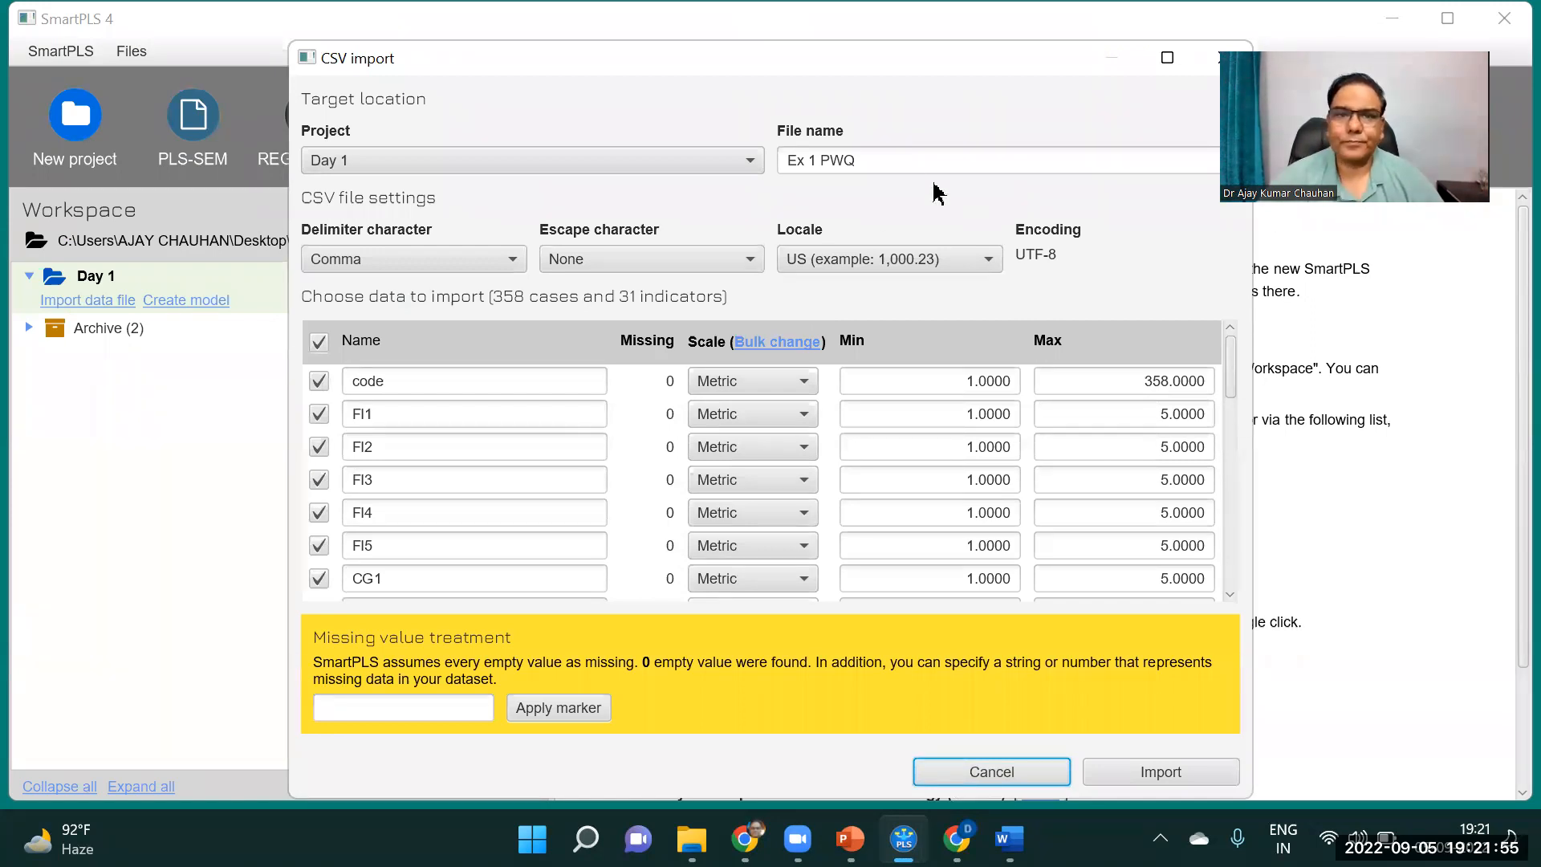
pyautogui.moveTo(809, 61); pyautogui.dragTo(810, 92)
pyautogui.click(1129, 26)
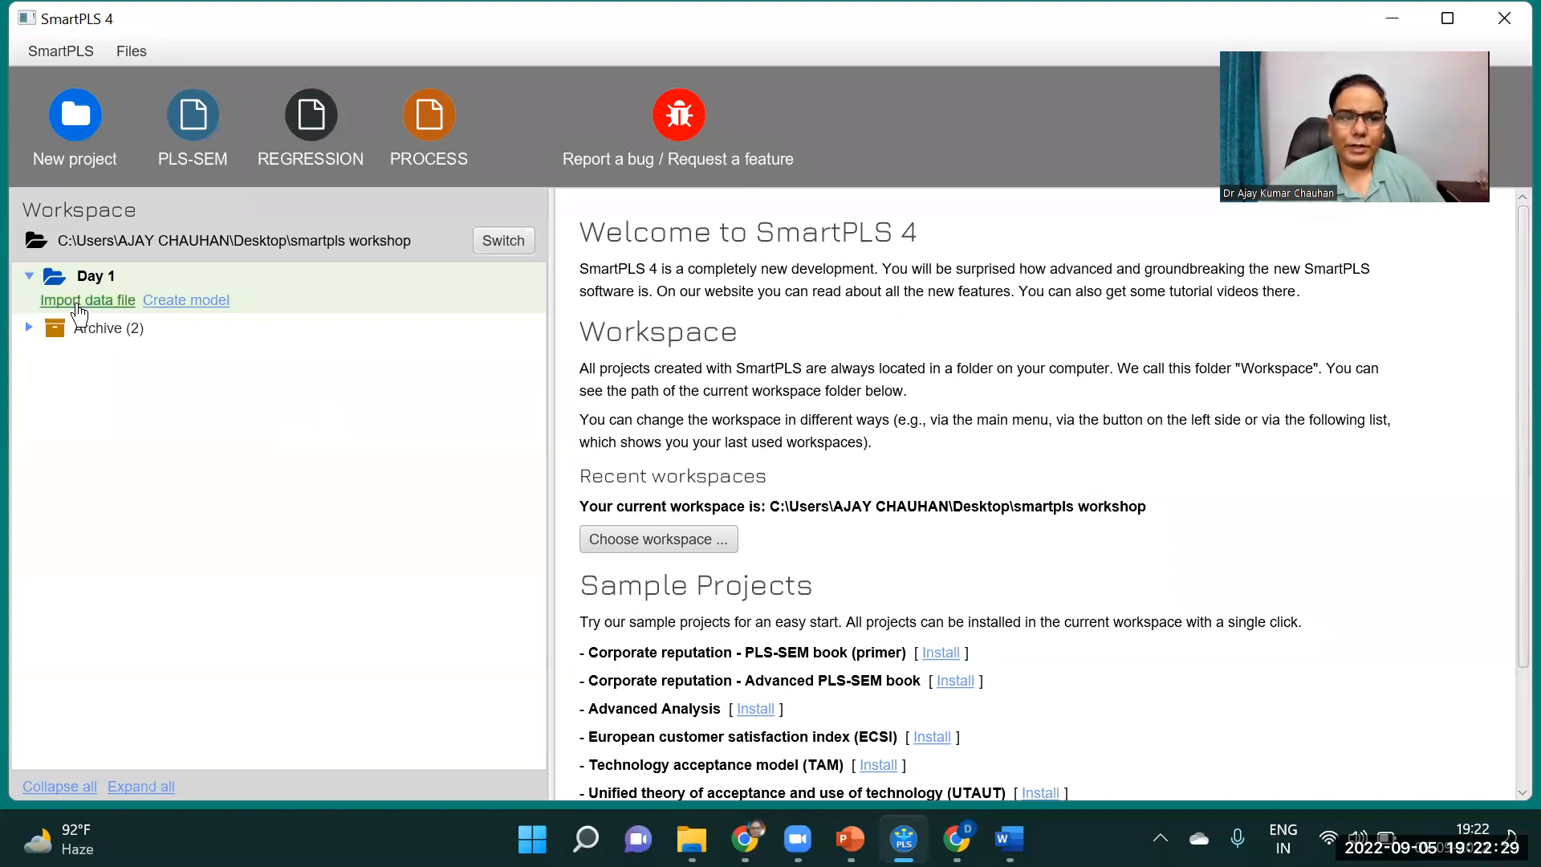
# - Start importing a data file into the Day 1 project and browse to the Workshops folder on the Desktop
pyautogui.click(83, 302)
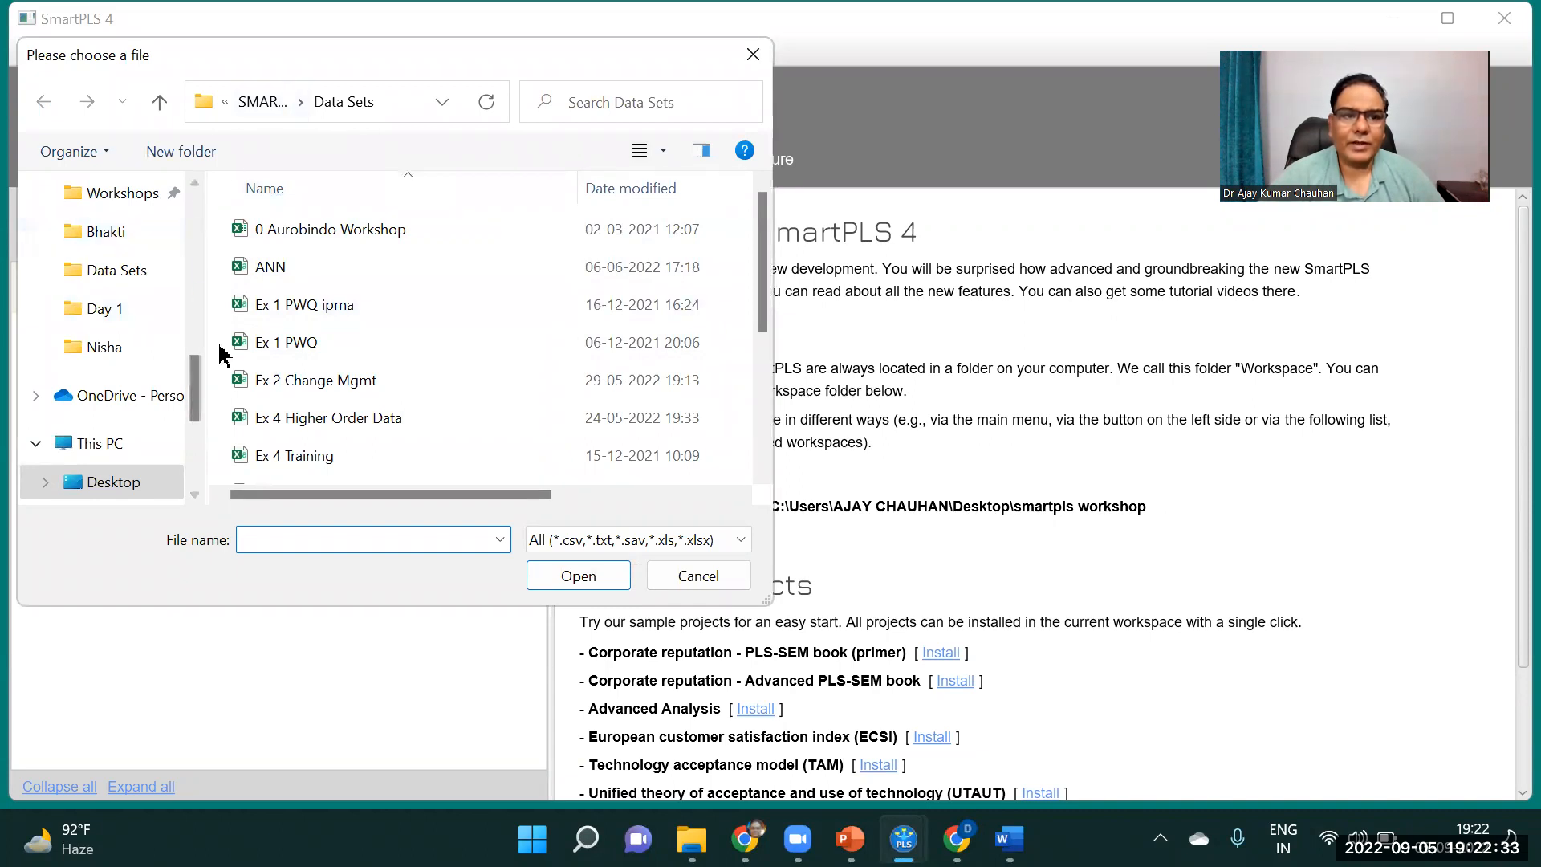
pyautogui.scroll(-1, 197, 403)
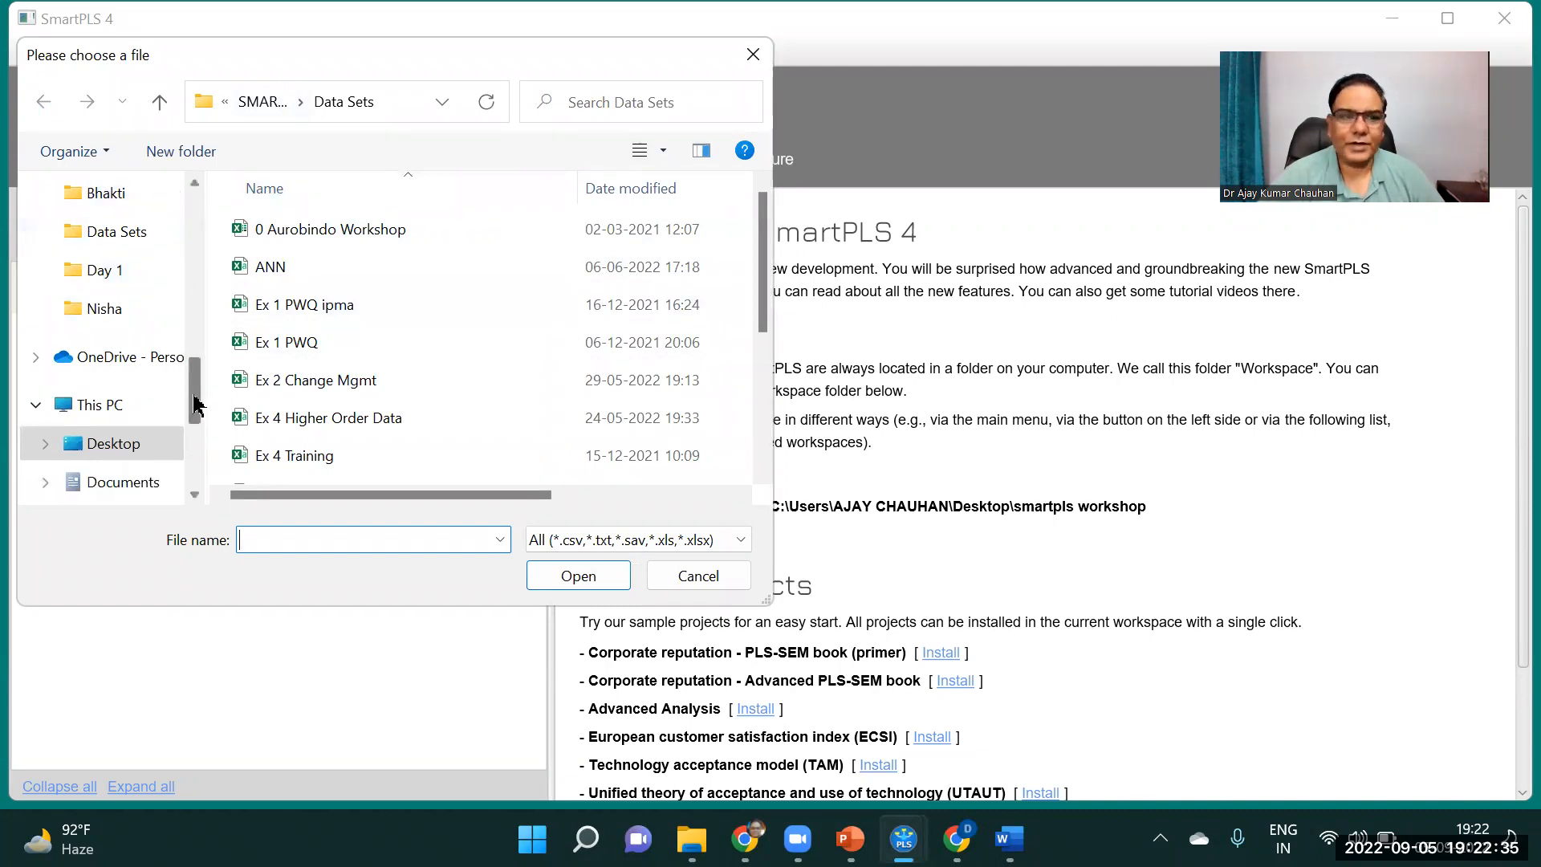
pyautogui.click(108, 443)
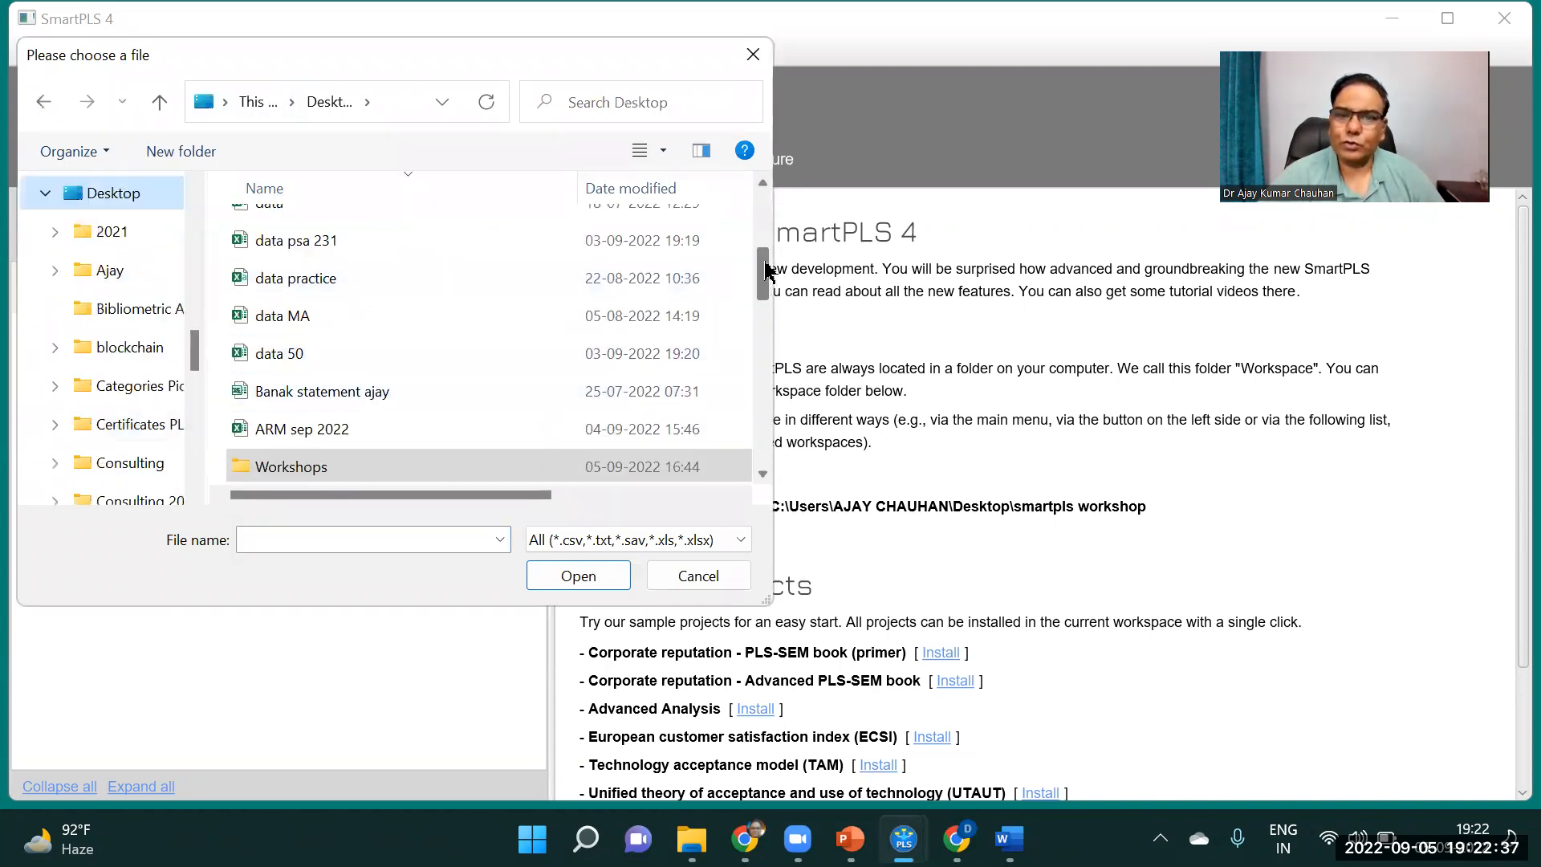
pyautogui.scroll(3, 513, 257)
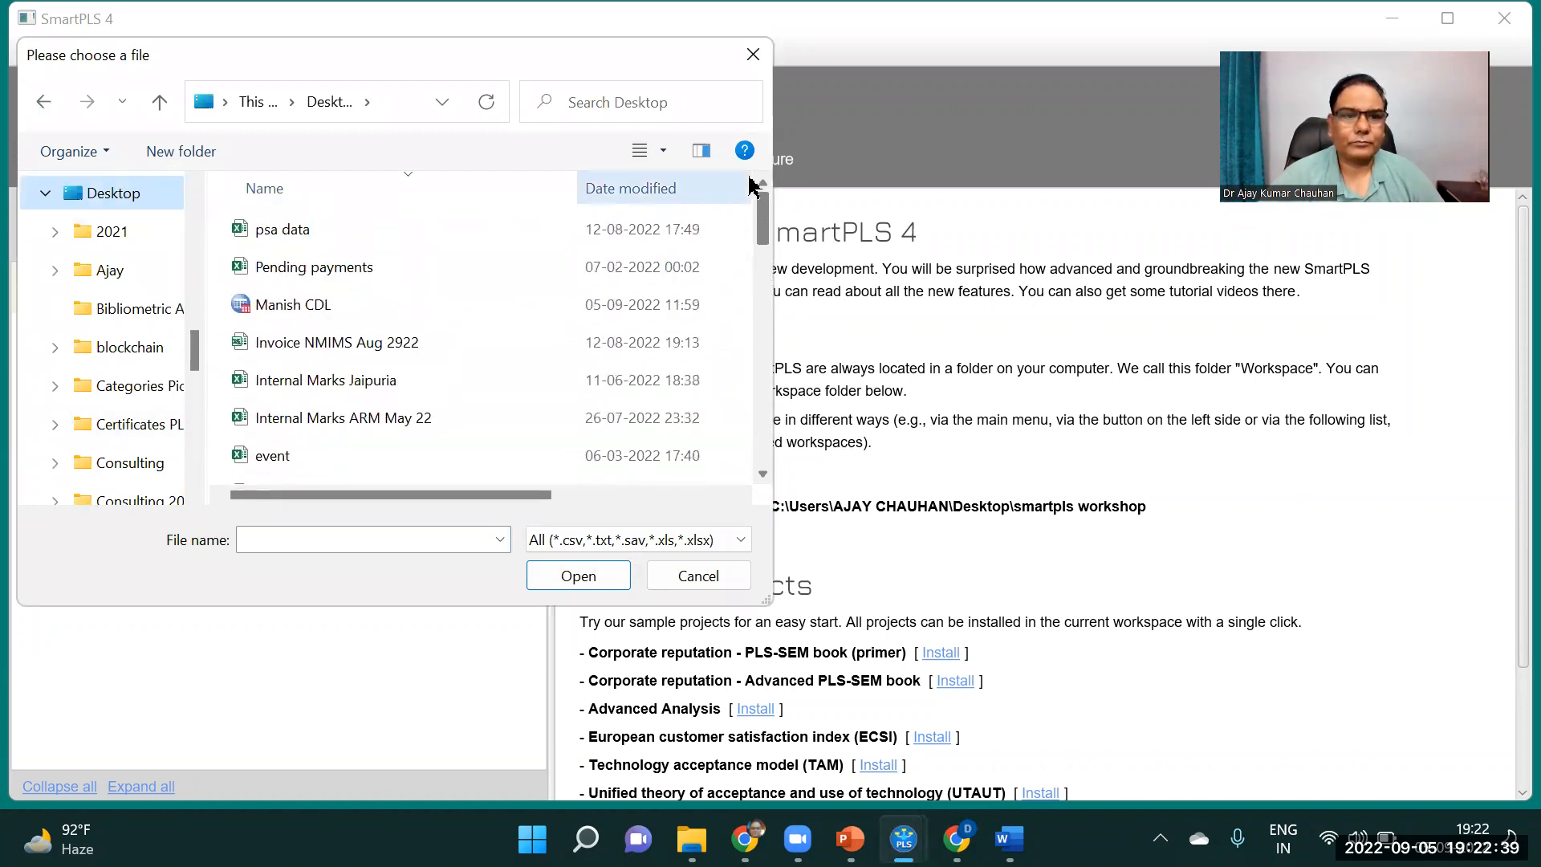
pyautogui.moveTo(761, 218); pyautogui.dragTo(763, 437)
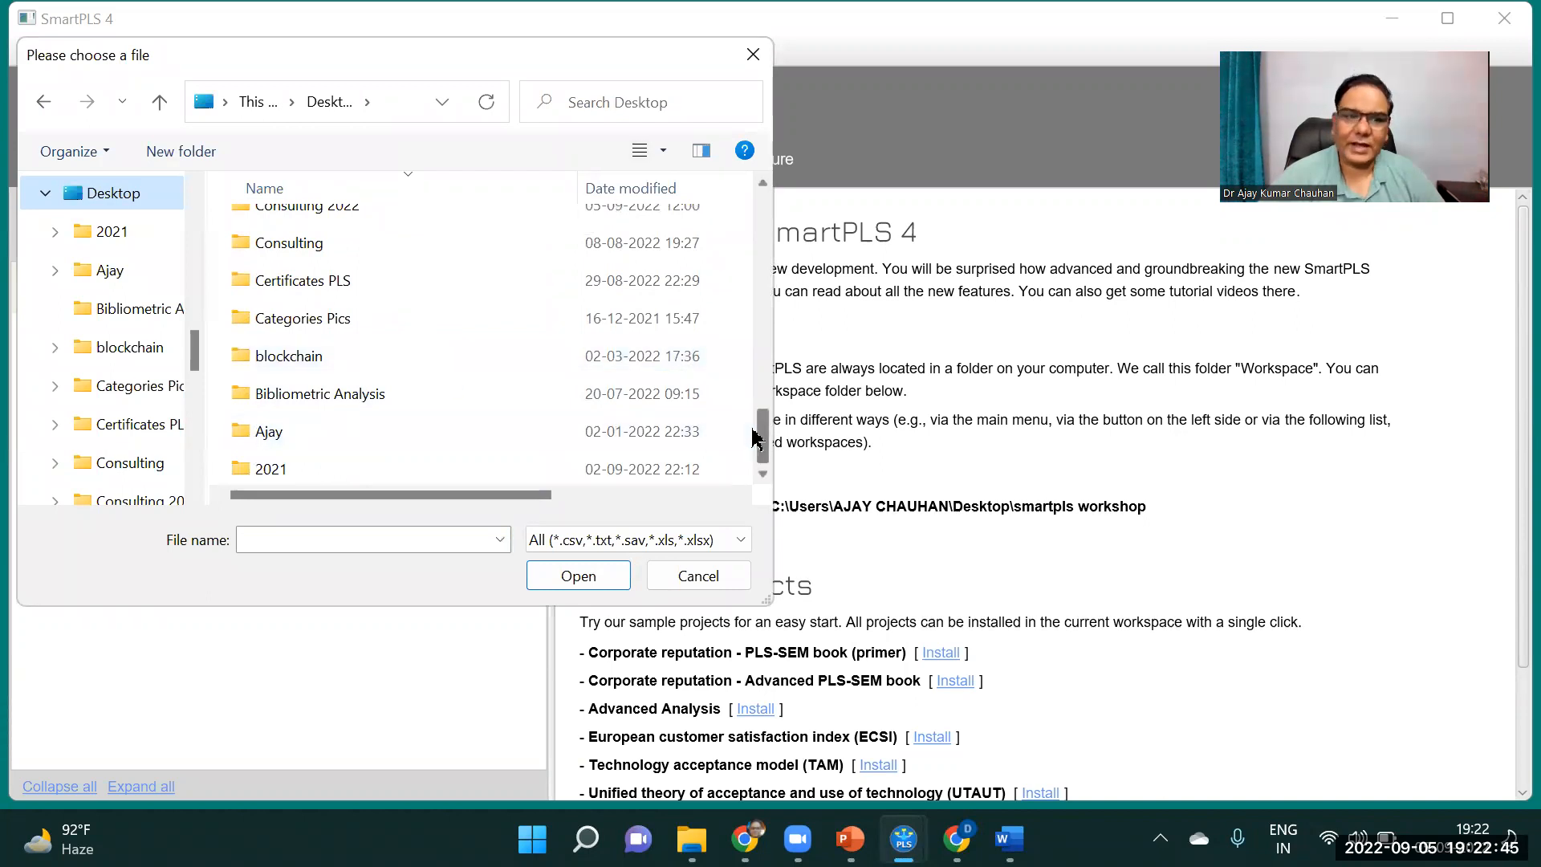
pyautogui.moveTo(767, 438); pyautogui.dragTo(778, 309)
pyautogui.scroll(-1, 499, 353)
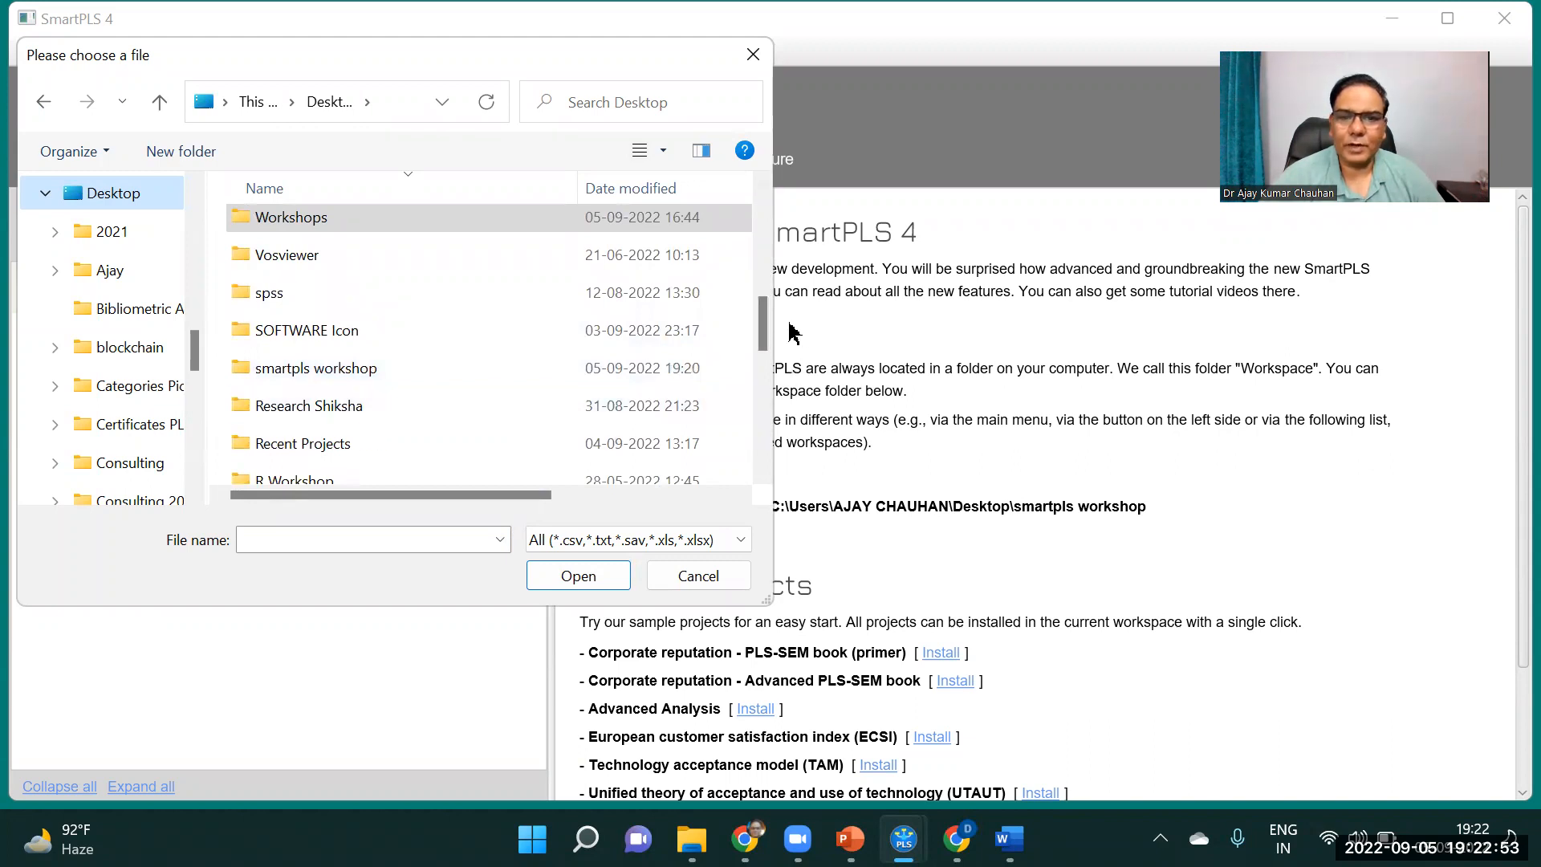
pyautogui.moveTo(766, 323)
pyautogui.mouseDown()
pyautogui.moveTo(770, 441)
pyautogui.moveTo(785, 346)
pyautogui.moveTo(772, 309)
pyautogui.mouseUp()
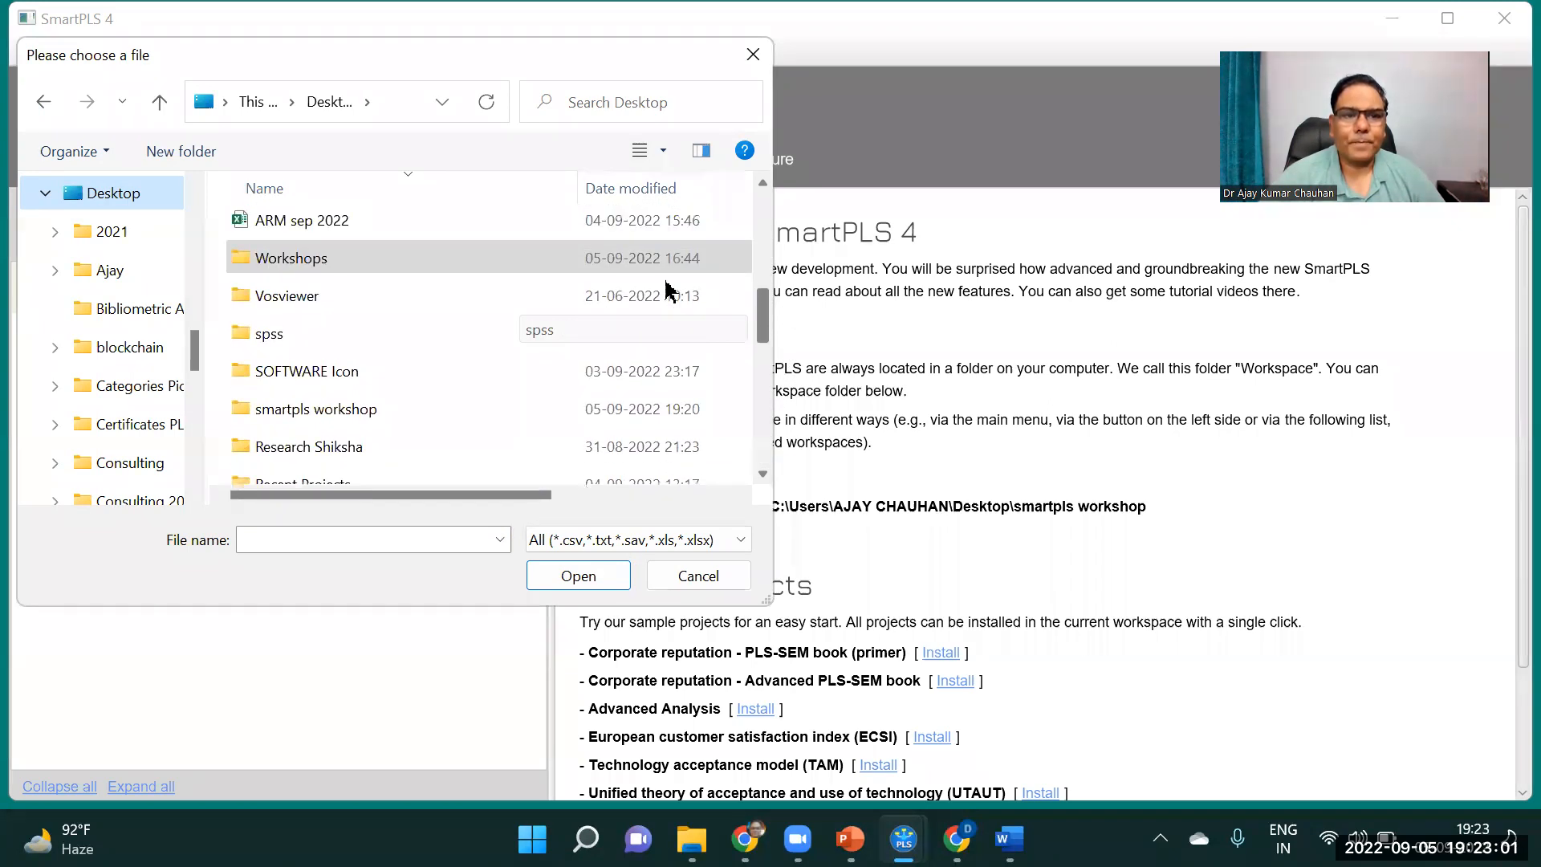
pyautogui.doubleClick(285, 266)
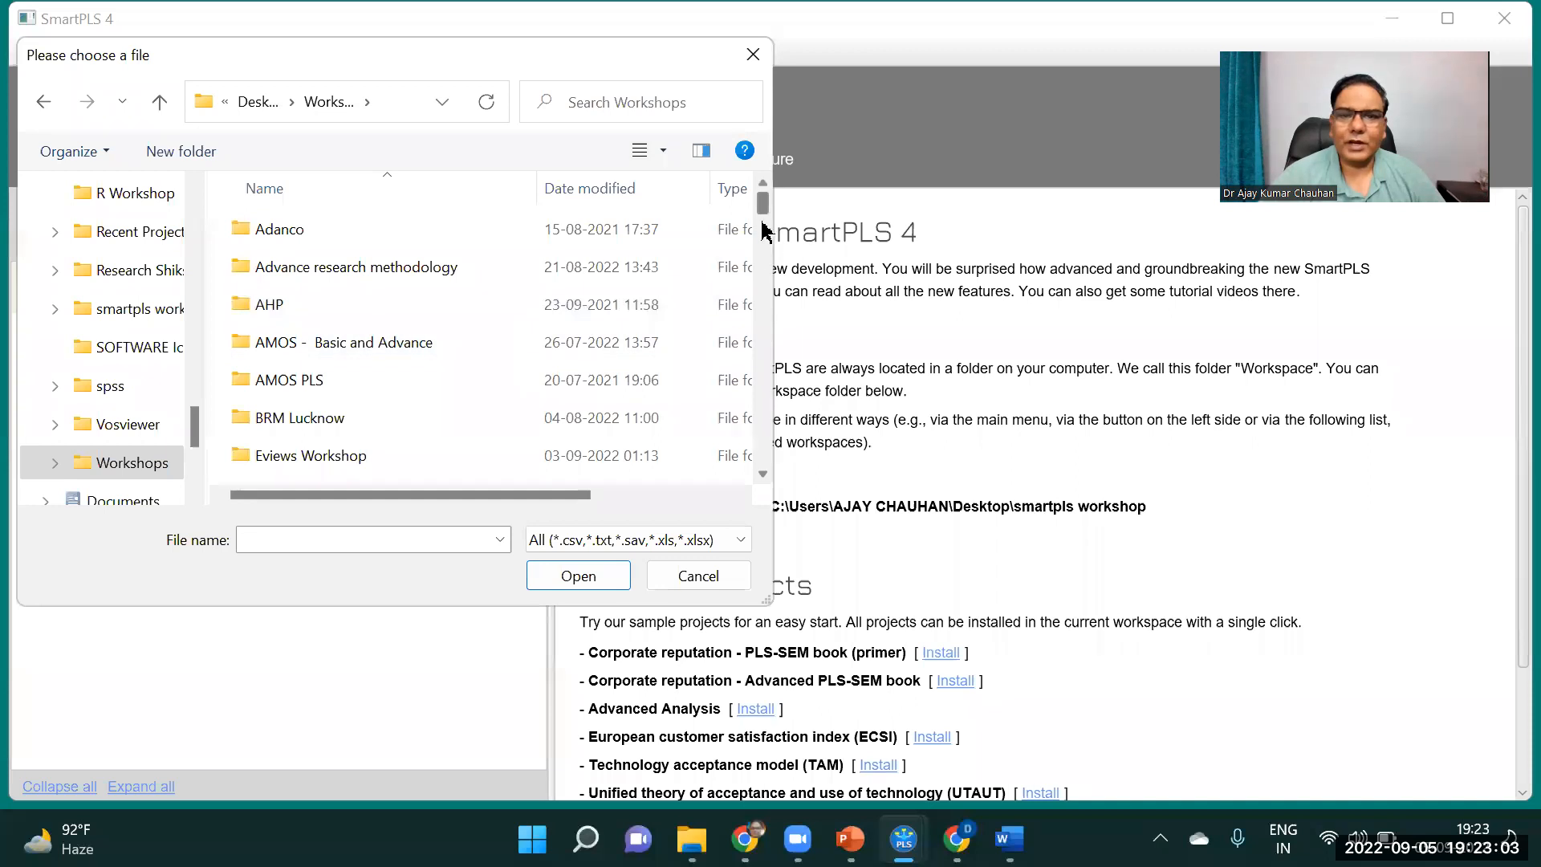
# - Load the Blockchain data file for import from the Day 1 subfolder of AMOS - Basic and Advance
pyautogui.doubleClick(334, 345)
pyautogui.moveTo(765, 243); pyautogui.dragTo(744, 425)
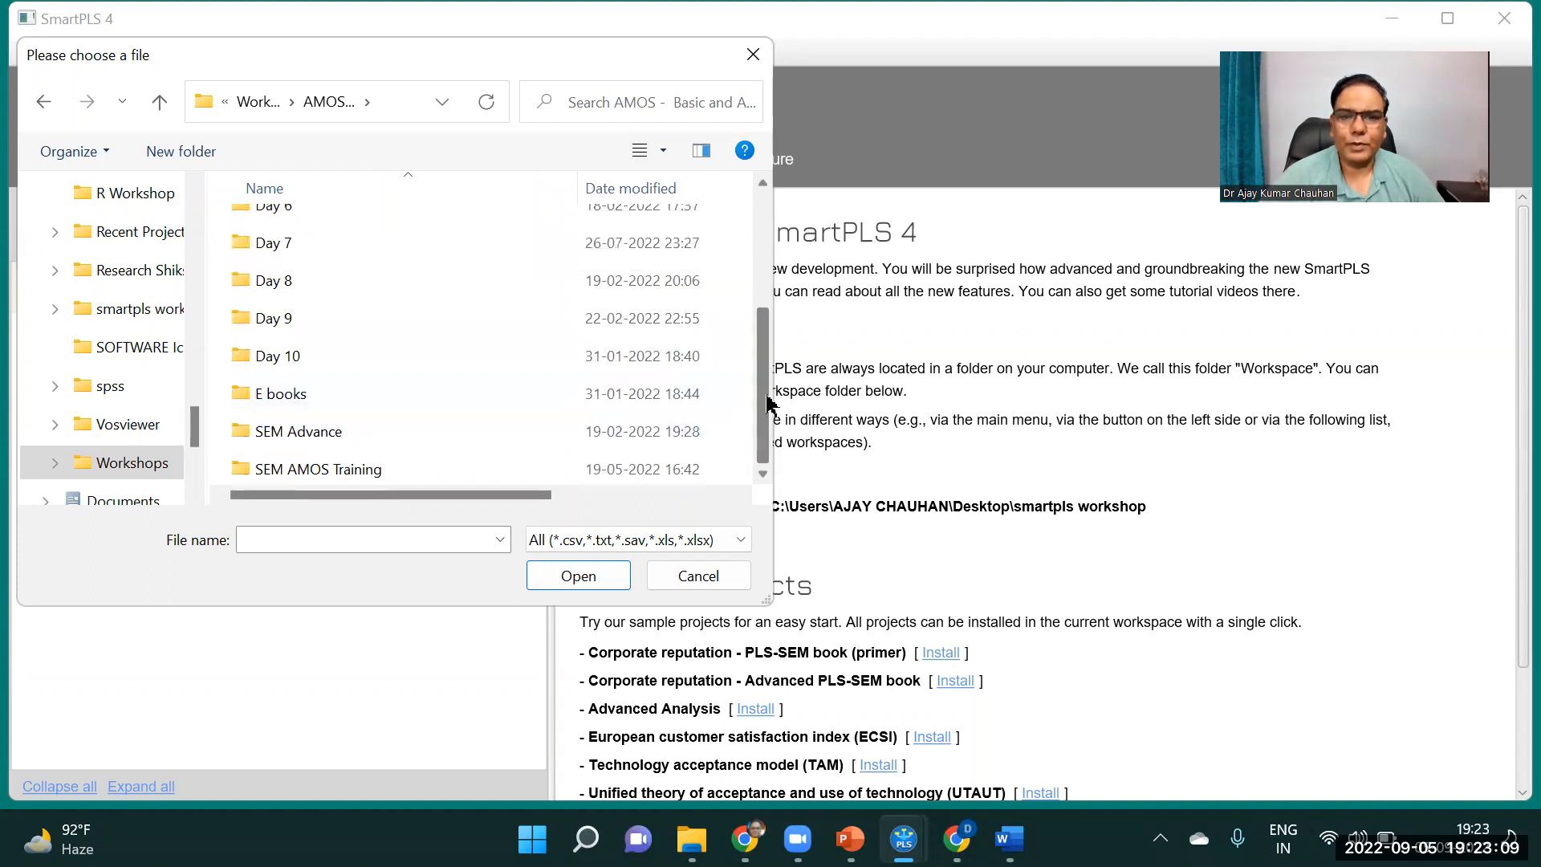
pyautogui.scroll(2, 546, 402)
pyautogui.doubleClick(316, 230)
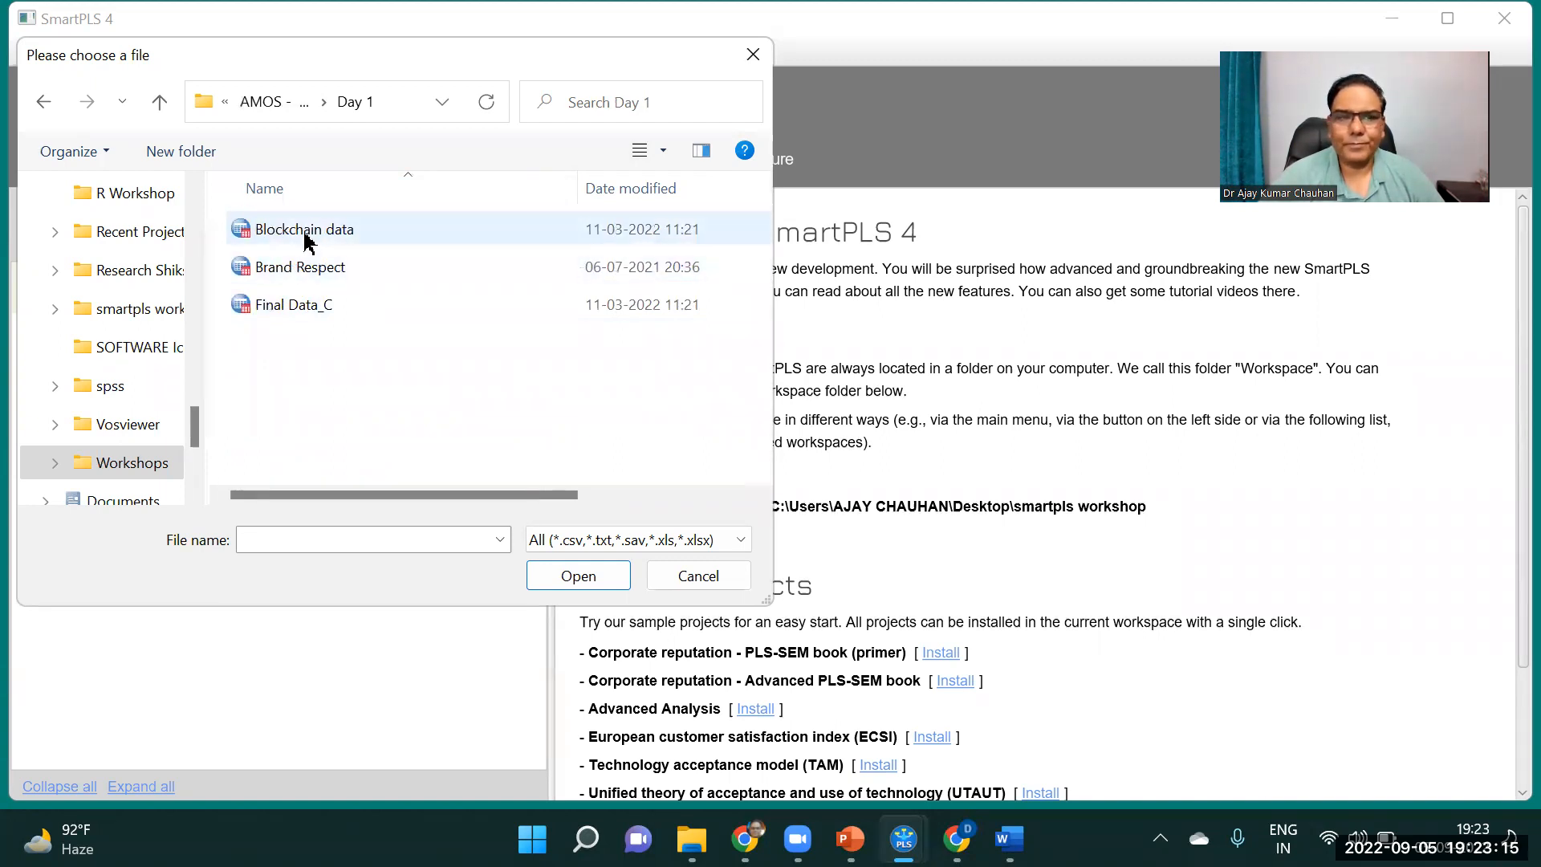
pyautogui.click(283, 240)
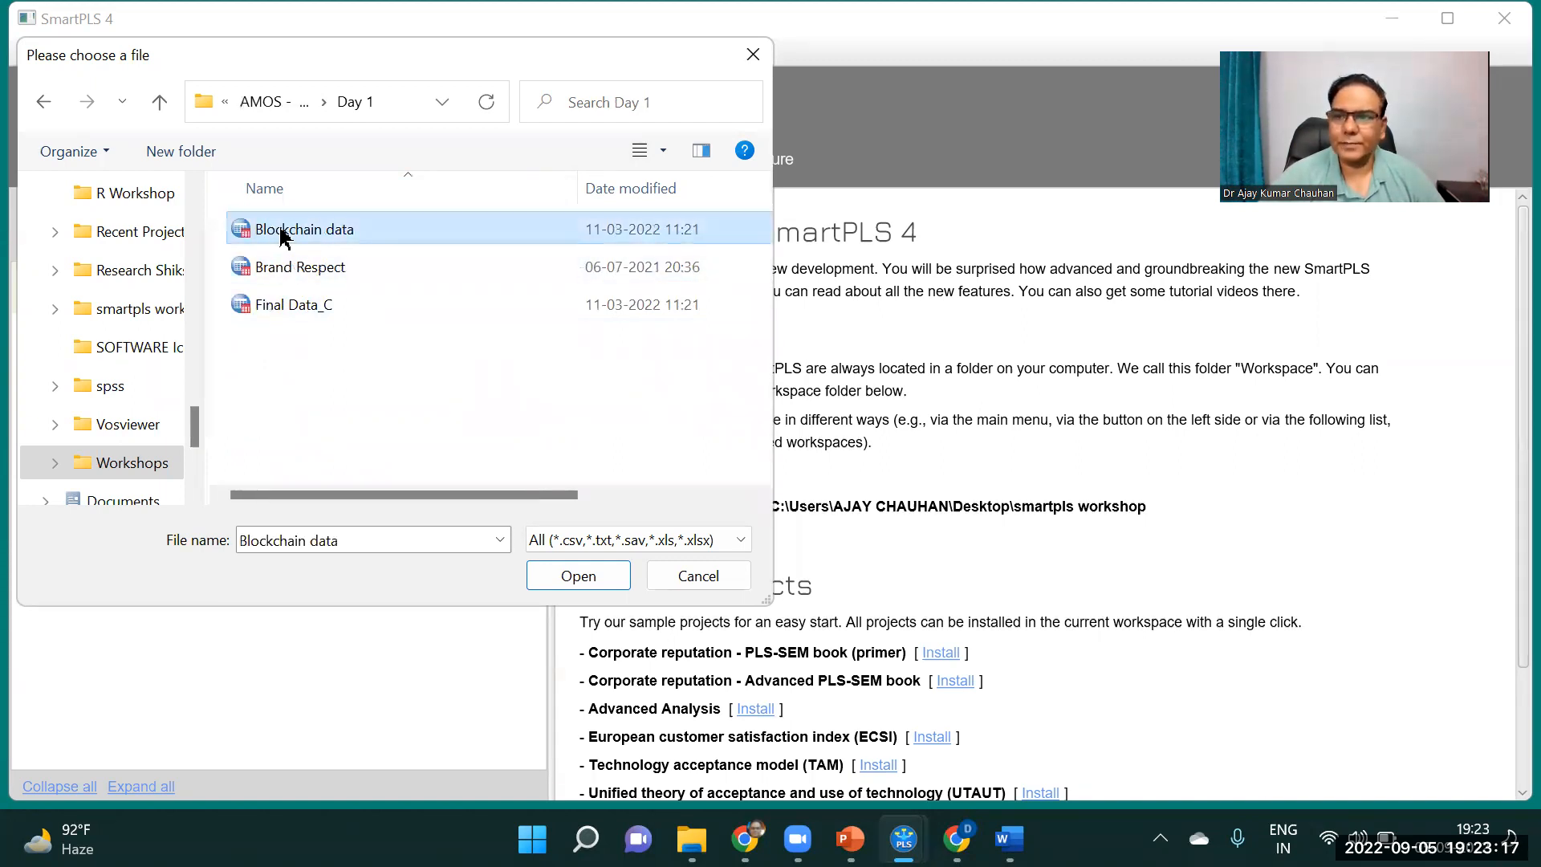
pyautogui.click(583, 579)
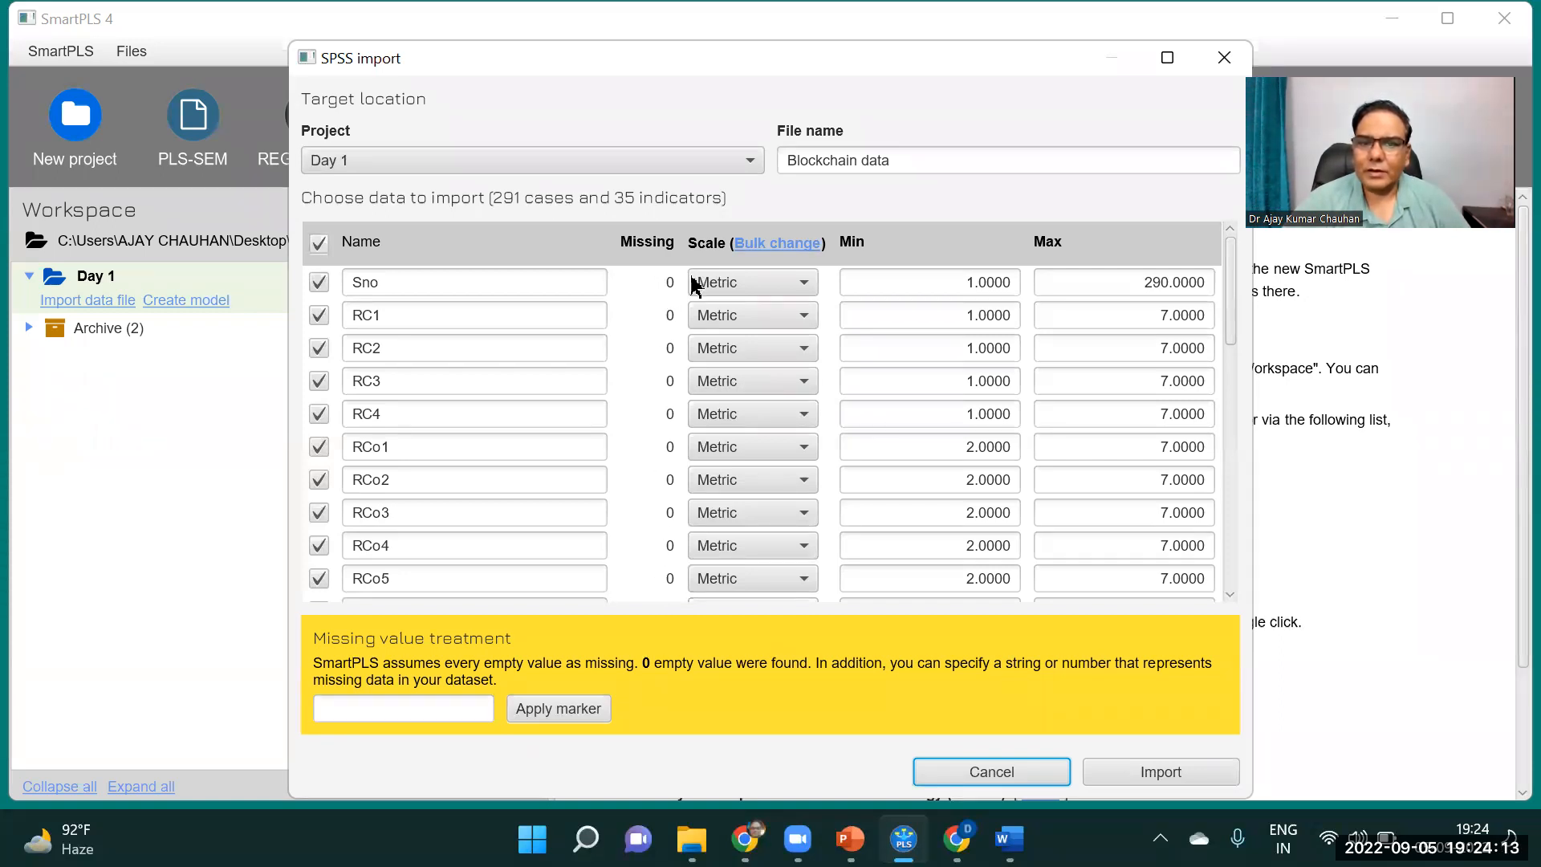
# - Try the Categorical scale for the Sno indicator and restore it to Metric
pyautogui.click(804, 284)
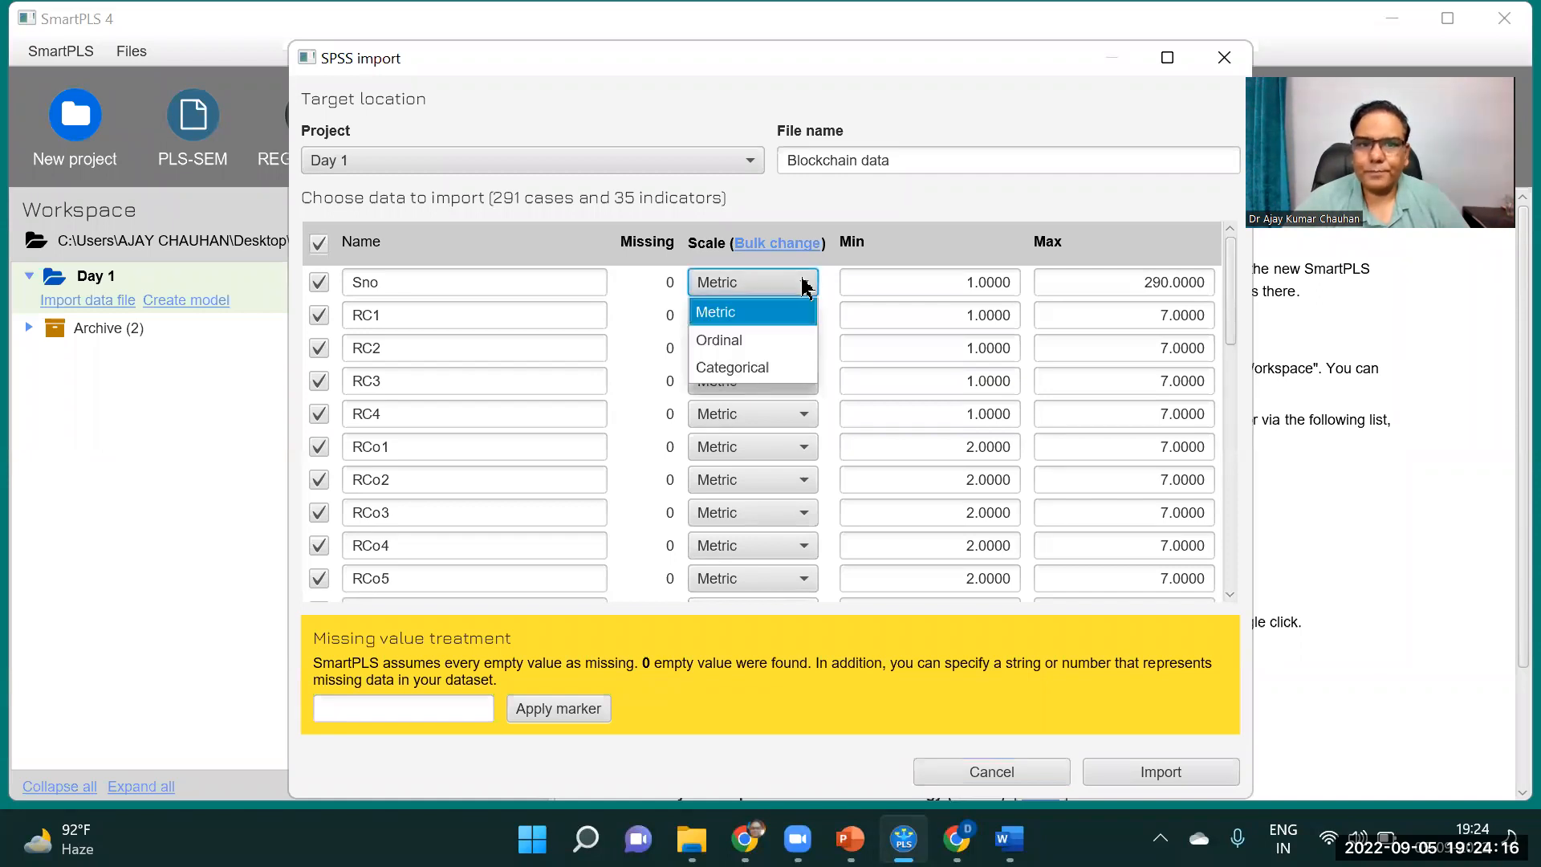
pyautogui.click(734, 371)
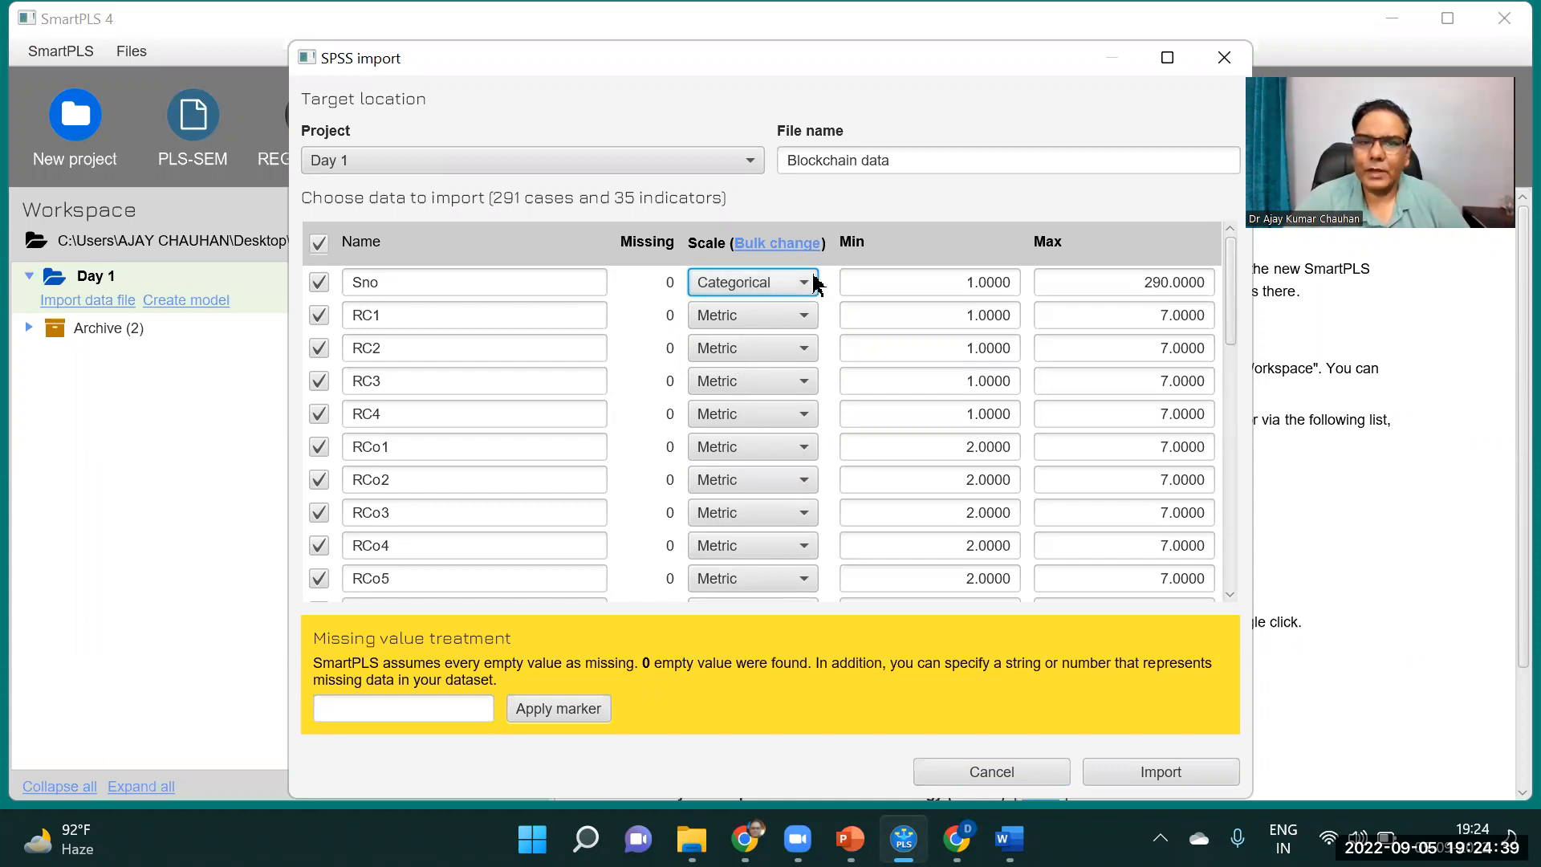
pyautogui.click(781, 285)
pyautogui.click(739, 311)
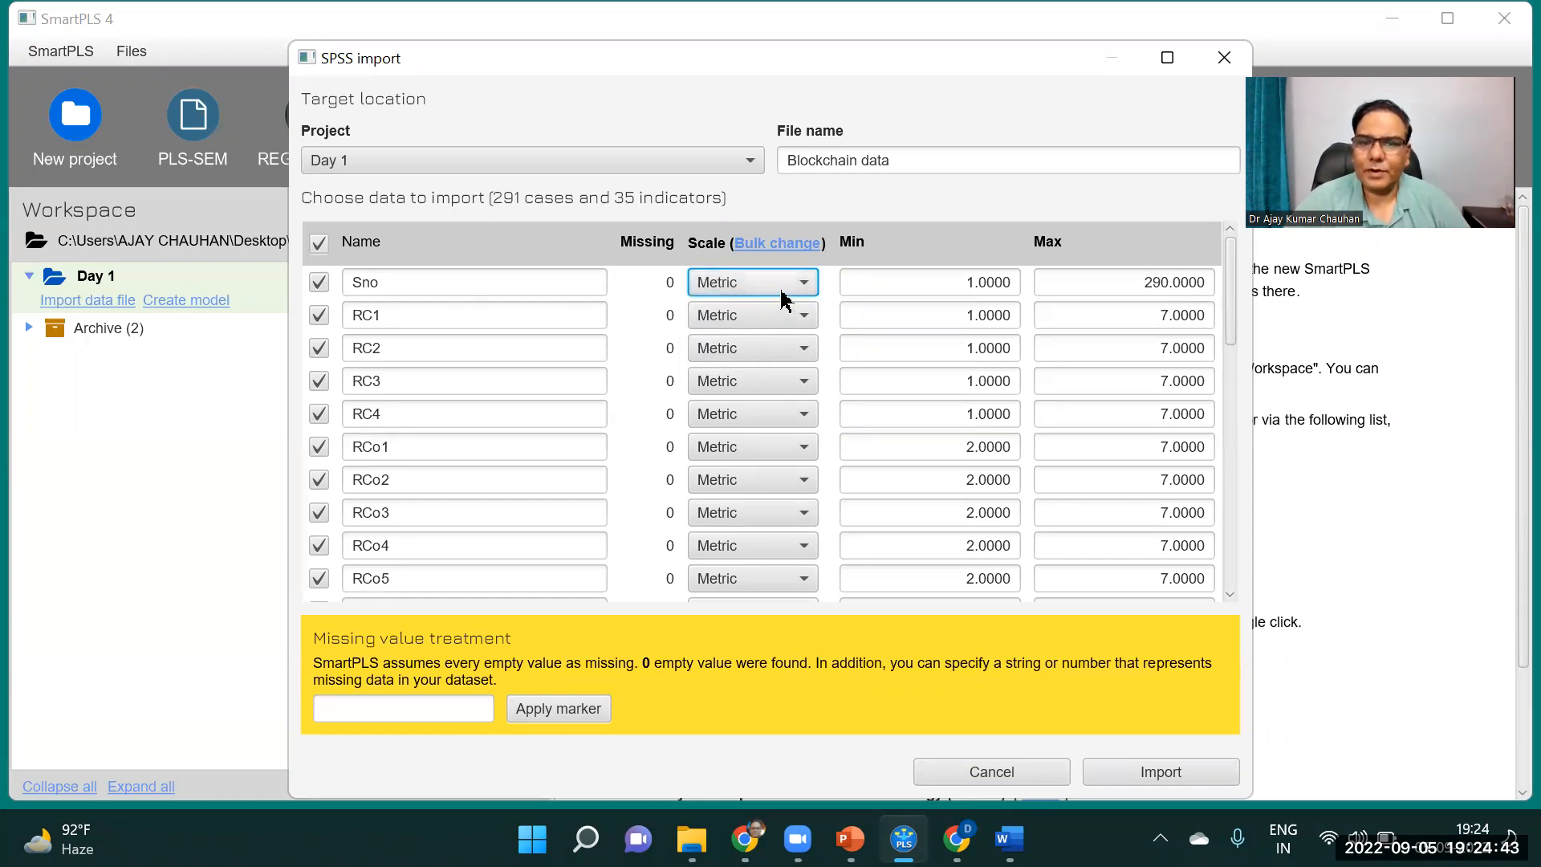
# - Set the scale of the Sno indicator to Categorical
pyautogui.click(803, 285)
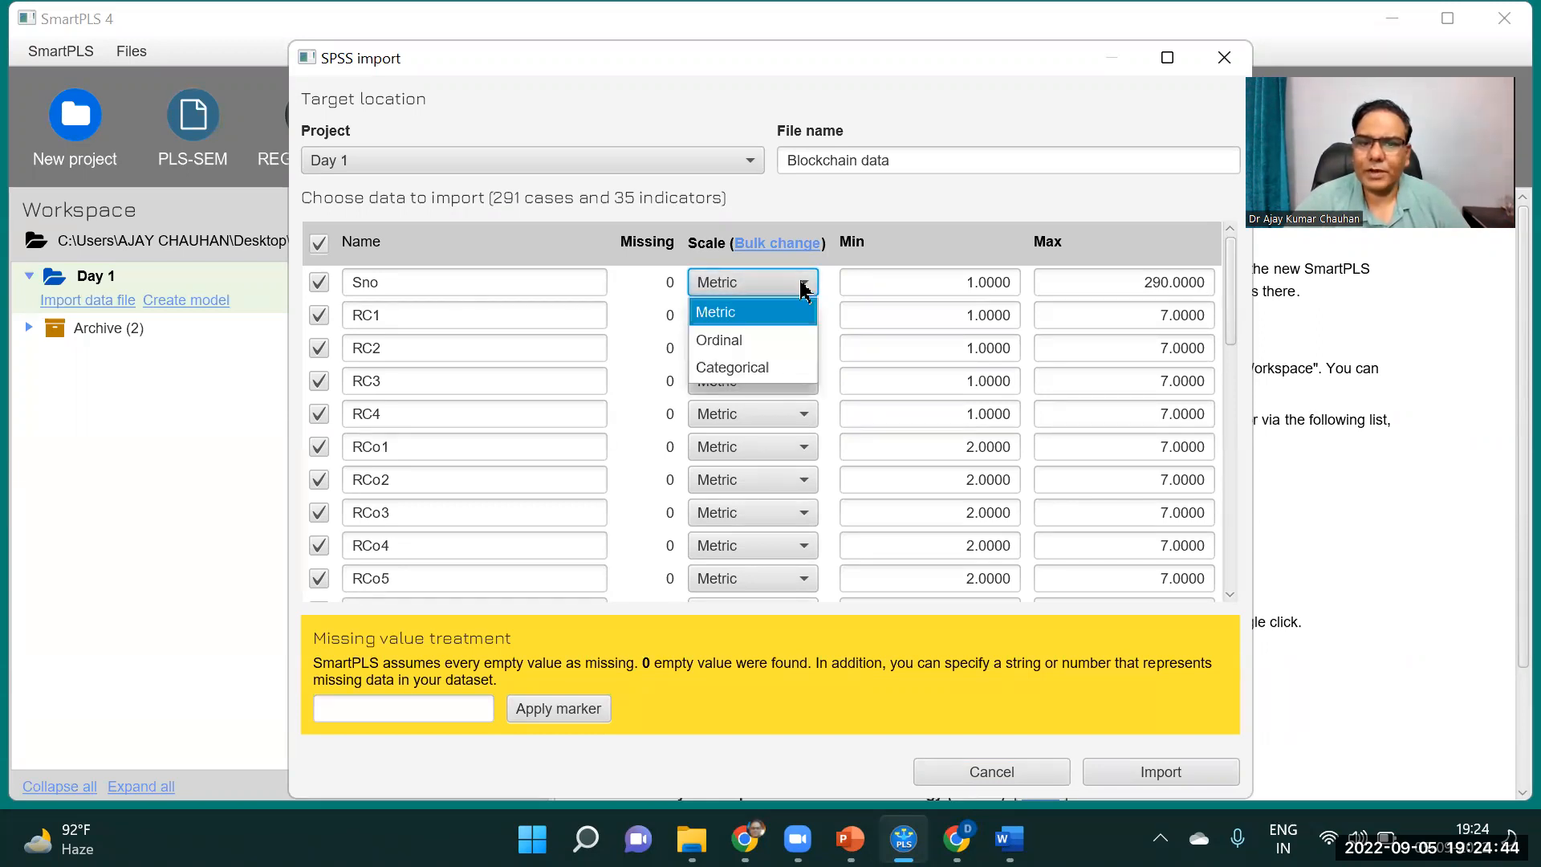
pyautogui.click(745, 367)
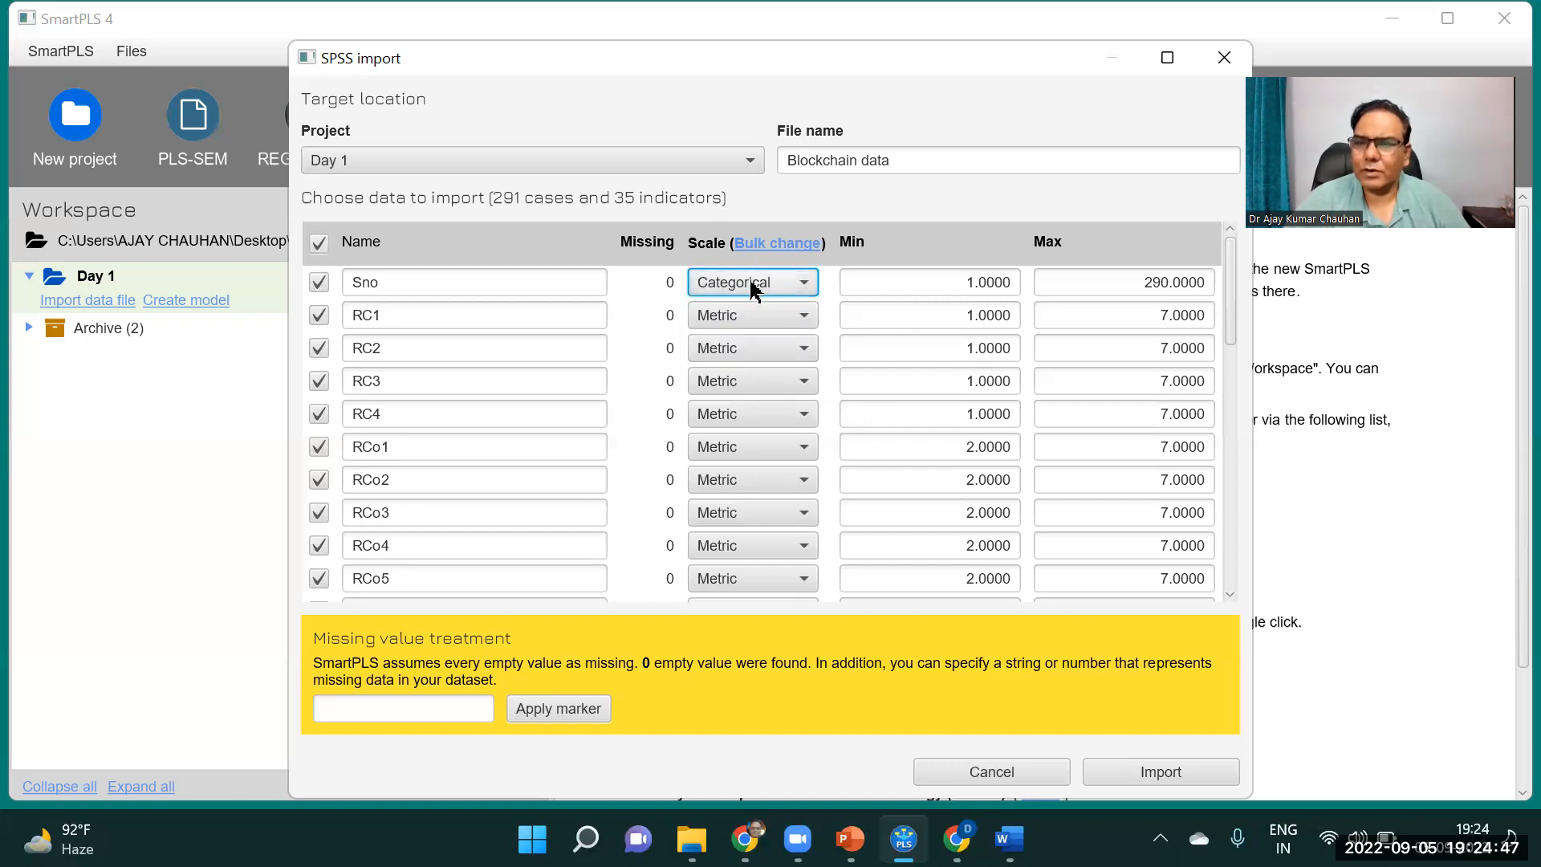
pyautogui.click(803, 287)
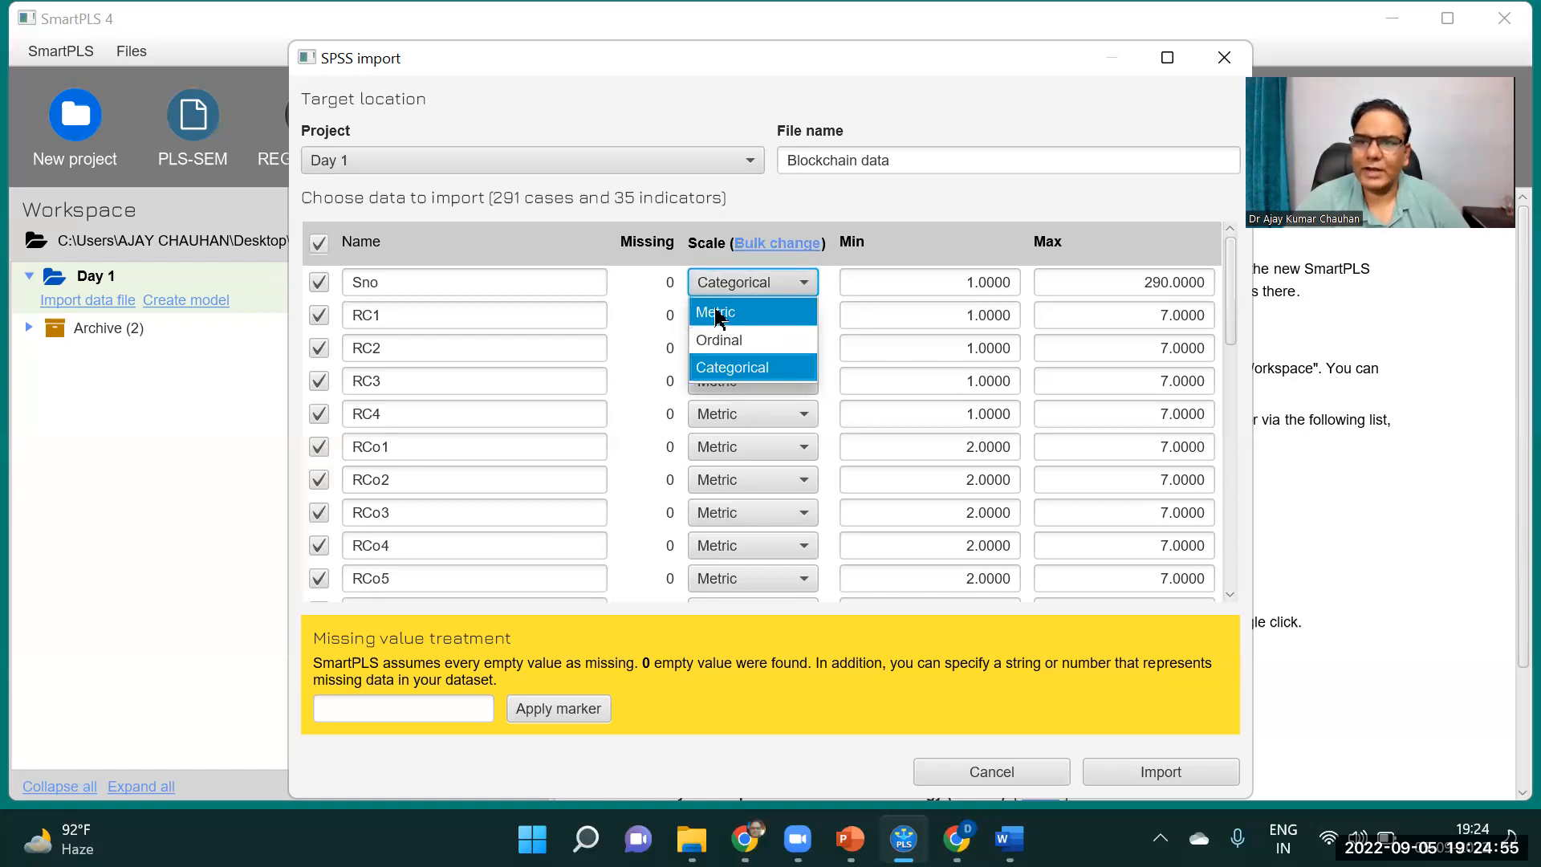
pyautogui.click(743, 367)
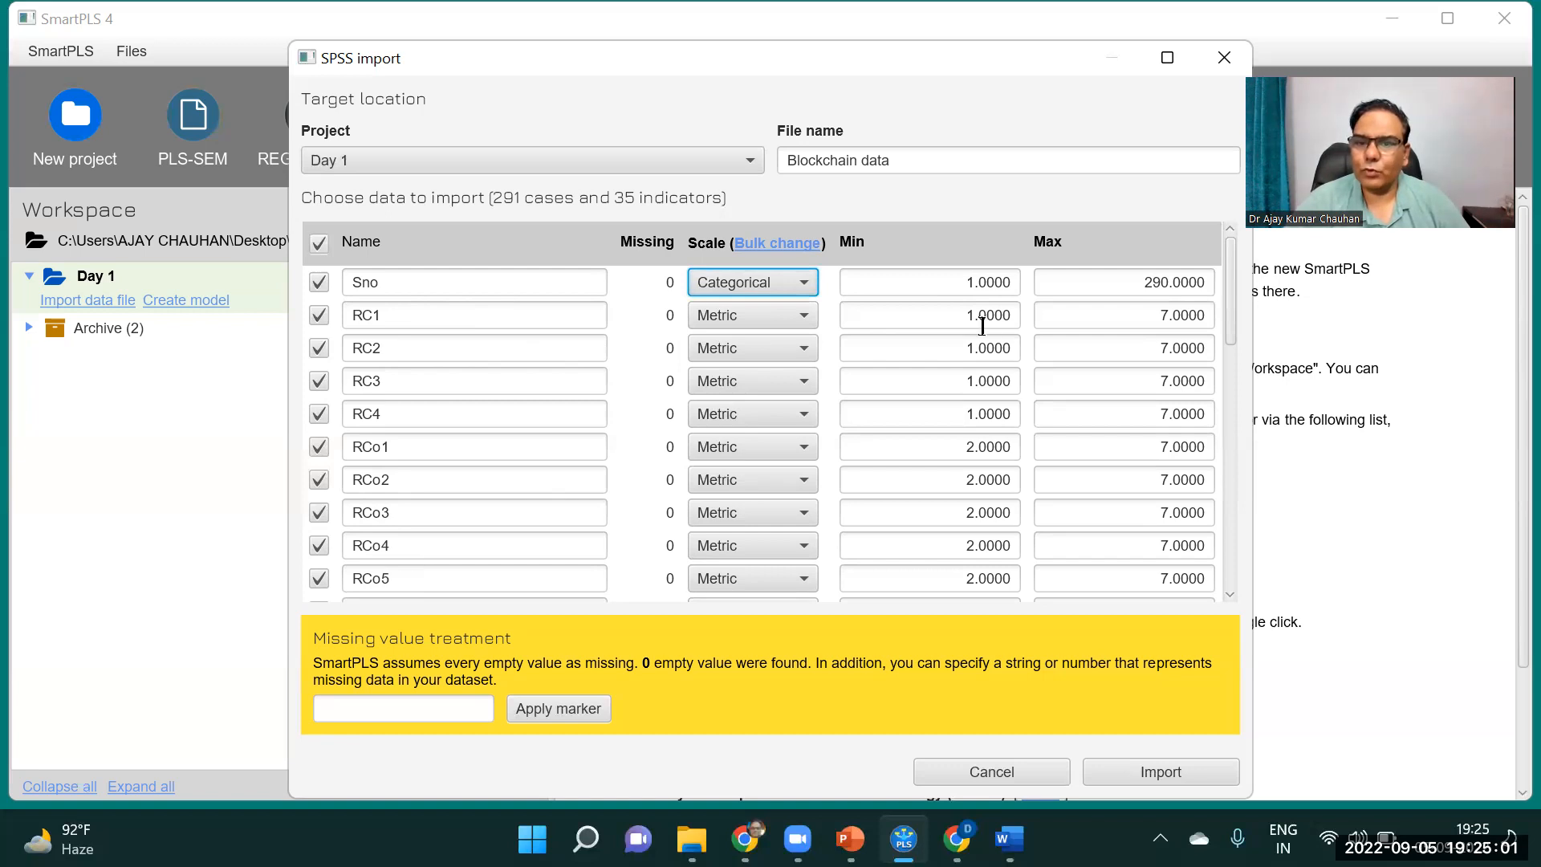
# - Check the indicators' minimum and maximum values down to TotalCA and import the Blockchain data into the Day 1 project
pyautogui.moveTo(967, 314); pyautogui.dragTo(1009, 314)
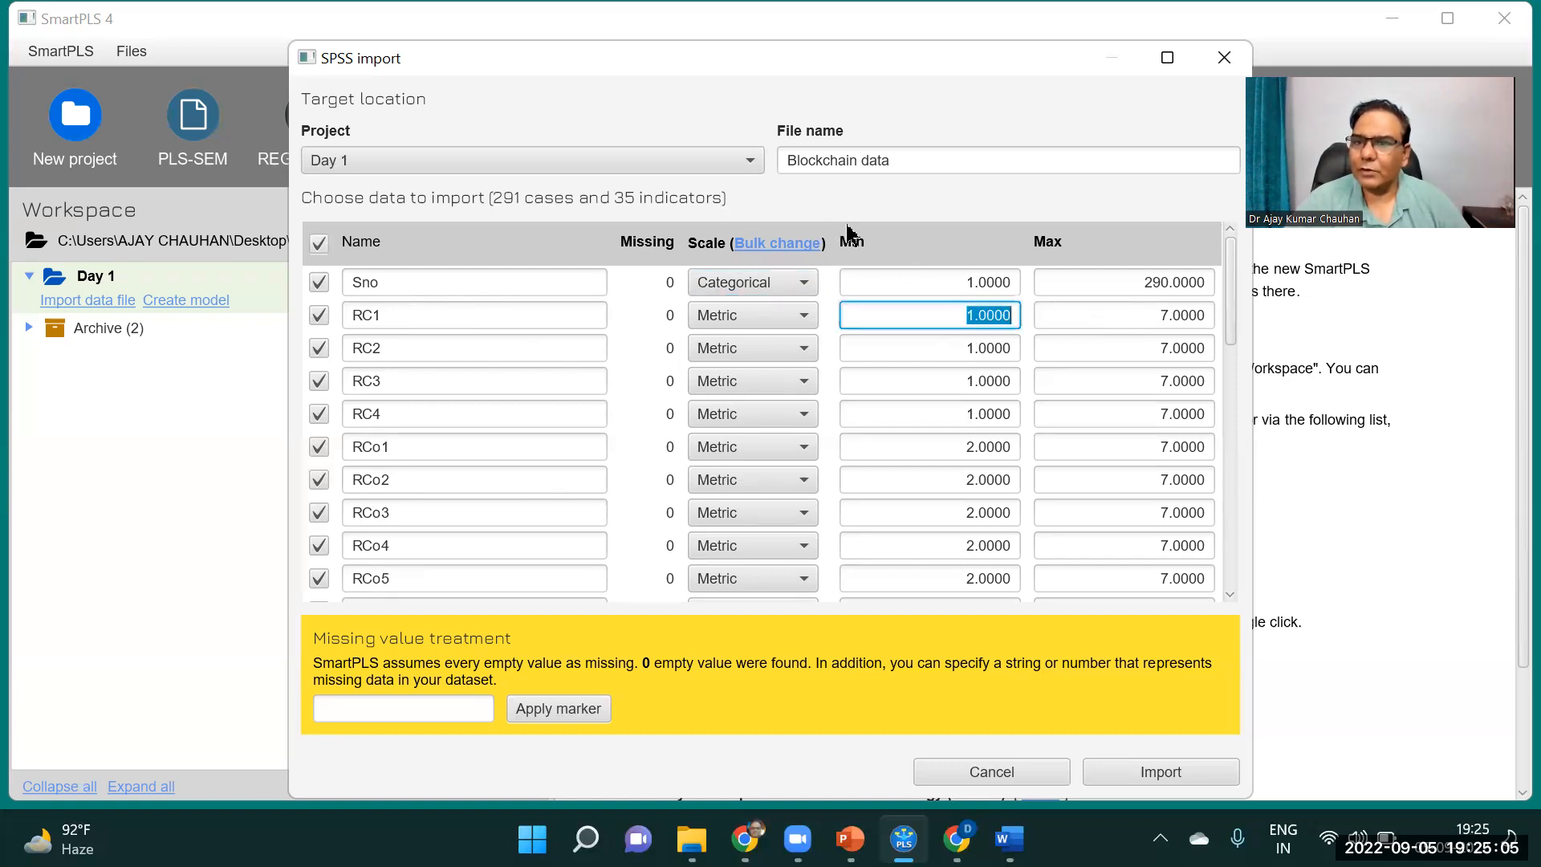
pyautogui.moveTo(1160, 314); pyautogui.dragTo(1207, 319)
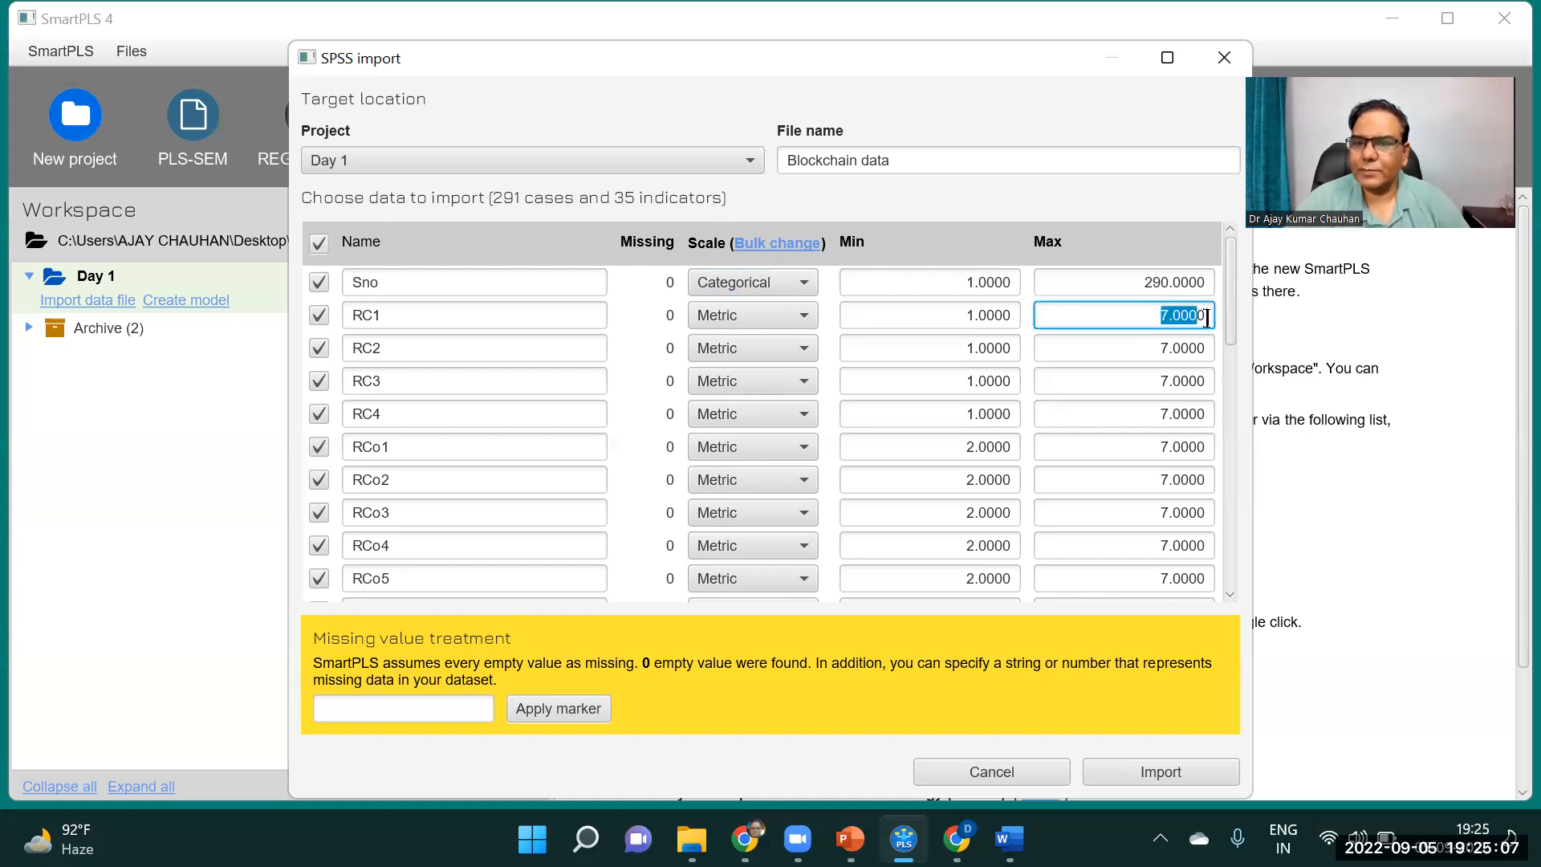
pyautogui.doubleClick(963, 315)
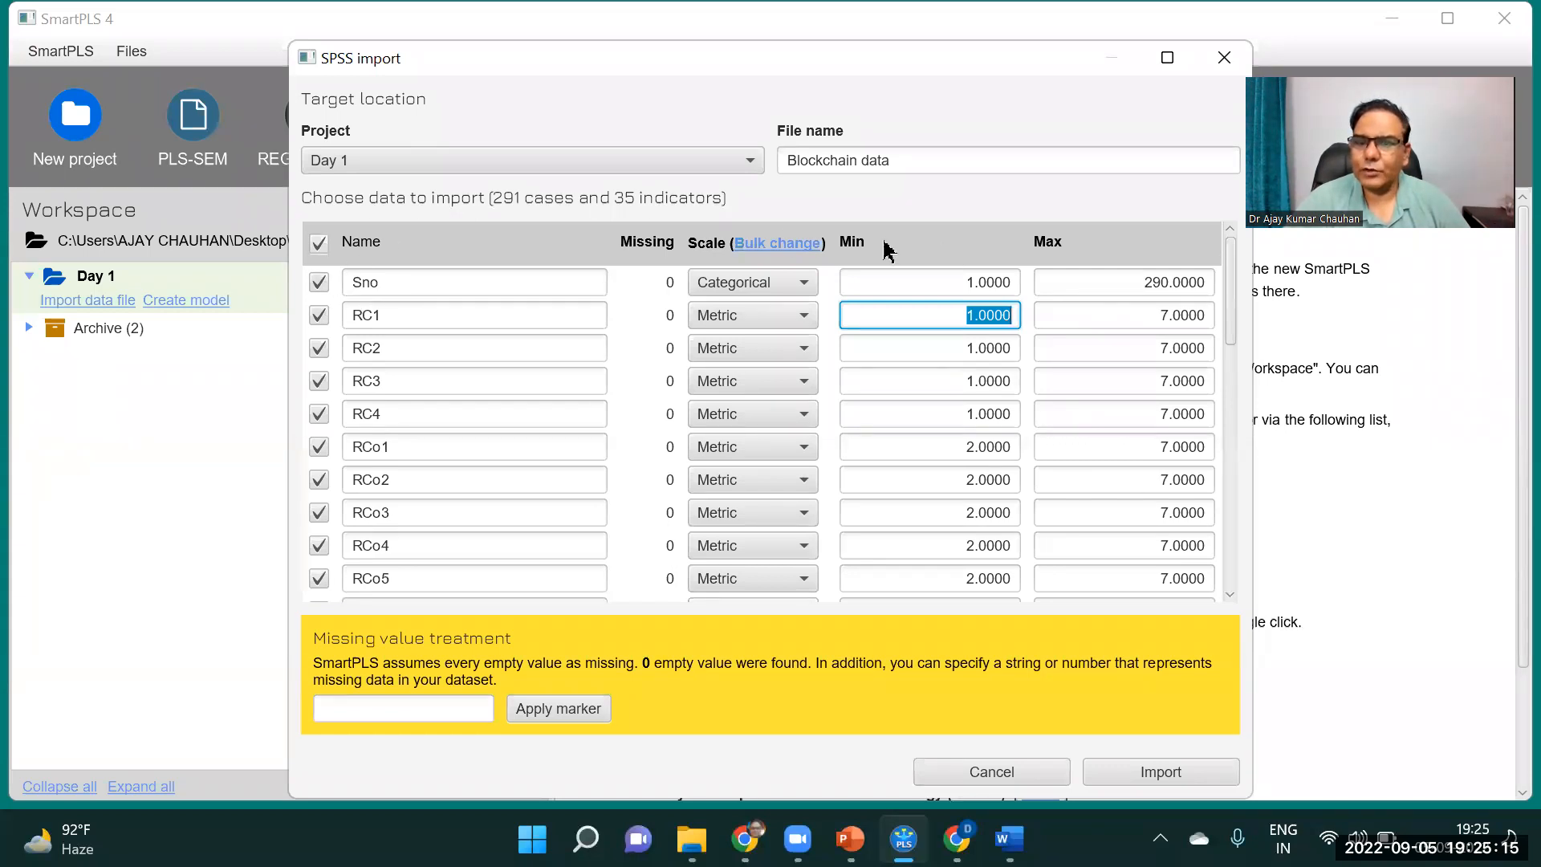
pyautogui.click(1131, 285)
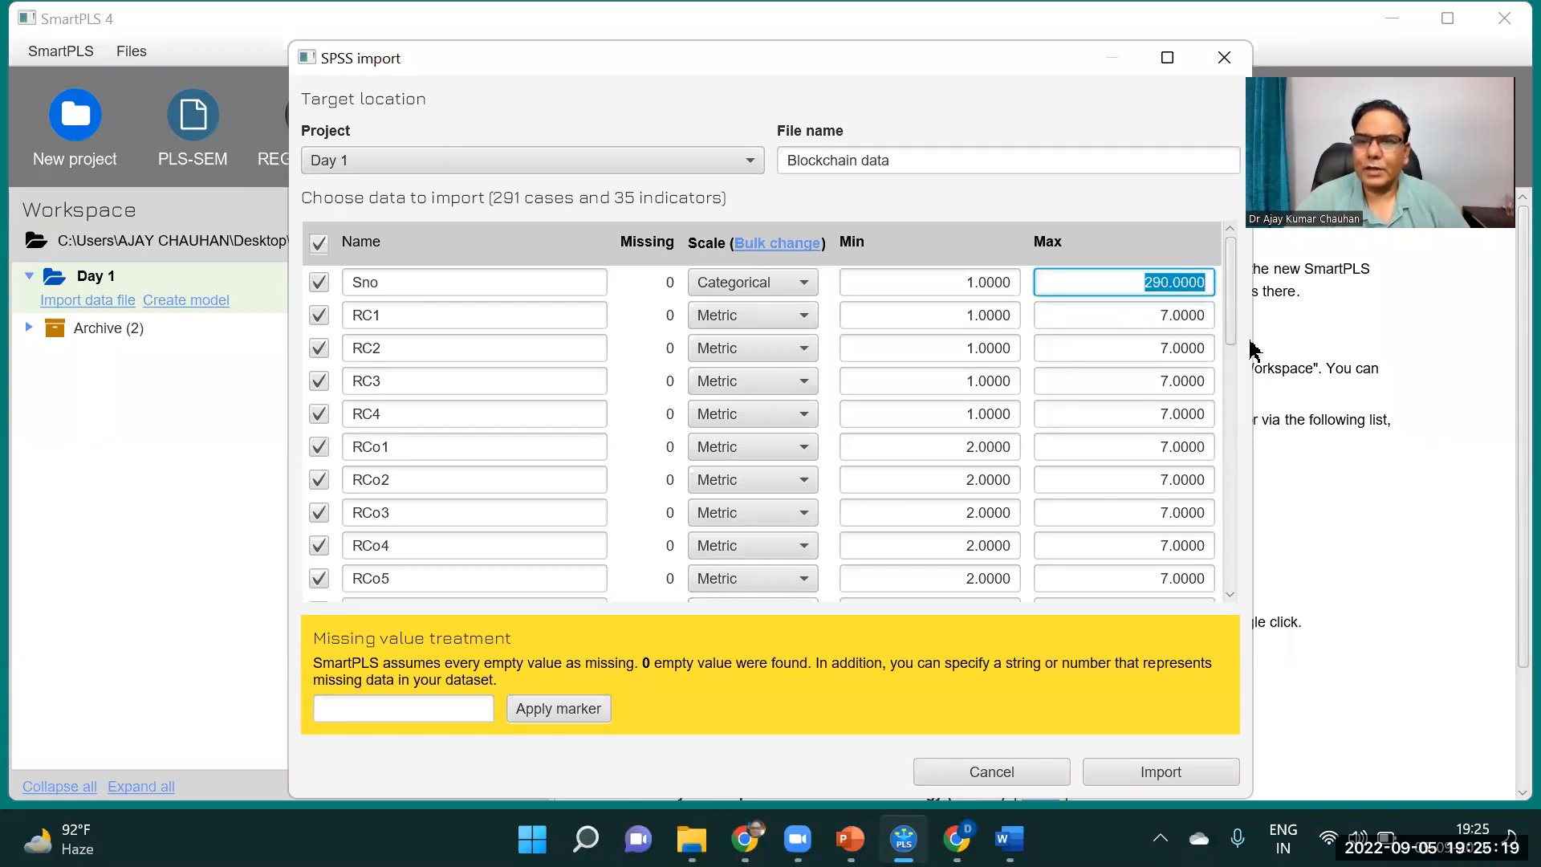
pyautogui.moveTo(1230, 273); pyautogui.dragTo(1242, 584)
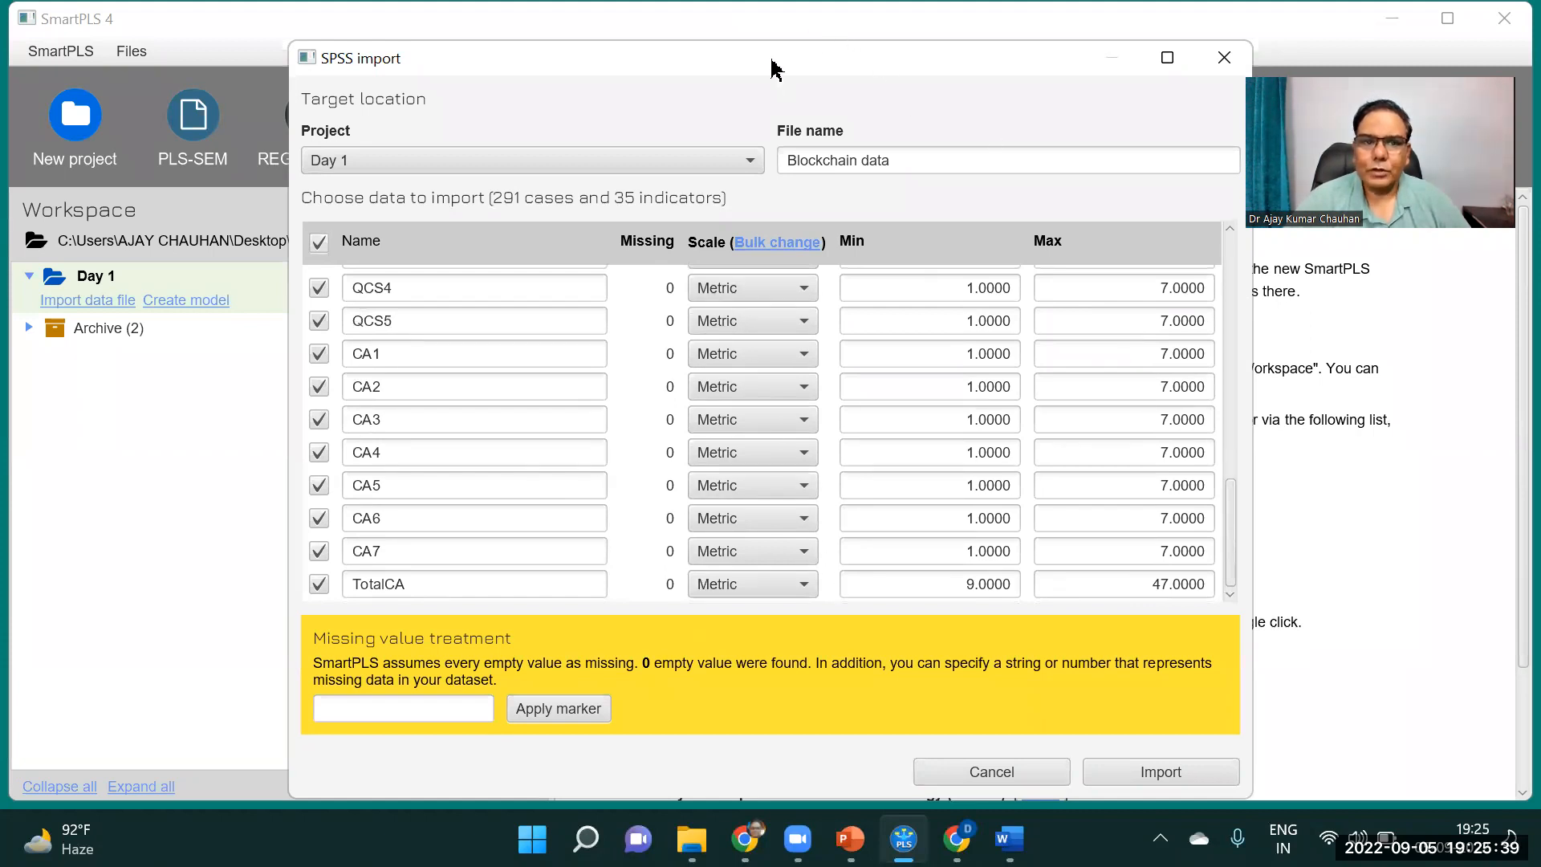
pyautogui.moveTo(772, 68); pyautogui.dragTo(787, 29)
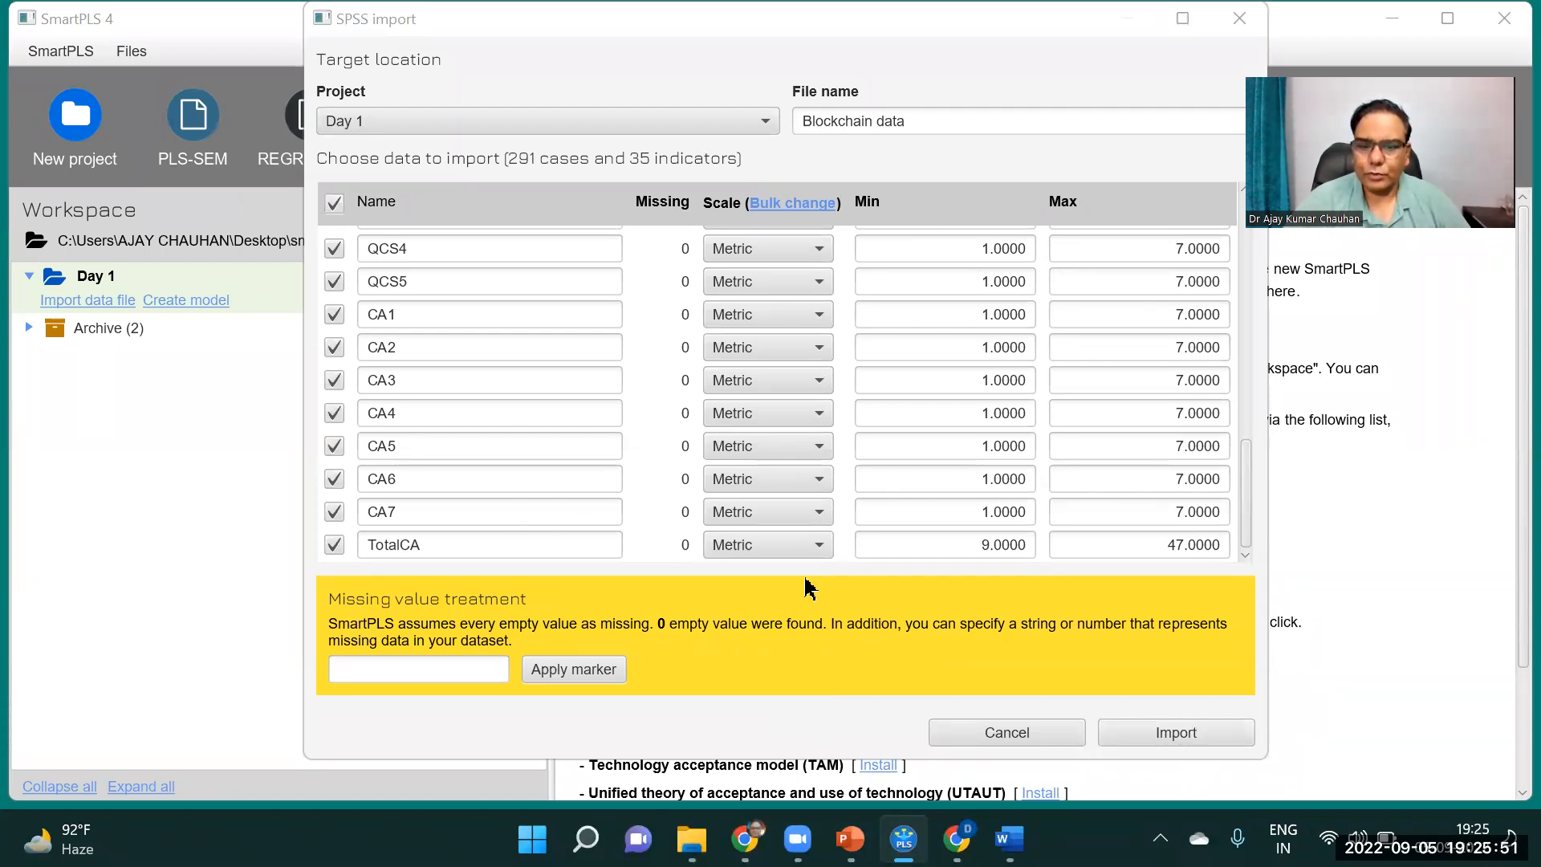
pyautogui.click(1173, 745)
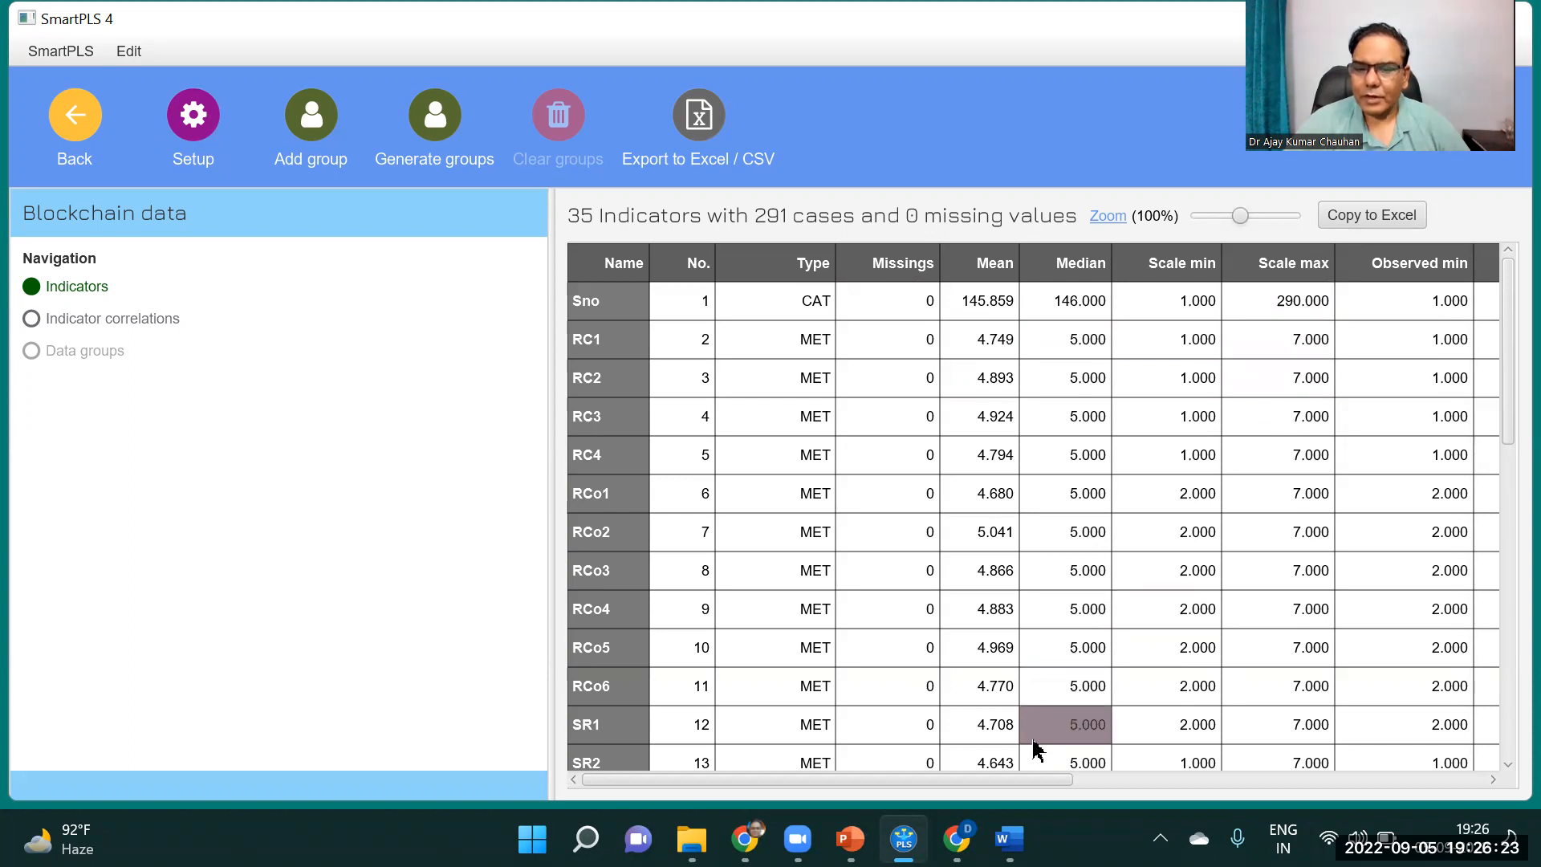
# - Look through the descriptive statistics of the indicators, and view the indicator correlations at 67% zoom
pyautogui.moveTo(1018, 781); pyautogui.dragTo(1468, 803)
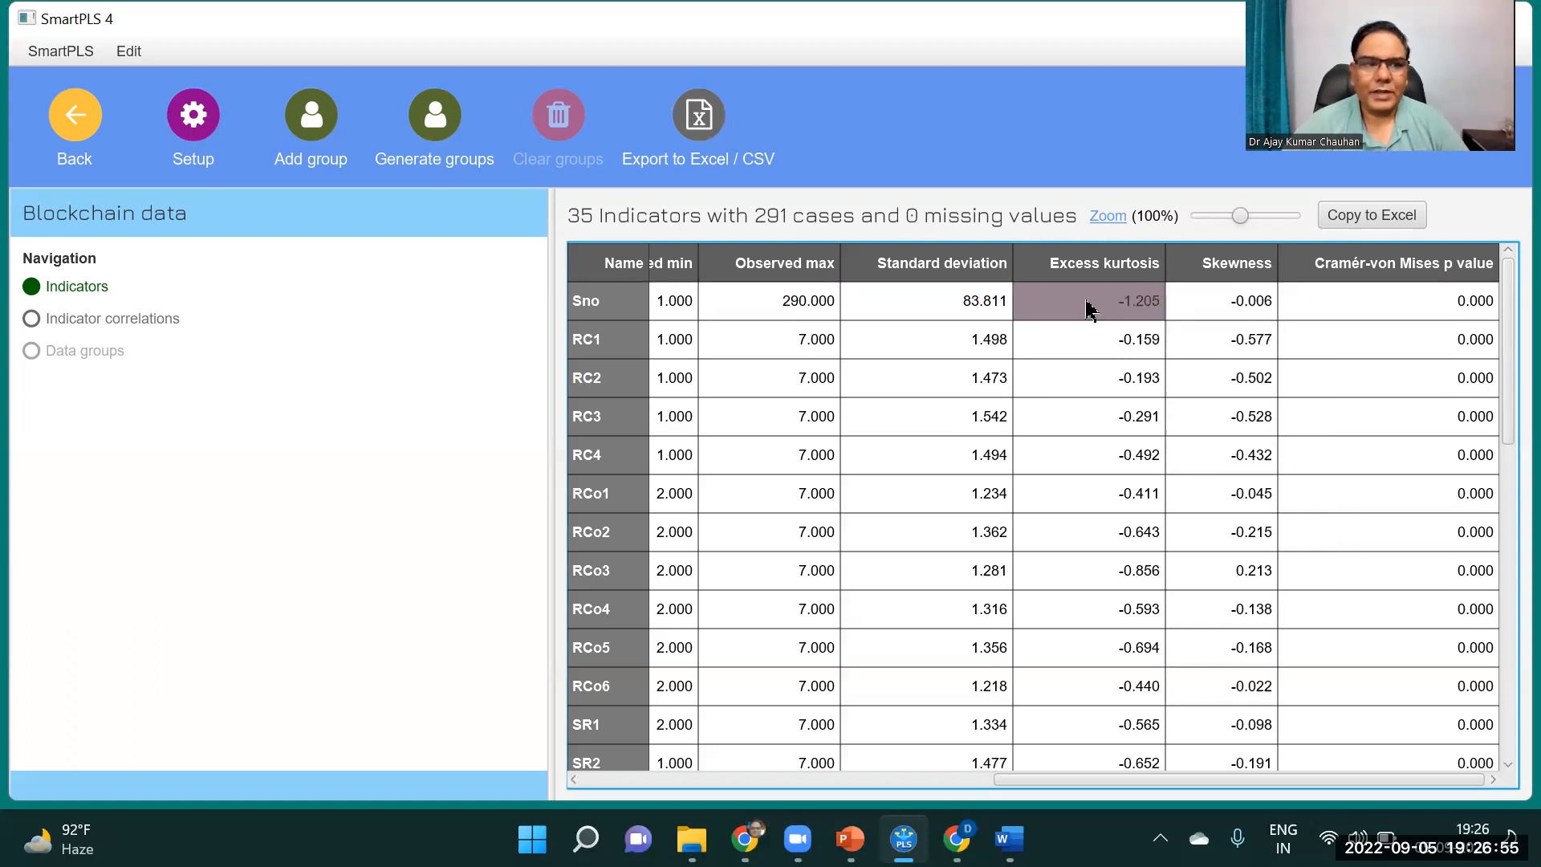
pyautogui.moveTo(1048, 780); pyautogui.dragTo(551, 758)
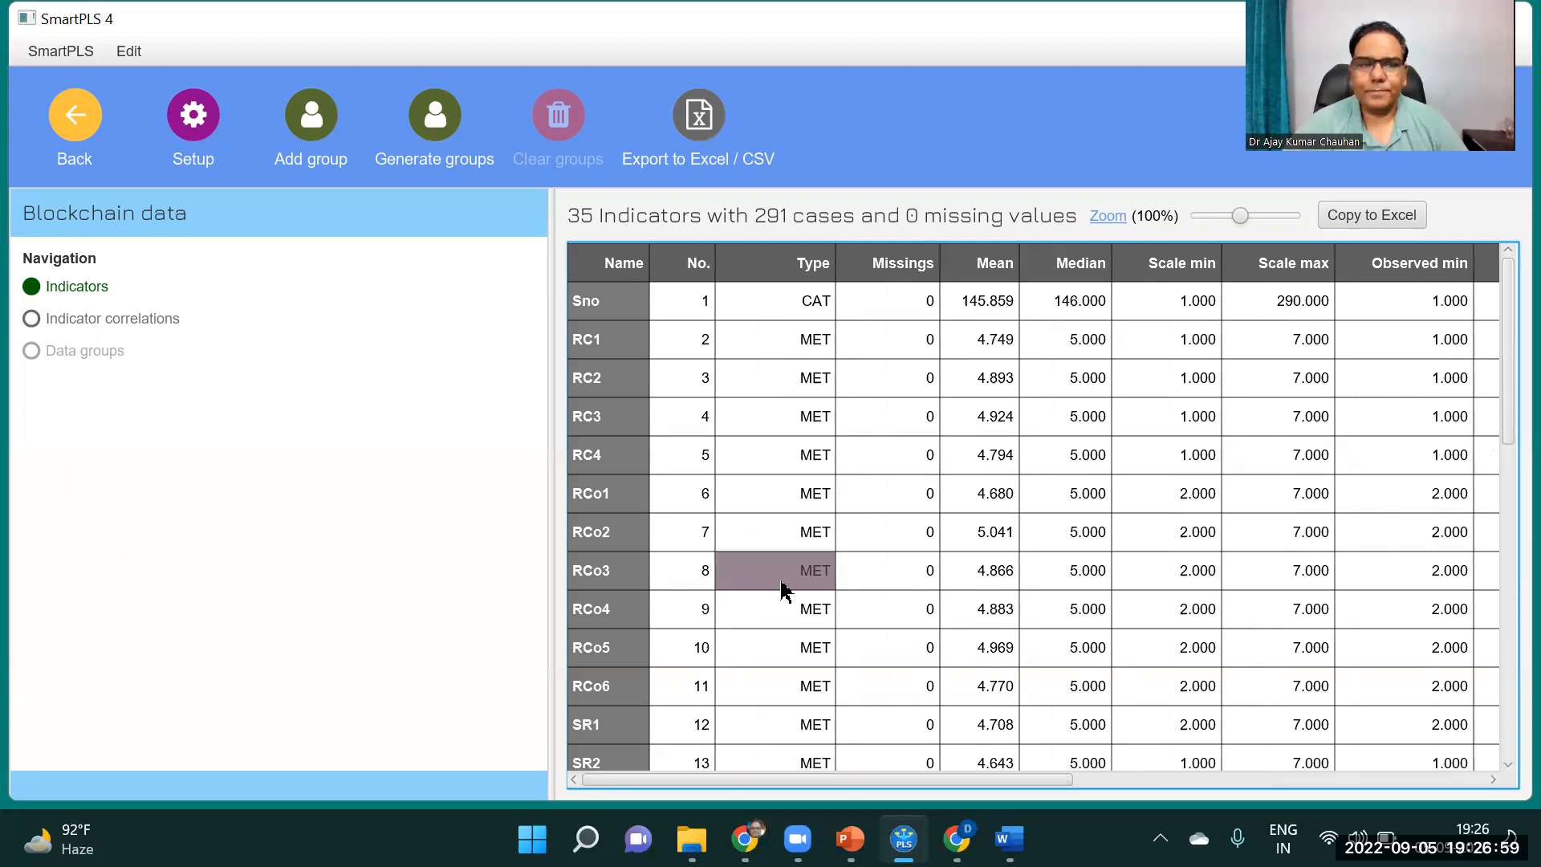
pyautogui.click(32, 319)
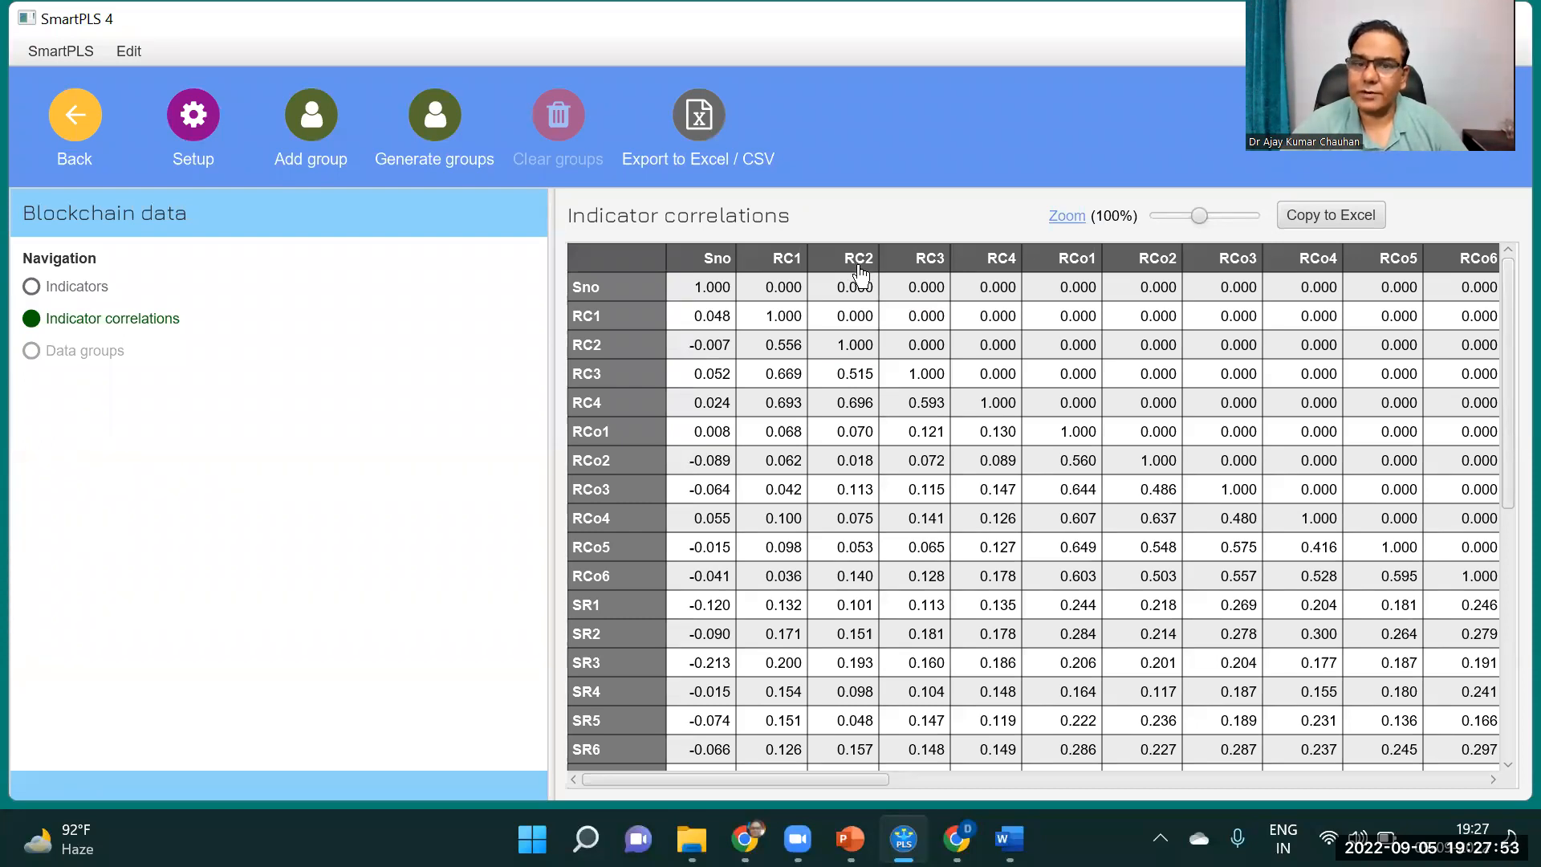
pyautogui.moveTo(620, 432)
pyautogui.mouseDown()
pyautogui.moveTo(618, 571)
pyautogui.moveTo(622, 443)
pyautogui.mouseUp()
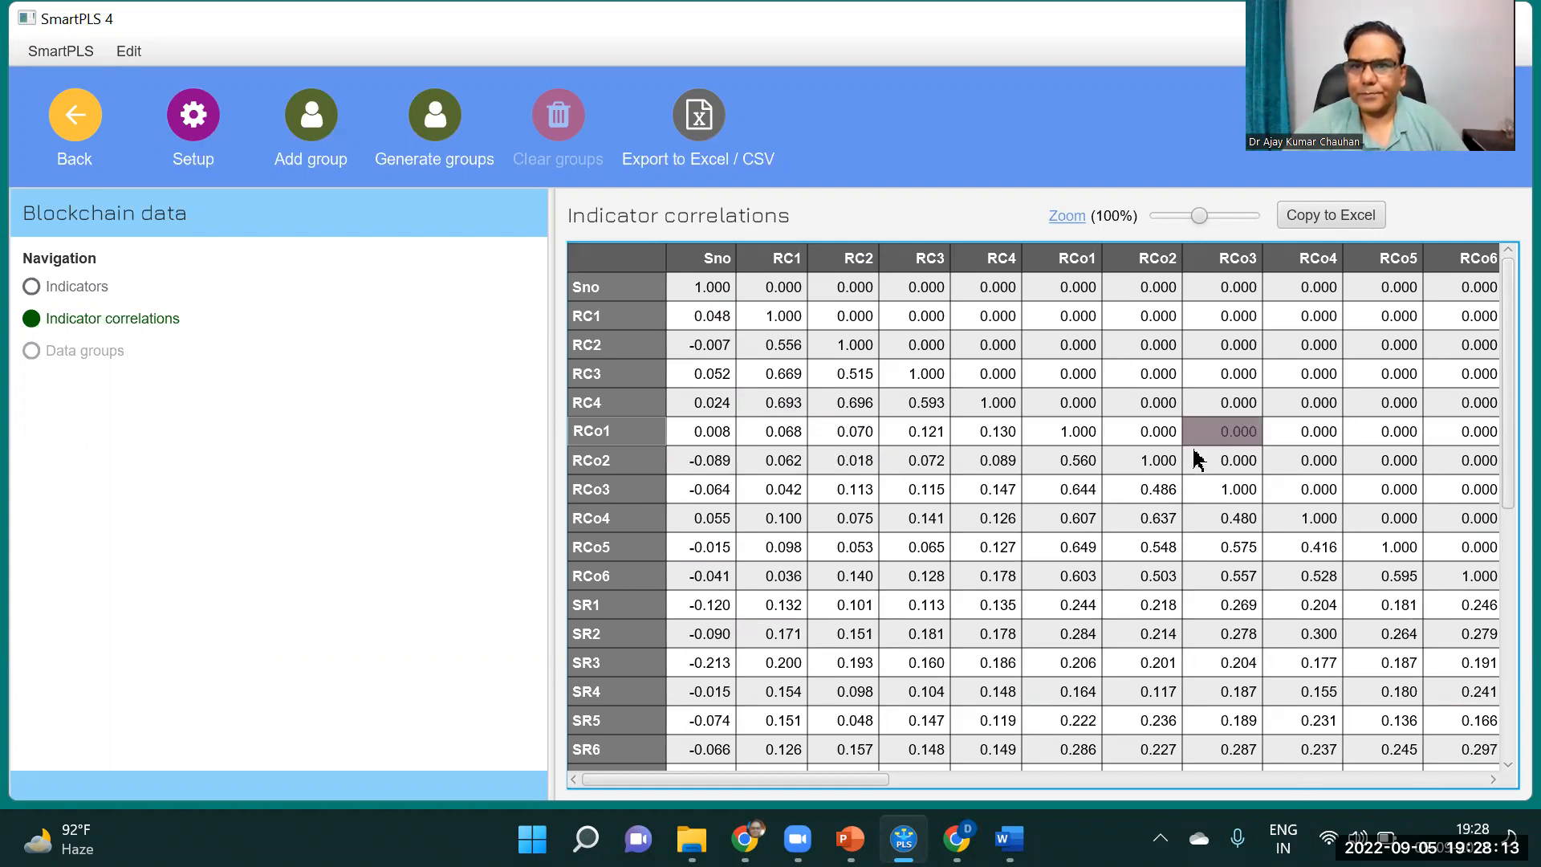
pyautogui.click(1185, 217)
pyautogui.moveTo(1170, 215)
pyautogui.mouseDown()
pyautogui.moveTo(1153, 217)
pyautogui.moveTo(1272, 225)
pyautogui.moveTo(1169, 223)
pyautogui.mouseUp()
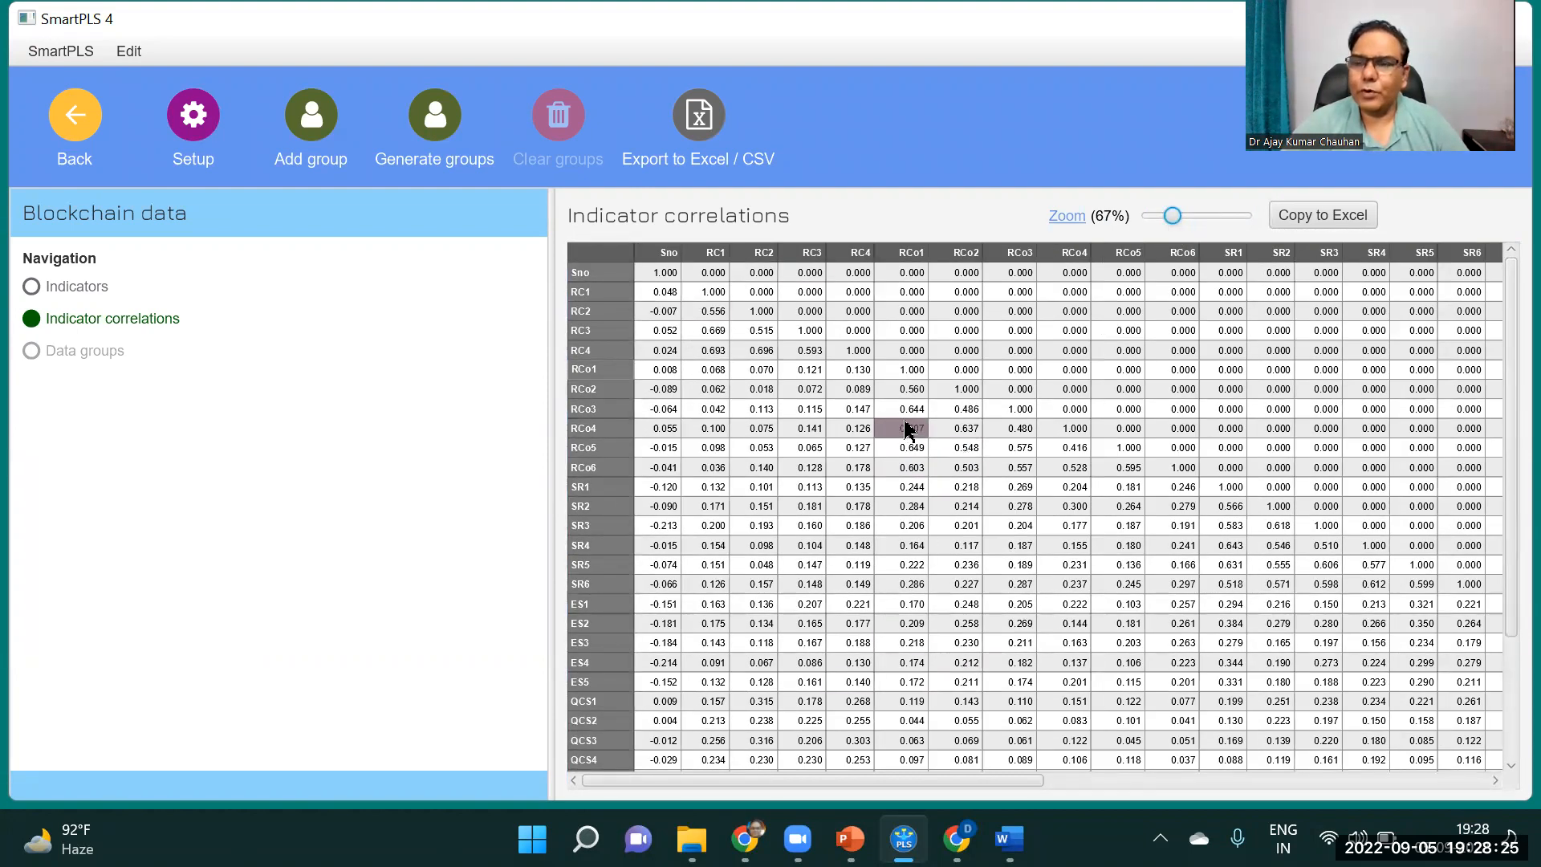
# - Try copying the indicator correlations for Excel and opening the event workbook from the desktop, and return to SmartPLS
pyautogui.click(1316, 218)
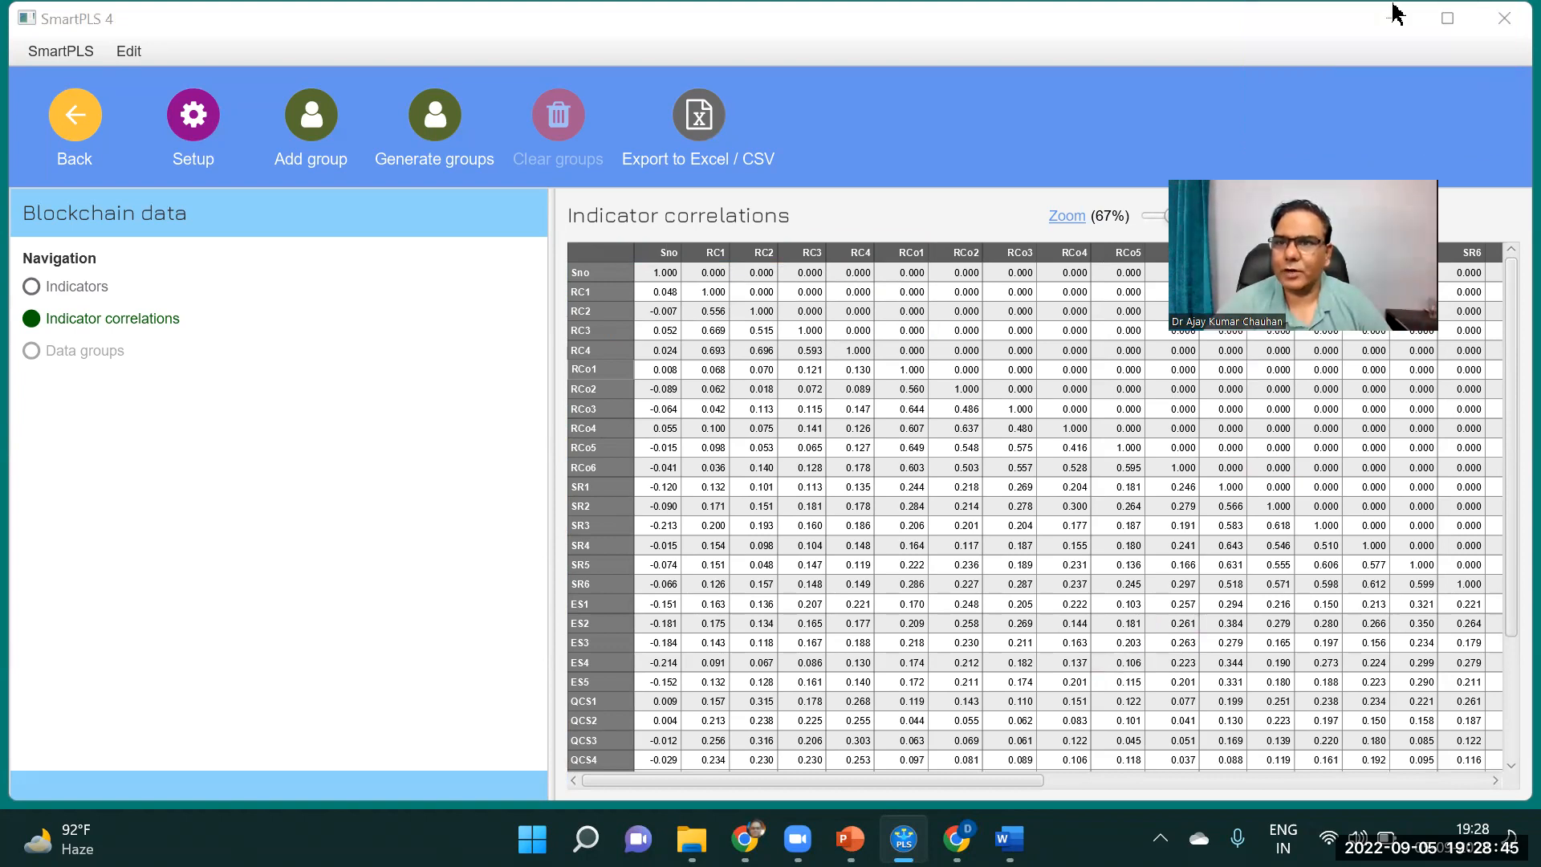
pyautogui.click(1448, 17)
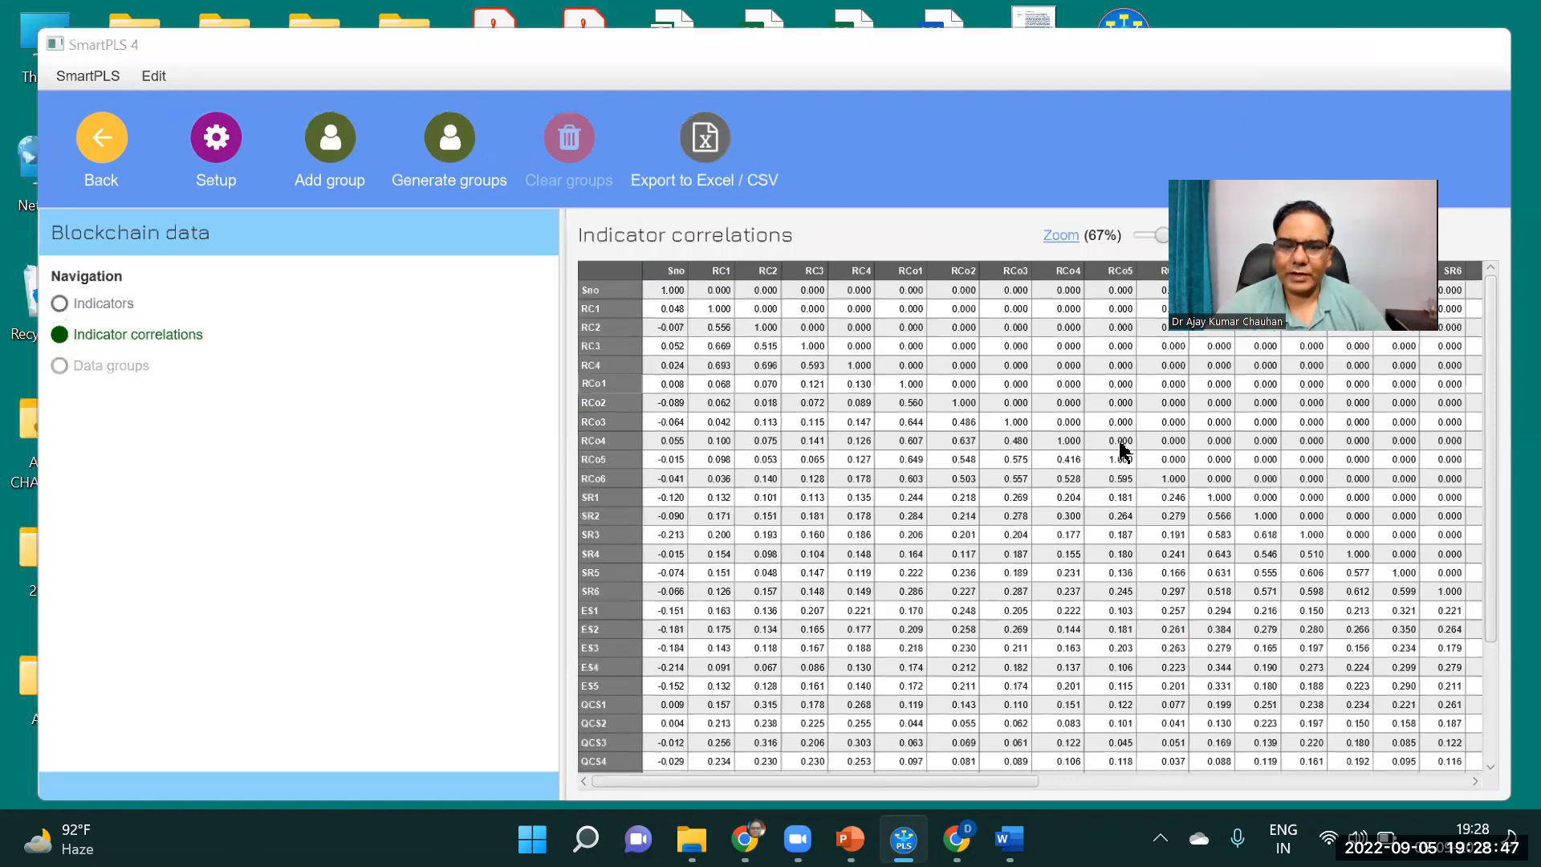
pyautogui.press('super+d')
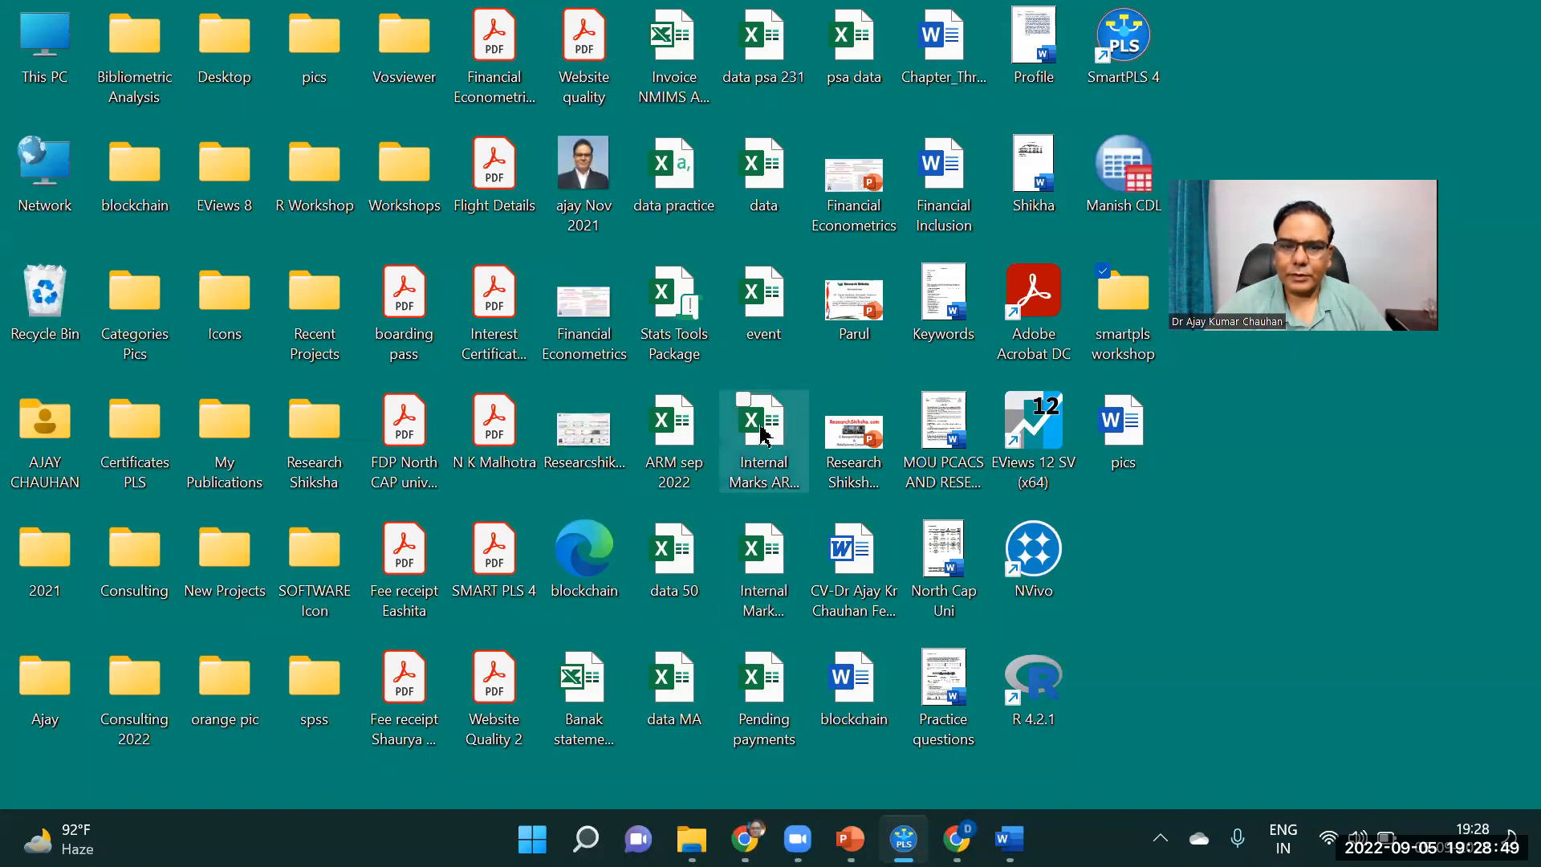
pyautogui.click(756, 293)
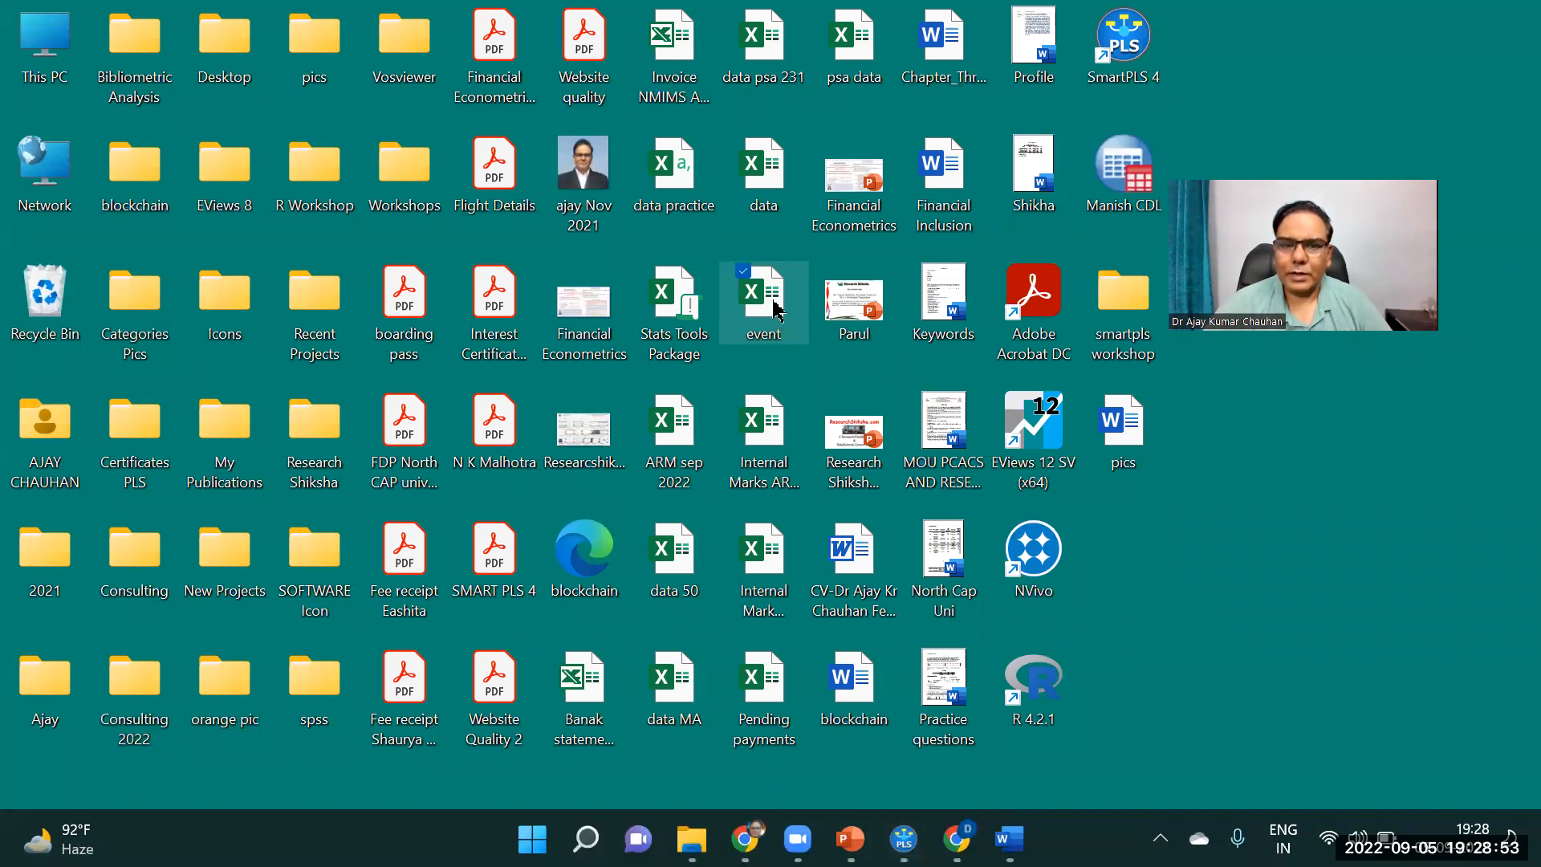
pyautogui.doubleClick(770, 310)
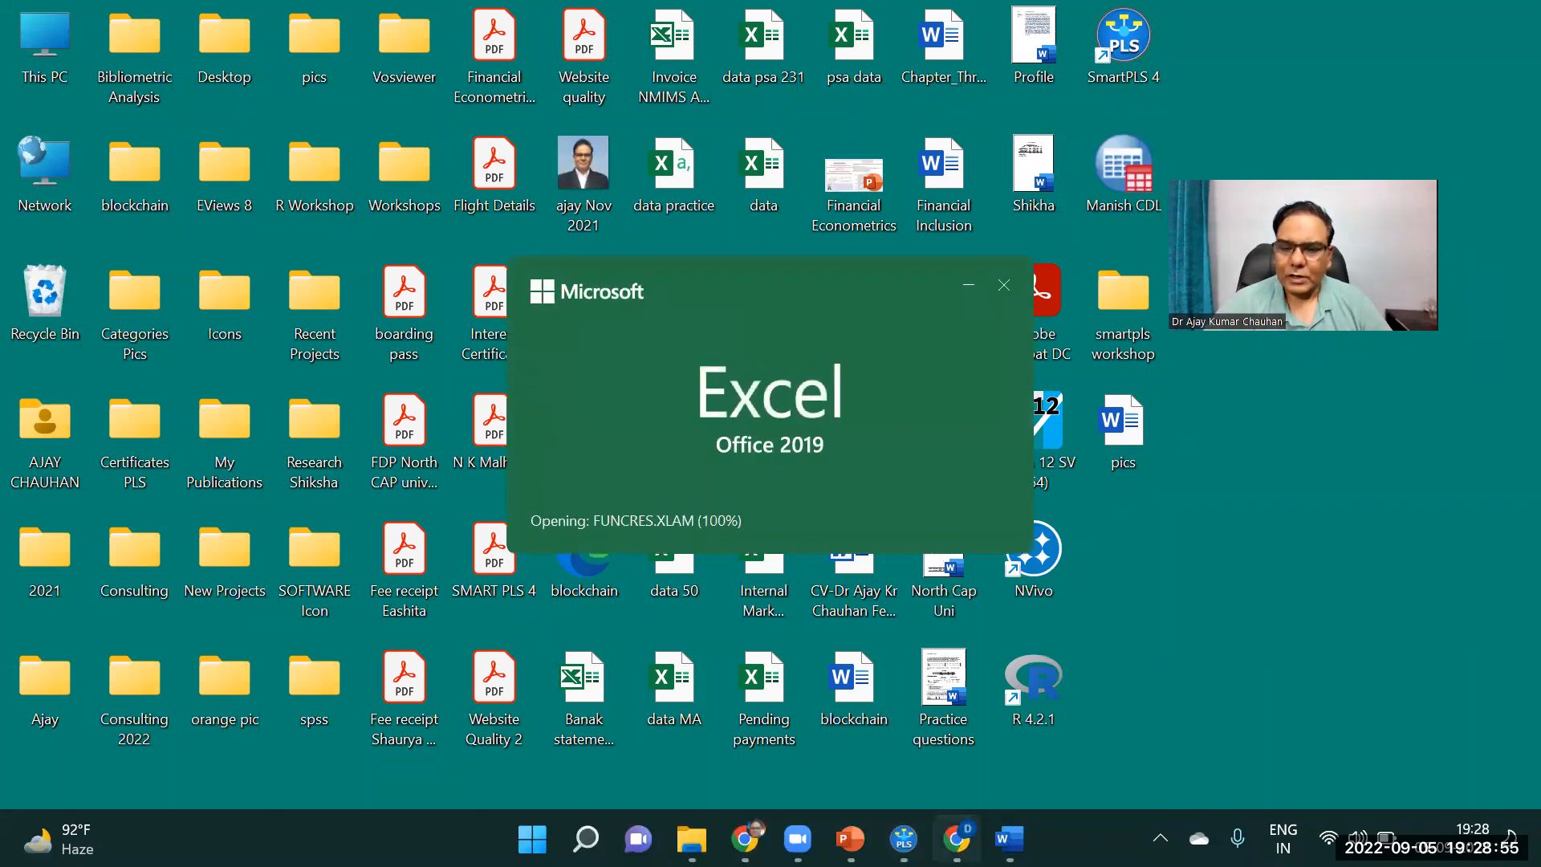
pyautogui.moveTo(958, 837)
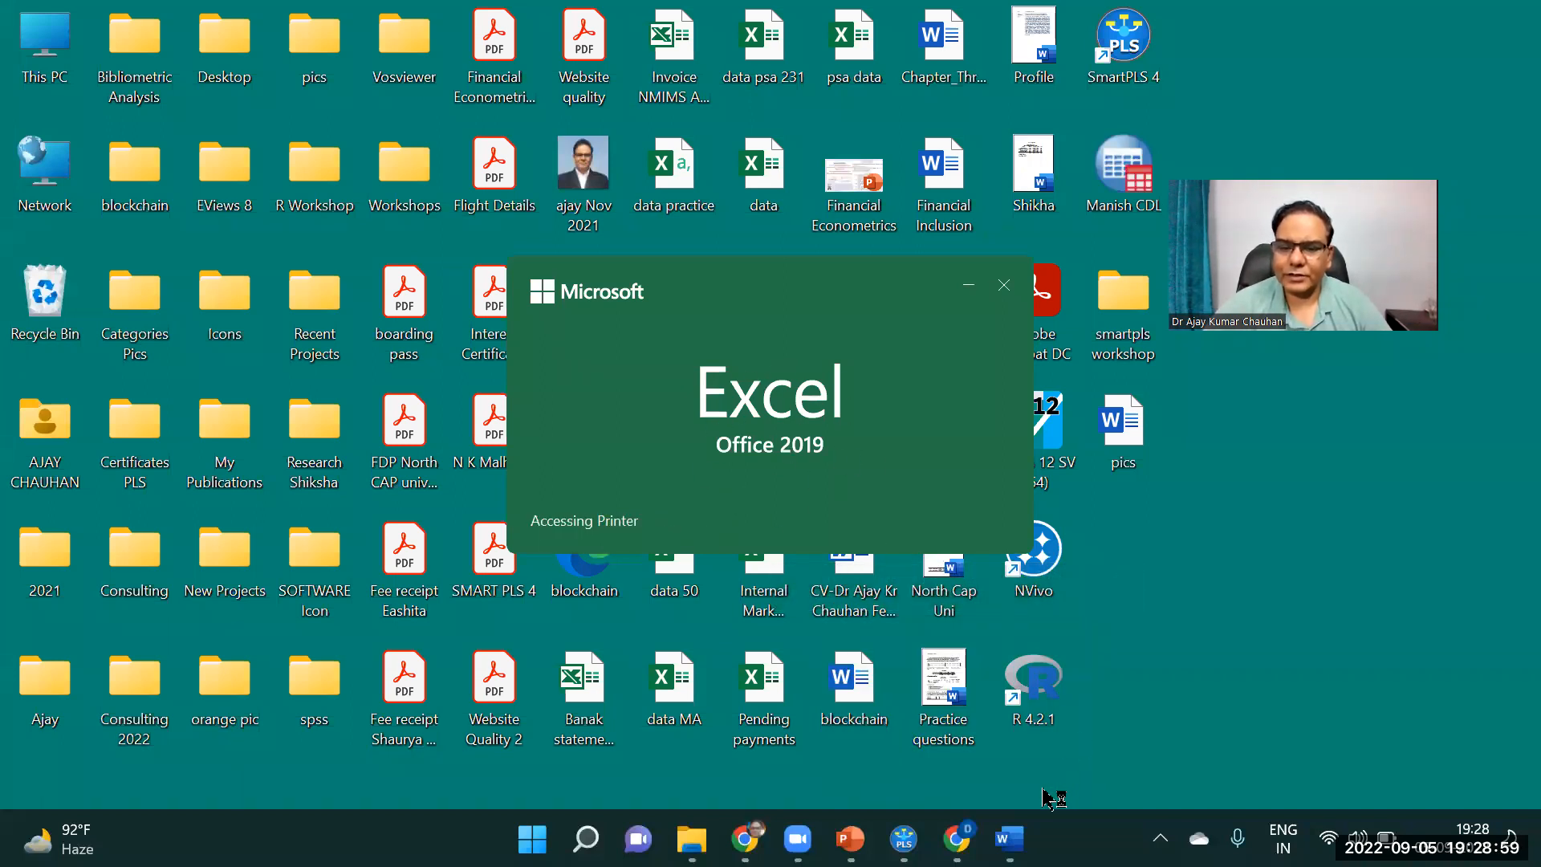
pyautogui.moveTo(903, 839)
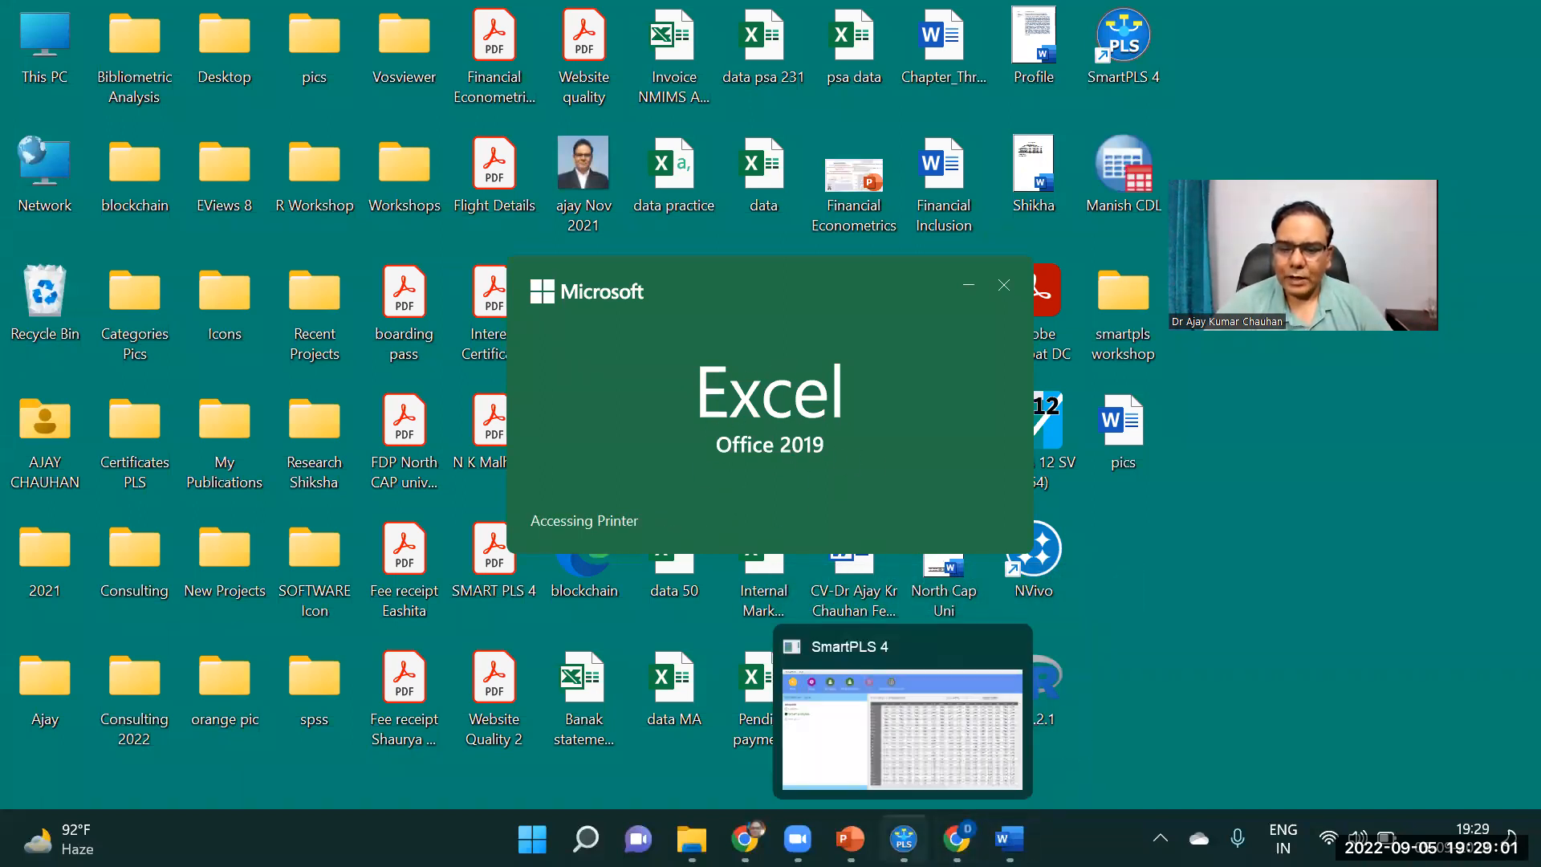
pyautogui.click(919, 743)
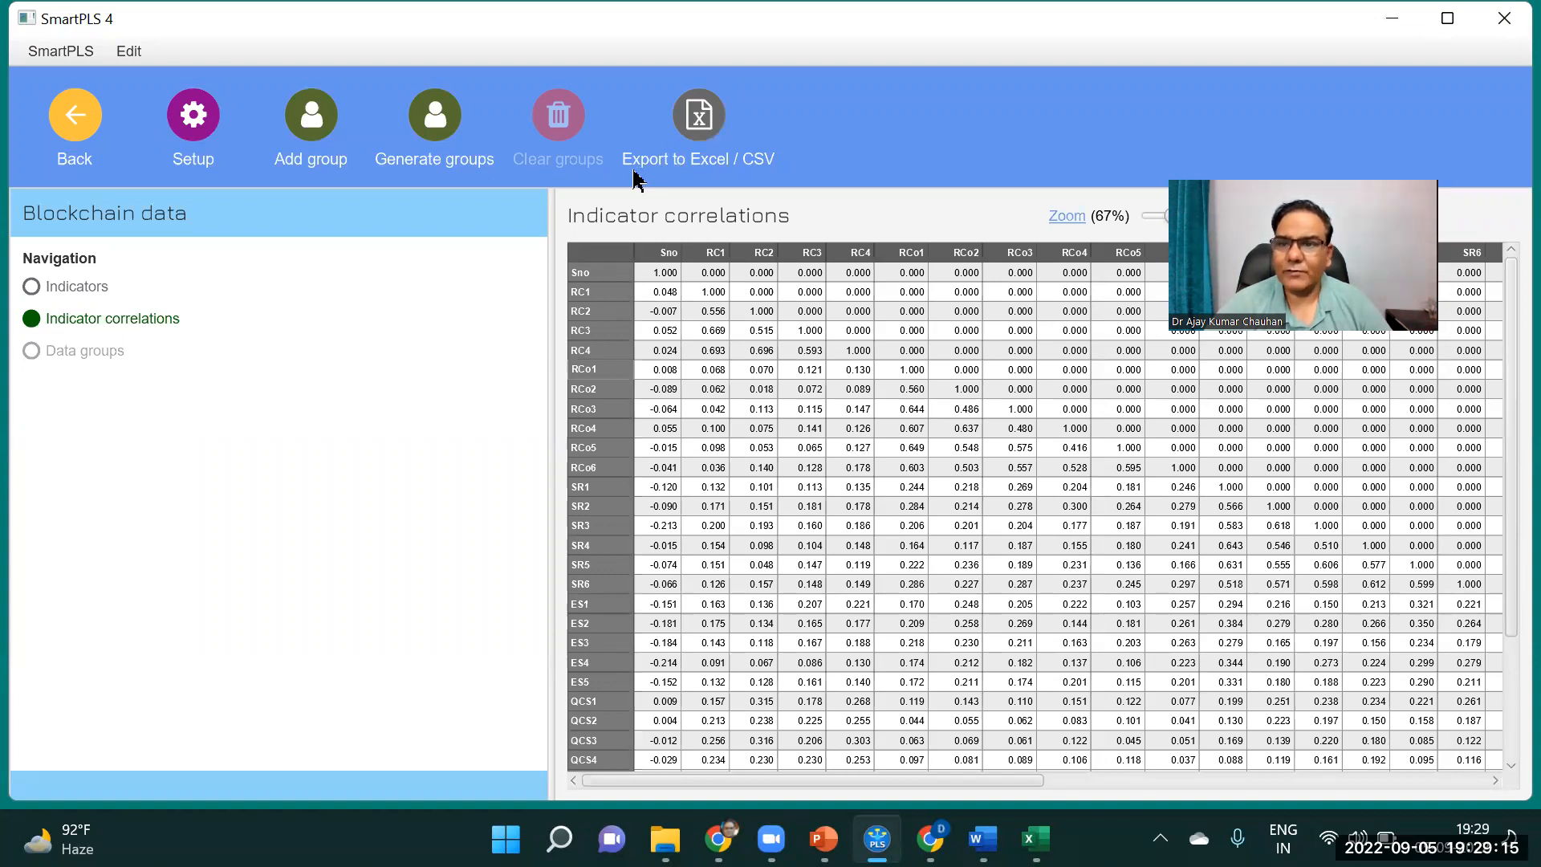
# - Export the Blockchain data as a CSV file named correlation to the Desktop and open it in Excel
pyautogui.click(705, 137)
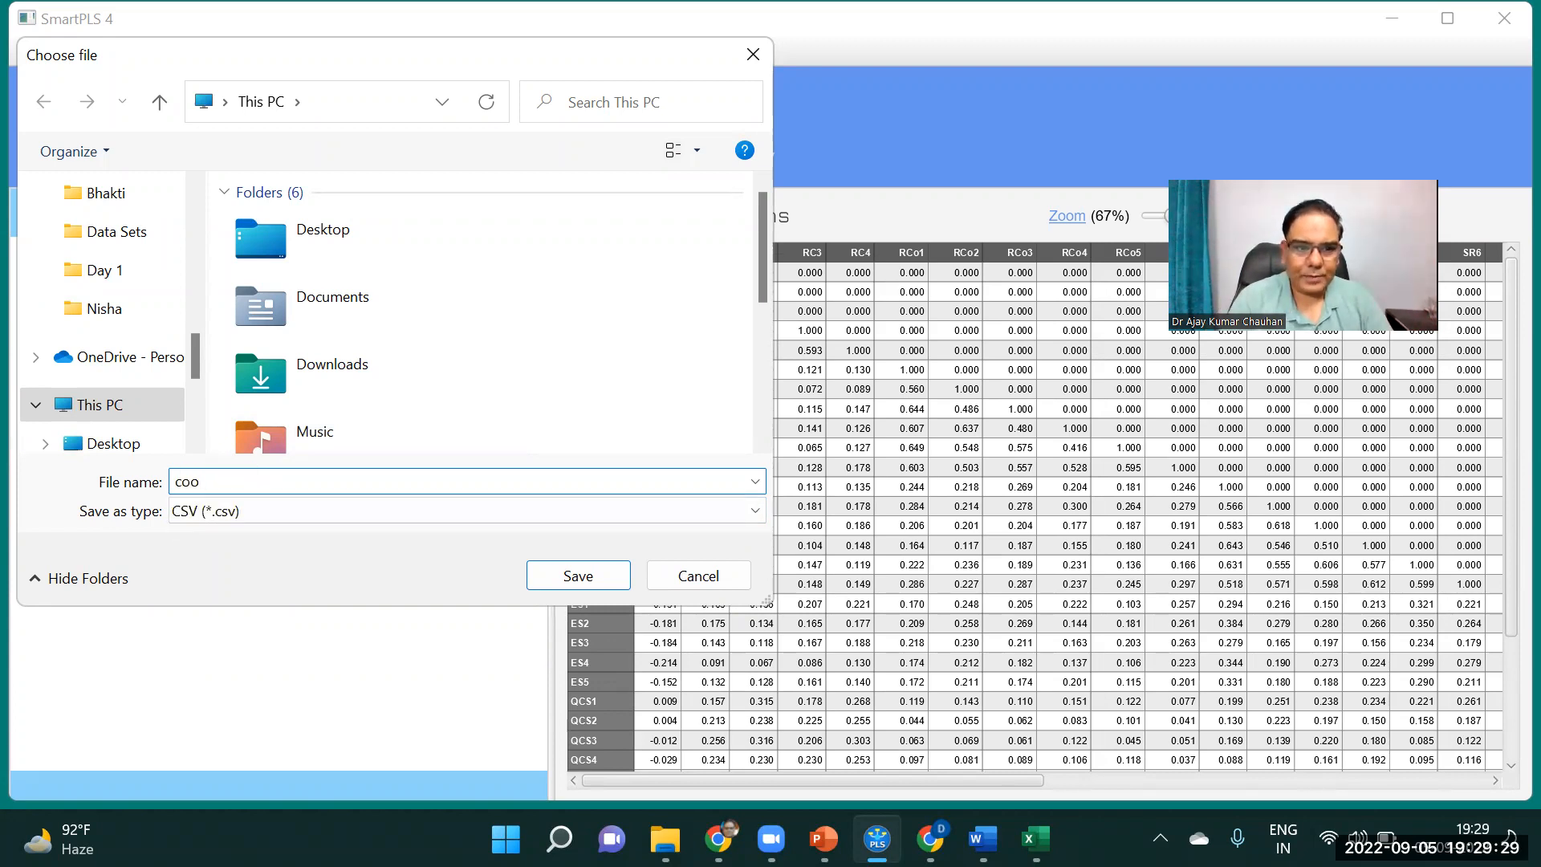
pyautogui.write('lation')
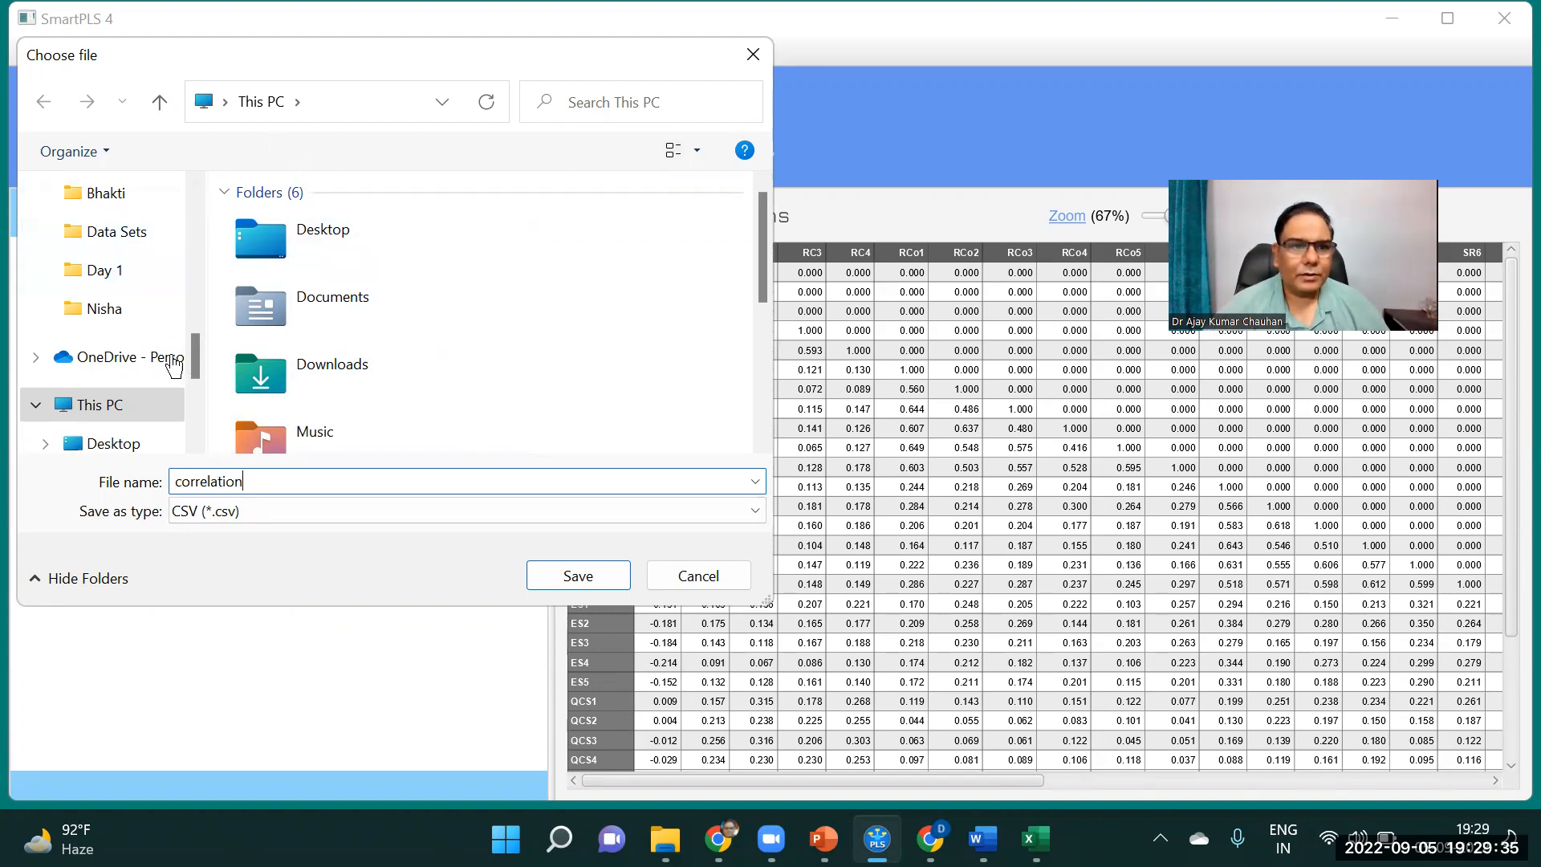
pyautogui.scroll(-1, 198, 363)
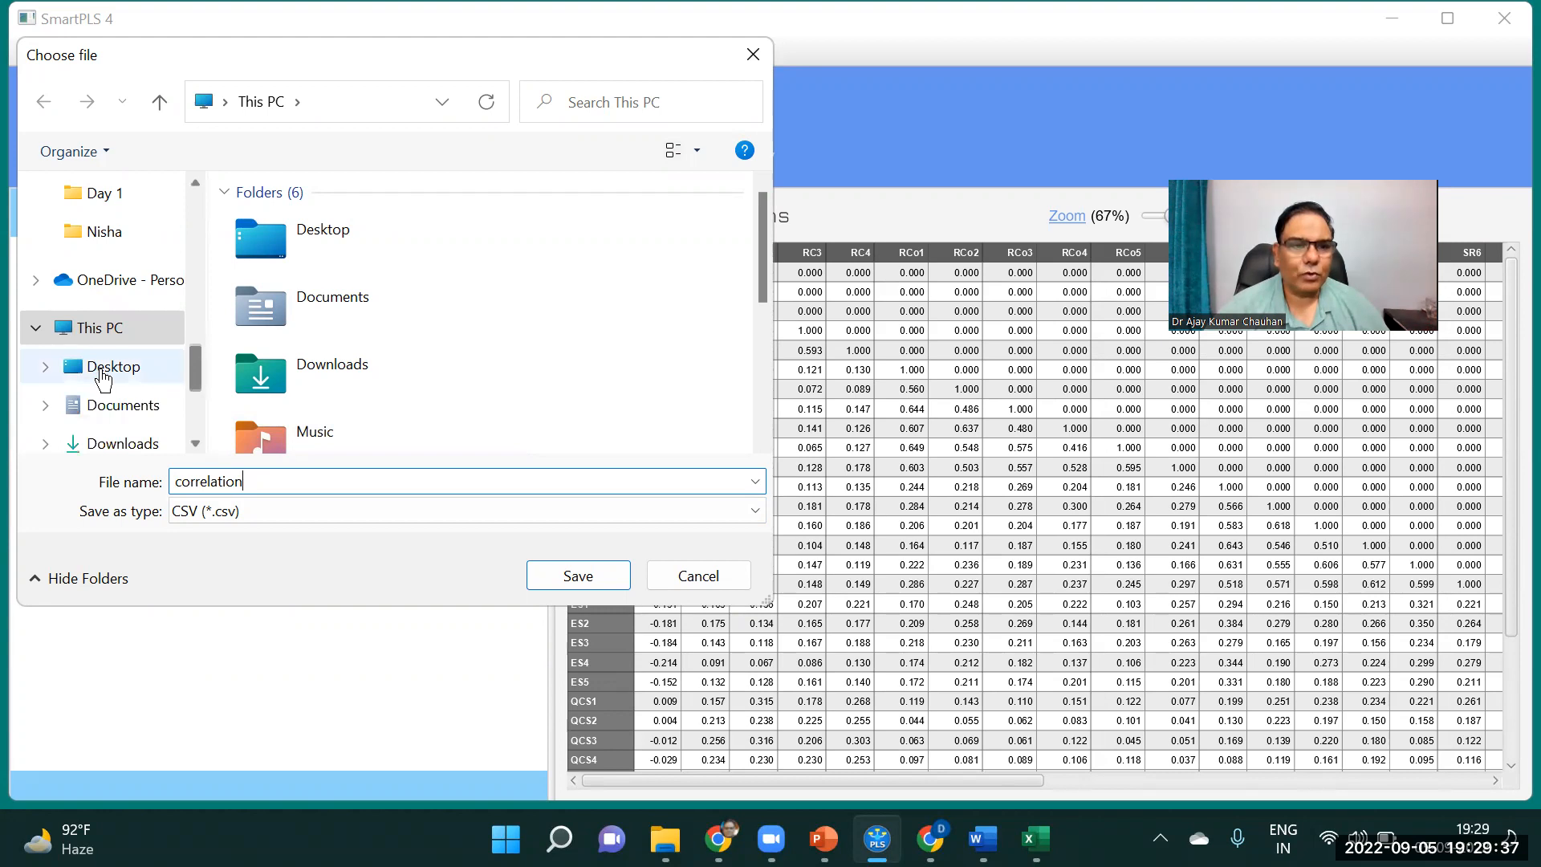
pyautogui.click(100, 368)
pyautogui.click(592, 585)
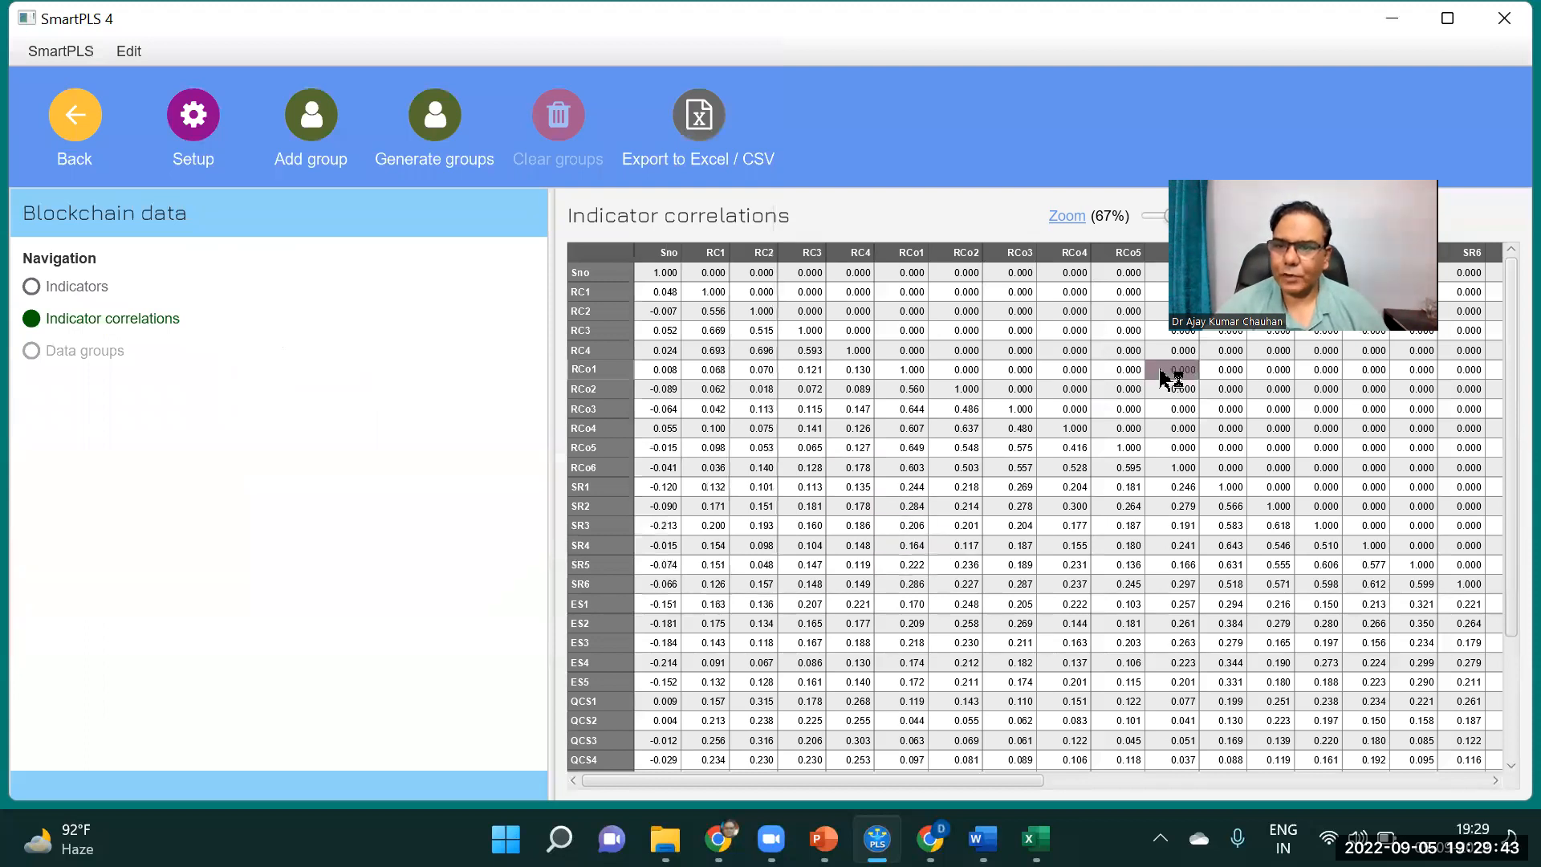
pyautogui.click(1377, 22)
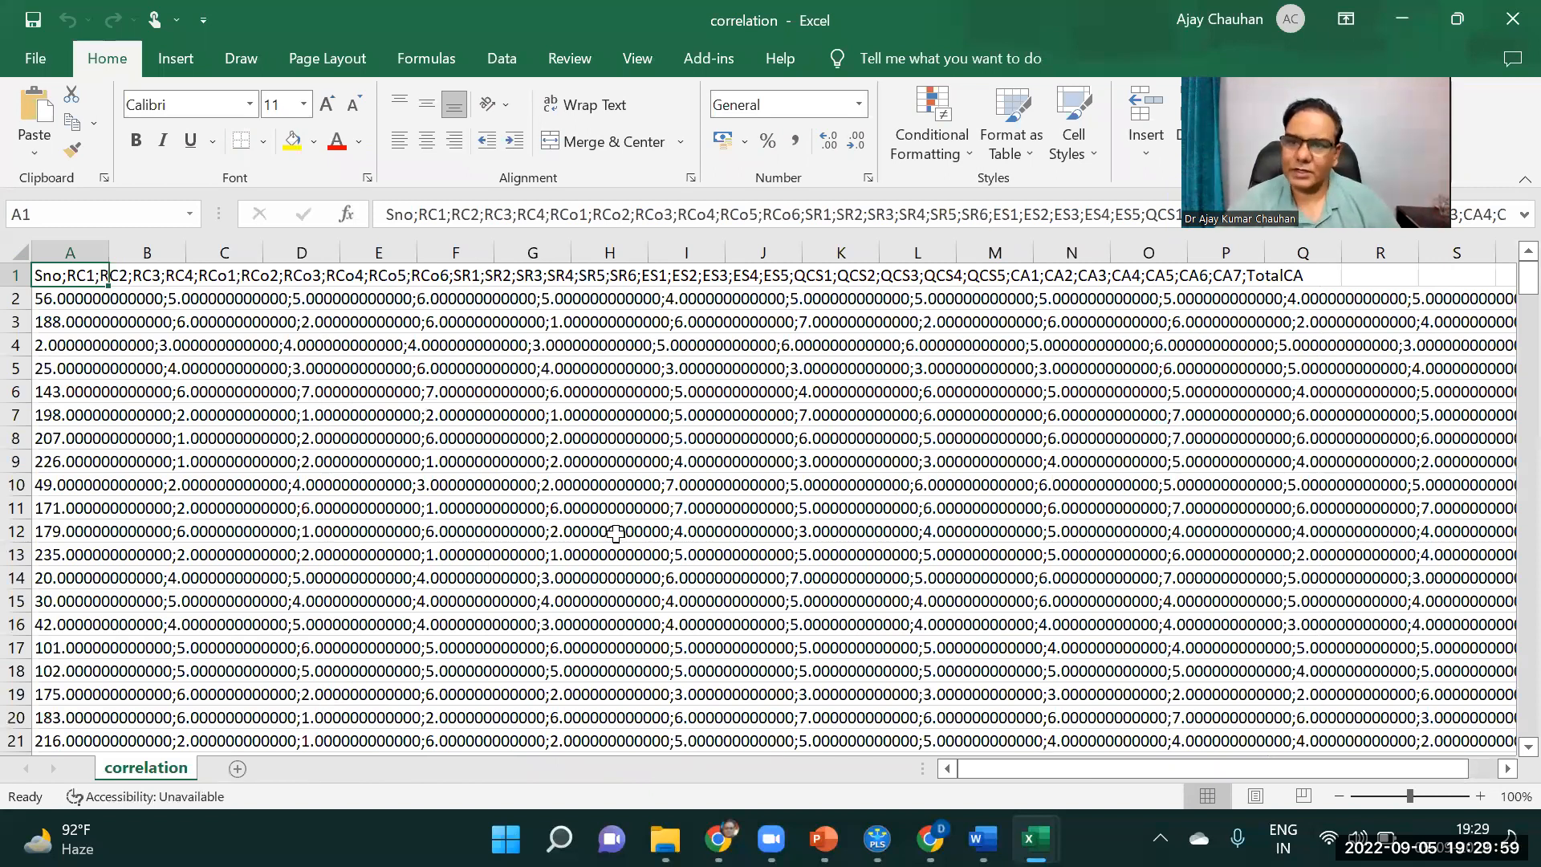
# - Copy the indicator correlations from SmartPLS into cell A1 of a new sheet in the correlation workbook in Excel, and return to SmartPLS
pyautogui.click(238, 769)
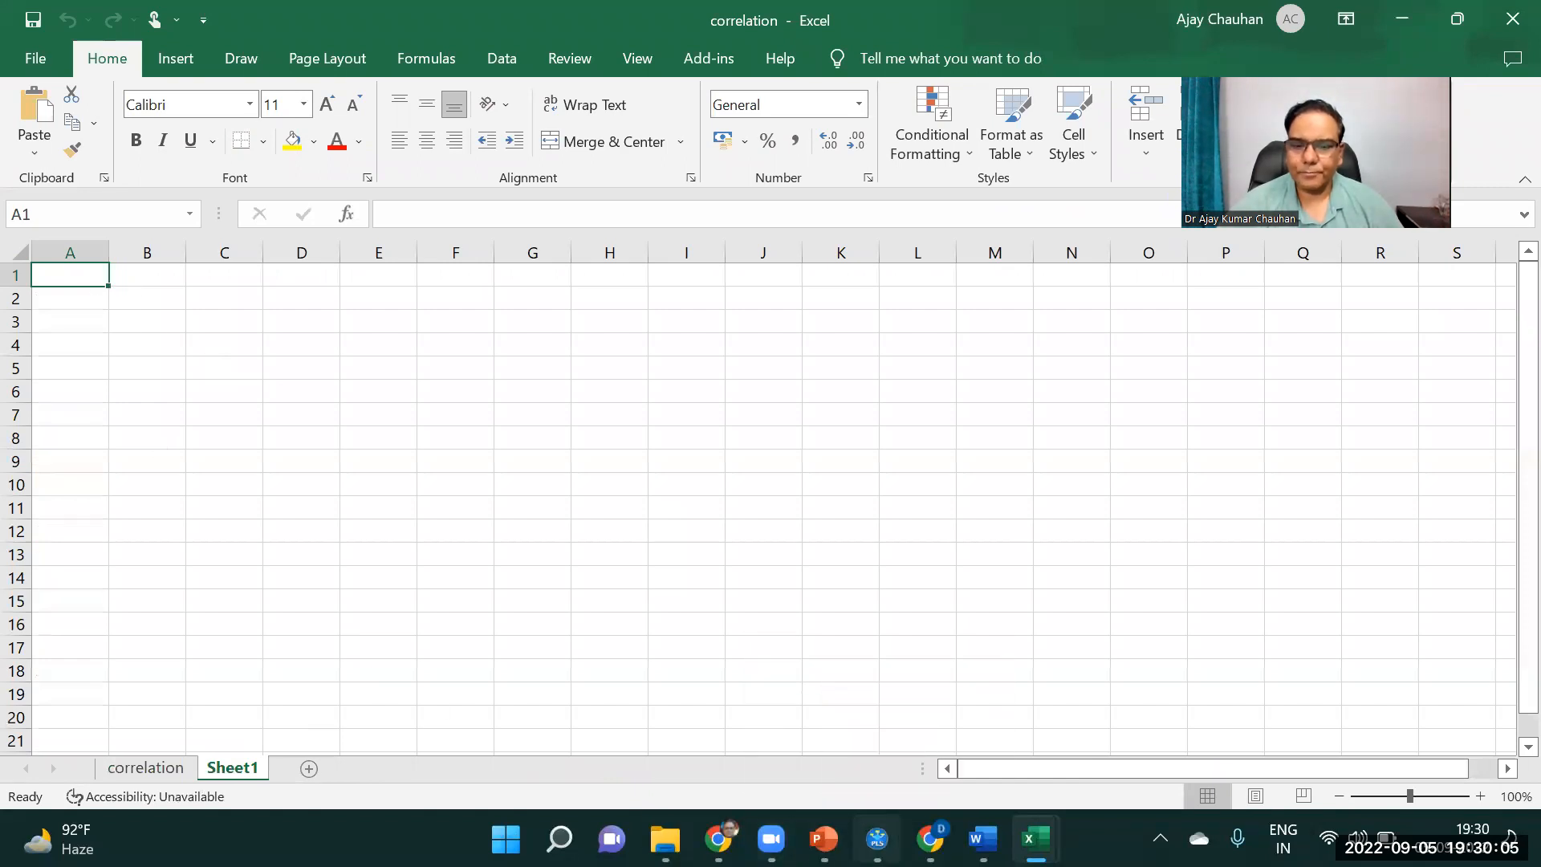
pyautogui.click(879, 835)
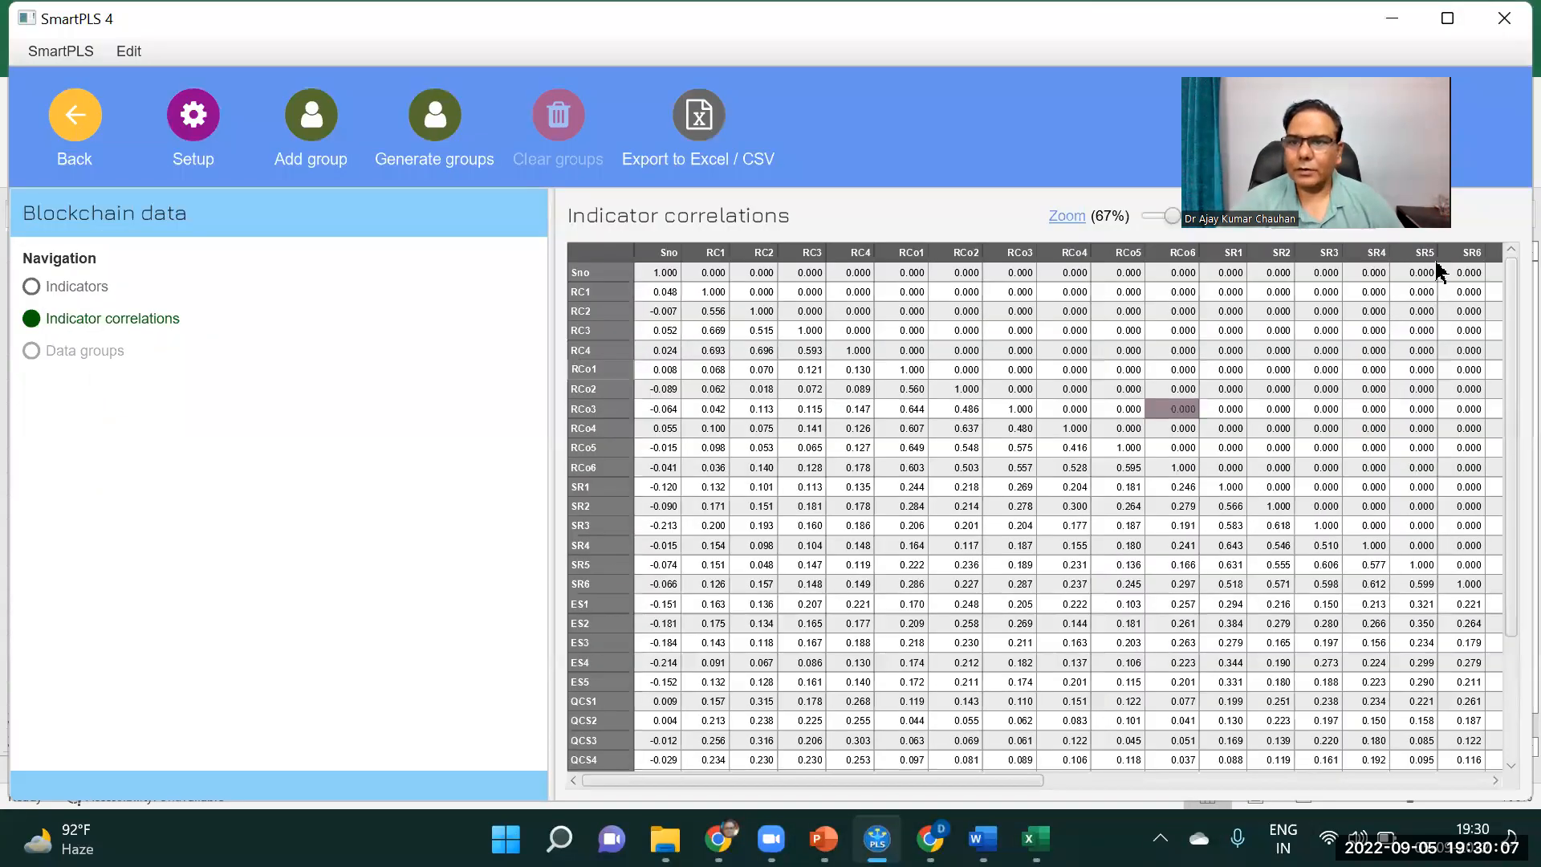
pyautogui.click(1326, 215)
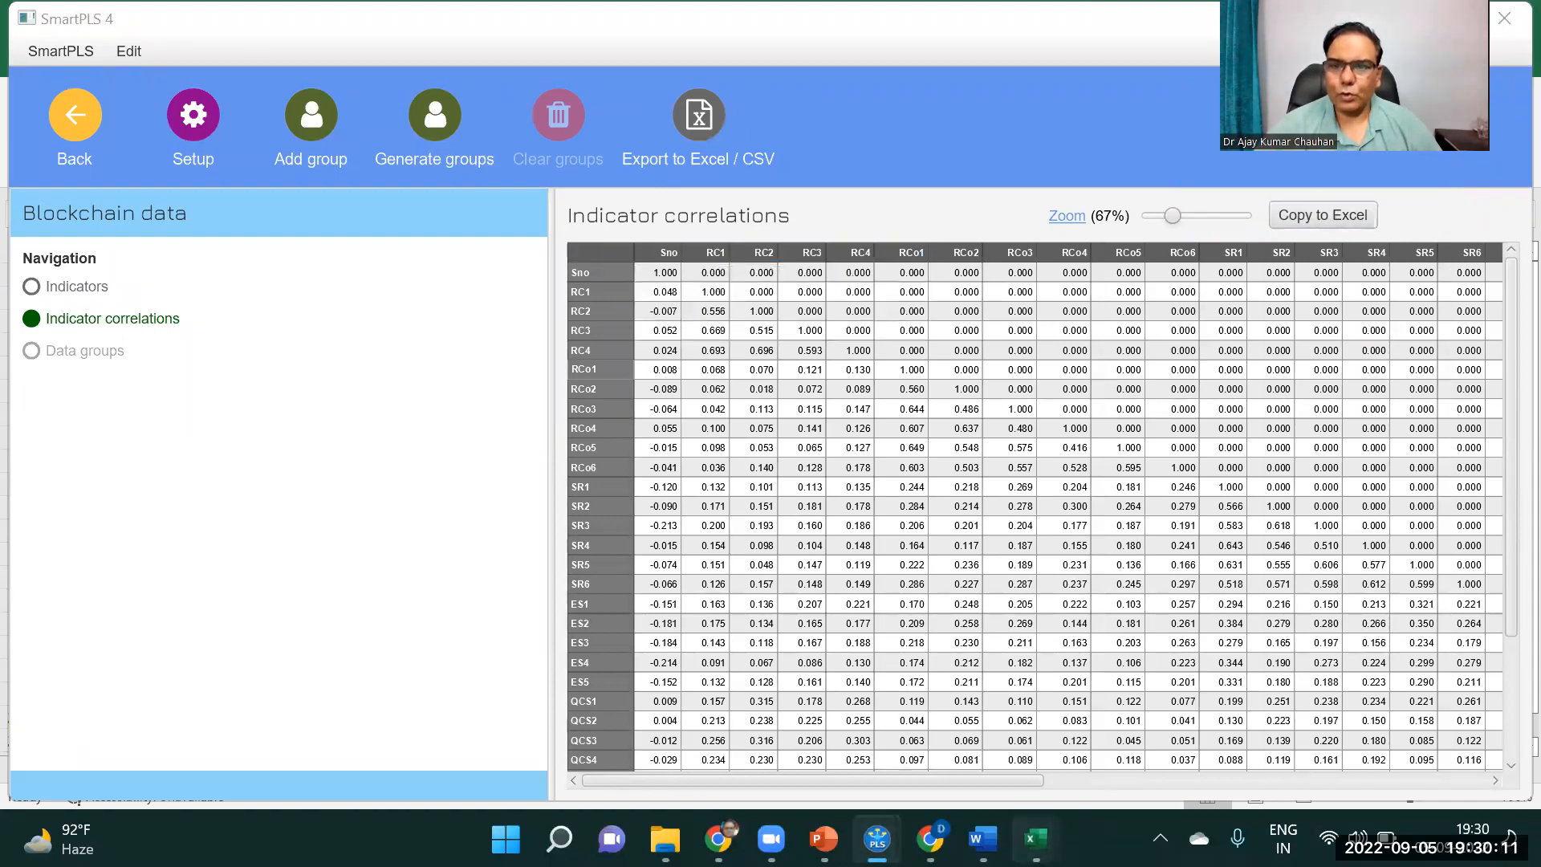
pyautogui.moveTo(1036, 839)
pyautogui.click(1129, 750)
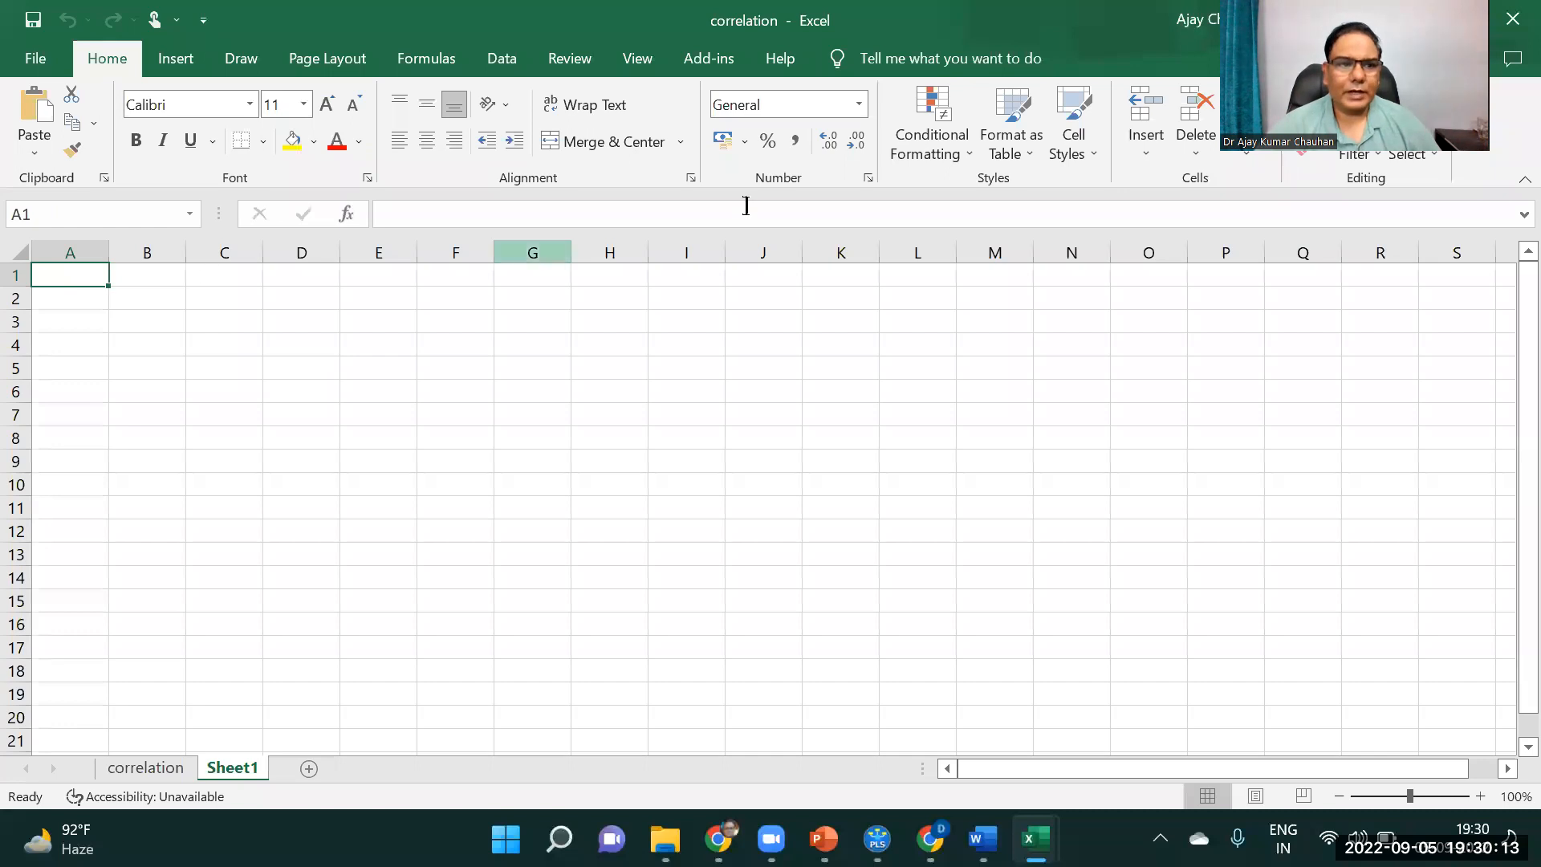
pyautogui.hotkey('ctrl', 'v')
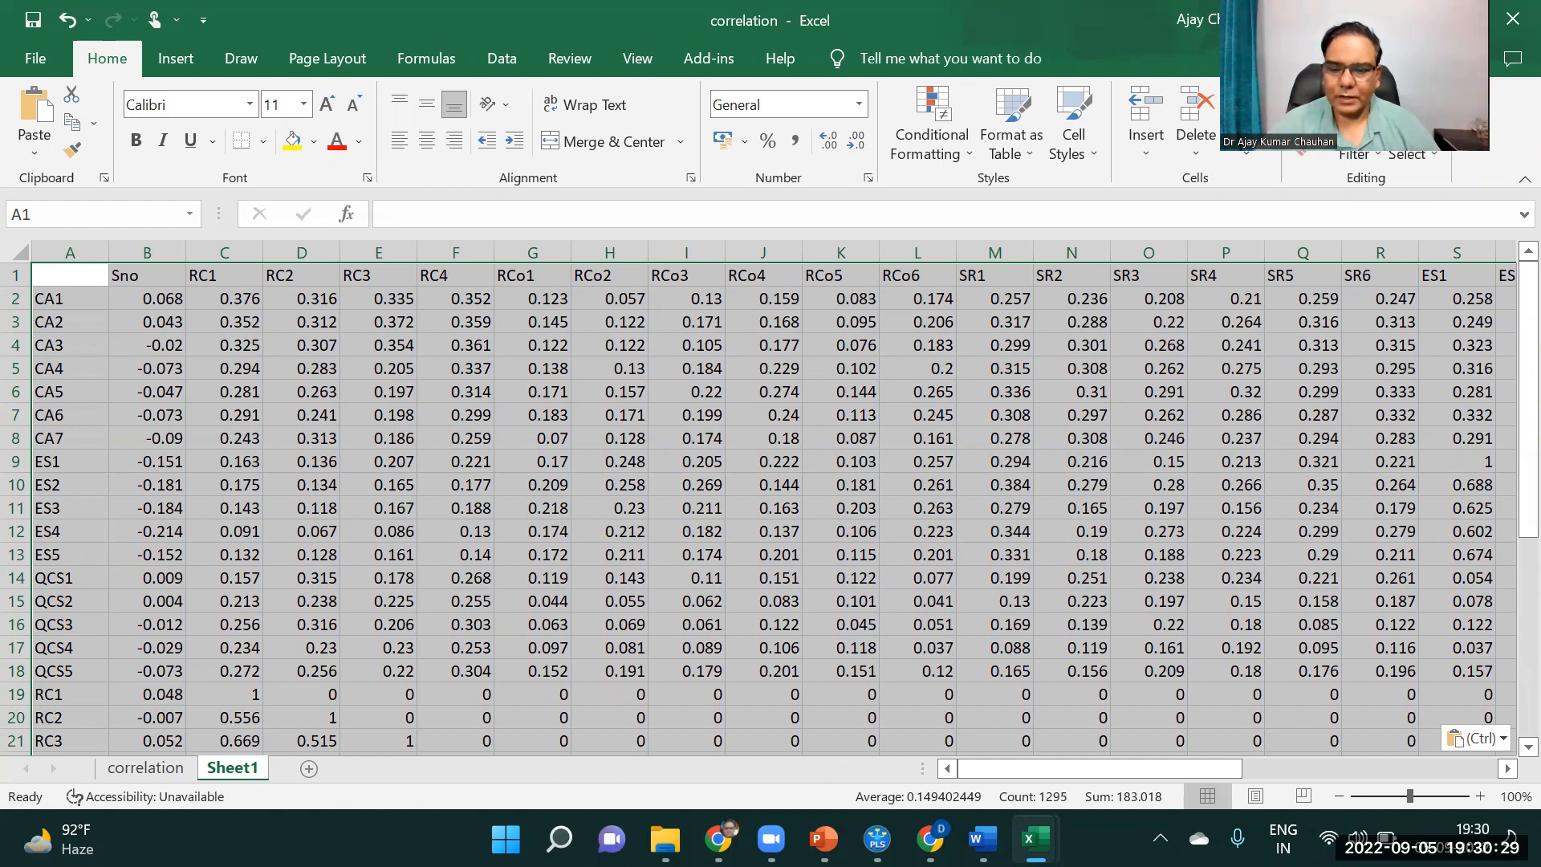
pyautogui.click(877, 839)
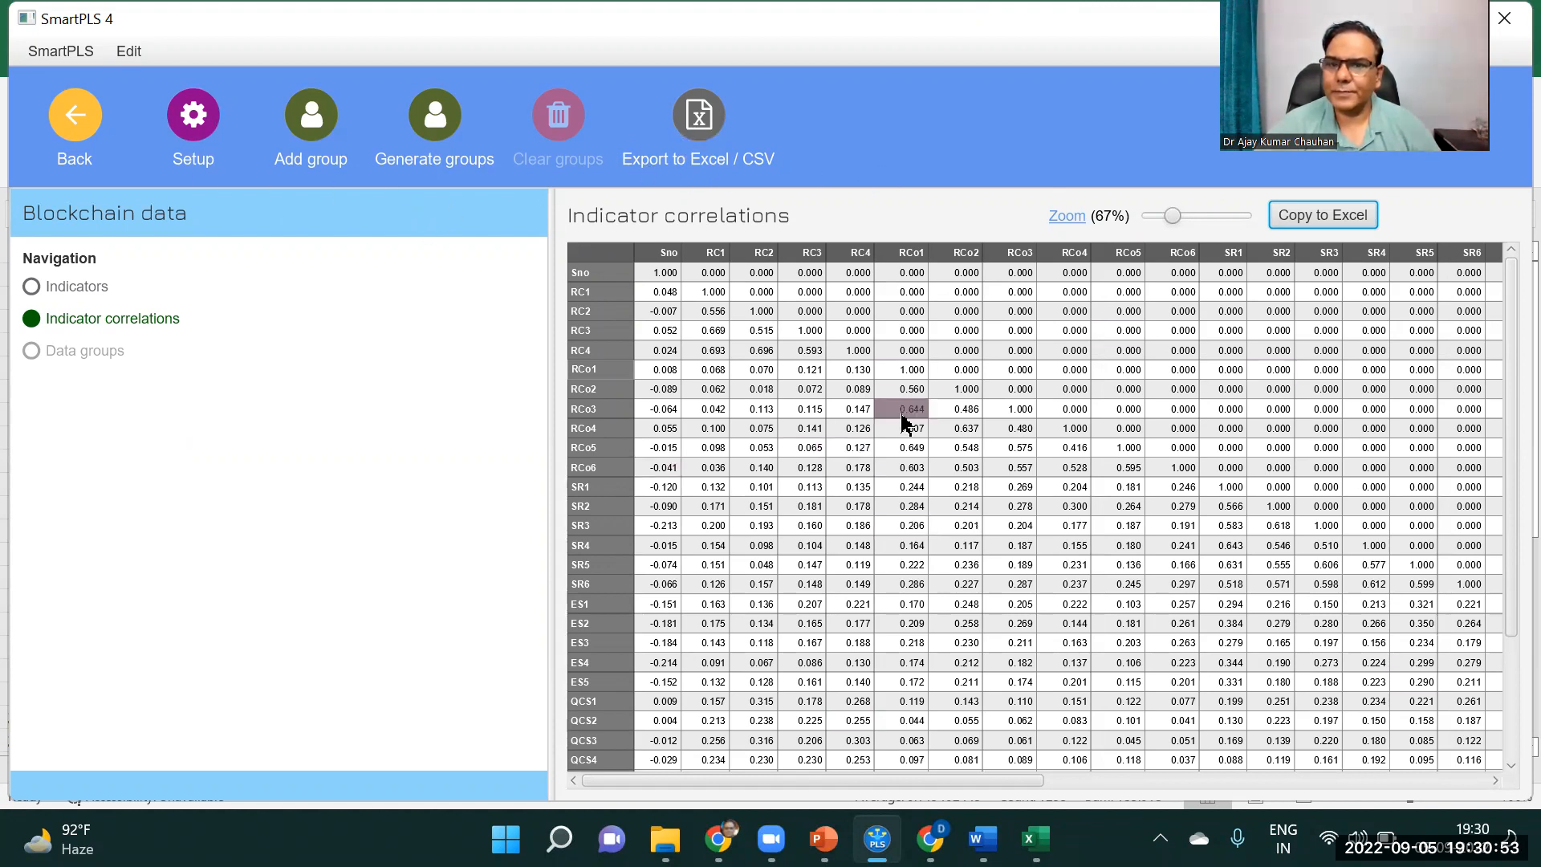
# - Leave the Blockchain data view and create a PLS-SEM model named SEM1 in the Day 1 project
pyautogui.click(71, 130)
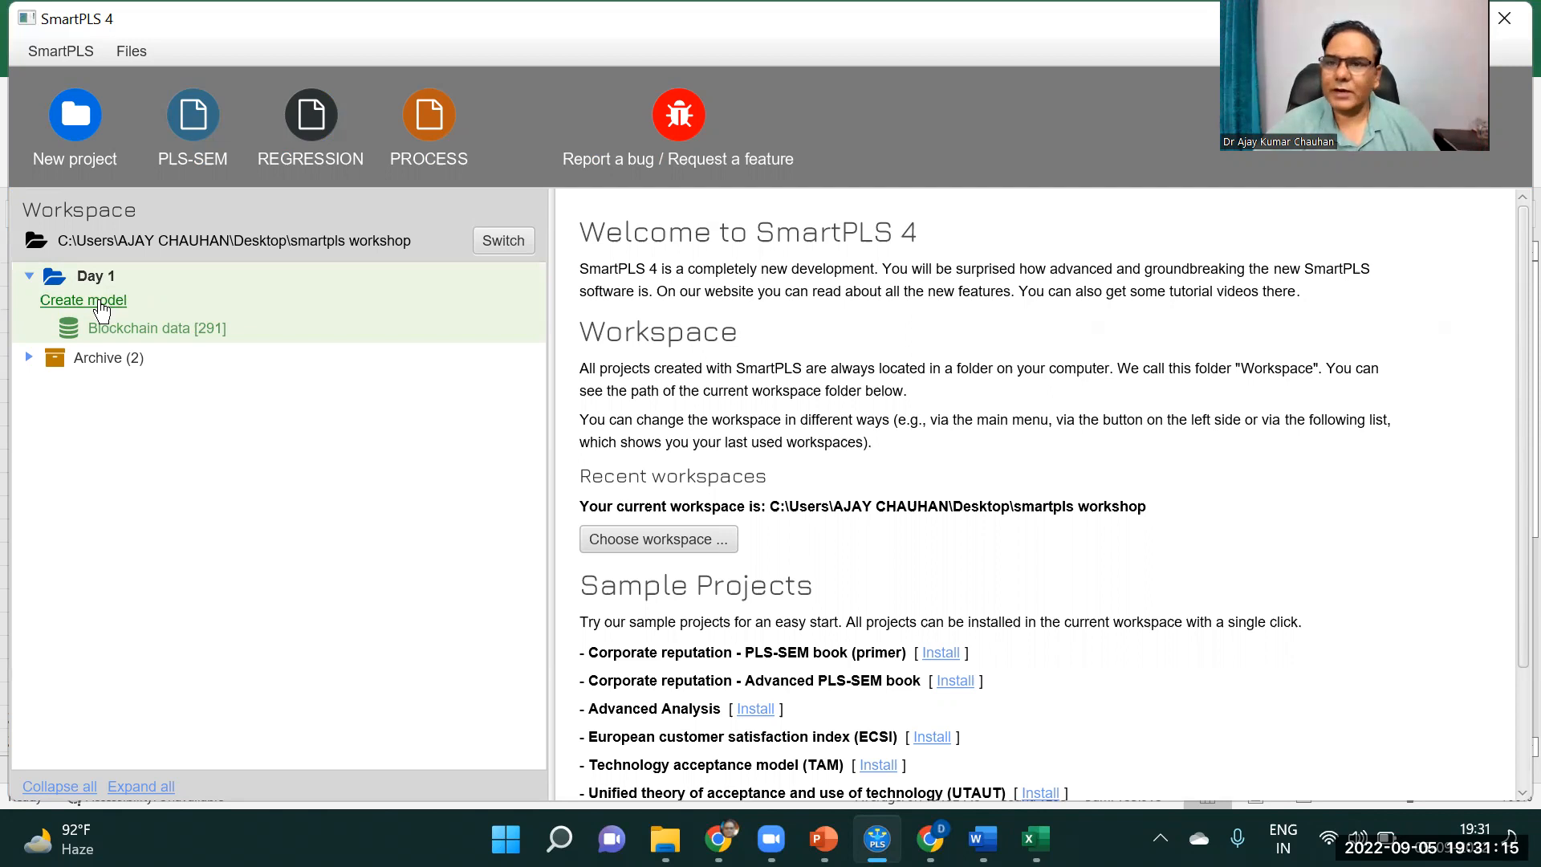
pyautogui.click(118, 305)
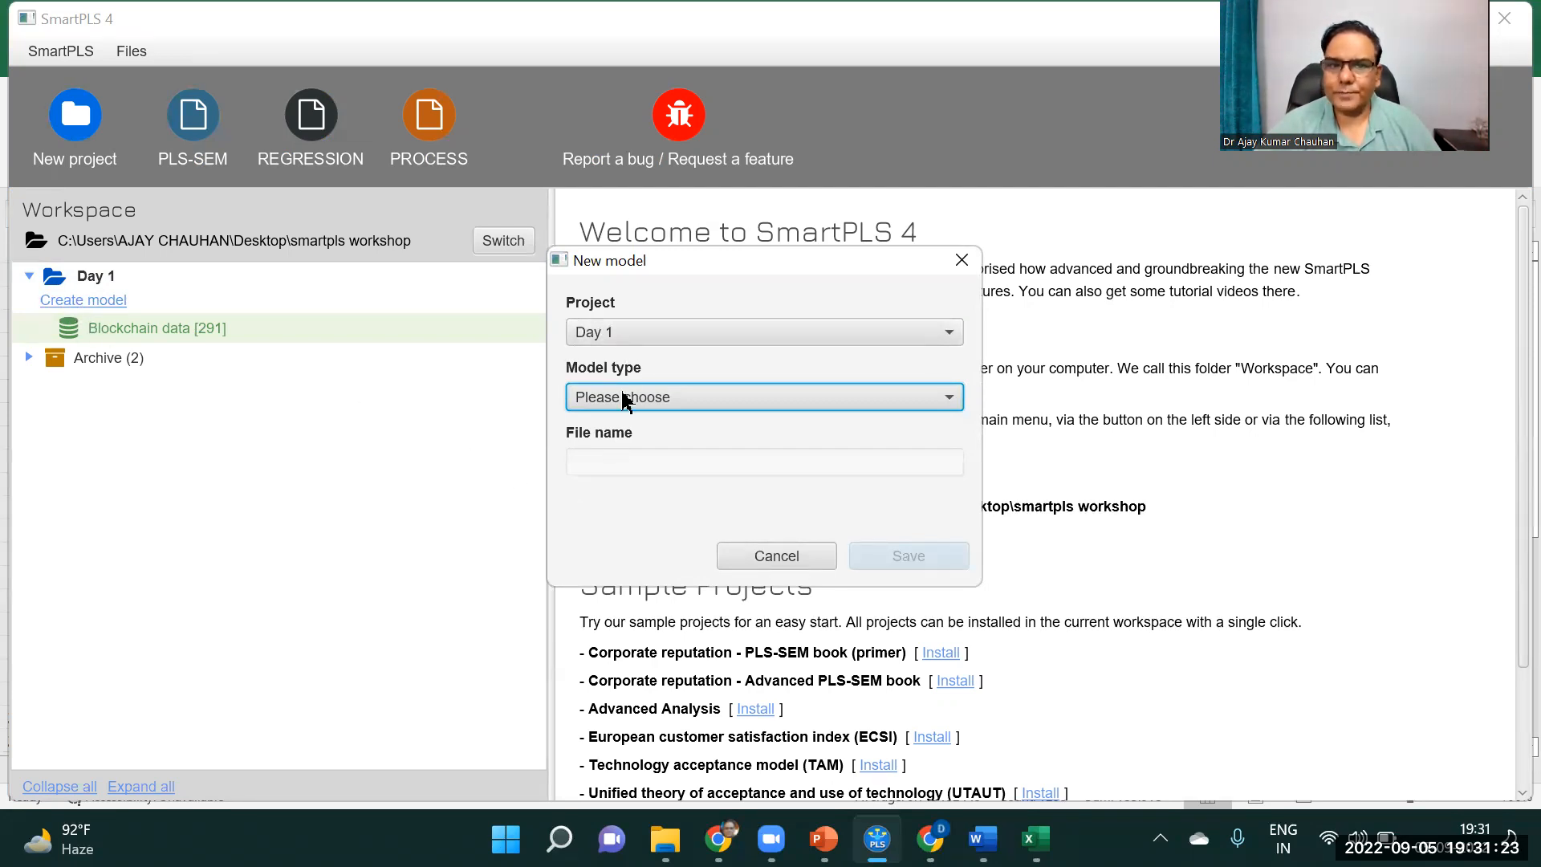
pyautogui.click(953, 399)
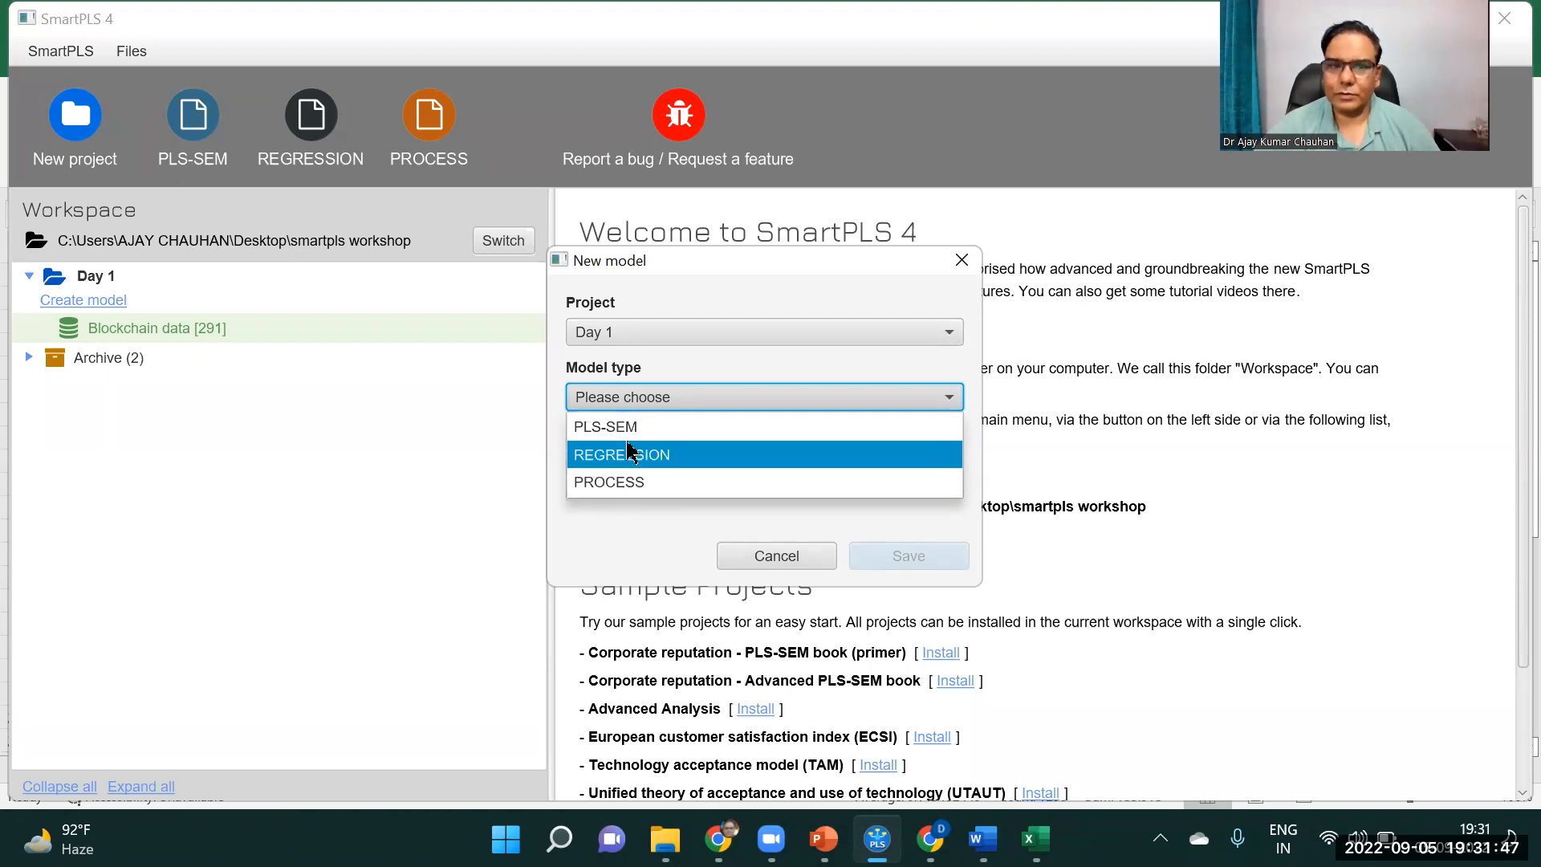
pyautogui.click(595, 437)
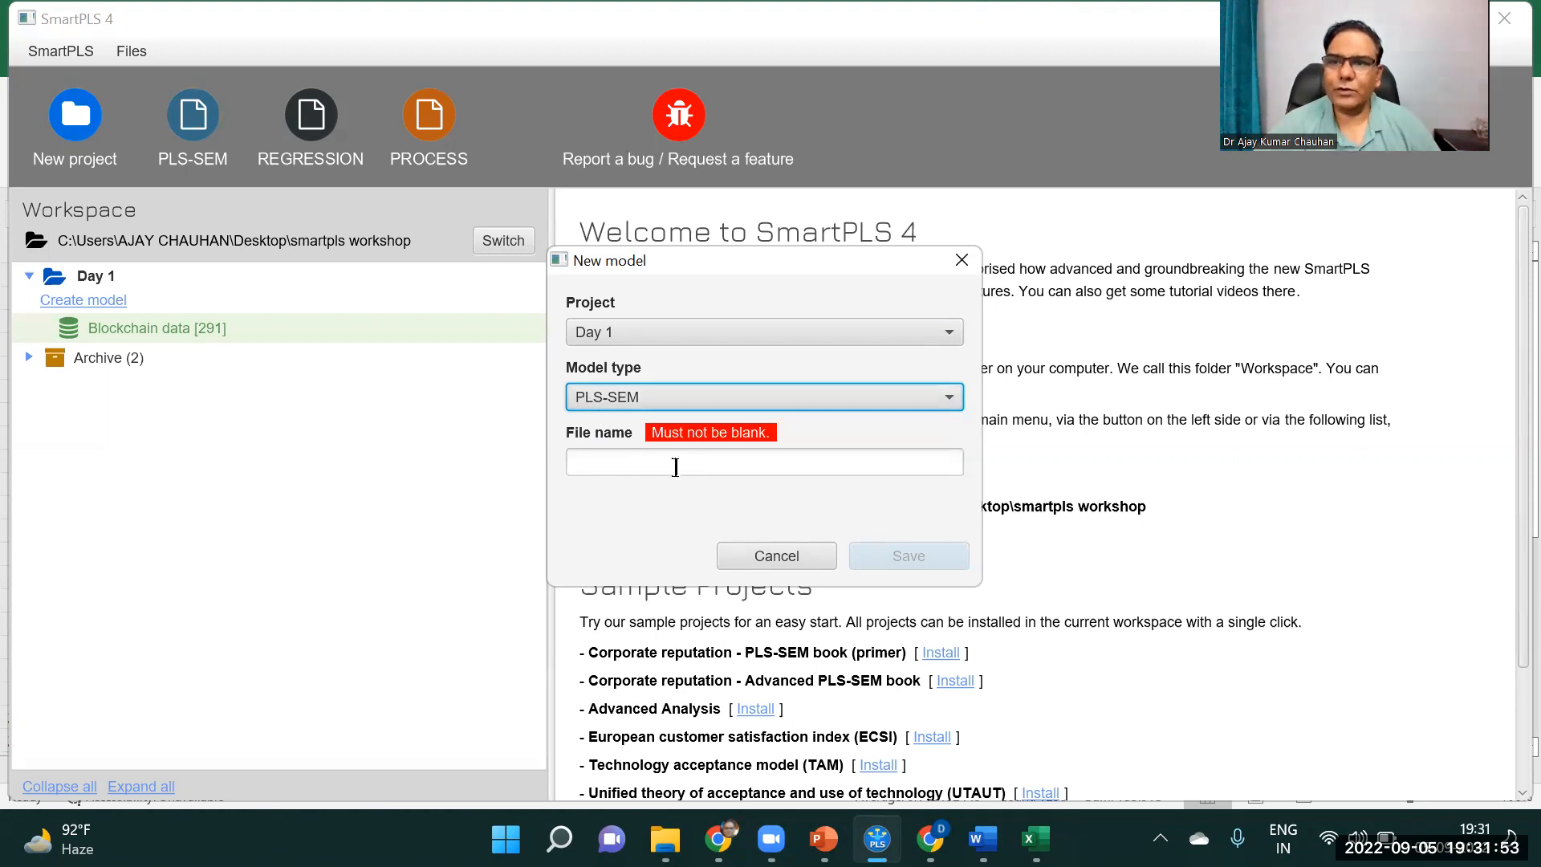
pyautogui.click(602, 464)
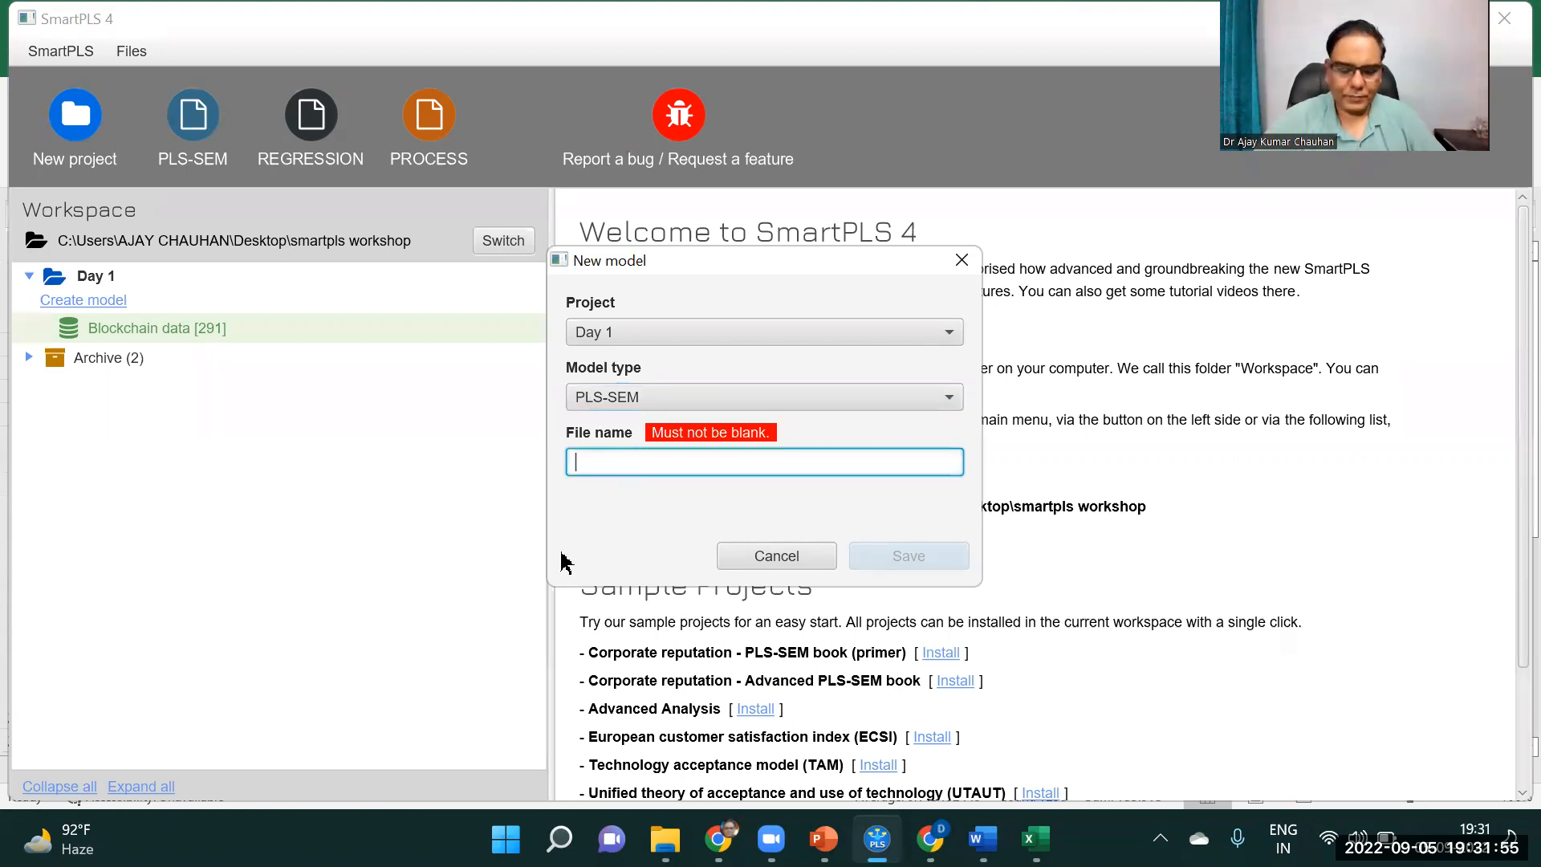
pyautogui.write('SEM1')
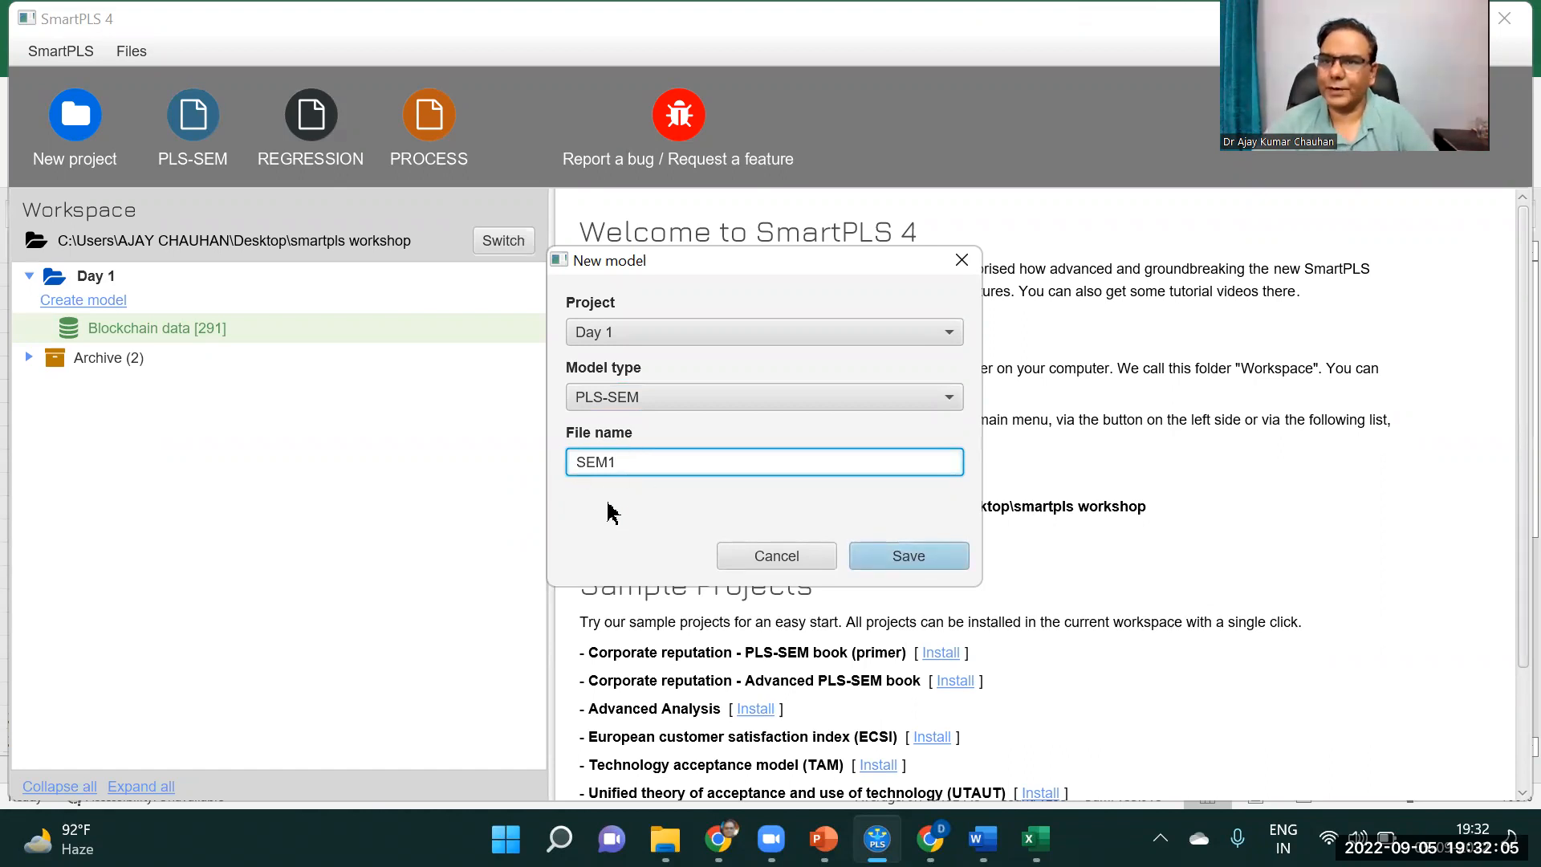
pyautogui.click(916, 561)
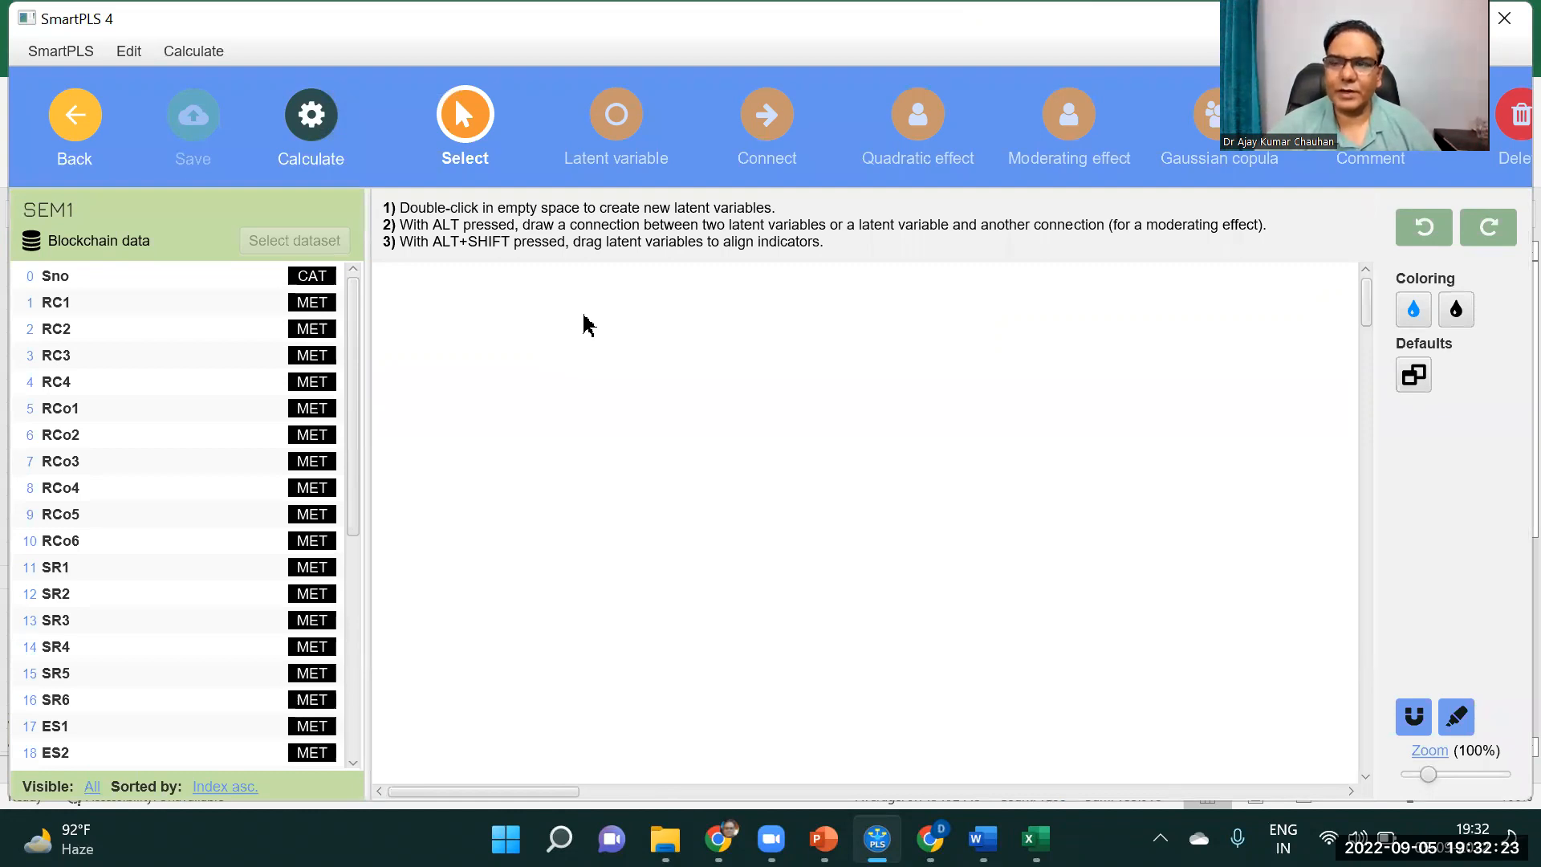
# - Create a latent variable named Regulatory Compliance from indicators RC1 to RC4 and place it on the right side of the canvas
pyautogui.click(50, 309)
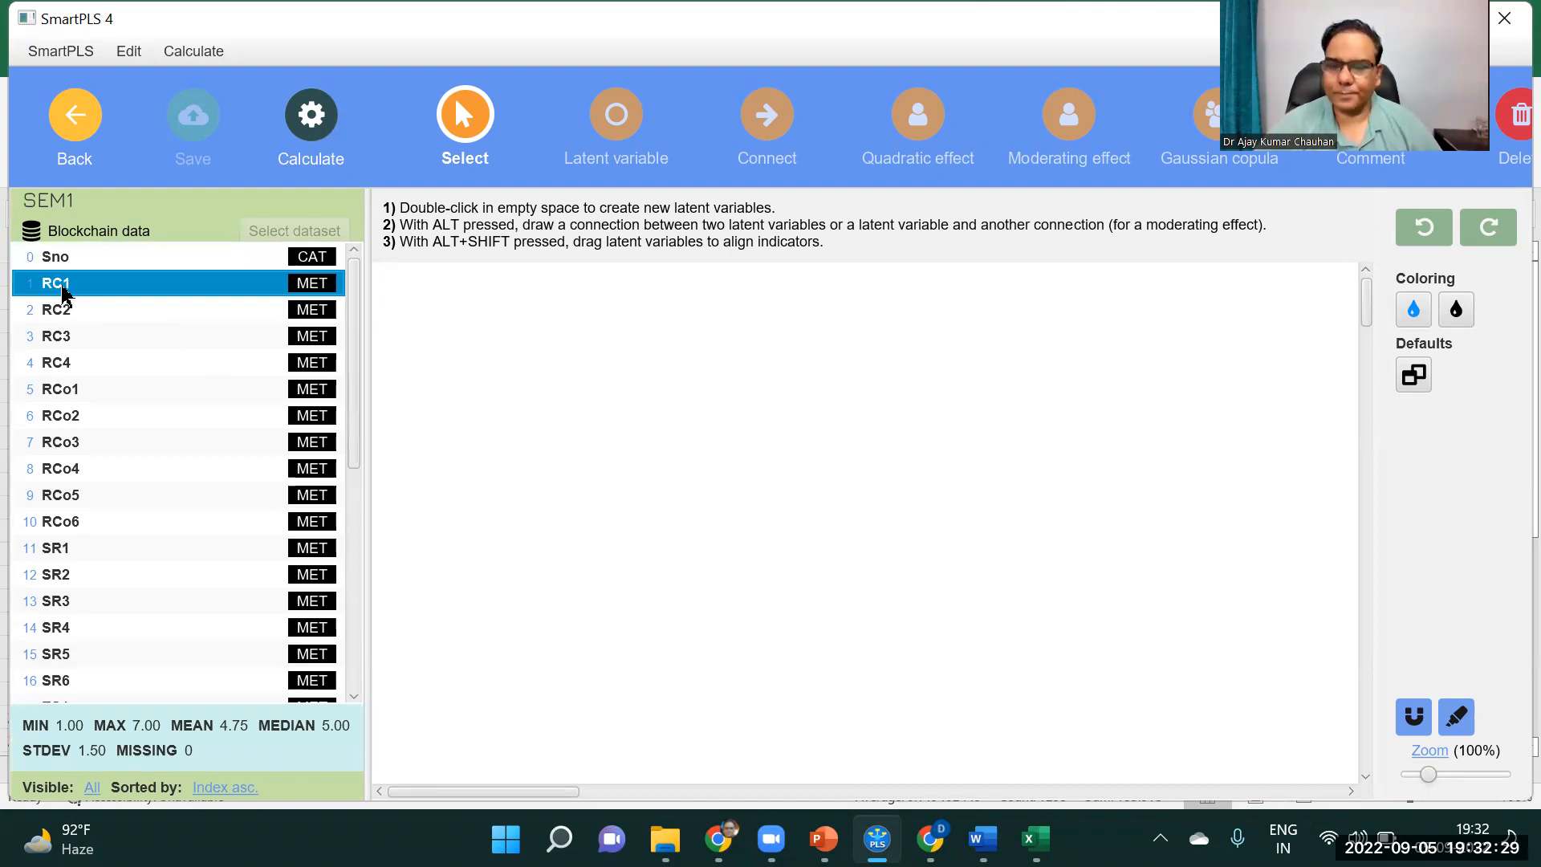
pyautogui.hotkey('shift', 'Down')
pyautogui.hotkey('shift', 'Down')
pyautogui.hotkey('shift', 'Down')
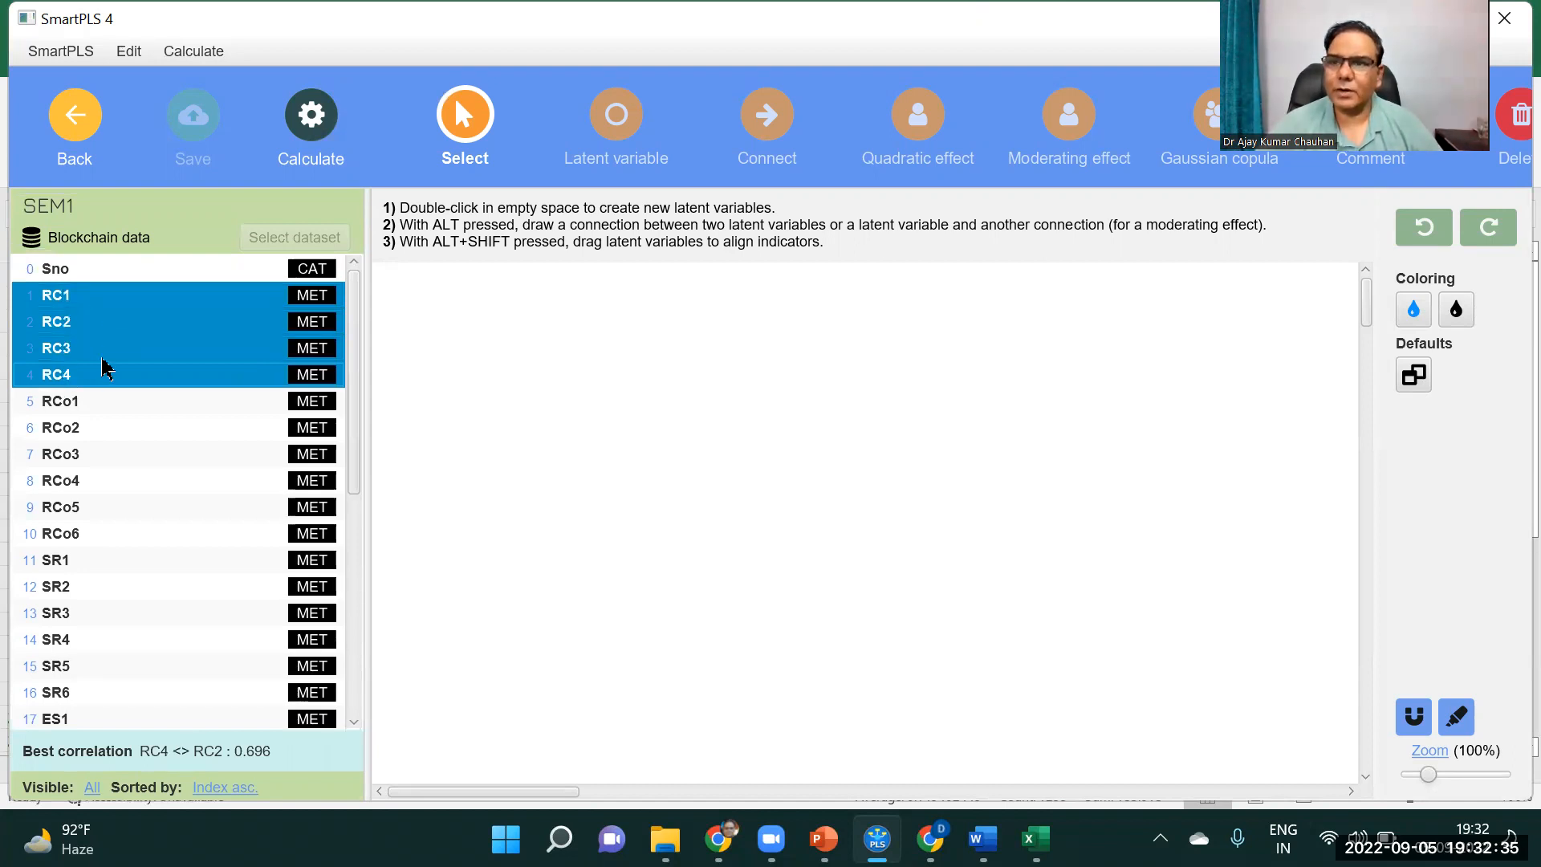
pyautogui.moveTo(87, 319); pyautogui.dragTo(616, 382)
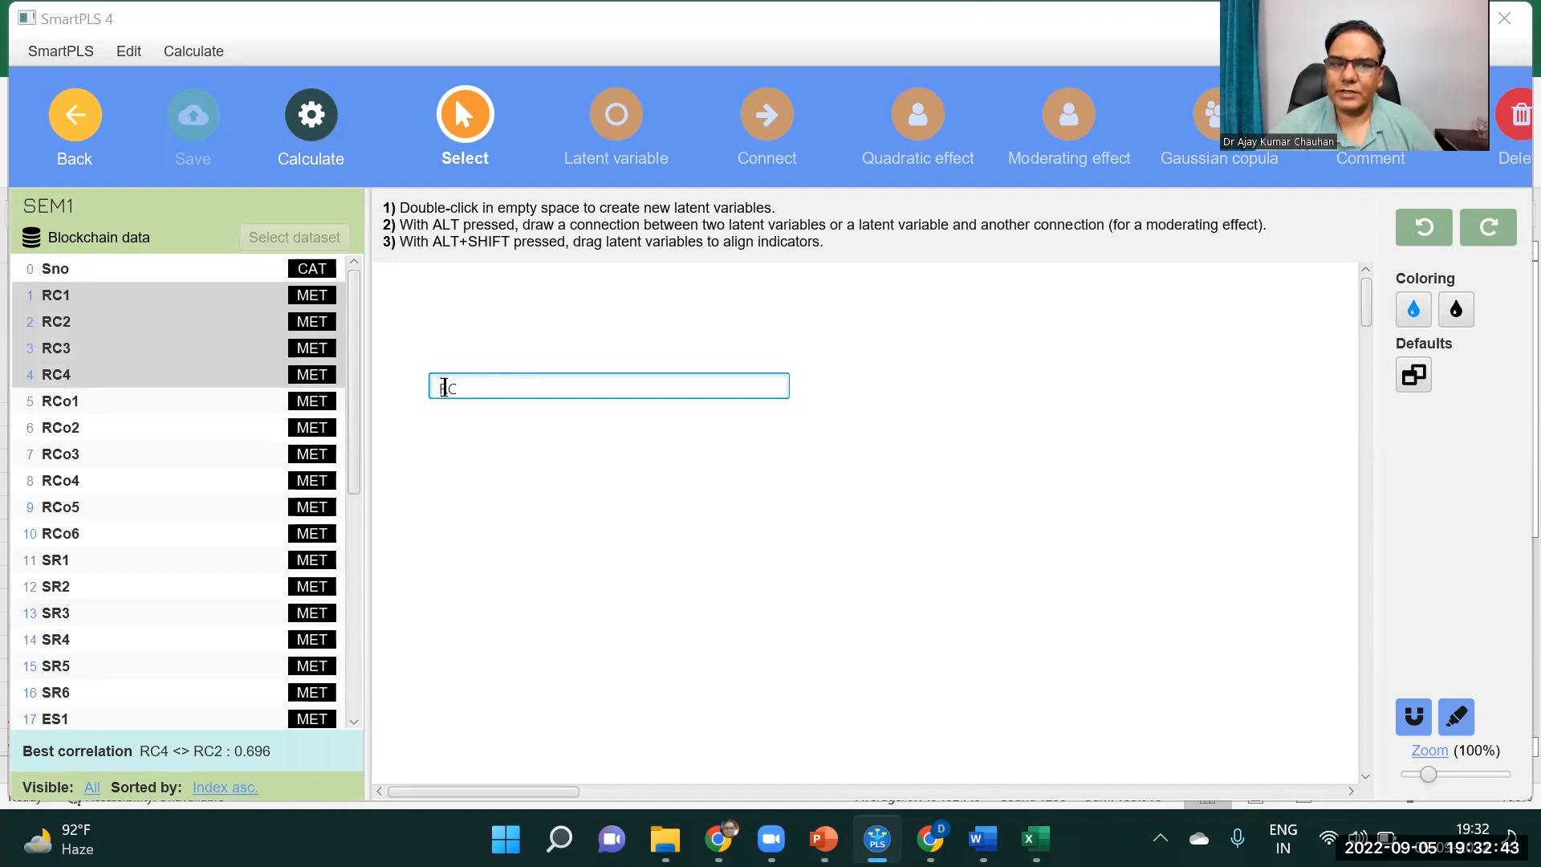
pyautogui.moveTo(440, 387); pyautogui.dragTo(474, 385)
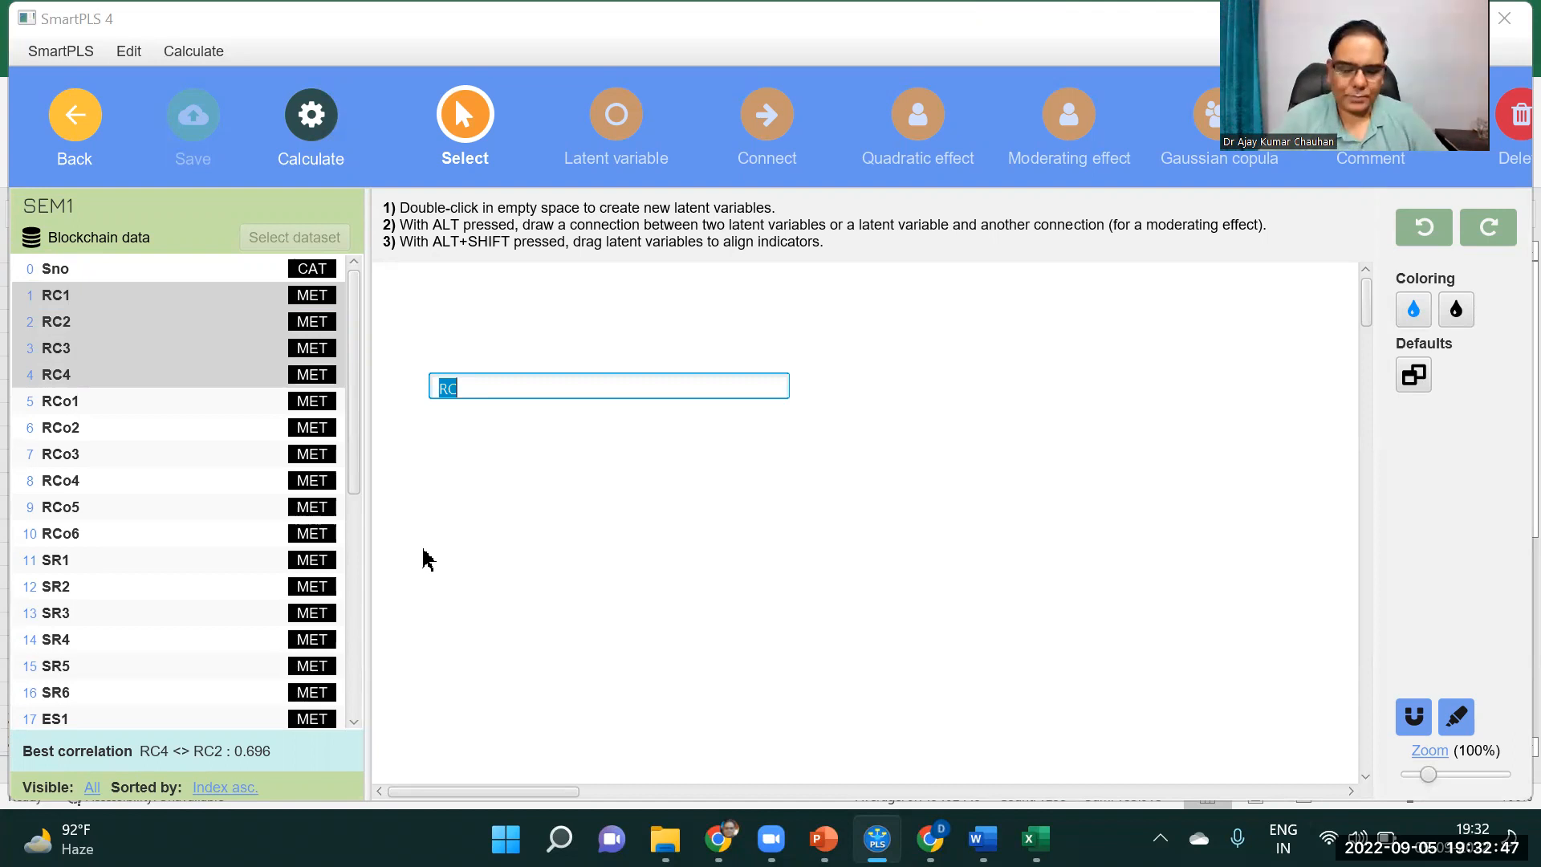
pyautogui.write('Regu')
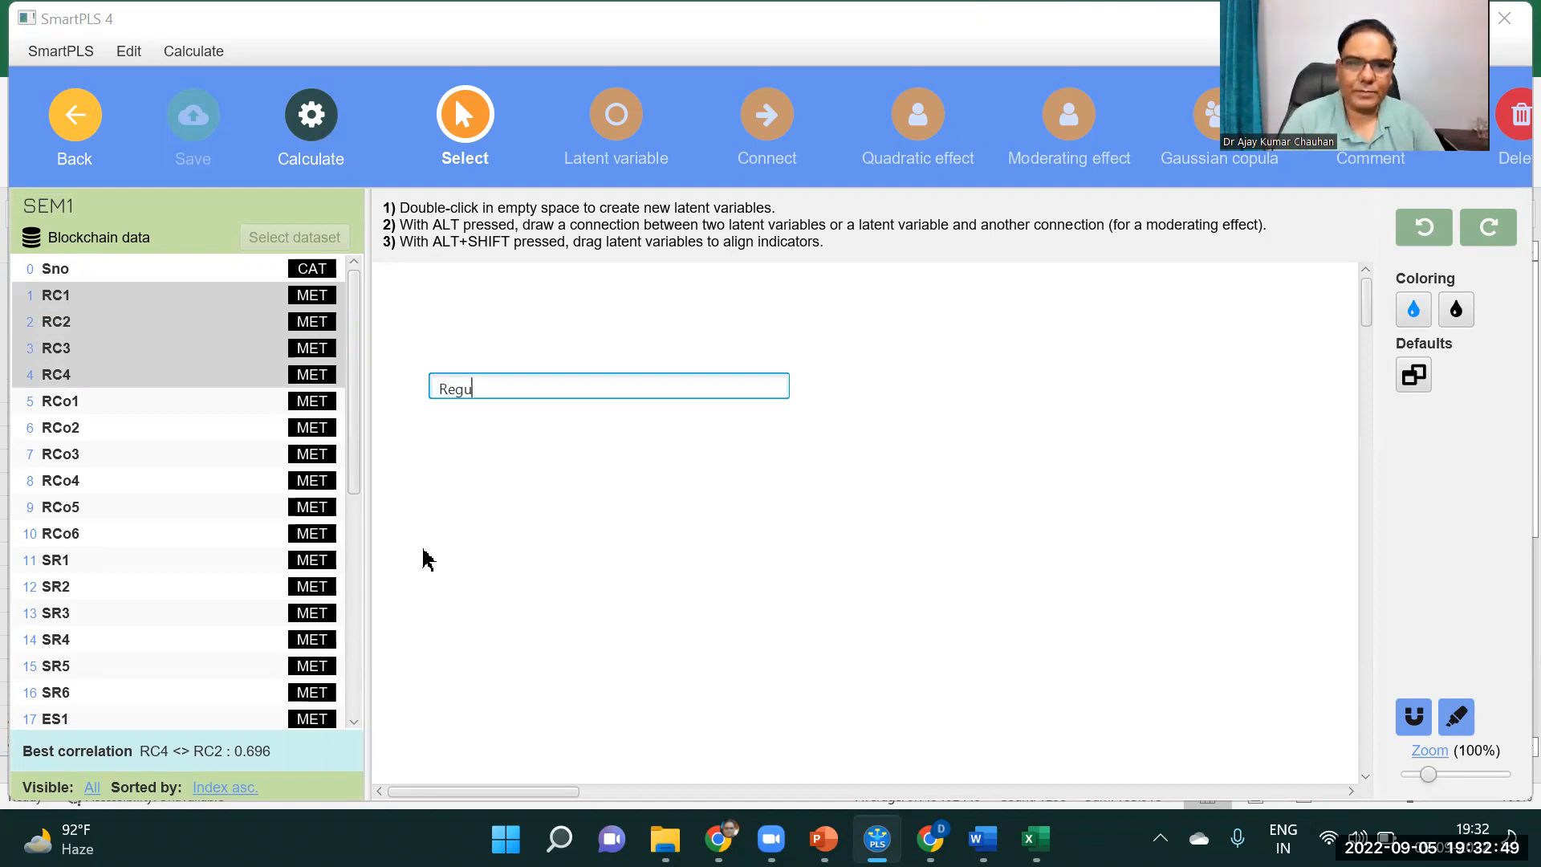
pyautogui.write('latory Compliance')
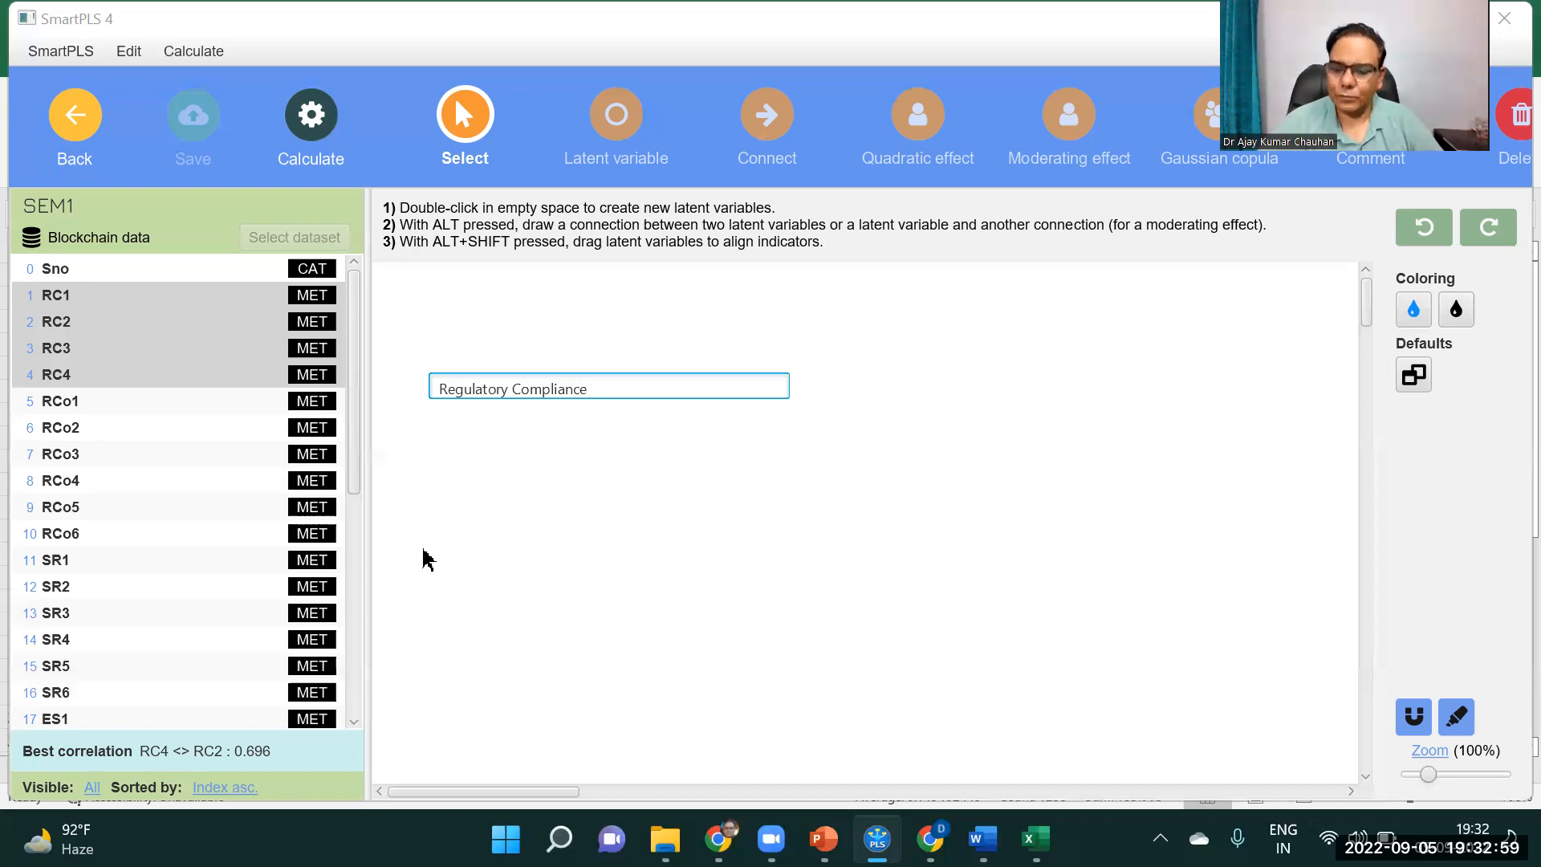
pyautogui.press('Return')
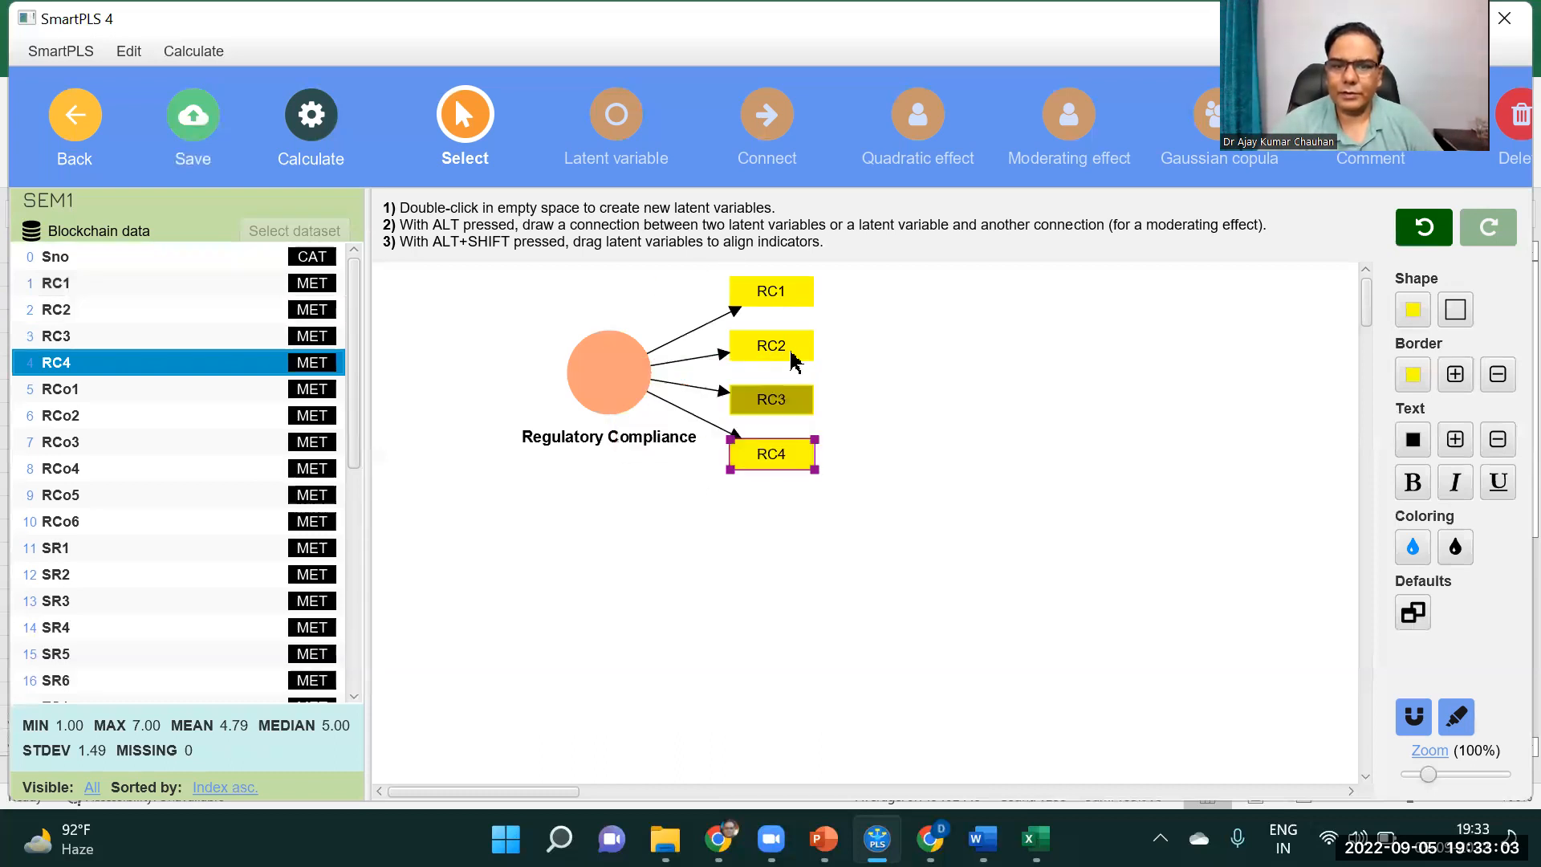
pyautogui.click(610, 373)
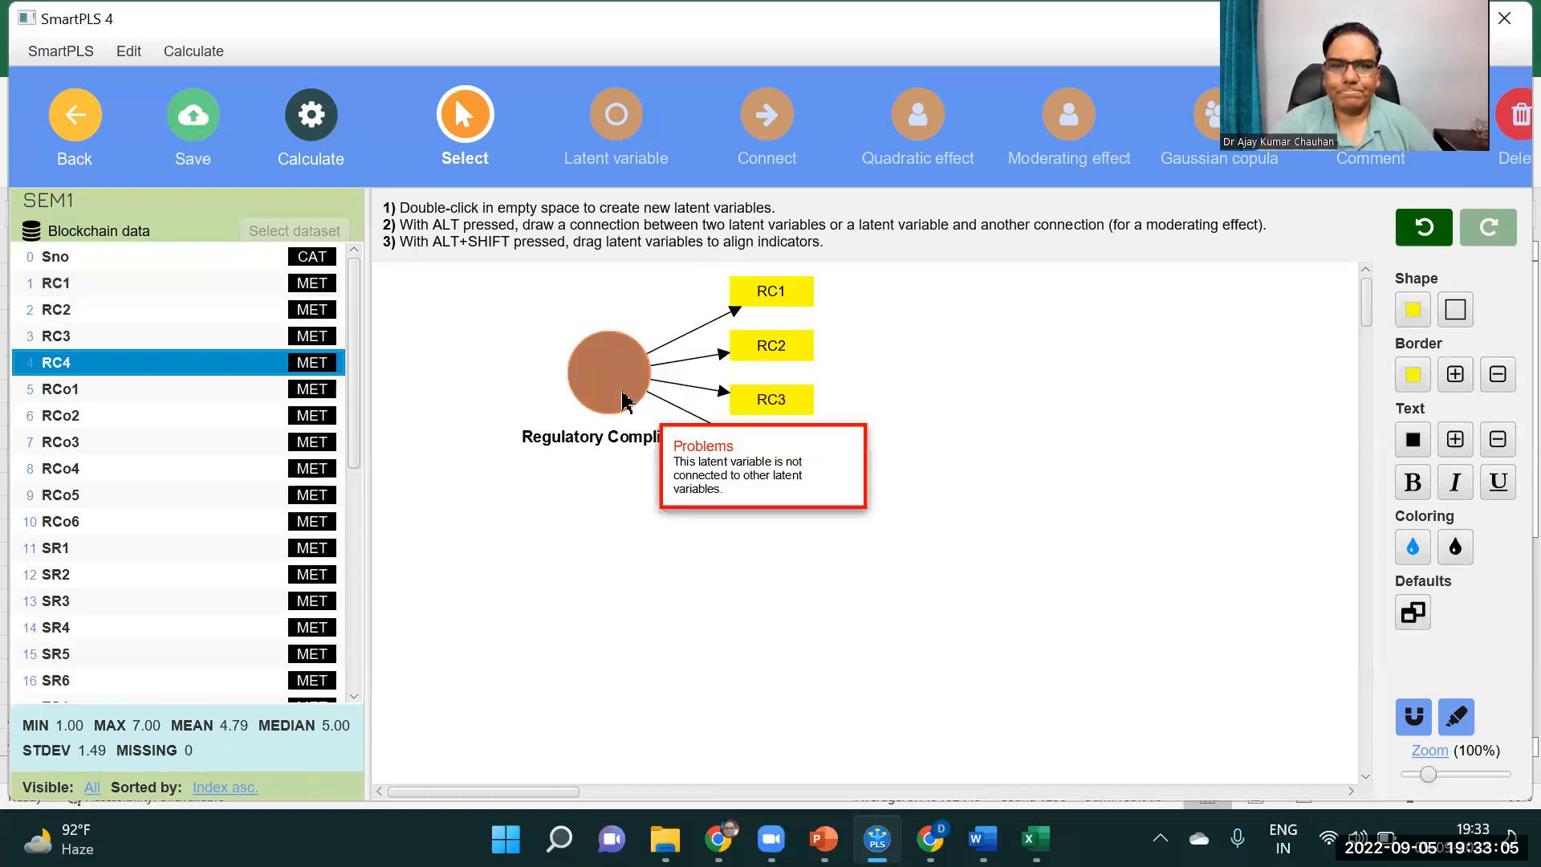
pyautogui.moveTo(853, 381); pyautogui.dragTo(1035, 425)
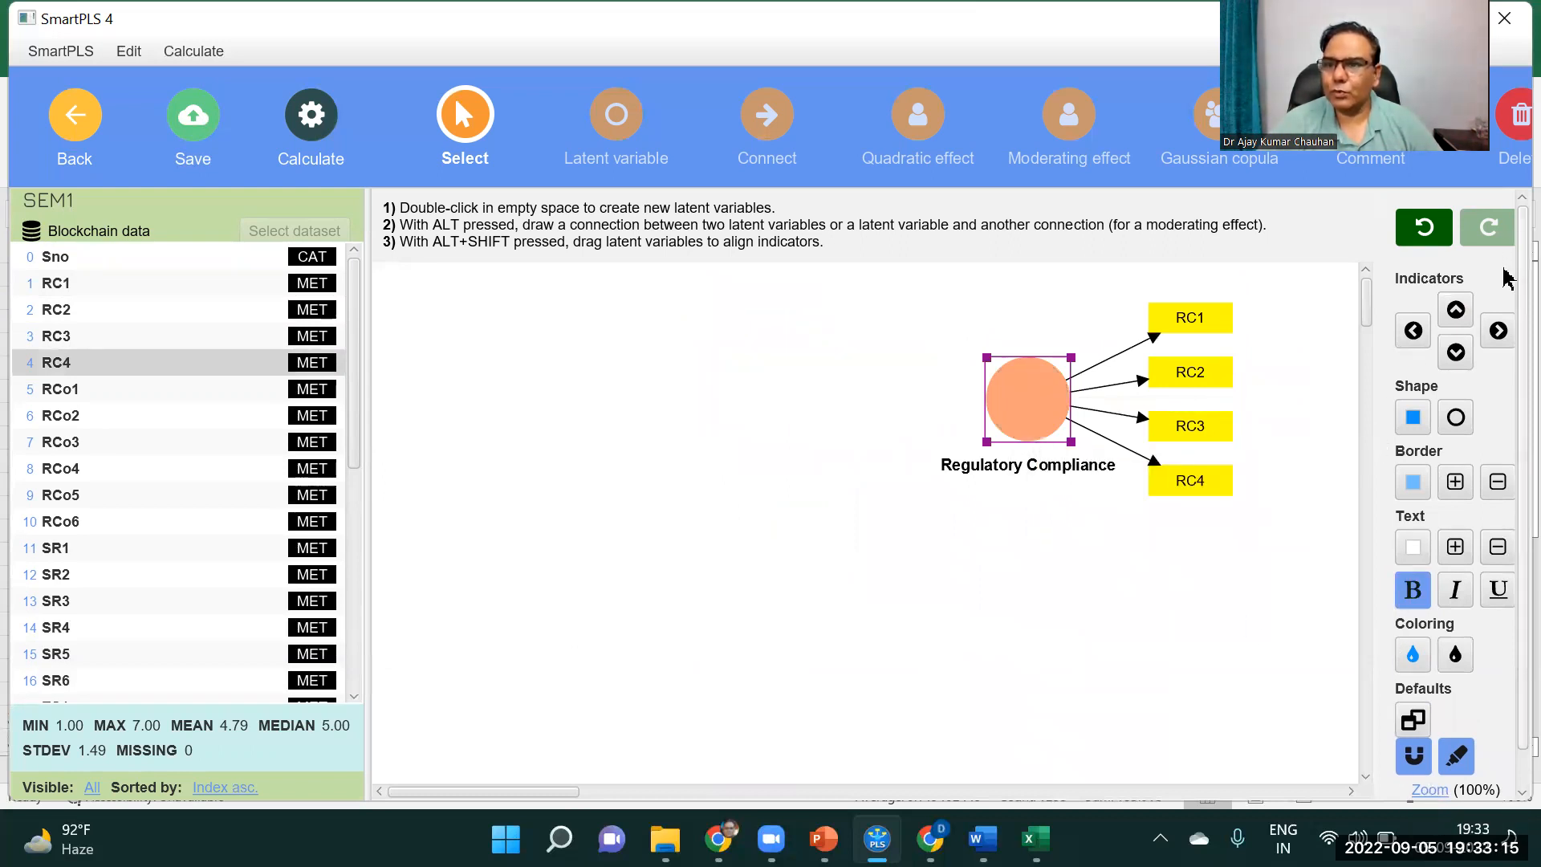
# - Create a latent variable named Reduced Cost from indicators RCo1 to RCo6, to the left of Regulatory Compliance
pyautogui.scroll(-1, 1503, 361)
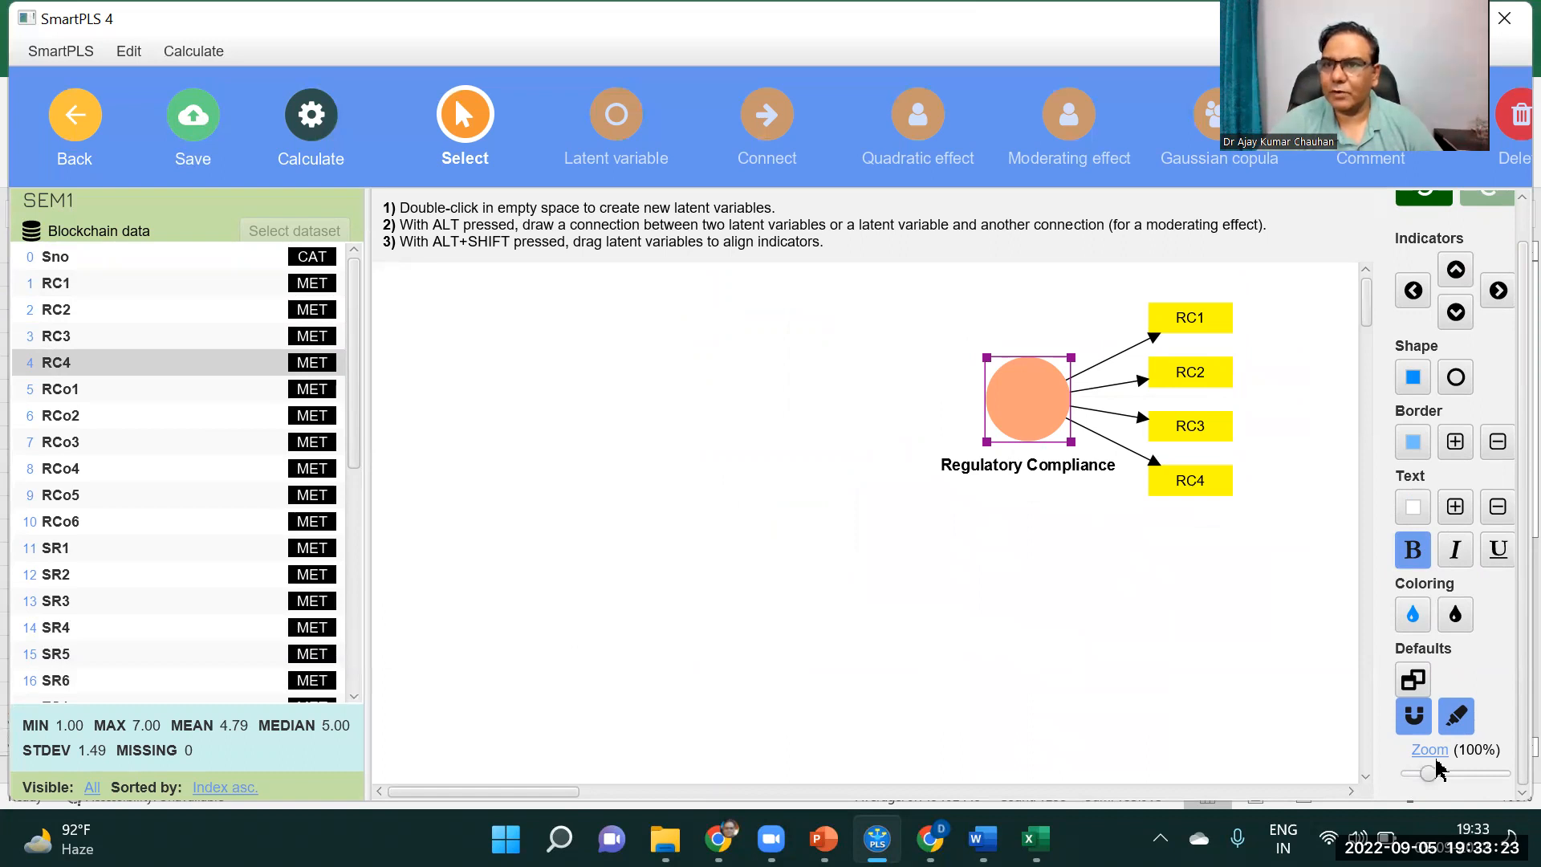
pyautogui.moveTo(1428, 775)
pyautogui.mouseDown()
pyautogui.moveTo(1505, 774)
pyautogui.moveTo(1393, 784)
pyautogui.moveTo(1420, 783)
pyautogui.mouseUp()
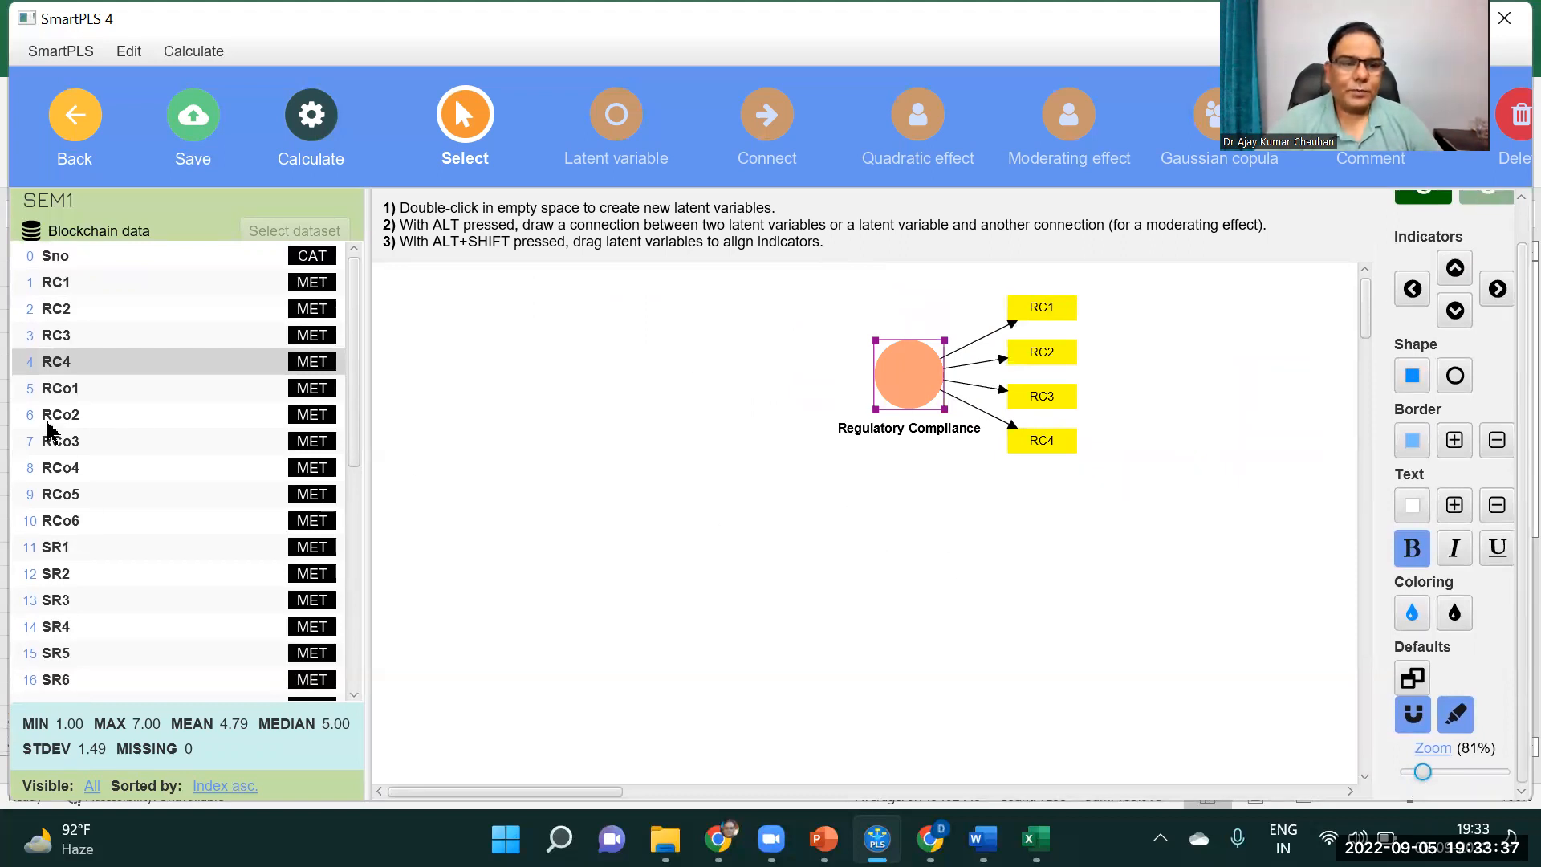
pyautogui.click(51, 389)
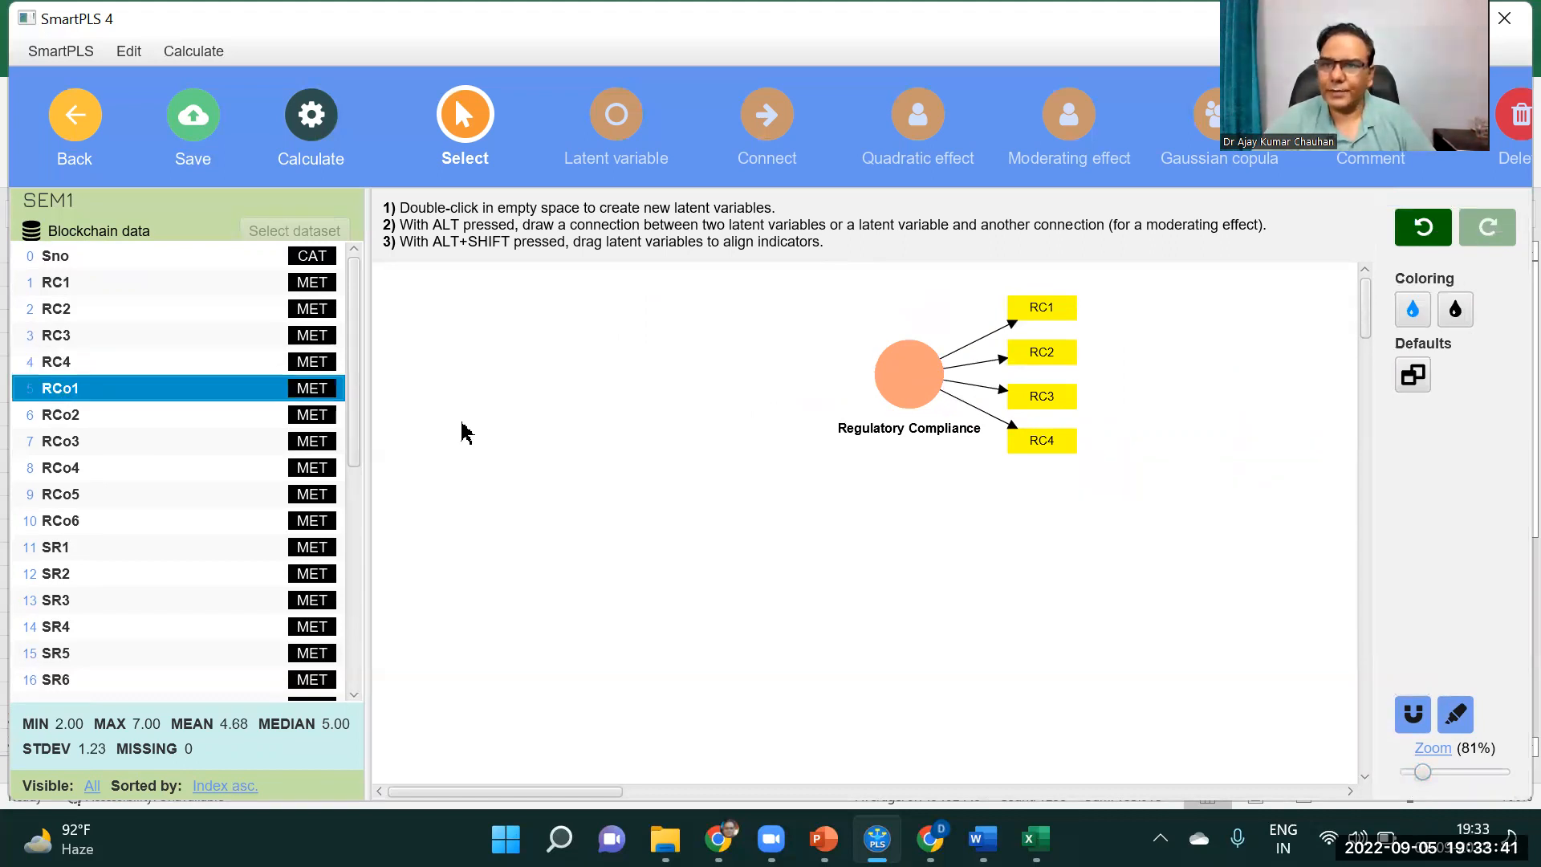
pyautogui.hotkey('shift', 'Down')
pyautogui.hotkey('shift', 'Down')
pyautogui.hotkey('shift', 'Down')
pyautogui.hotkey('shift', 'Down')
pyautogui.hotkey('shift', 'Down')
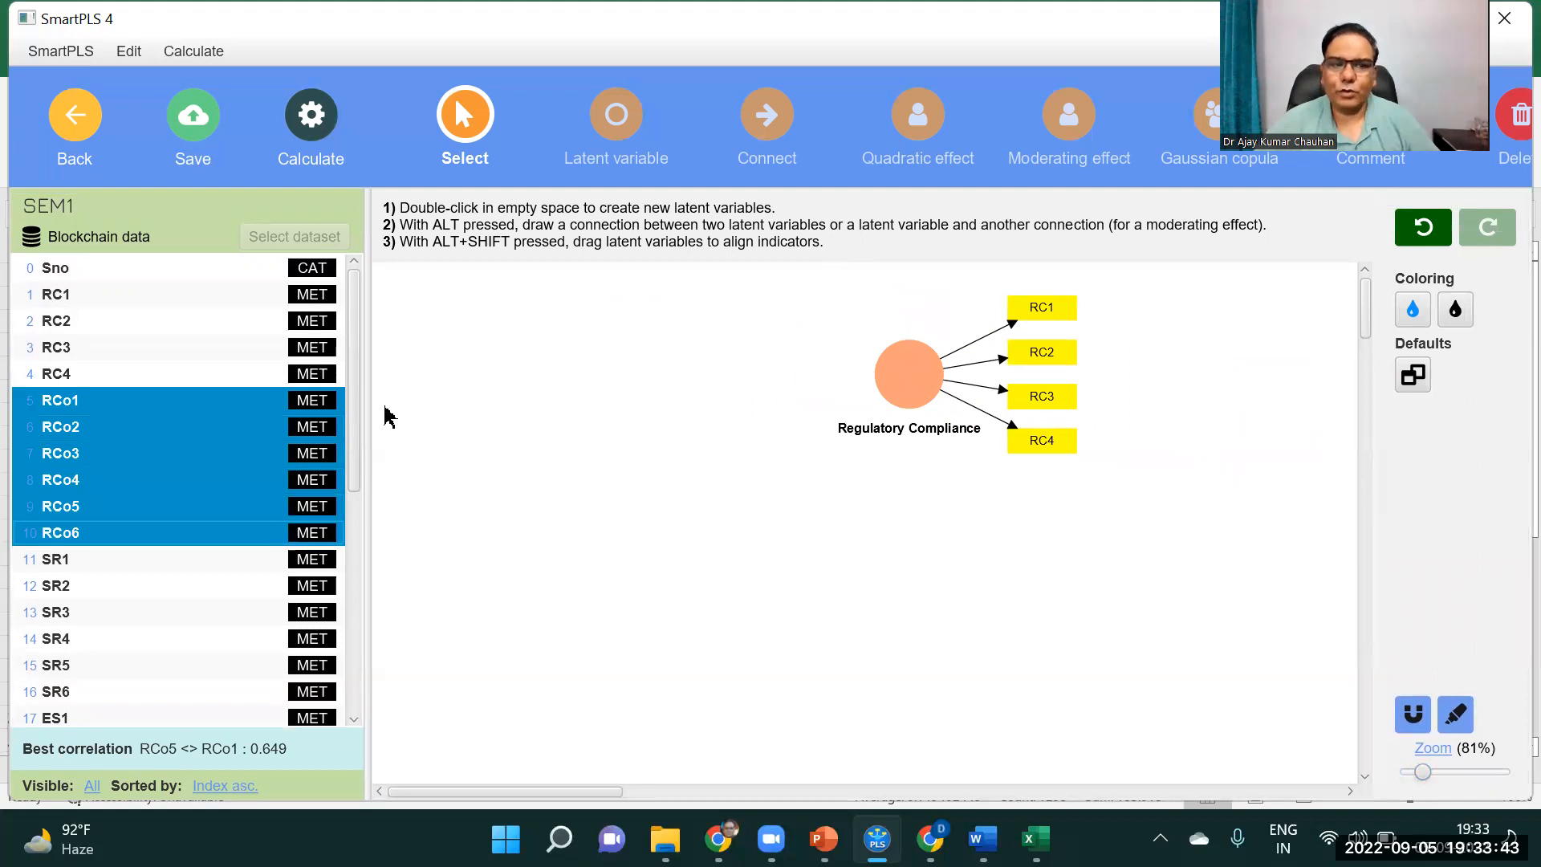
pyautogui.moveTo(72, 472); pyautogui.dragTo(598, 465)
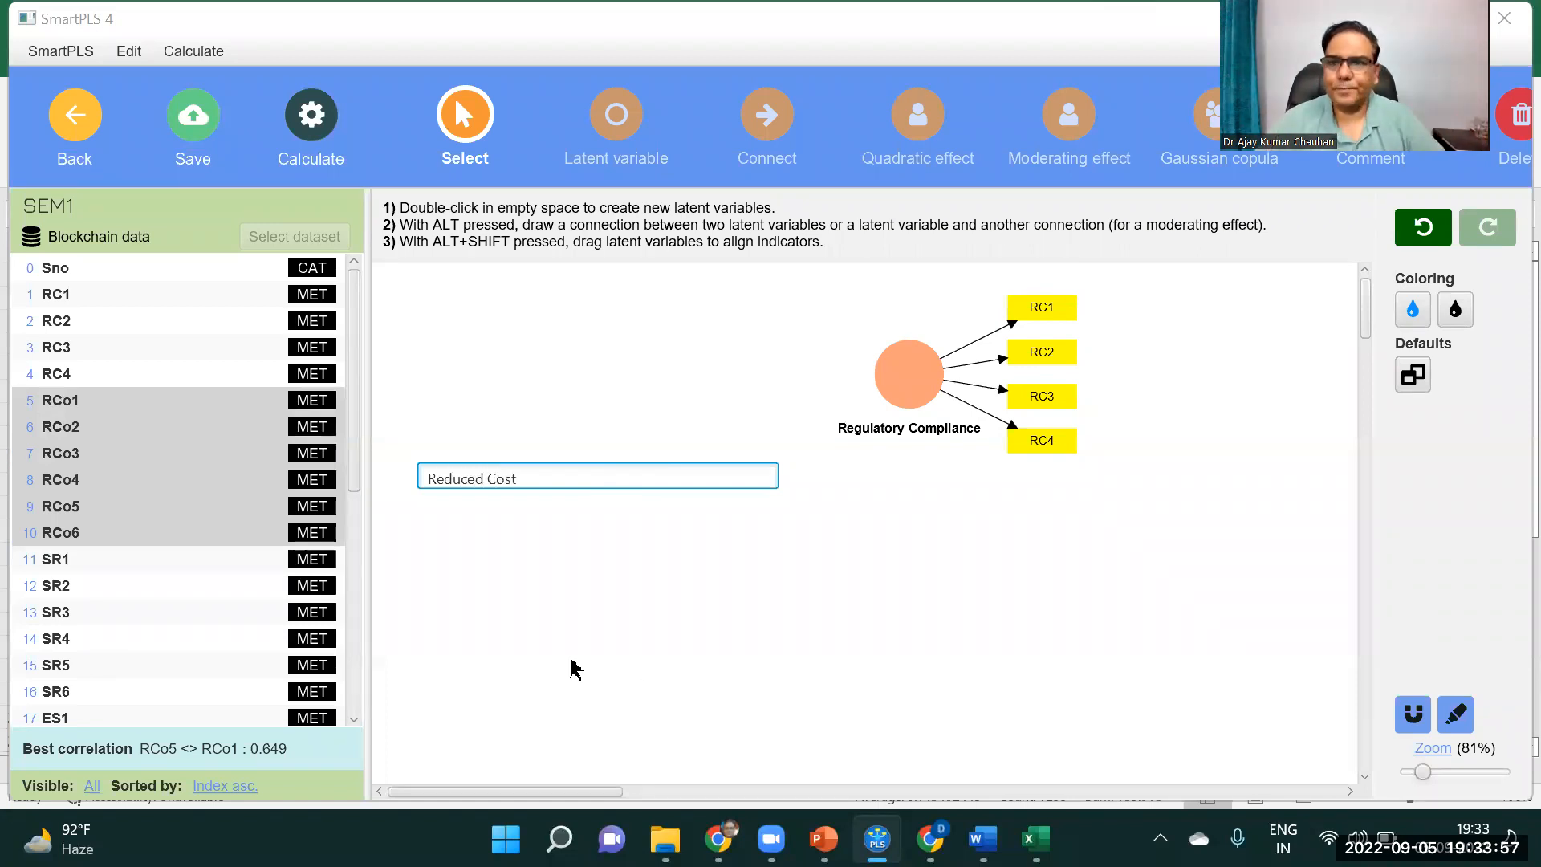
pyautogui.press('Return')
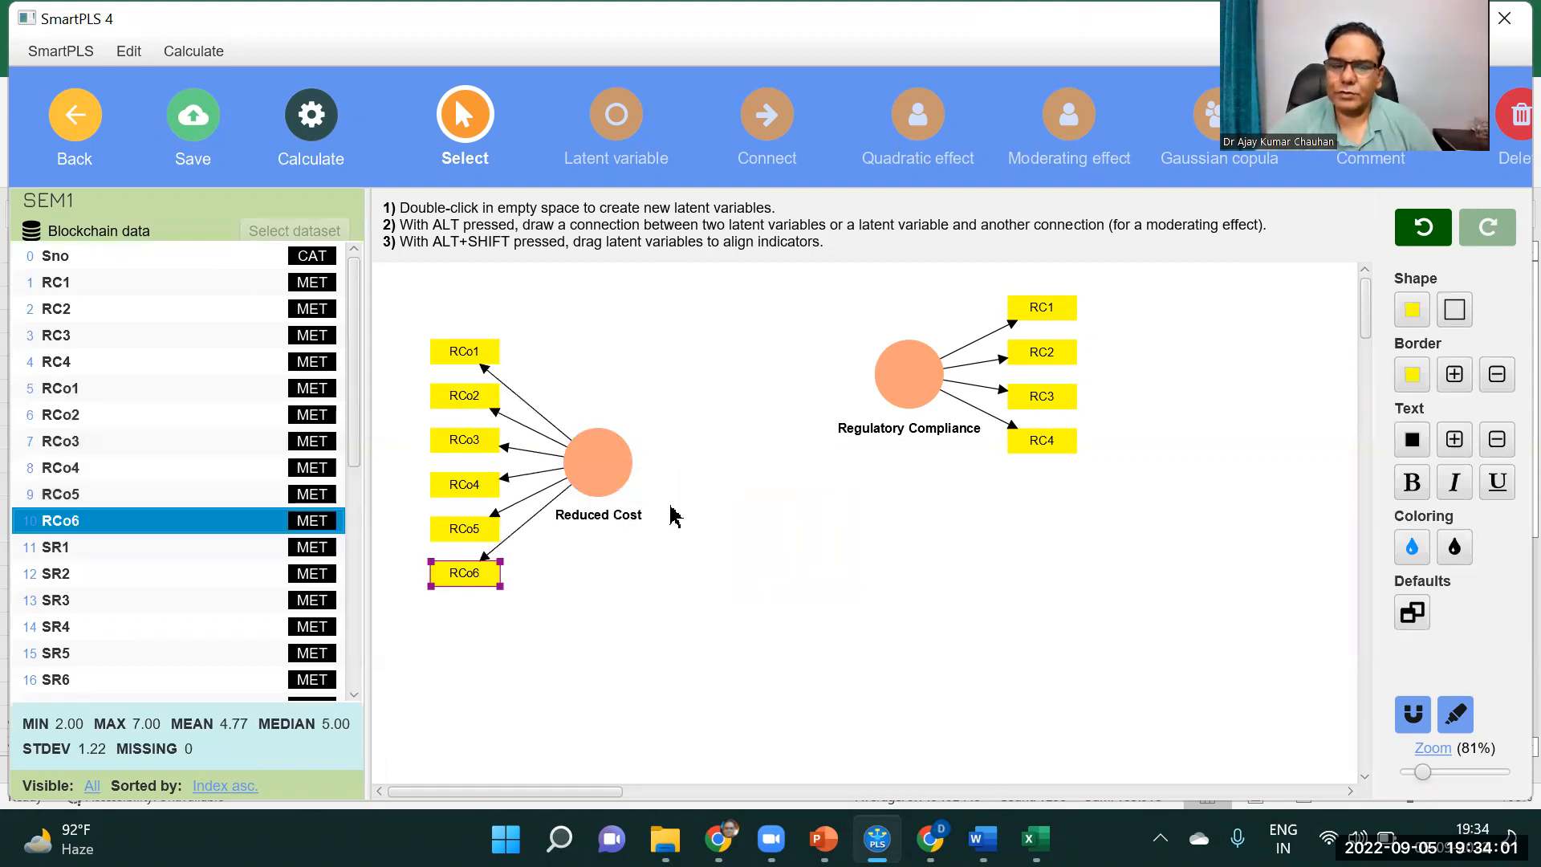
# - Move Regulatory Compliance and Reduced Cost further down and level with each other, leaving a wide gap between them
pyautogui.moveTo(903, 386); pyautogui.dragTo(1144, 564)
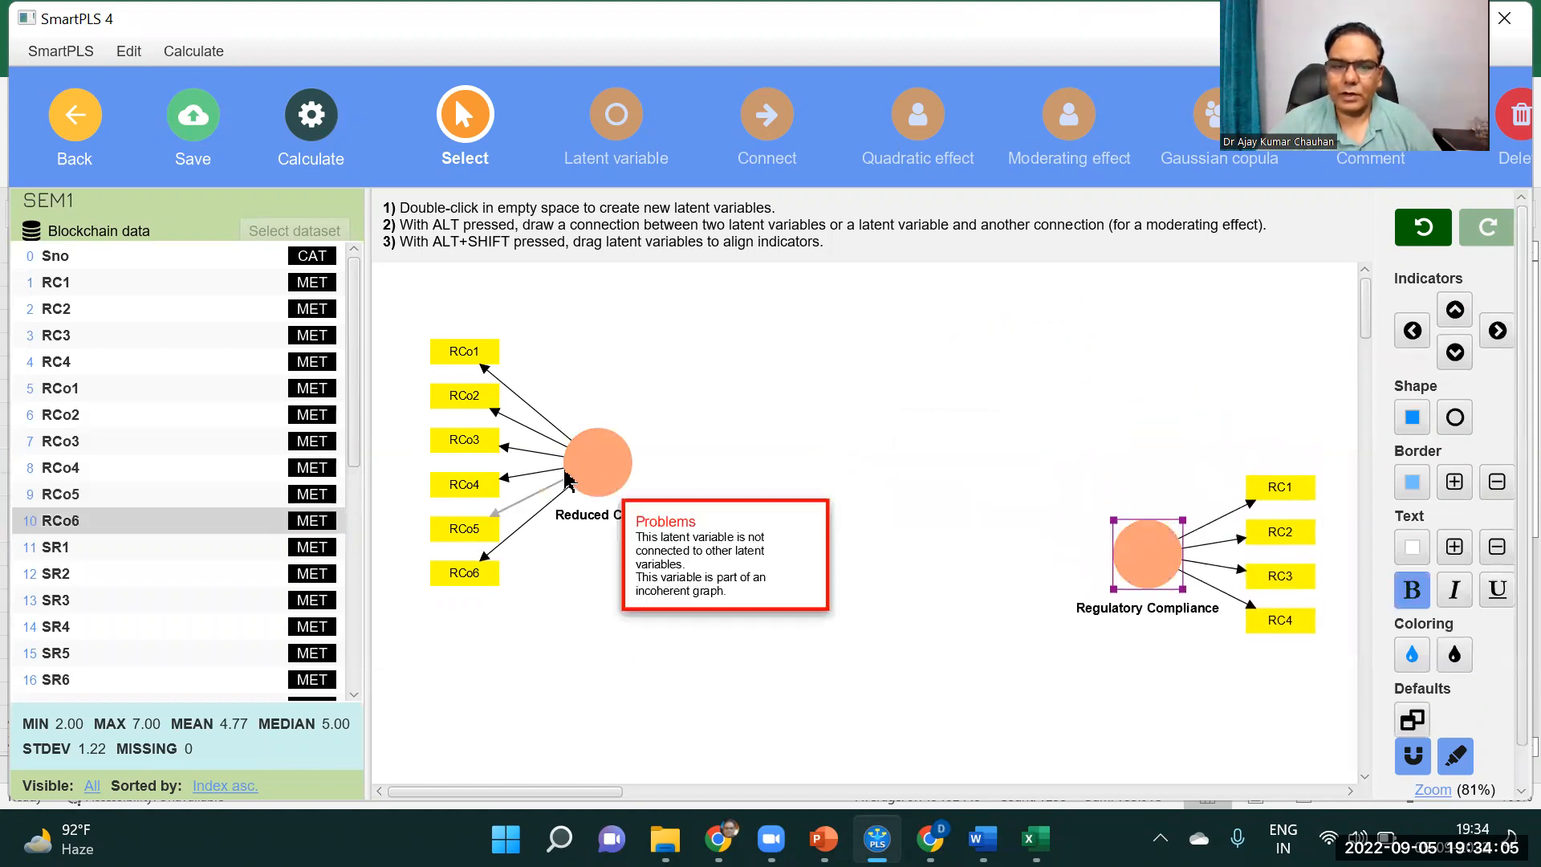
pyautogui.moveTo(597, 453); pyautogui.dragTo(604, 552)
pyautogui.moveTo(1153, 554); pyautogui.dragTo(1152, 560)
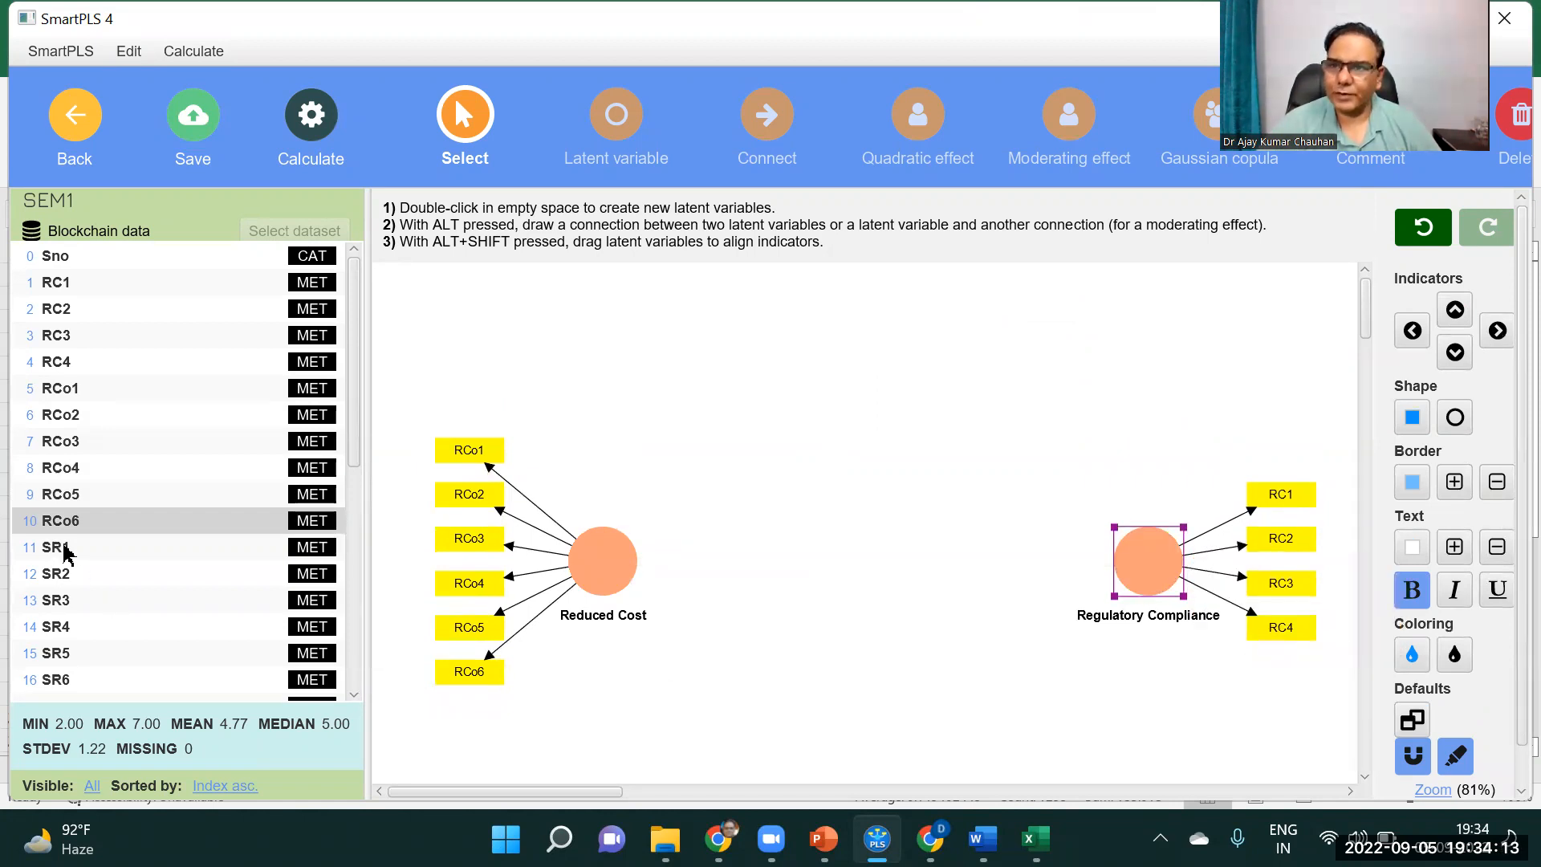
# - Create the latent variable SR from indicators SR1 to SR6, above and between Reduced Cost and Regulatory Compliance
pyautogui.click(90, 548)
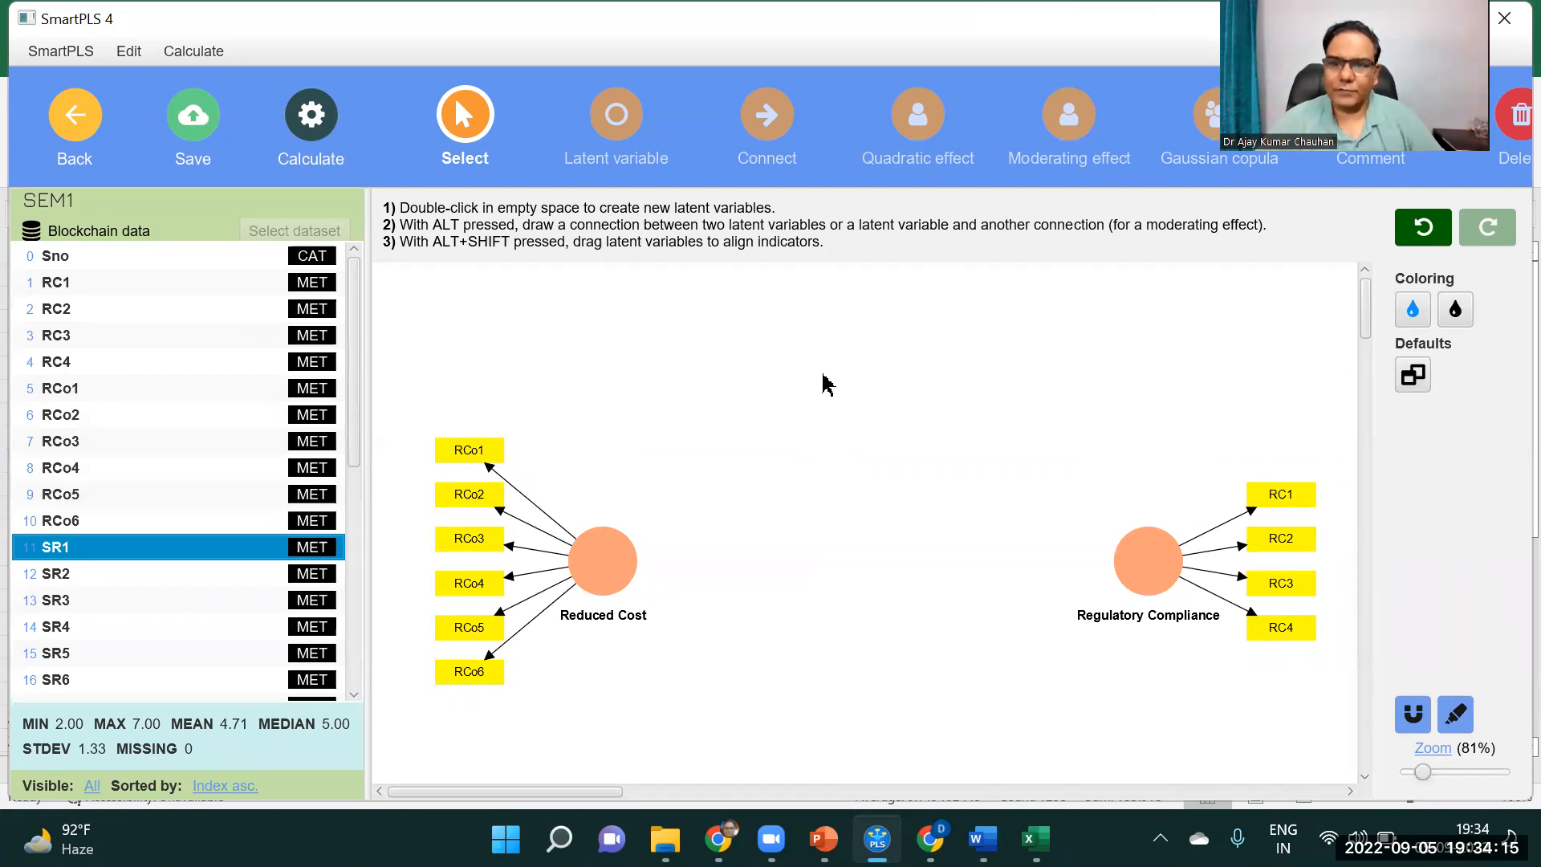
pyautogui.hotkey('shift', 'Down')
pyautogui.hotkey('shift', 'Down')
pyautogui.hotkey('shift', 'Down')
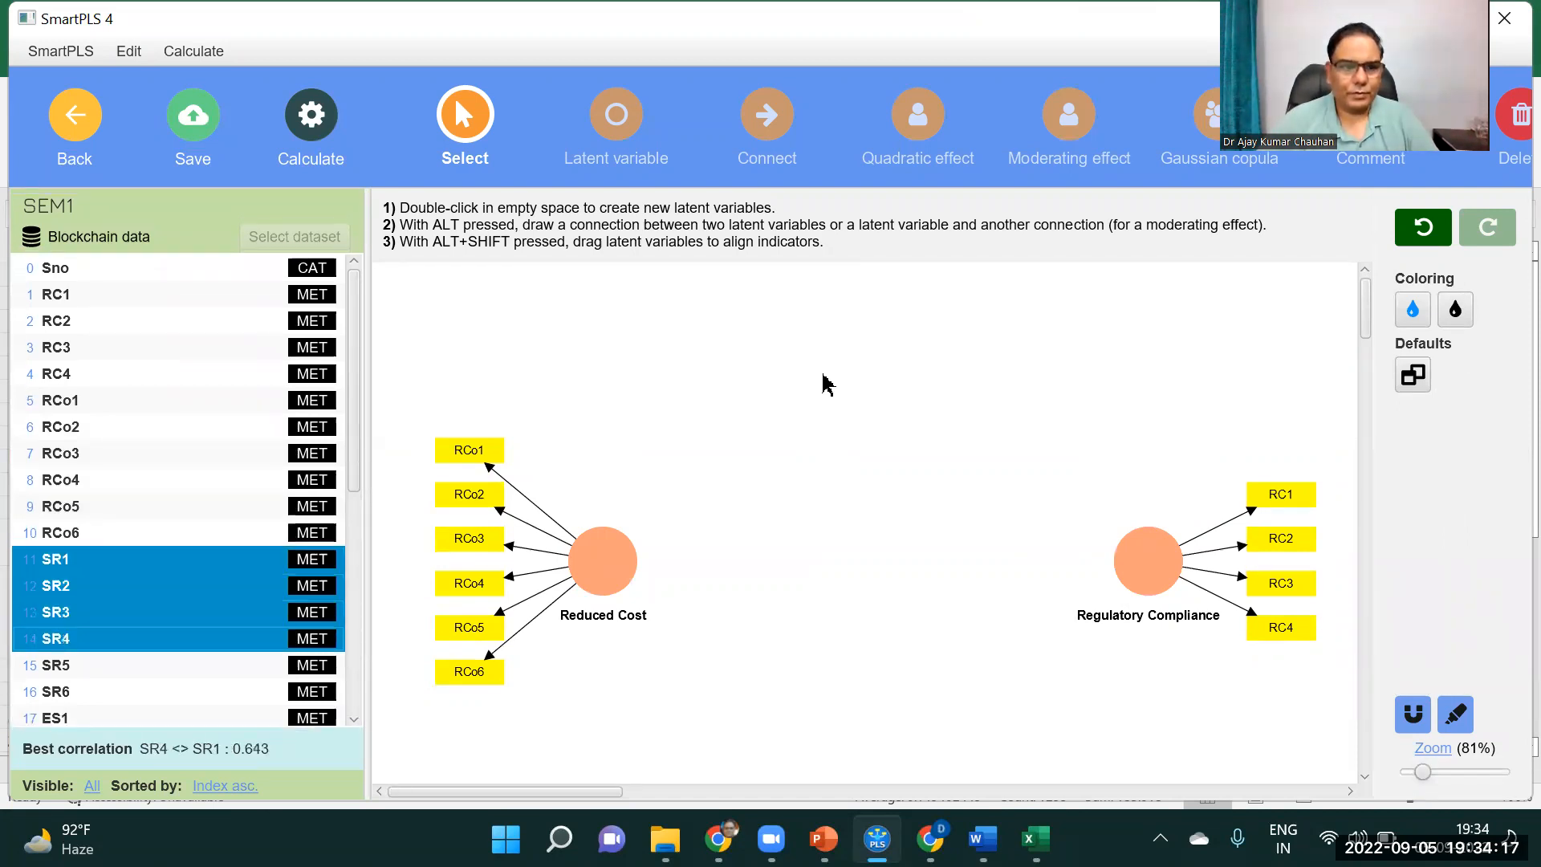
pyautogui.hotkey('shift', 'Down')
pyautogui.hotkey('shift', 'Down')
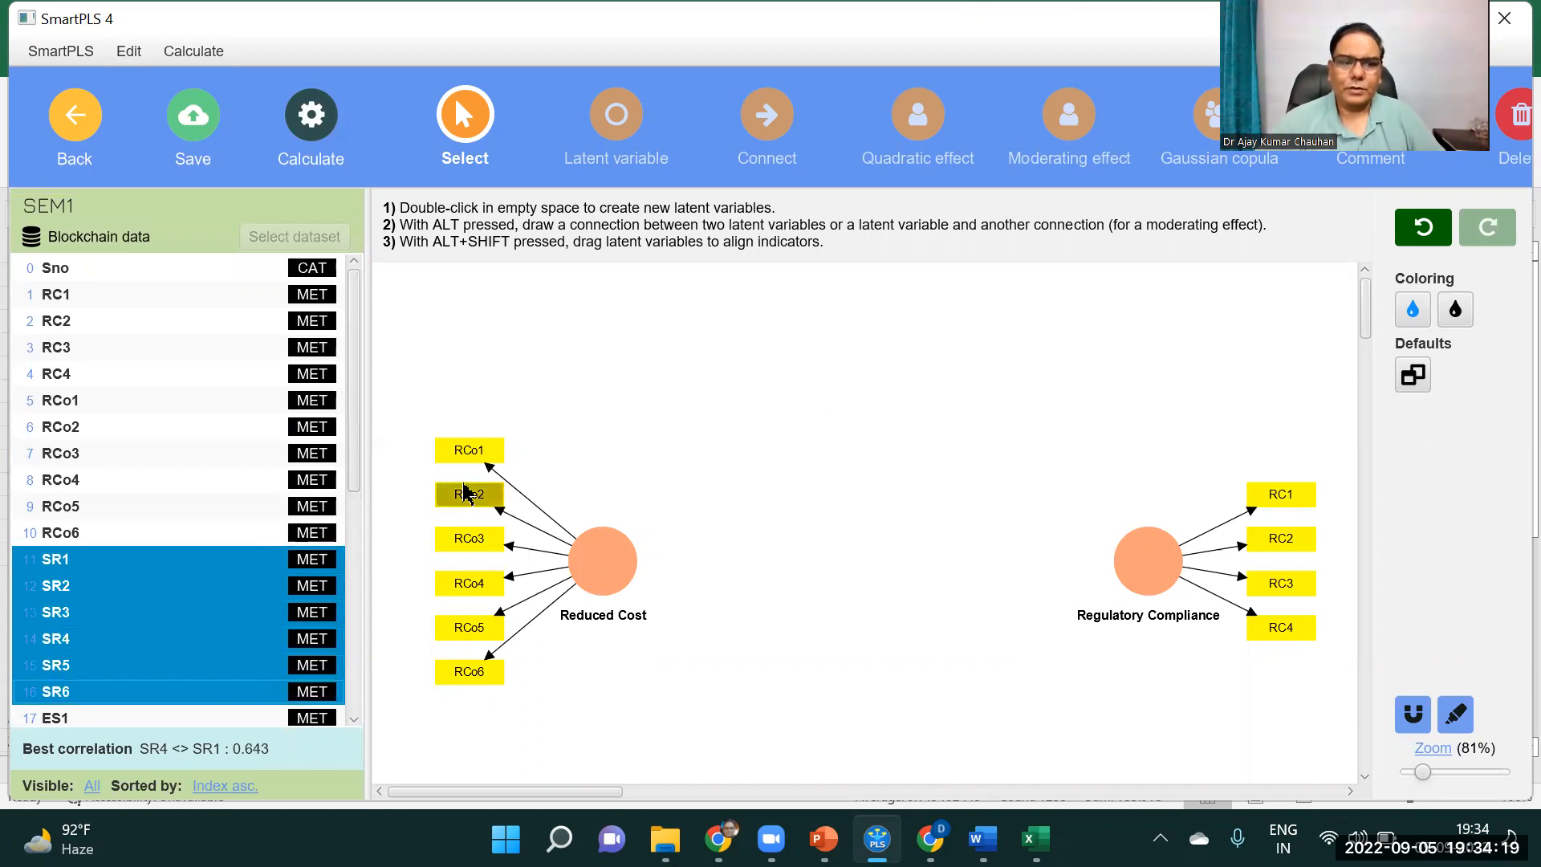
pyautogui.moveTo(101, 634); pyautogui.dragTo(865, 369)
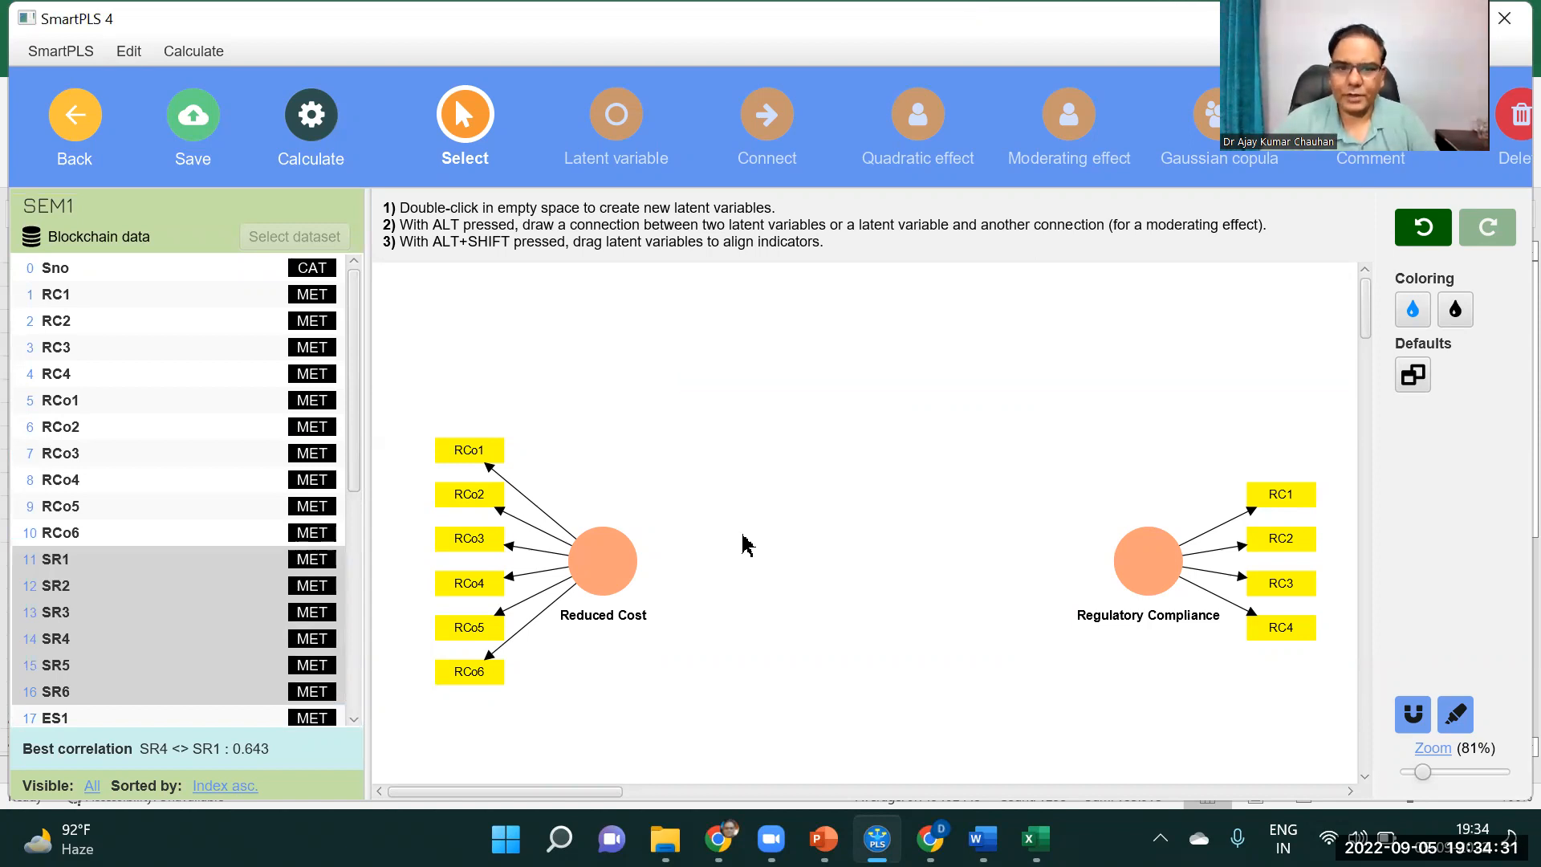
pyautogui.press('Return')
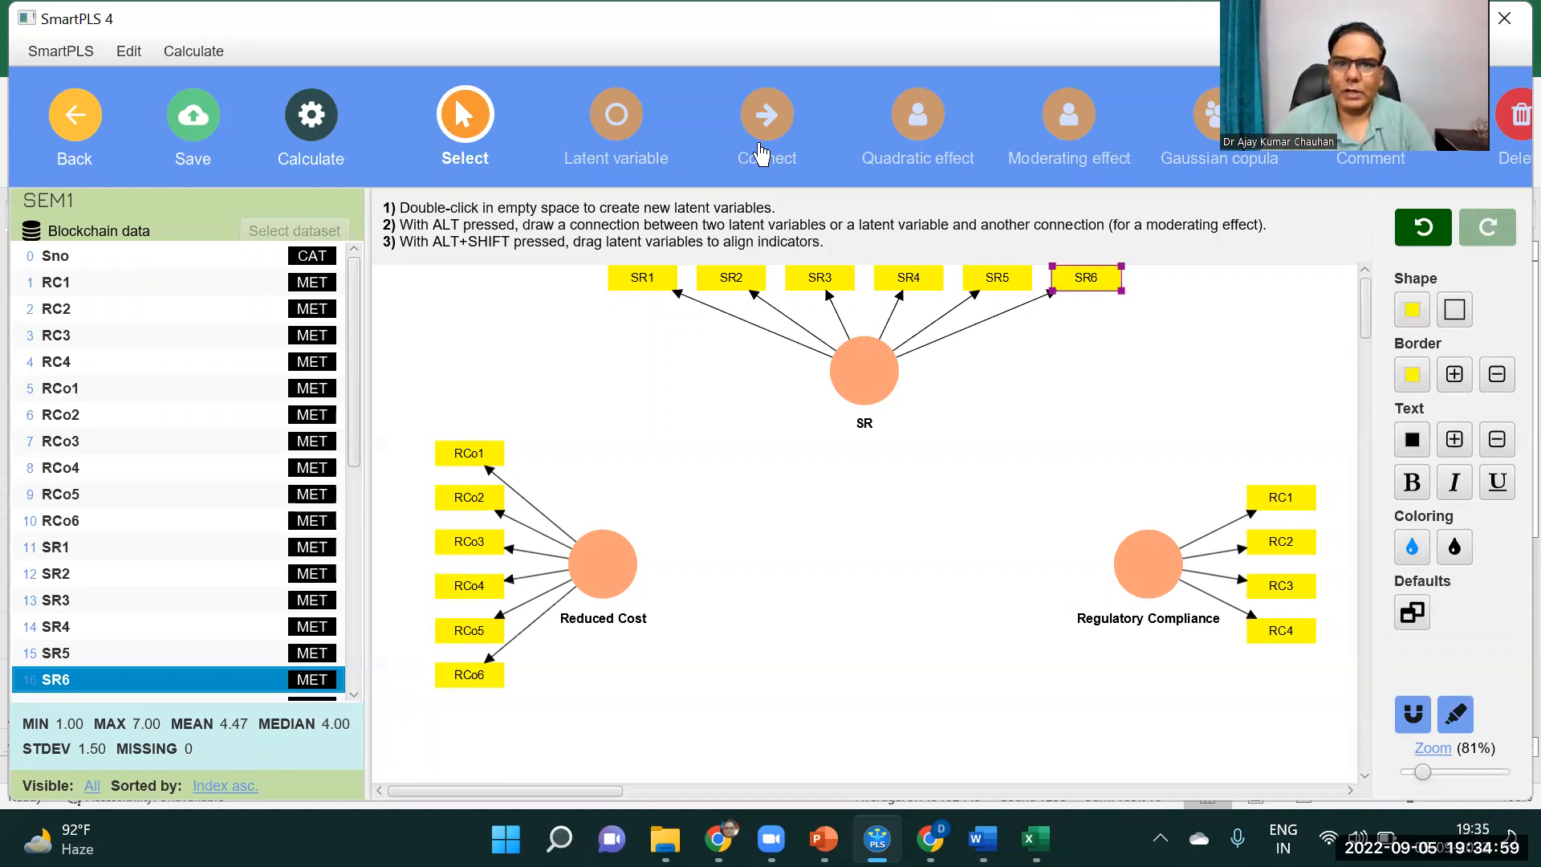
# - Connect Reduced Cost to Regulatory Compliance directly, and also through SR as the mediating variable
pyautogui.click(768, 132)
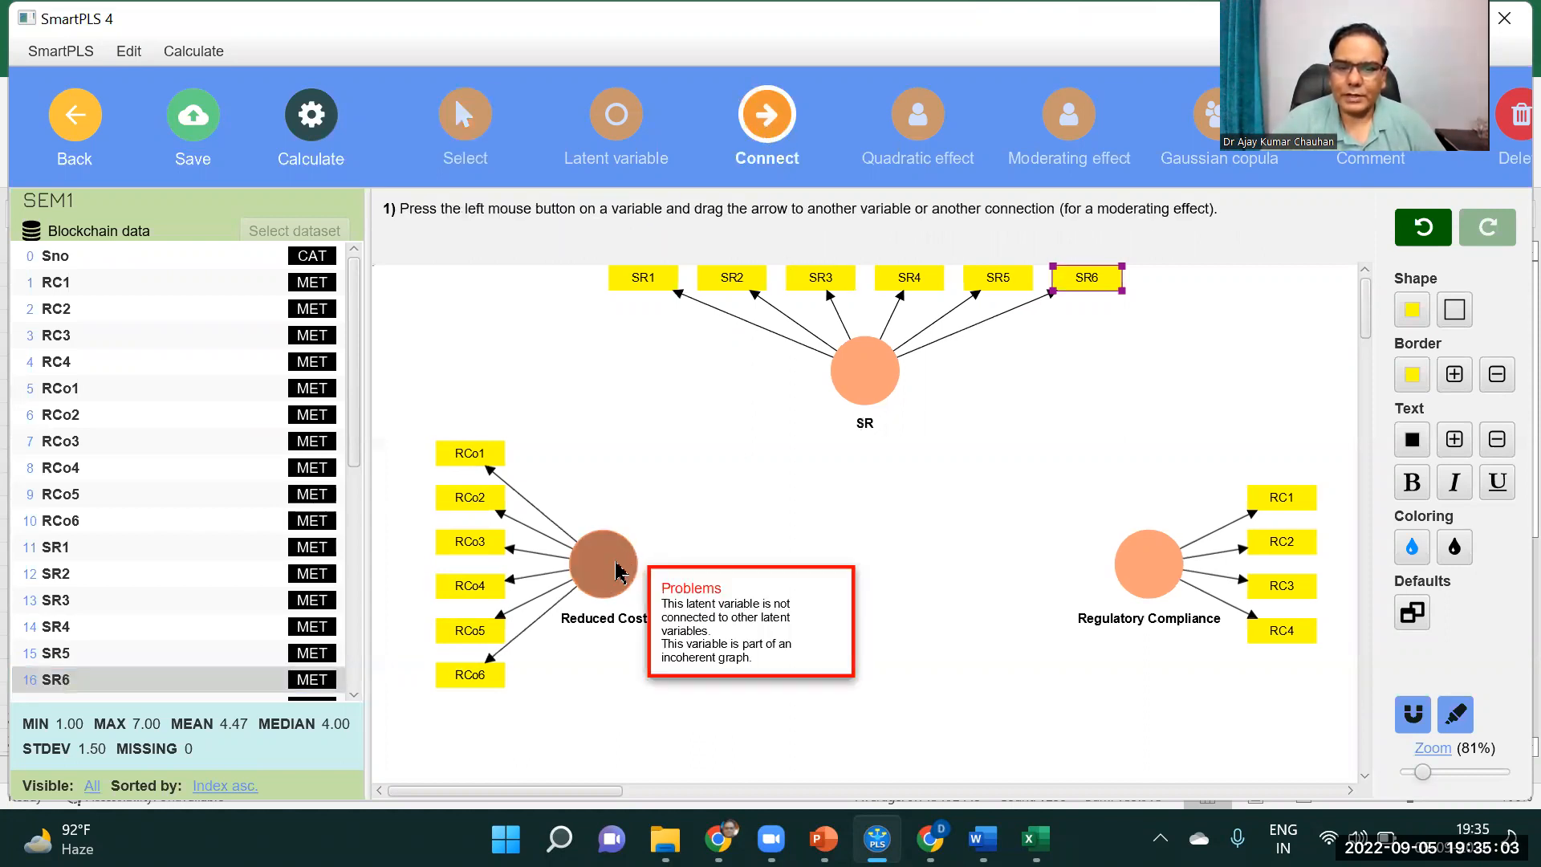
pyautogui.moveTo(617, 570); pyautogui.dragTo(1145, 570)
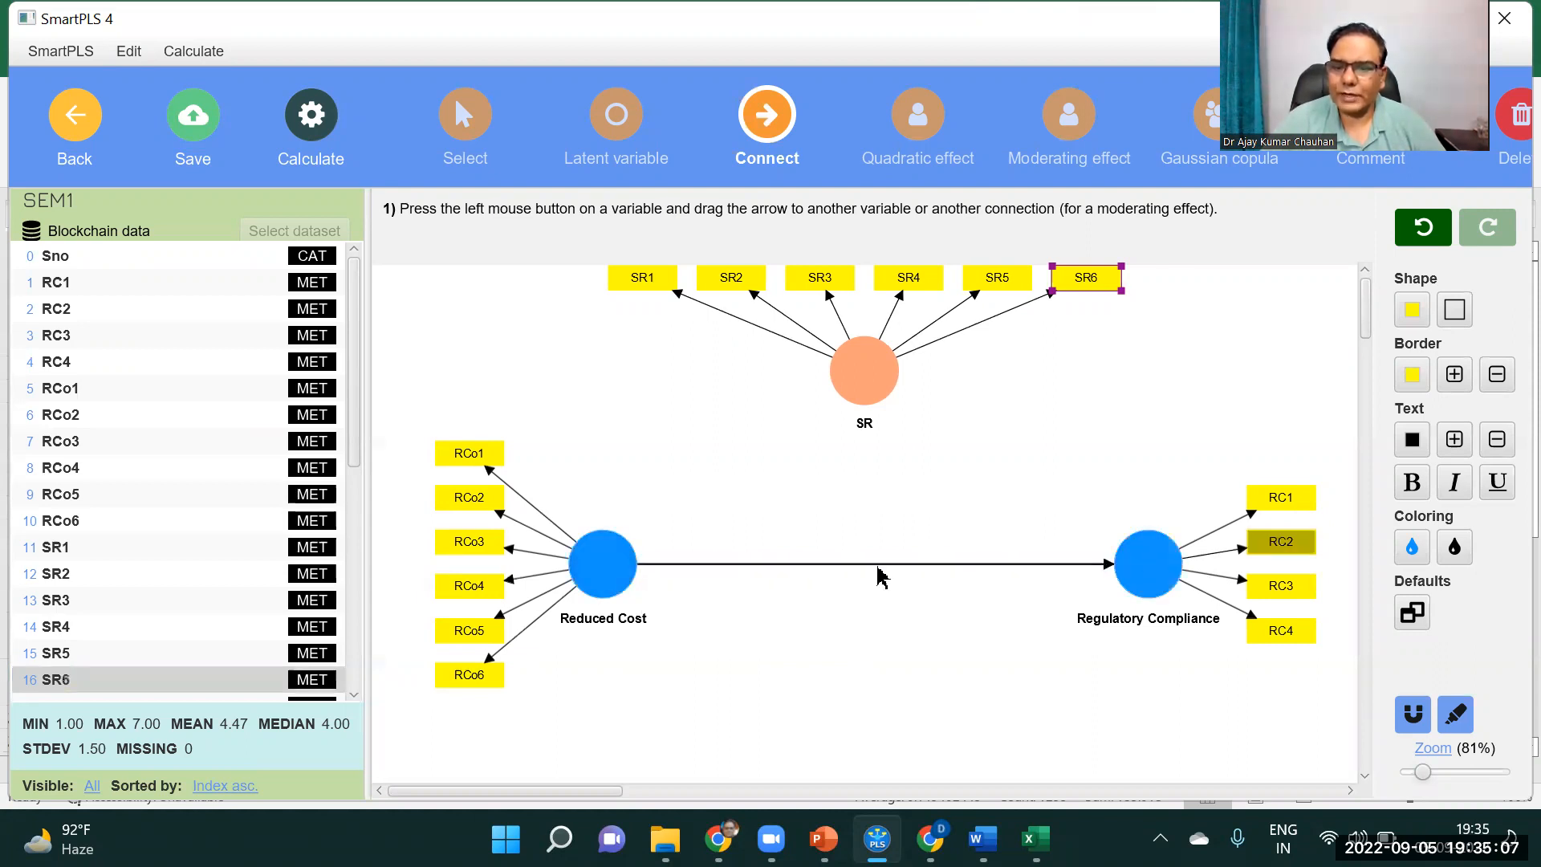
pyautogui.moveTo(603, 560); pyautogui.dragTo(1144, 560)
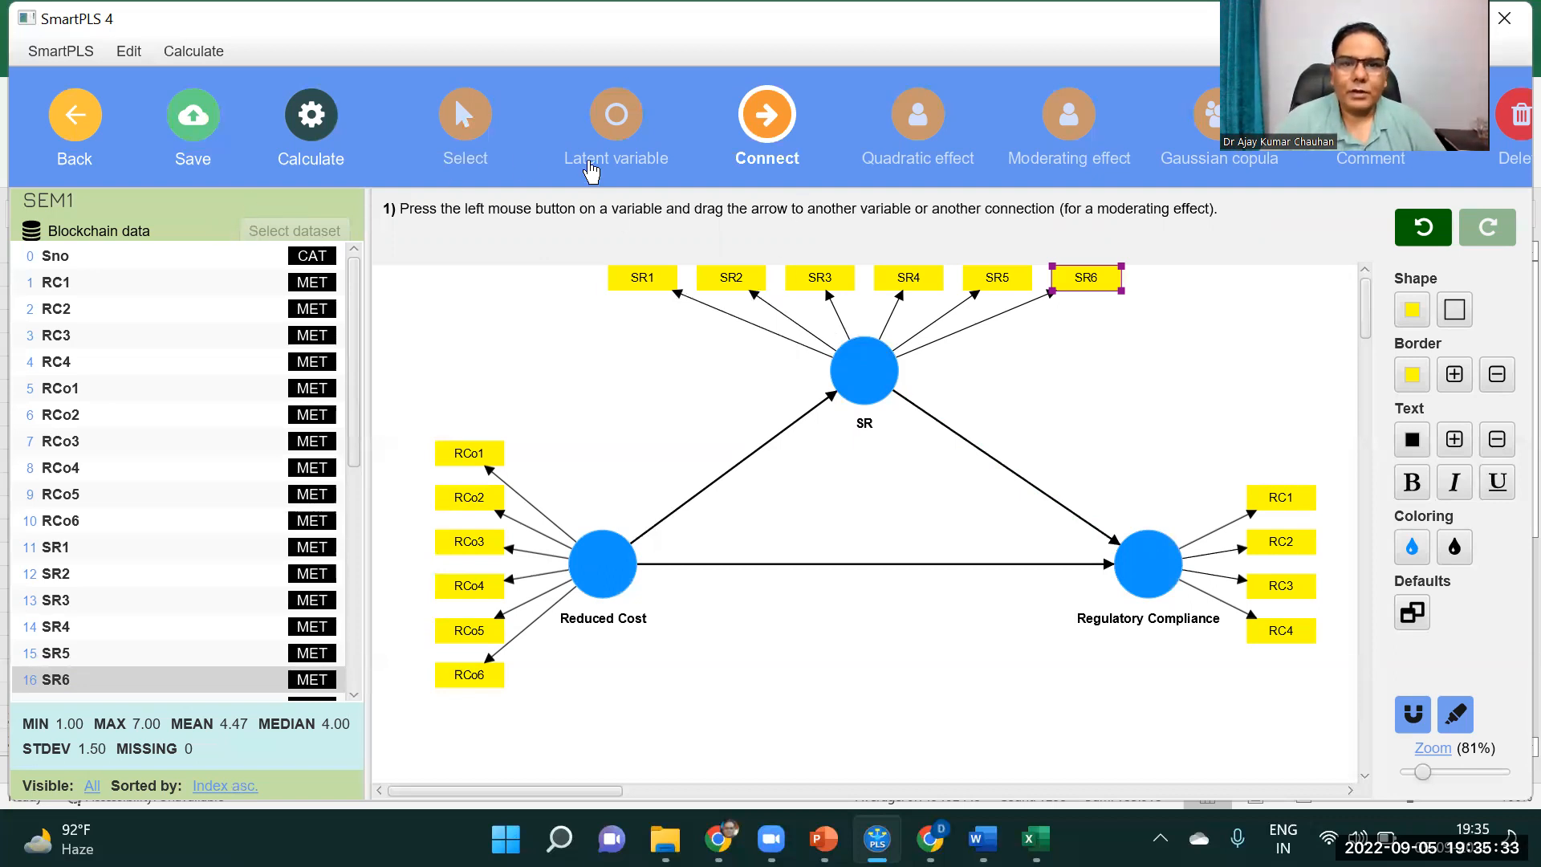
# - Delete the paths from Reduced Cost to SR and from SR to Regulatory Compliance
pyautogui.click(463, 136)
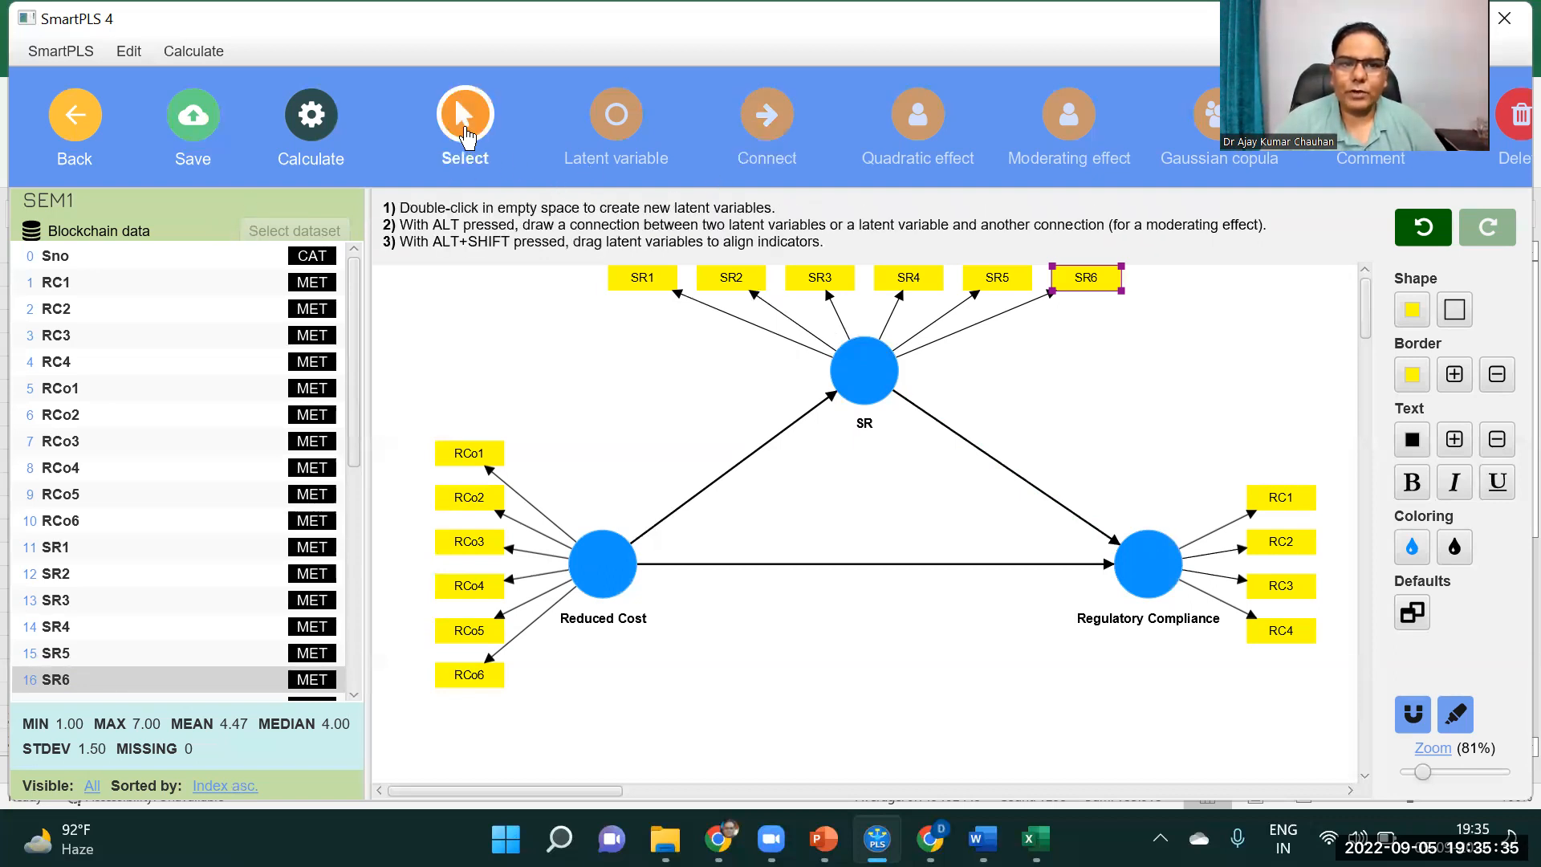
pyautogui.click(800, 416)
pyautogui.press('Delete')
pyautogui.click(963, 437)
pyautogui.press('Delete')
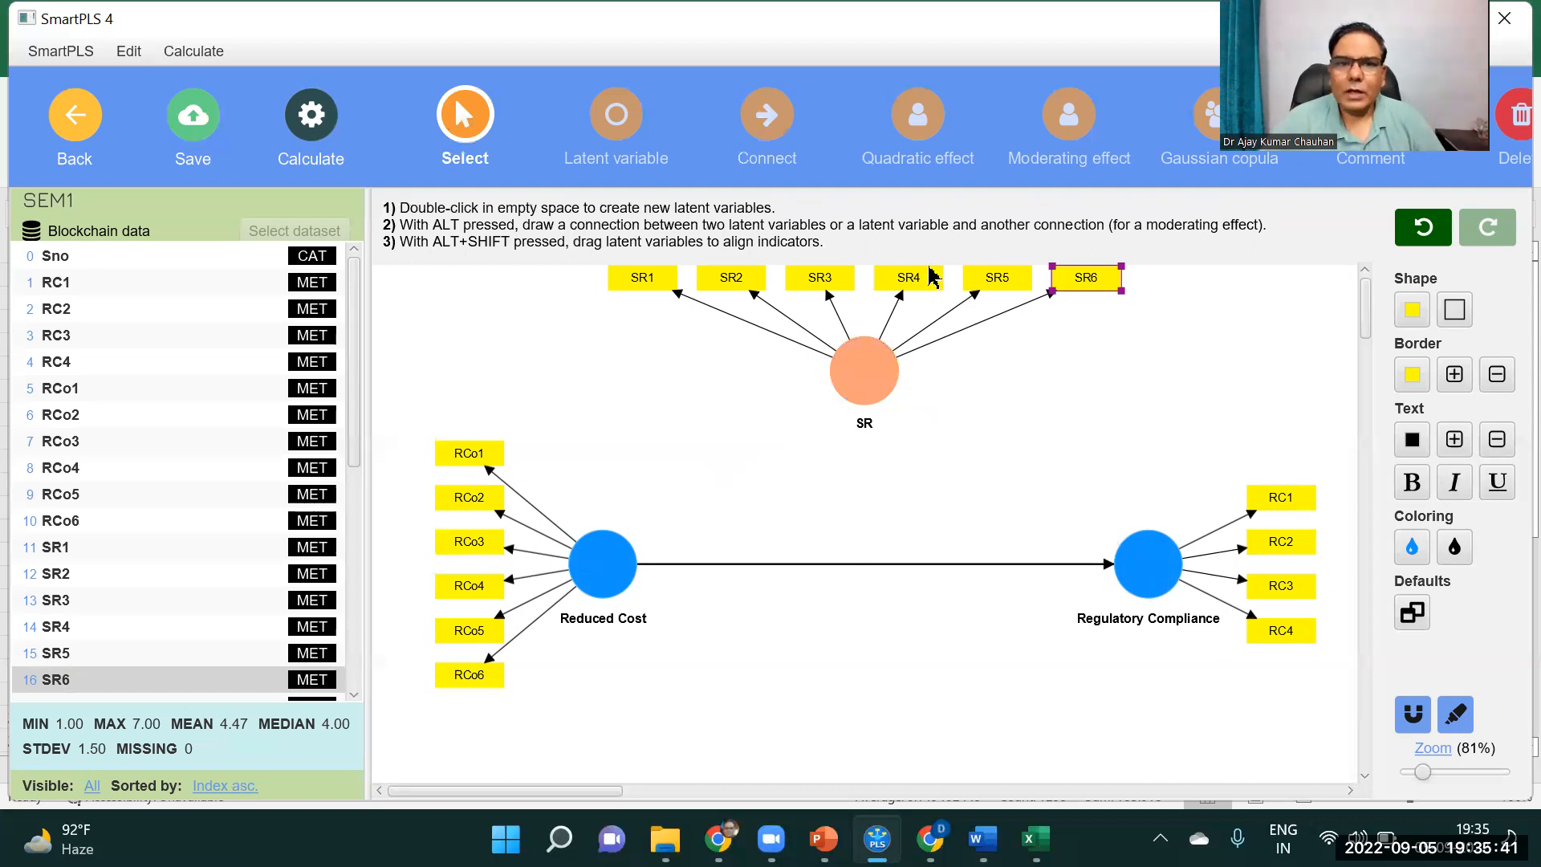
# - Connect SR to the path between Reduced Cost and Regulatory Compliance as a moderator, then save and close SEM1
pyautogui.click(766, 121)
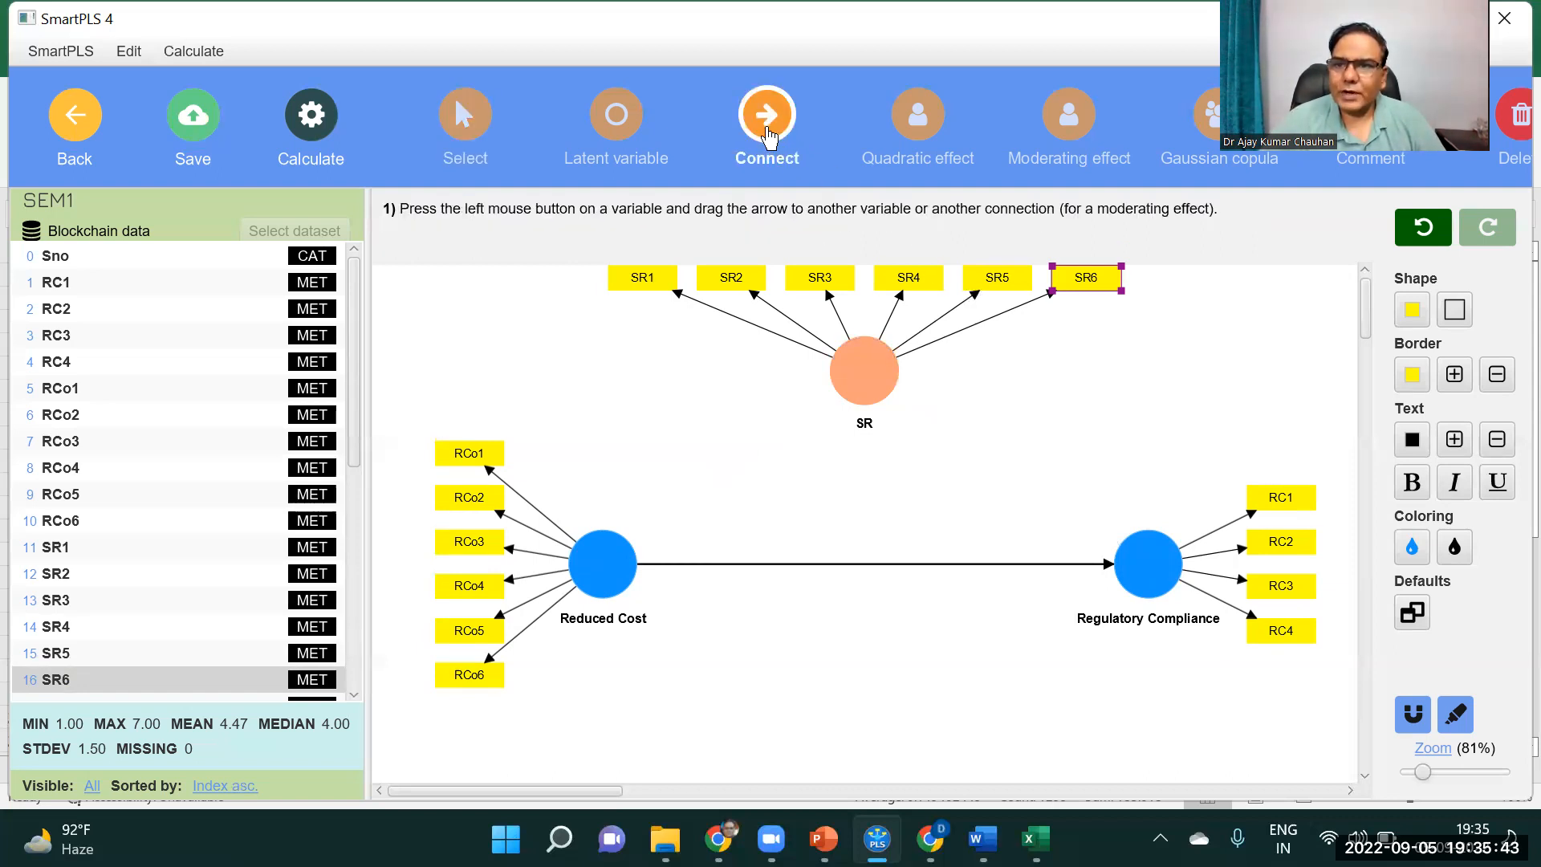
pyautogui.moveTo(869, 399); pyautogui.dragTo(870, 571)
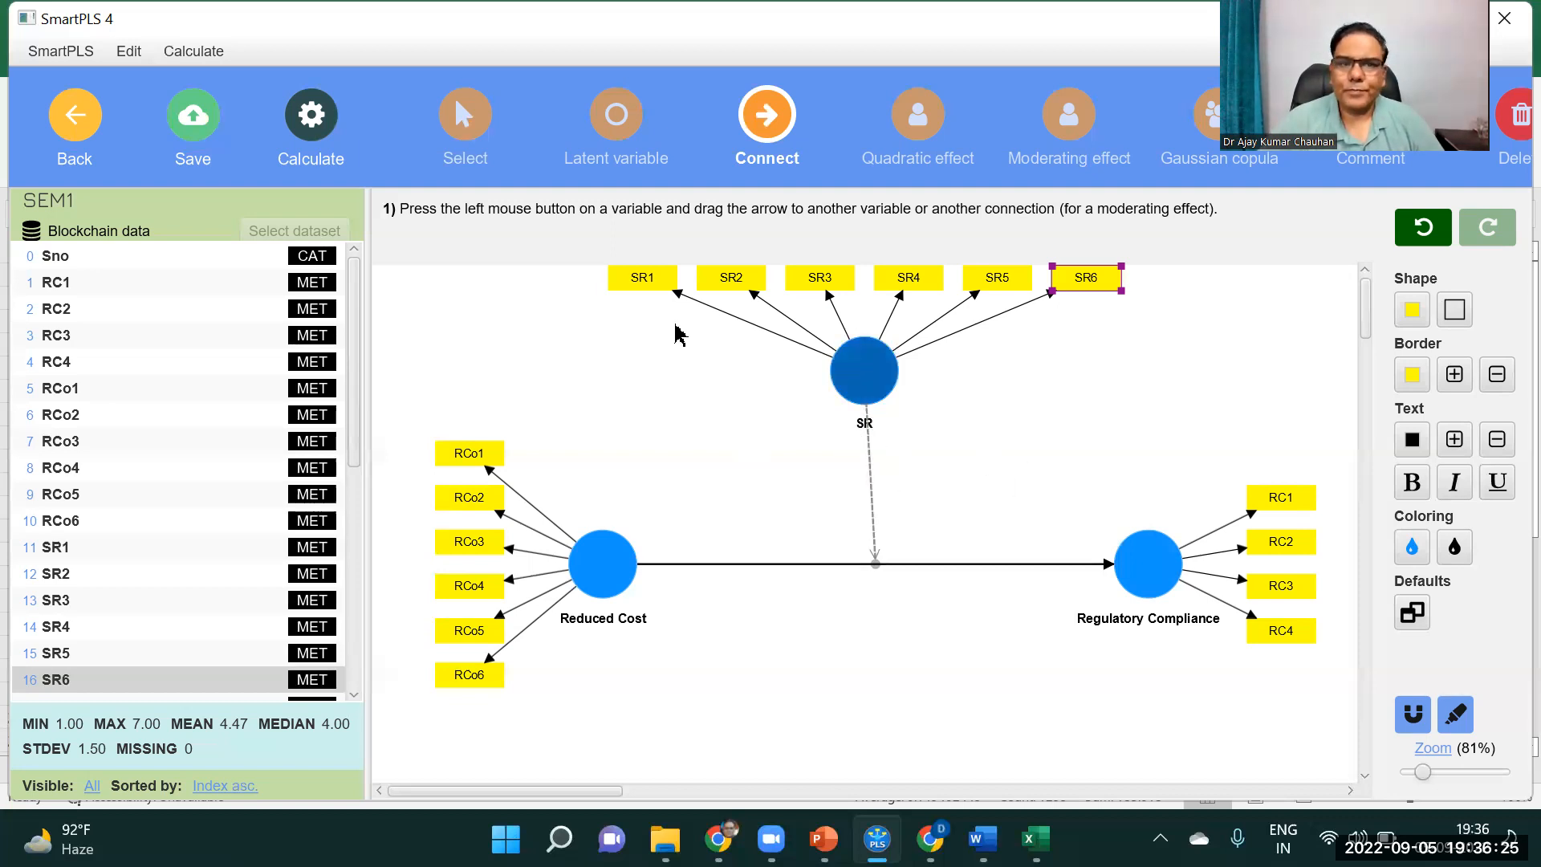
pyautogui.click(70, 128)
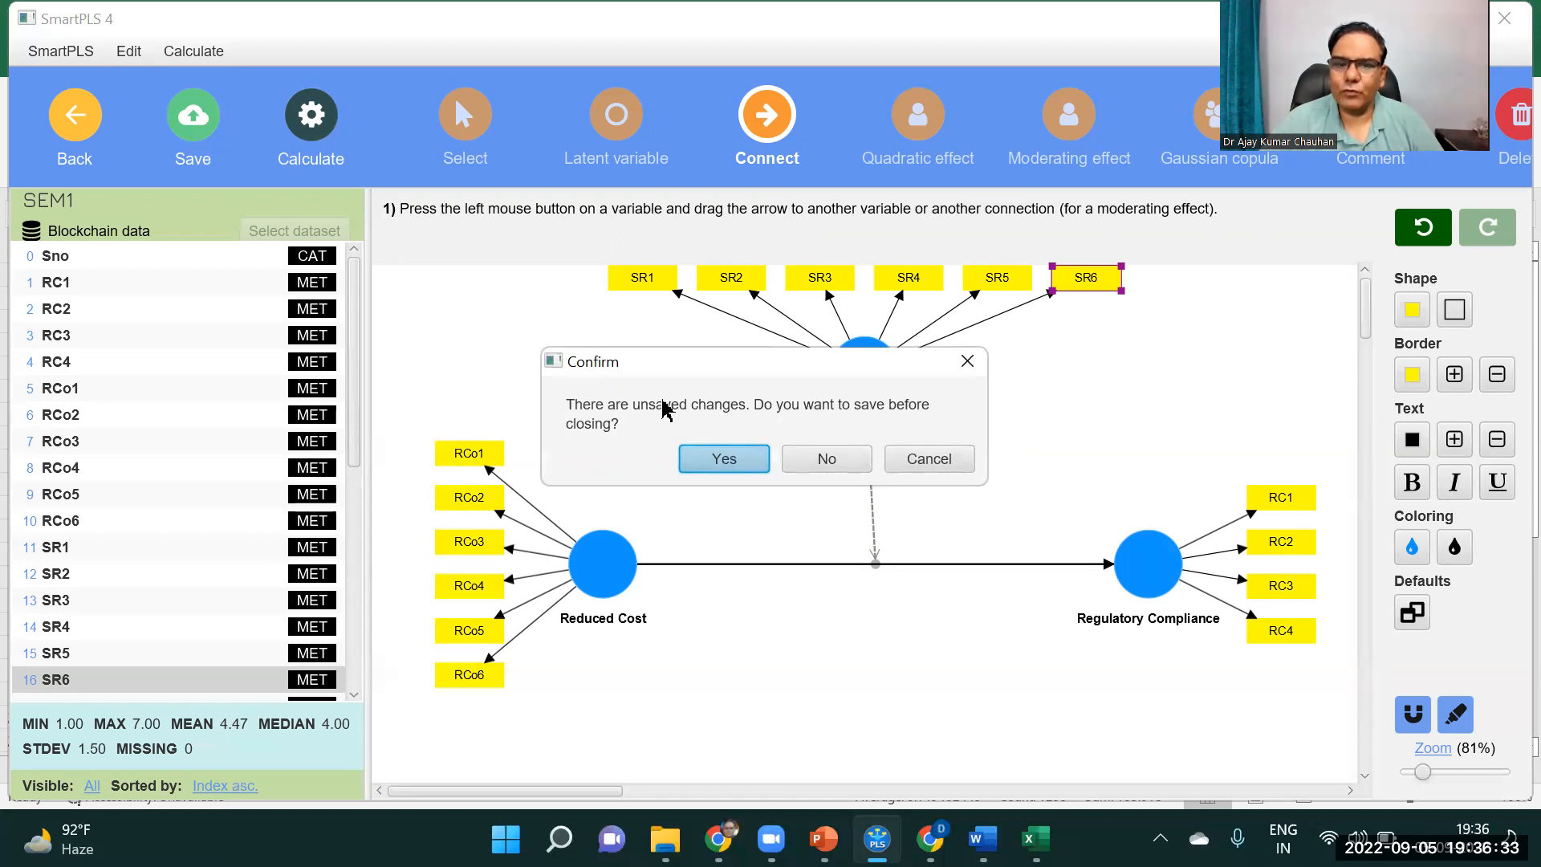
pyautogui.click(732, 459)
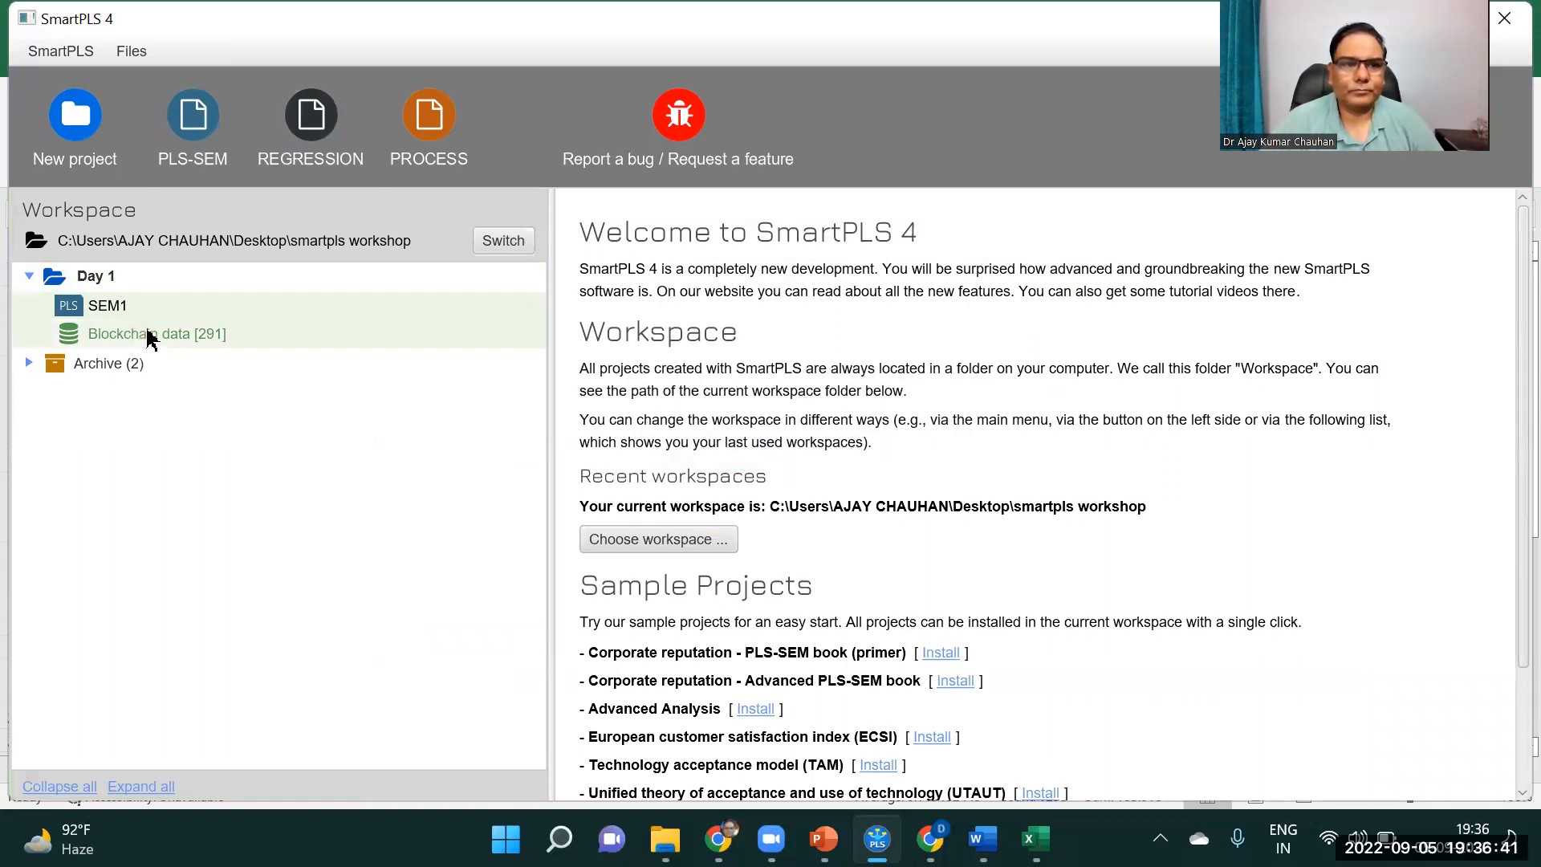
# - Create a new regression model named Reg 1 in the Day 1 project
pyautogui.rightClick(110, 306)
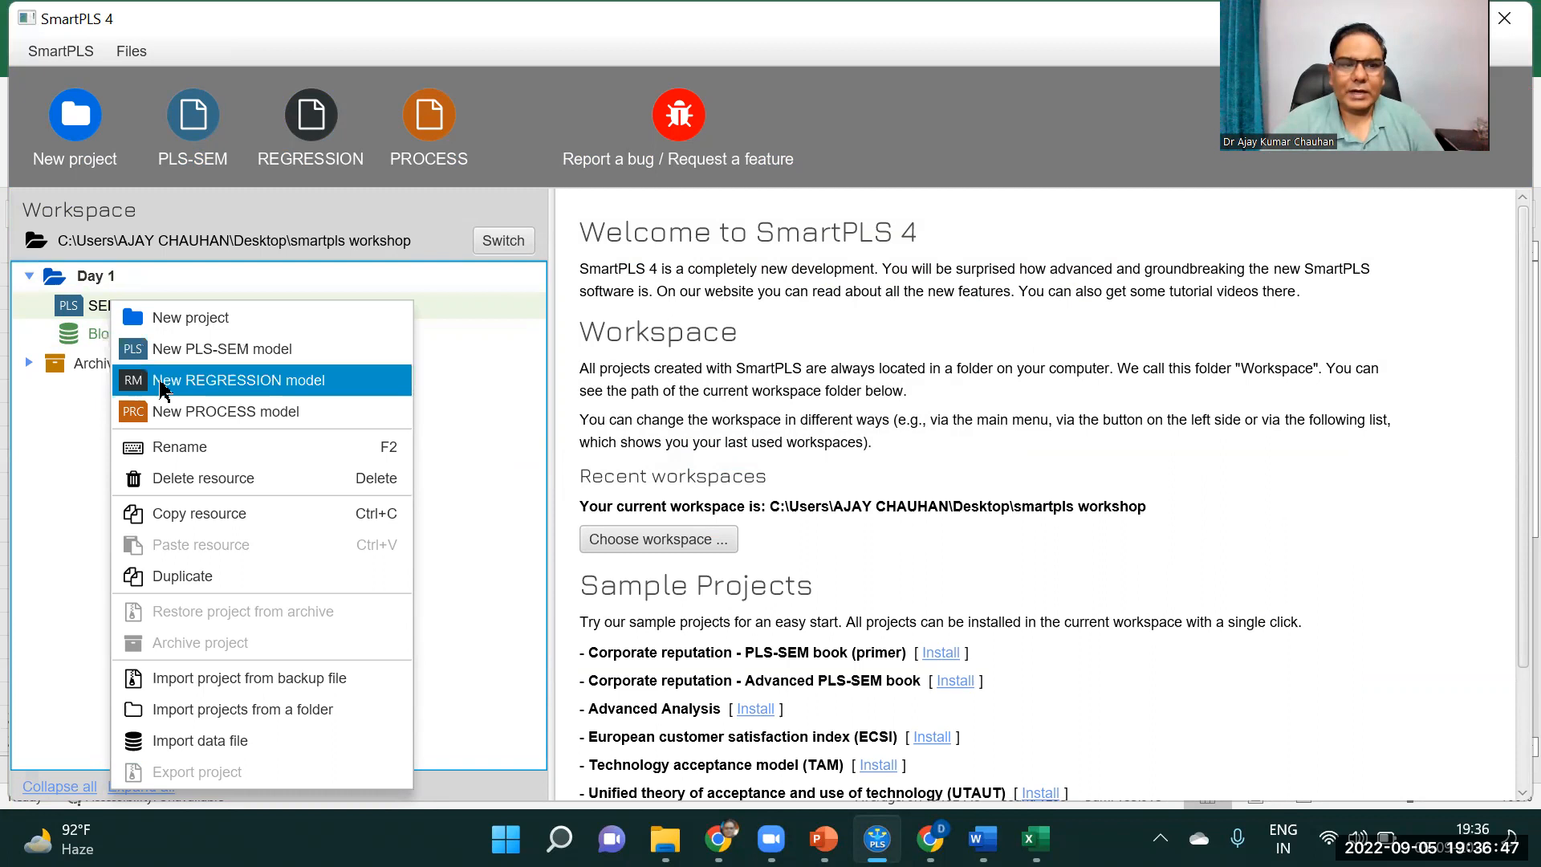
pyautogui.click(220, 387)
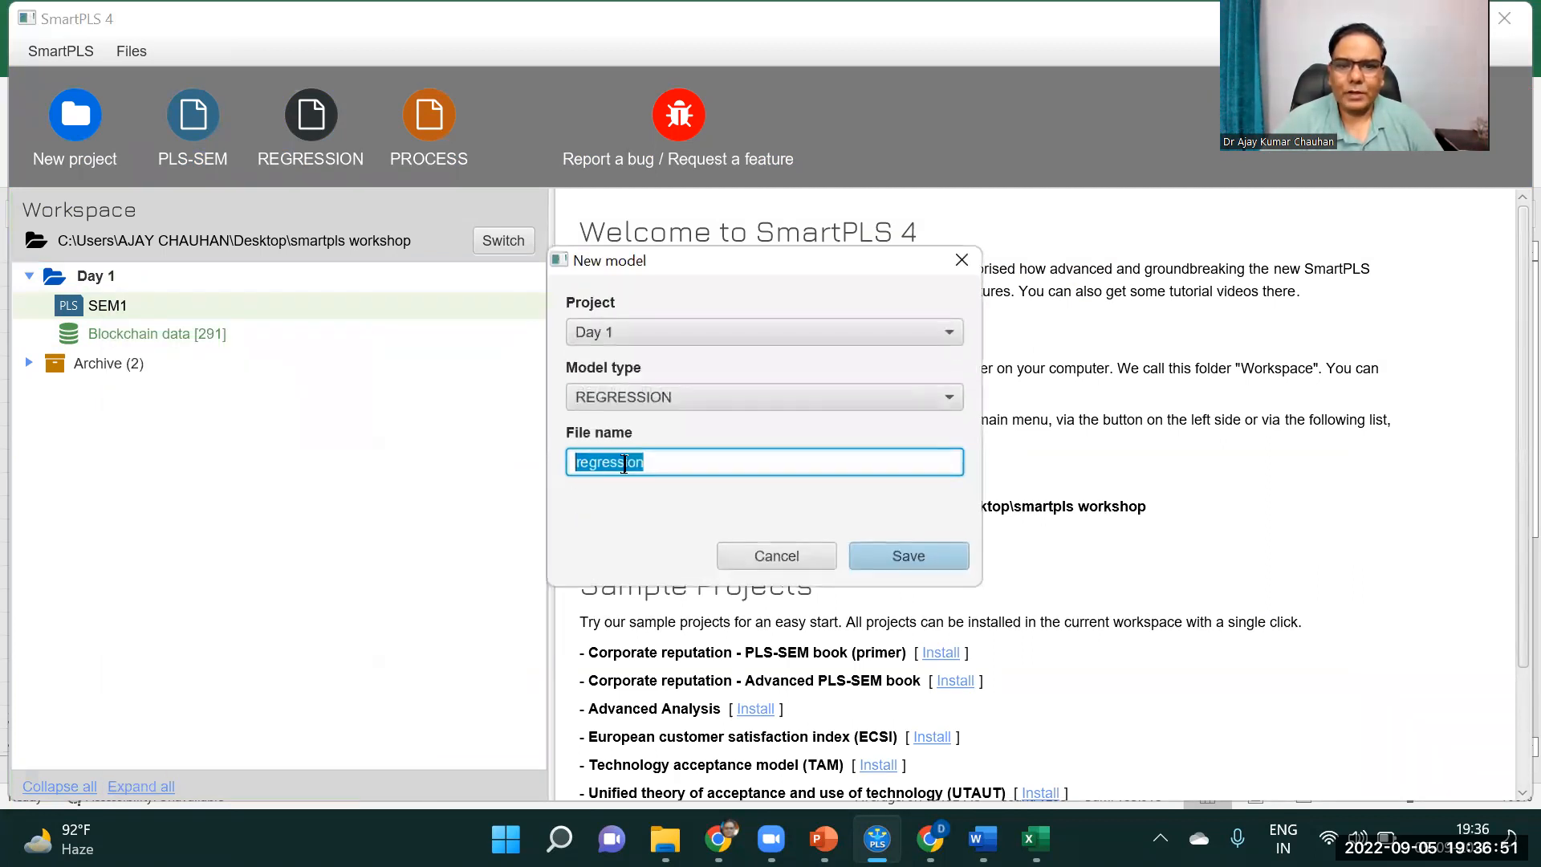
pyautogui.click(650, 466)
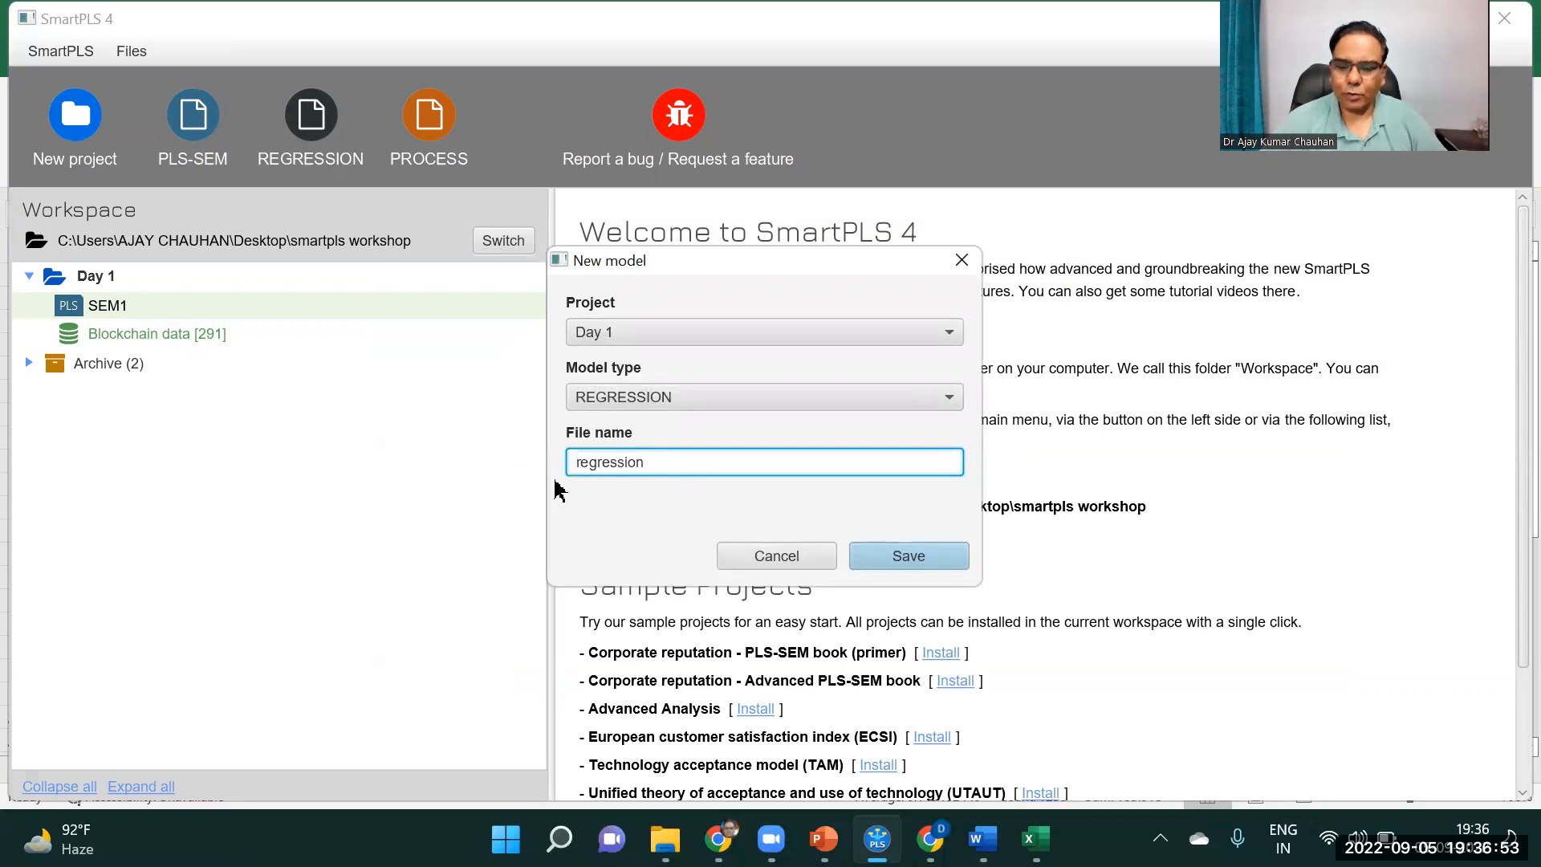
pyautogui.press('BackSpace')
pyautogui.press('BackSpace')
pyautogui.press('BackSpace')
pyautogui.press('BackSpace')
pyautogui.press('BackSpace')
pyautogui.press('BackSpace')
pyautogui.press('BackSpace')
pyautogui.press('BackSpace')
pyautogui.press('BackSpace')
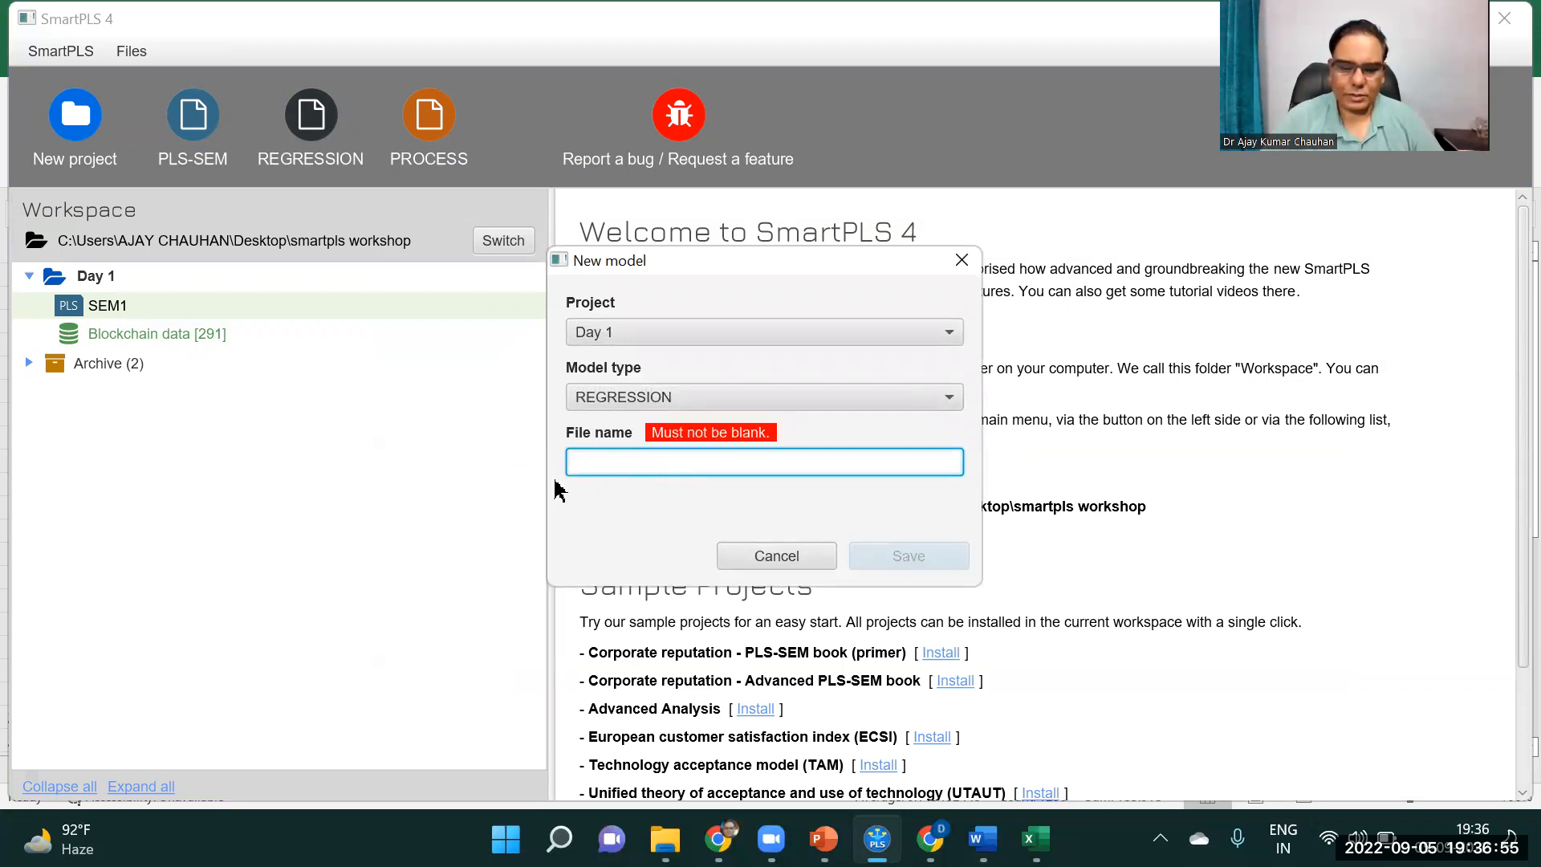
pyautogui.write('Reg 1')
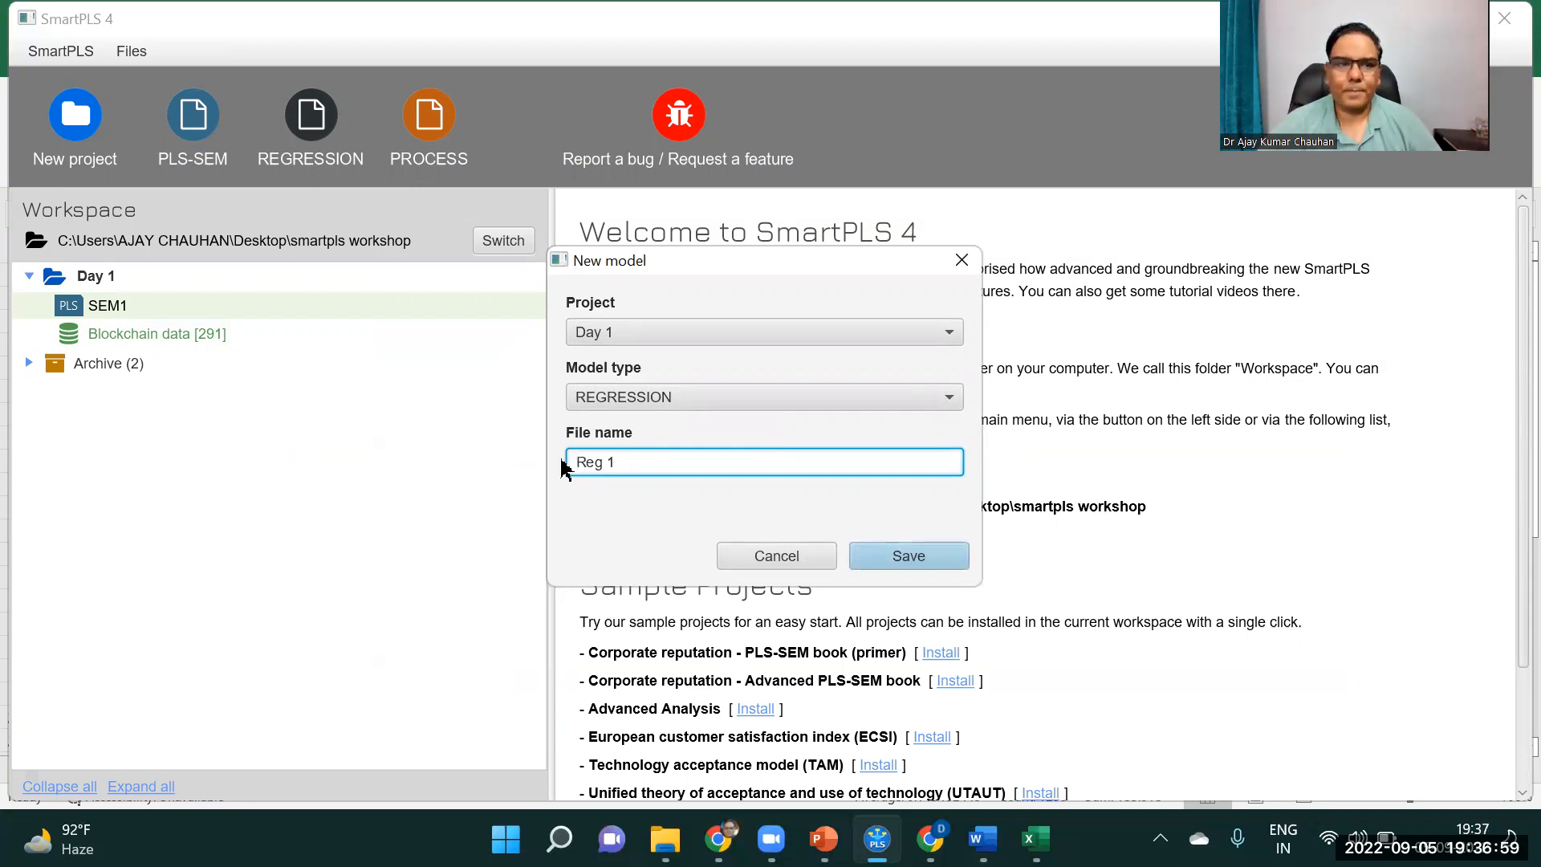
pyautogui.click(913, 561)
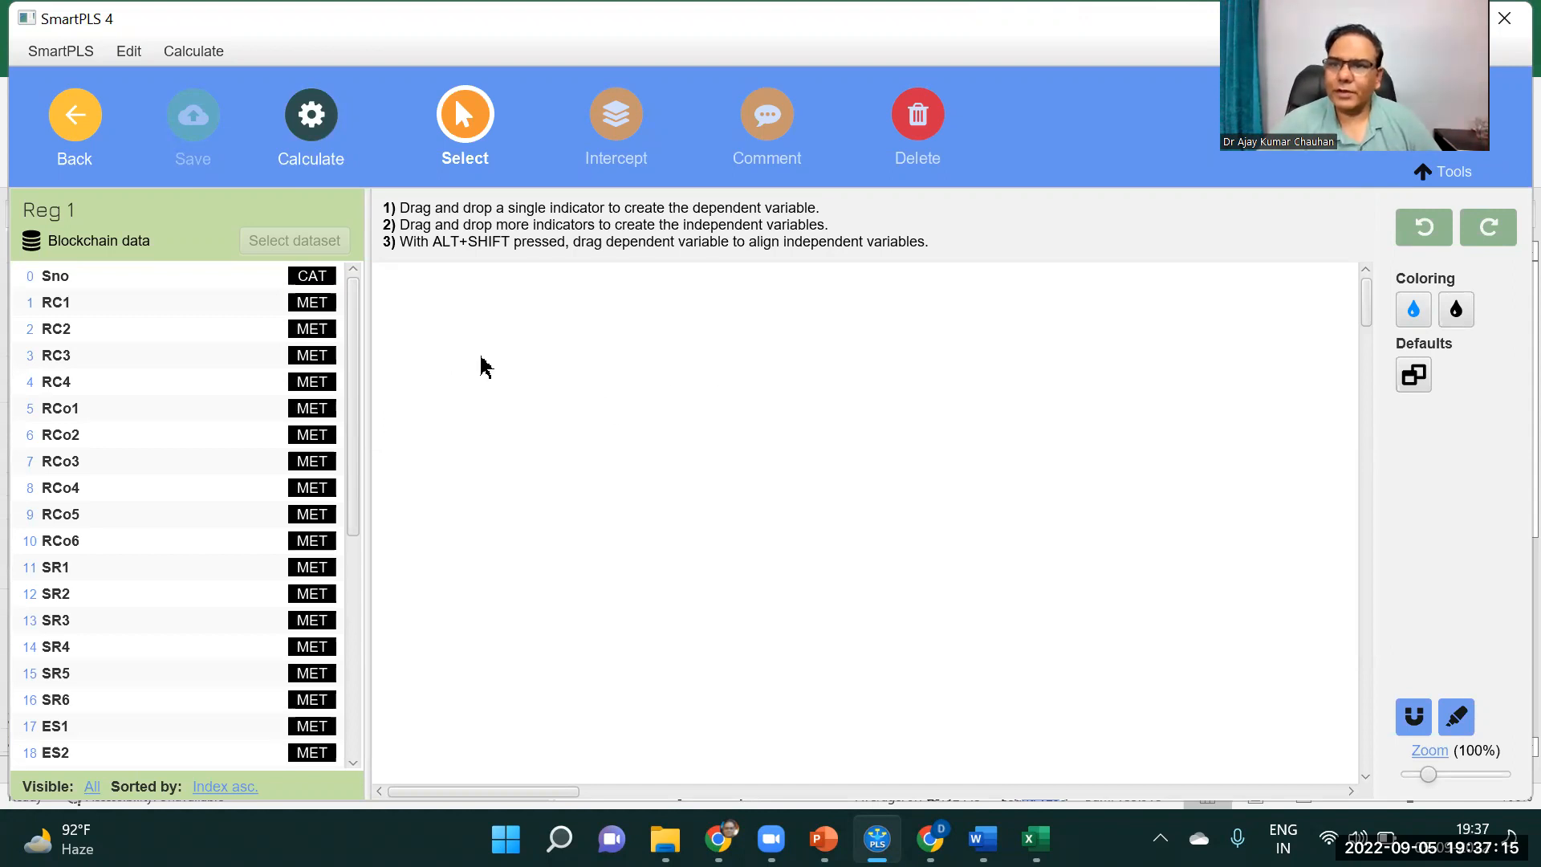
# - Set TotalCA as the dependent variable and add QCS1, QCS5, CA2 and CA4 as its independent variables
pyautogui.moveTo(354, 345); pyautogui.dragTo(343, 653)
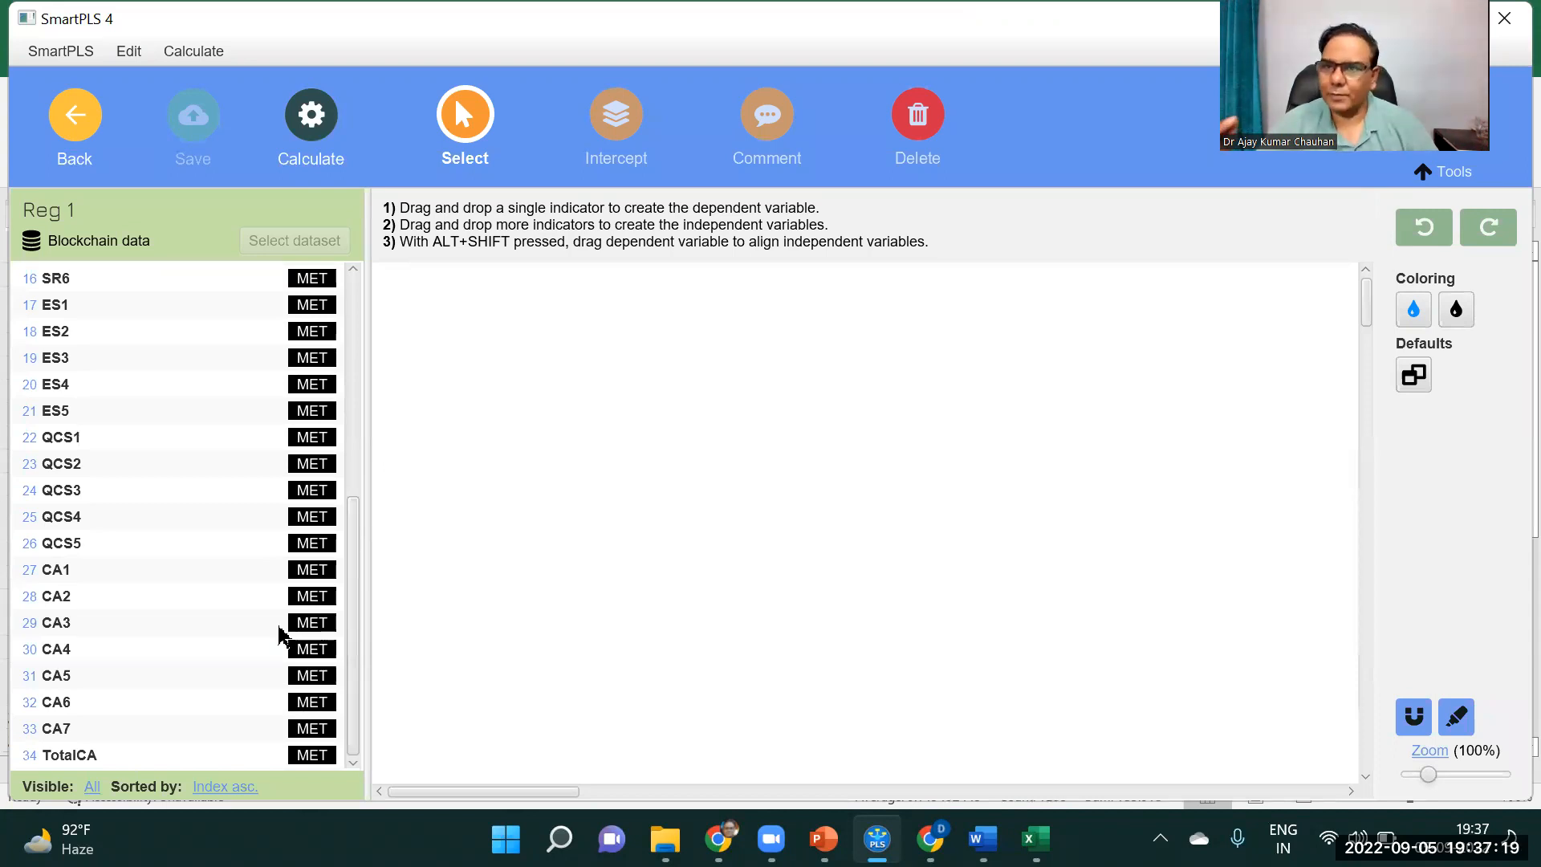
pyautogui.moveTo(84, 754); pyautogui.dragTo(549, 497)
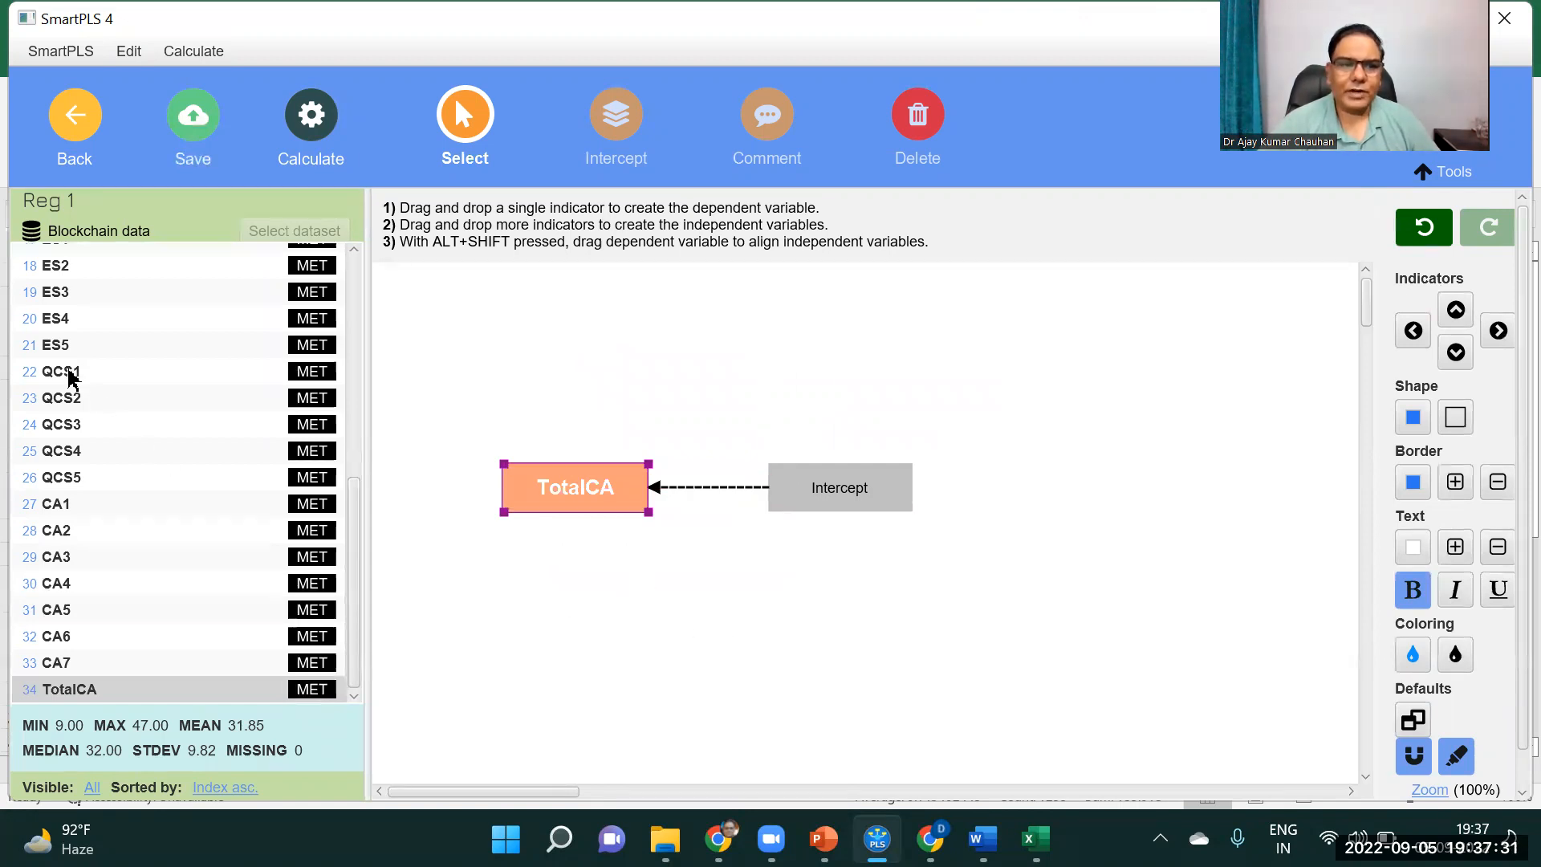
pyautogui.moveTo(71, 373); pyautogui.dragTo(590, 498)
pyautogui.moveTo(74, 481); pyautogui.dragTo(552, 490)
pyautogui.moveTo(72, 534); pyautogui.dragTo(558, 513)
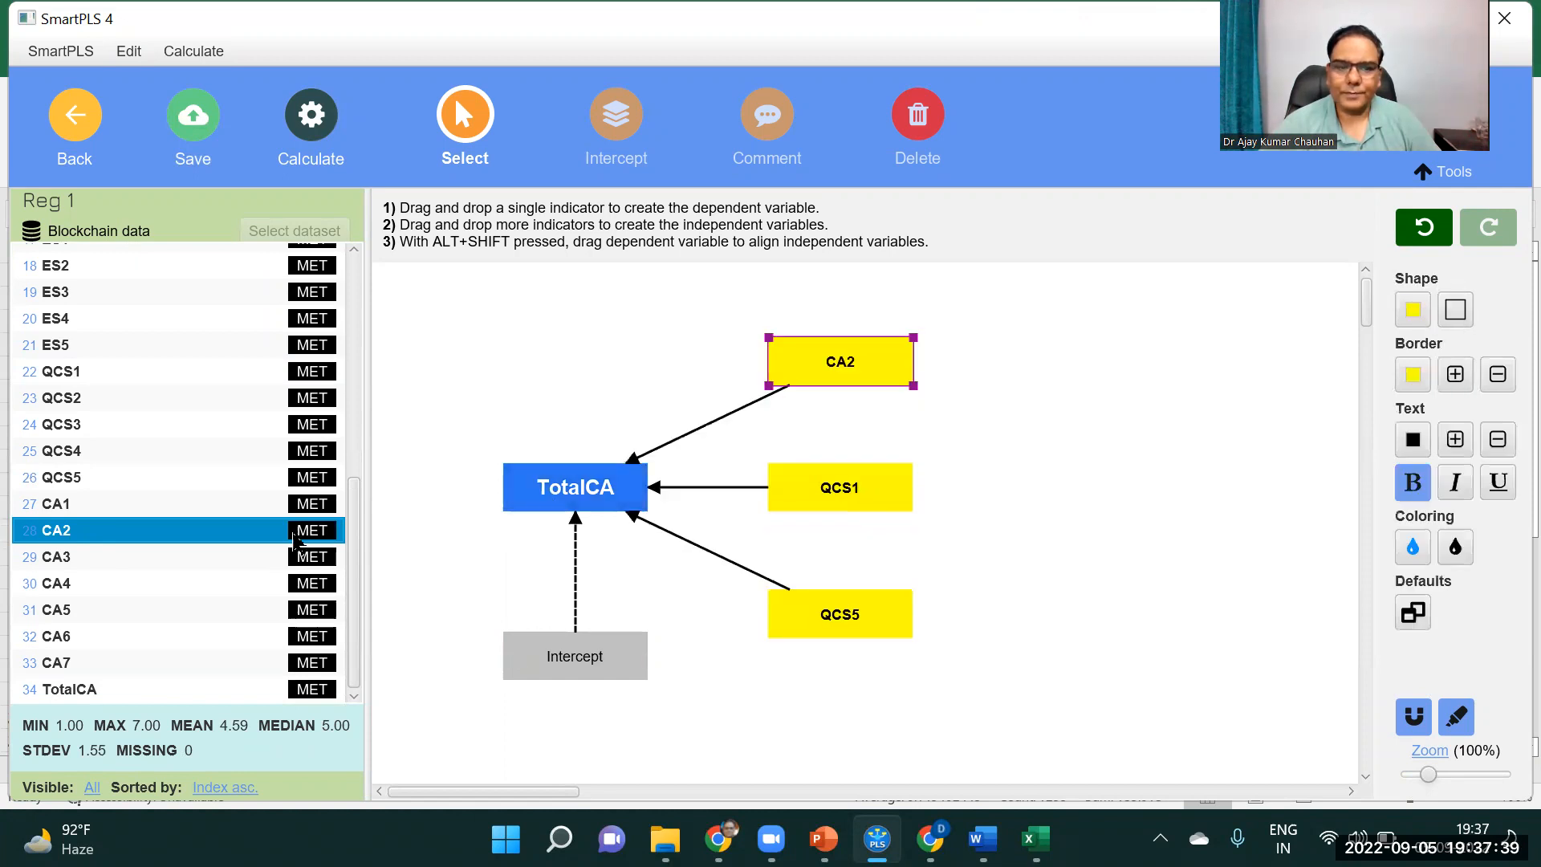
pyautogui.moveTo(68, 584); pyautogui.dragTo(556, 503)
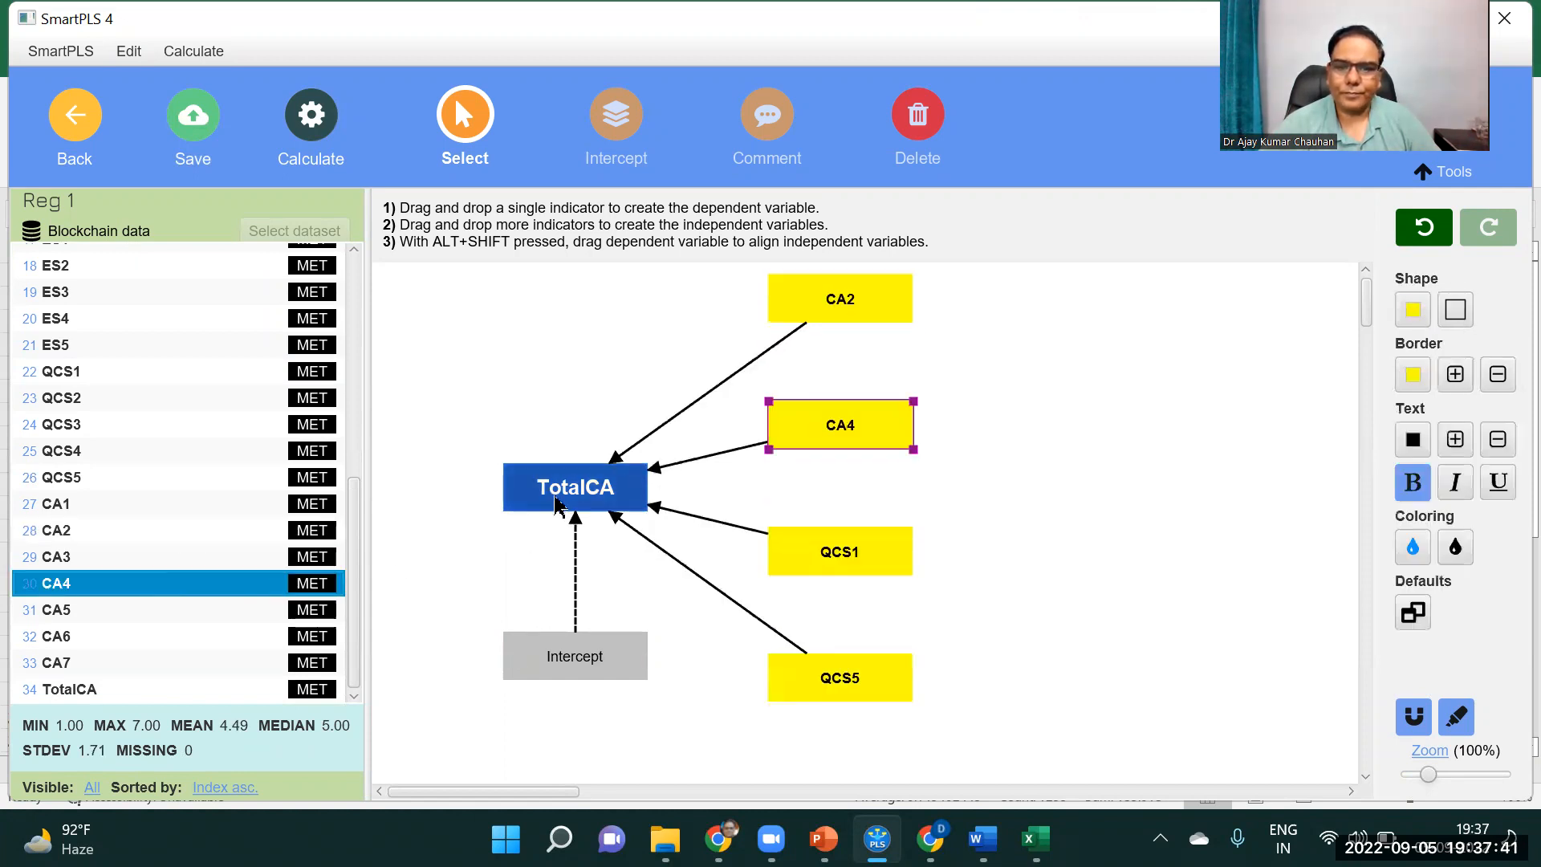
# - Move the four independent variables into a compact column farther from TotalCA, and save and close Reg 1
pyautogui.moveTo(782, 320); pyautogui.dragTo(973, 420)
pyautogui.moveTo(822, 552); pyautogui.dragTo(916, 489)
pyautogui.moveTo(831, 674); pyautogui.dragTo(919, 546)
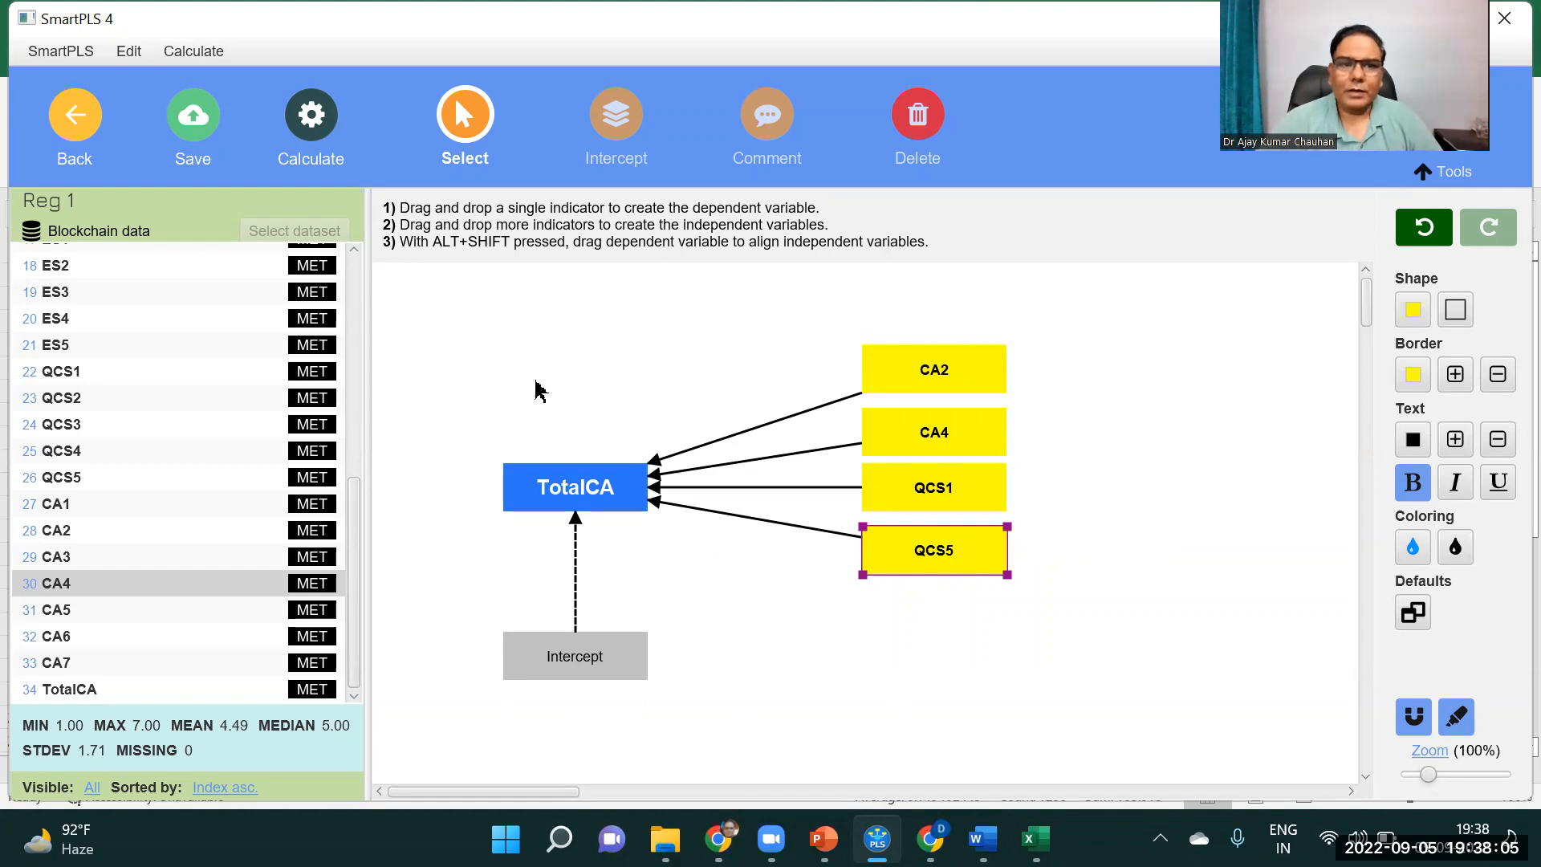
pyautogui.click(67, 131)
pyautogui.click(730, 469)
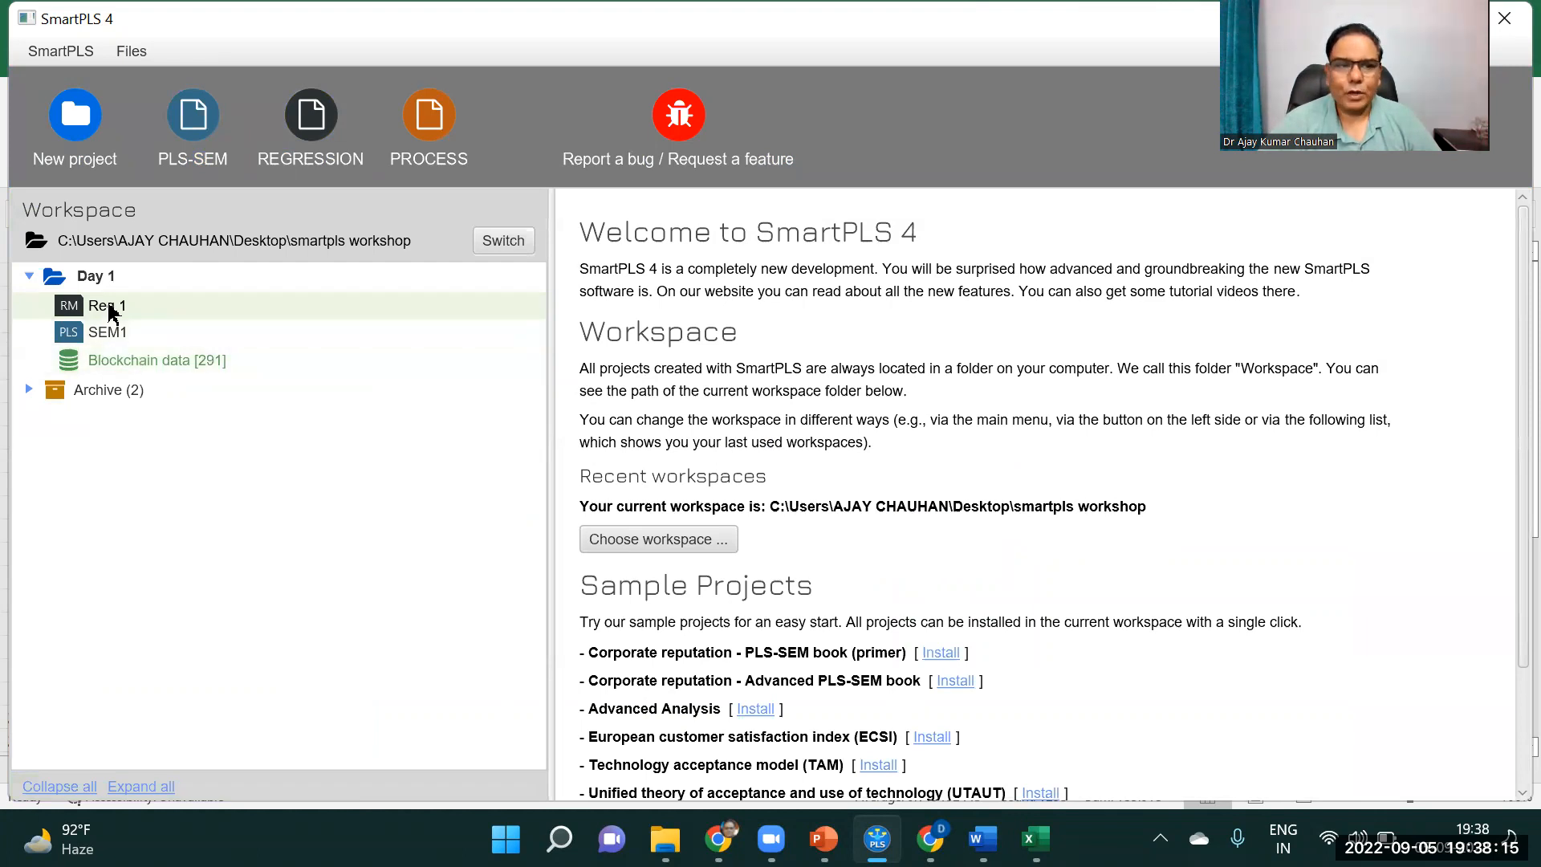
# - Reopen the SEM1 model from the Day 1 project
pyautogui.click(102, 335)
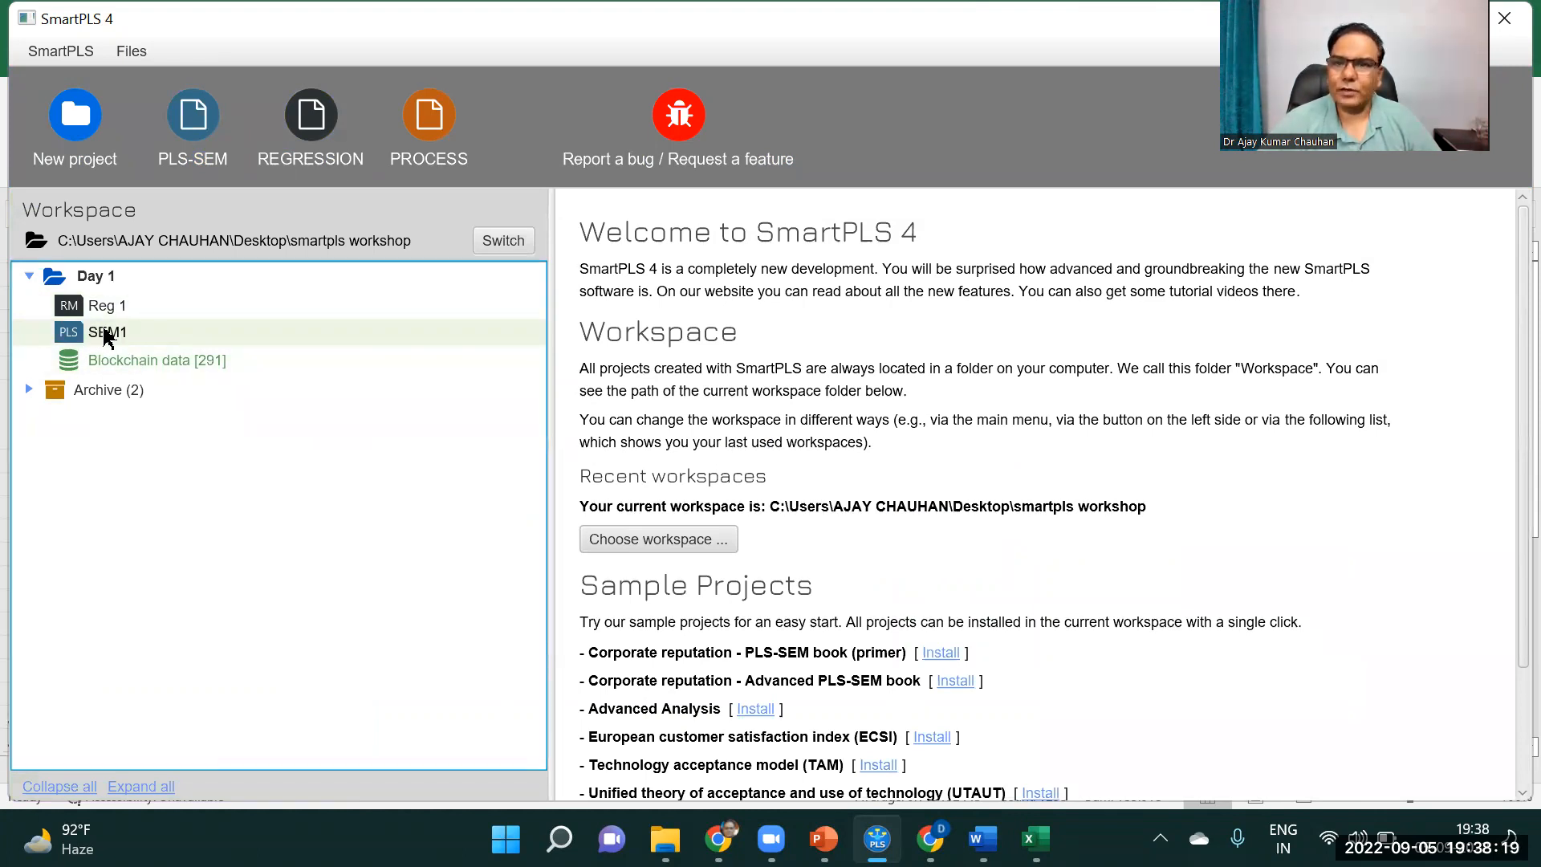
pyautogui.doubleClick(104, 334)
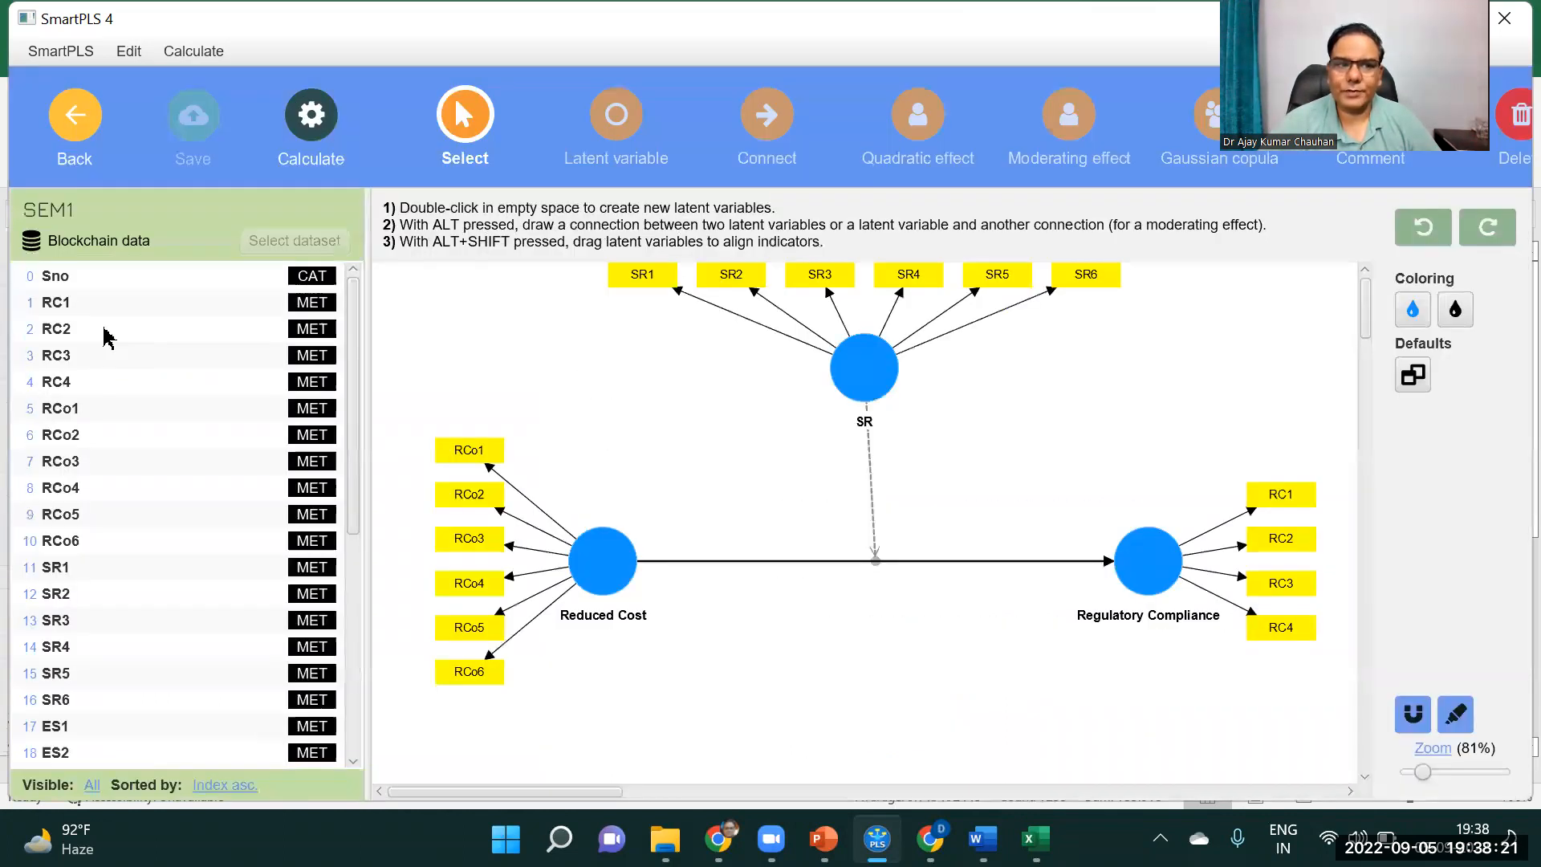
pyautogui.click(1027, 542)
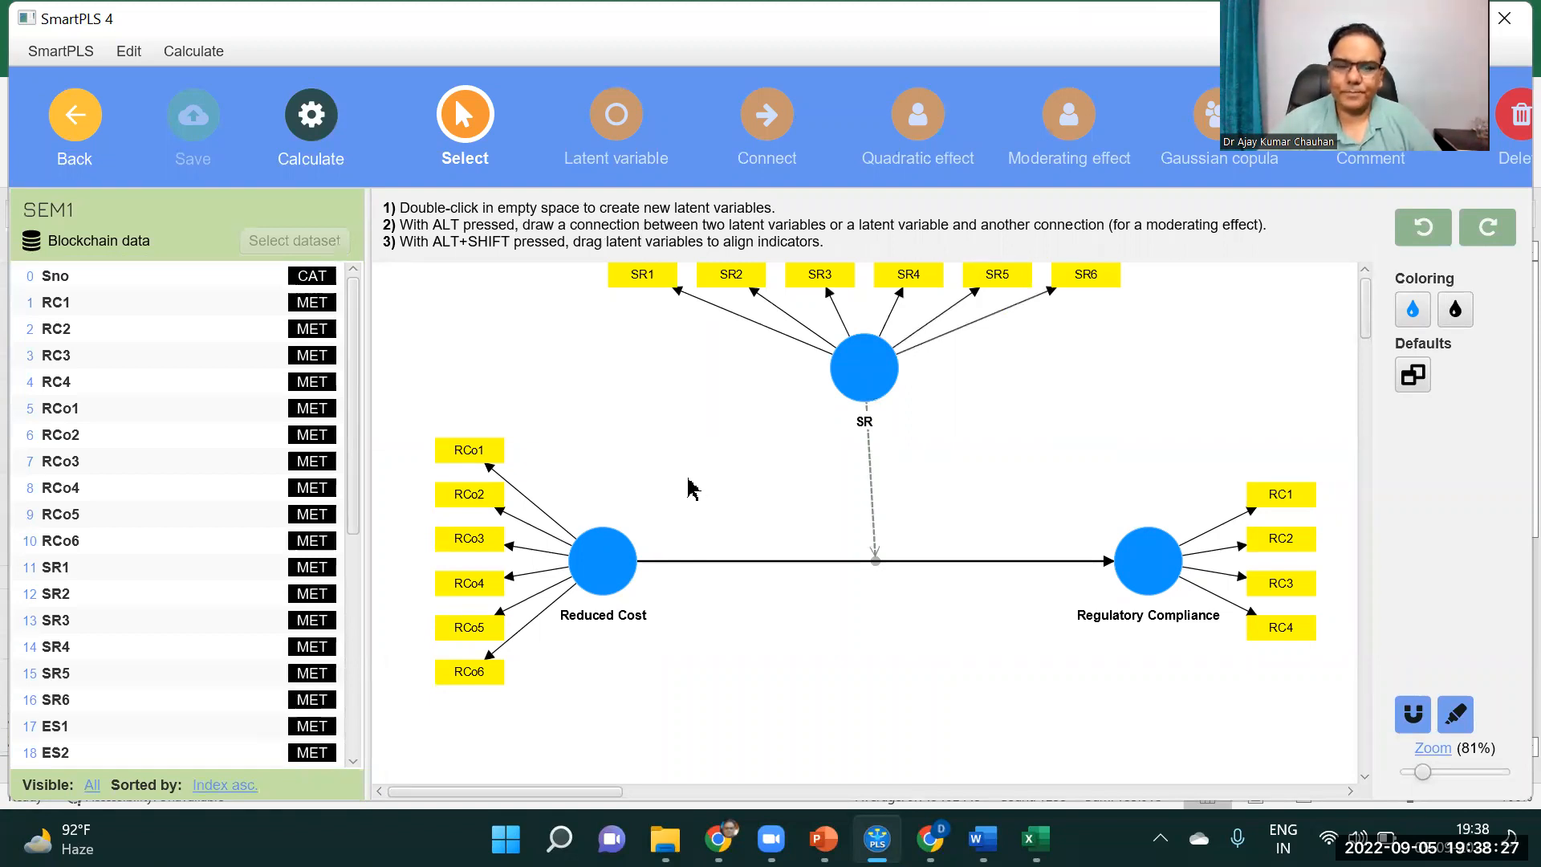
# - Hide the indicators of Reduced Cost and show them again
pyautogui.click(603, 560)
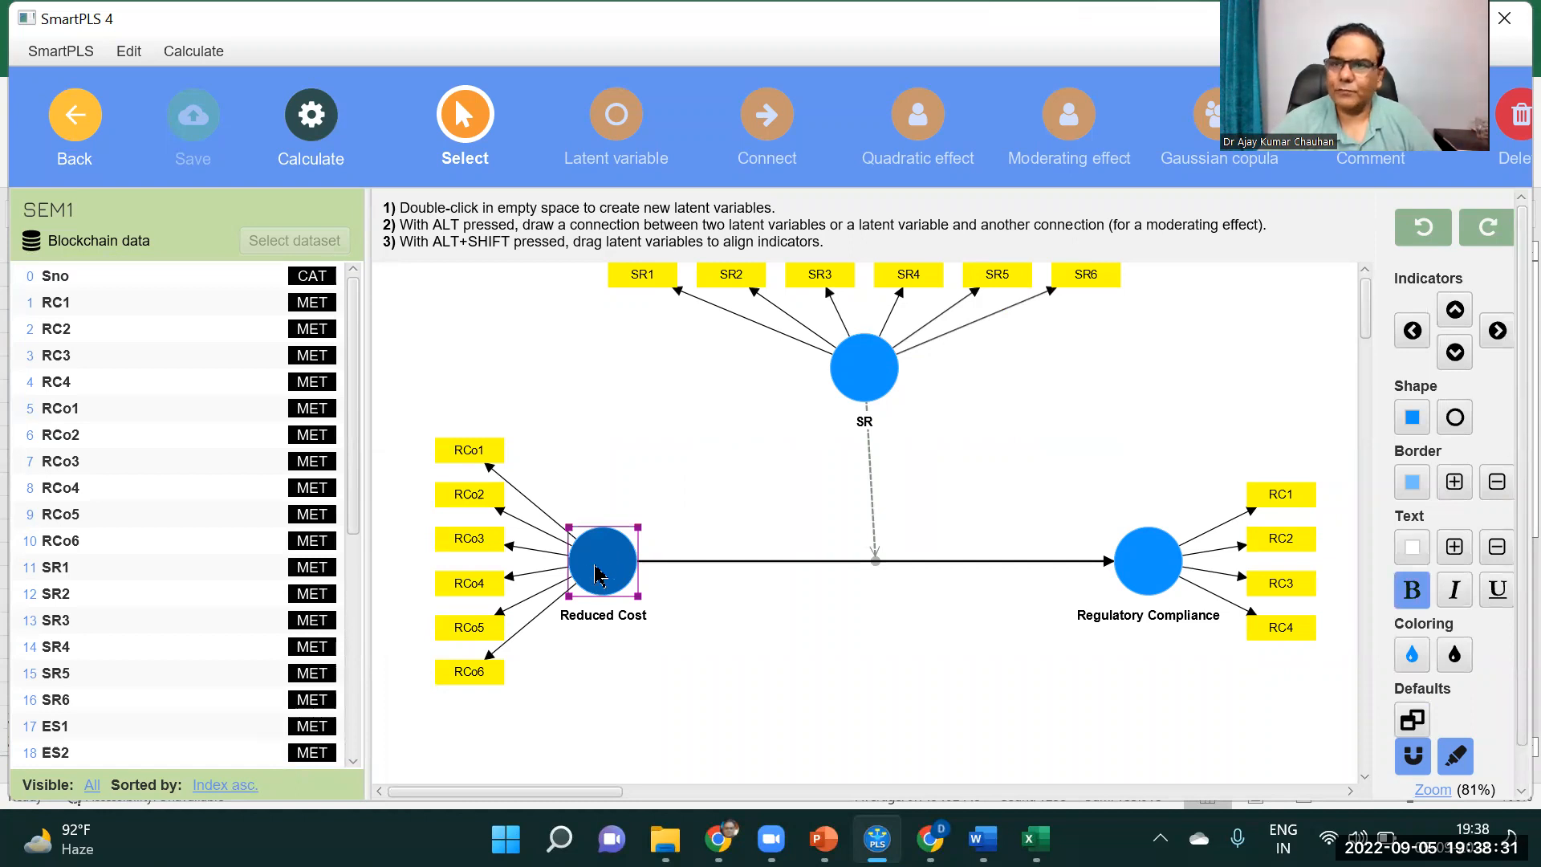
pyautogui.rightClick(612, 562)
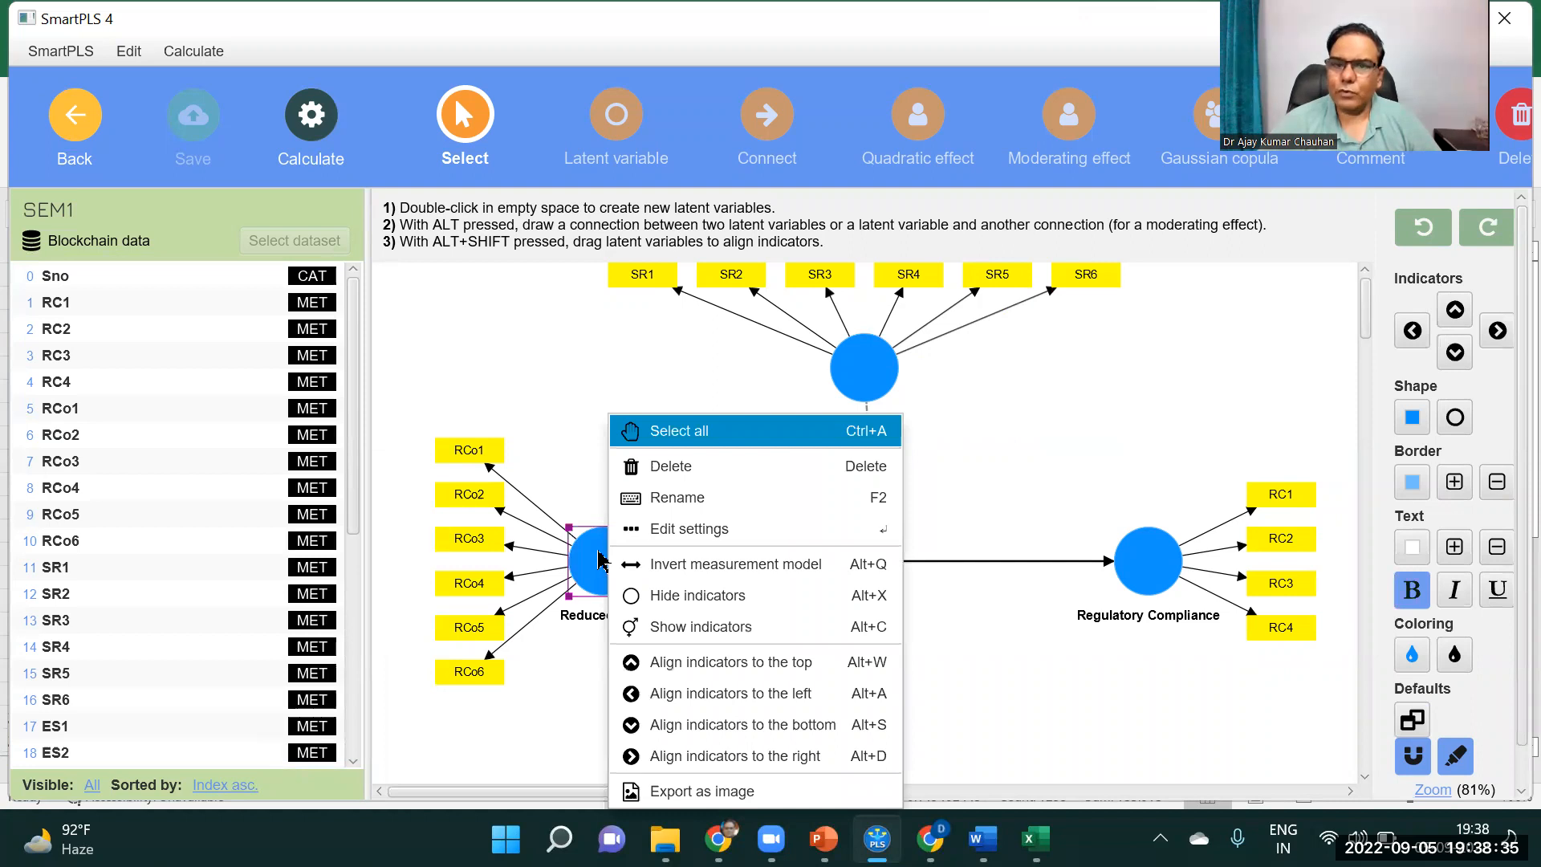
pyautogui.click(679, 607)
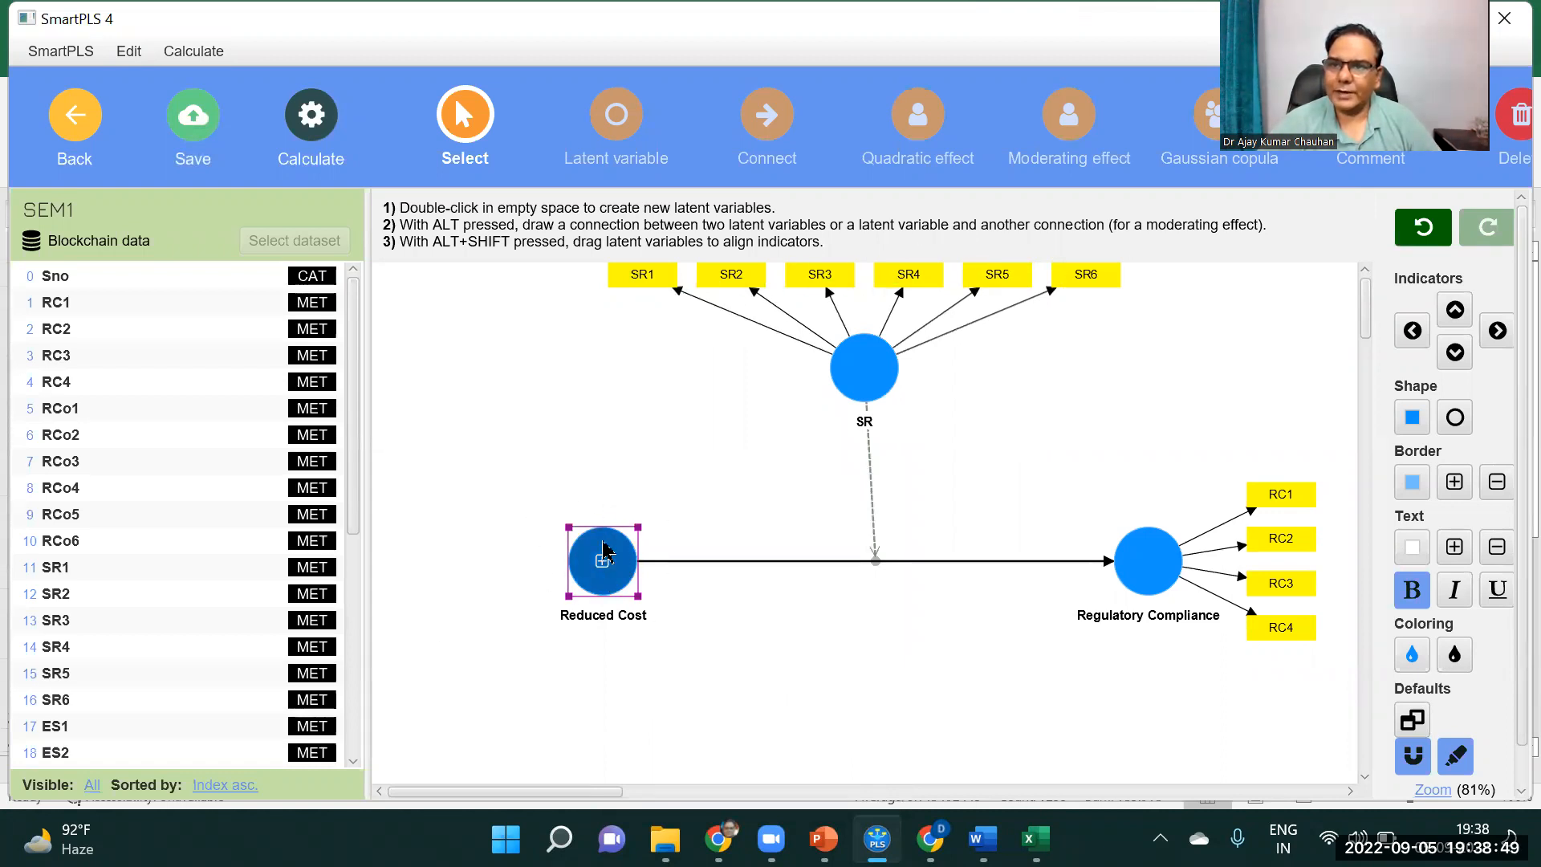
pyautogui.rightClick(614, 570)
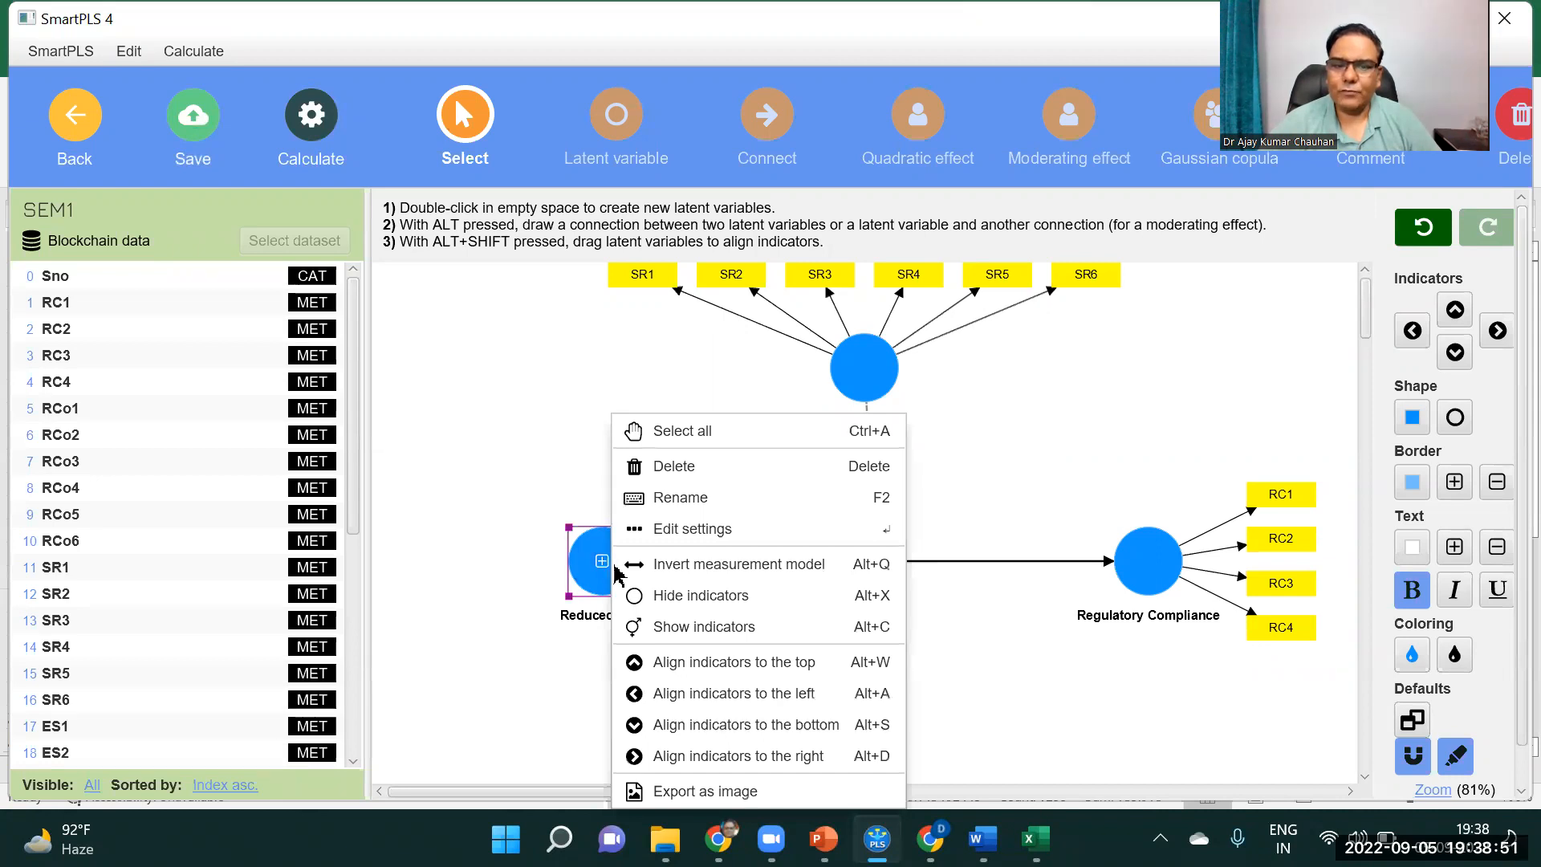
pyautogui.click(702, 630)
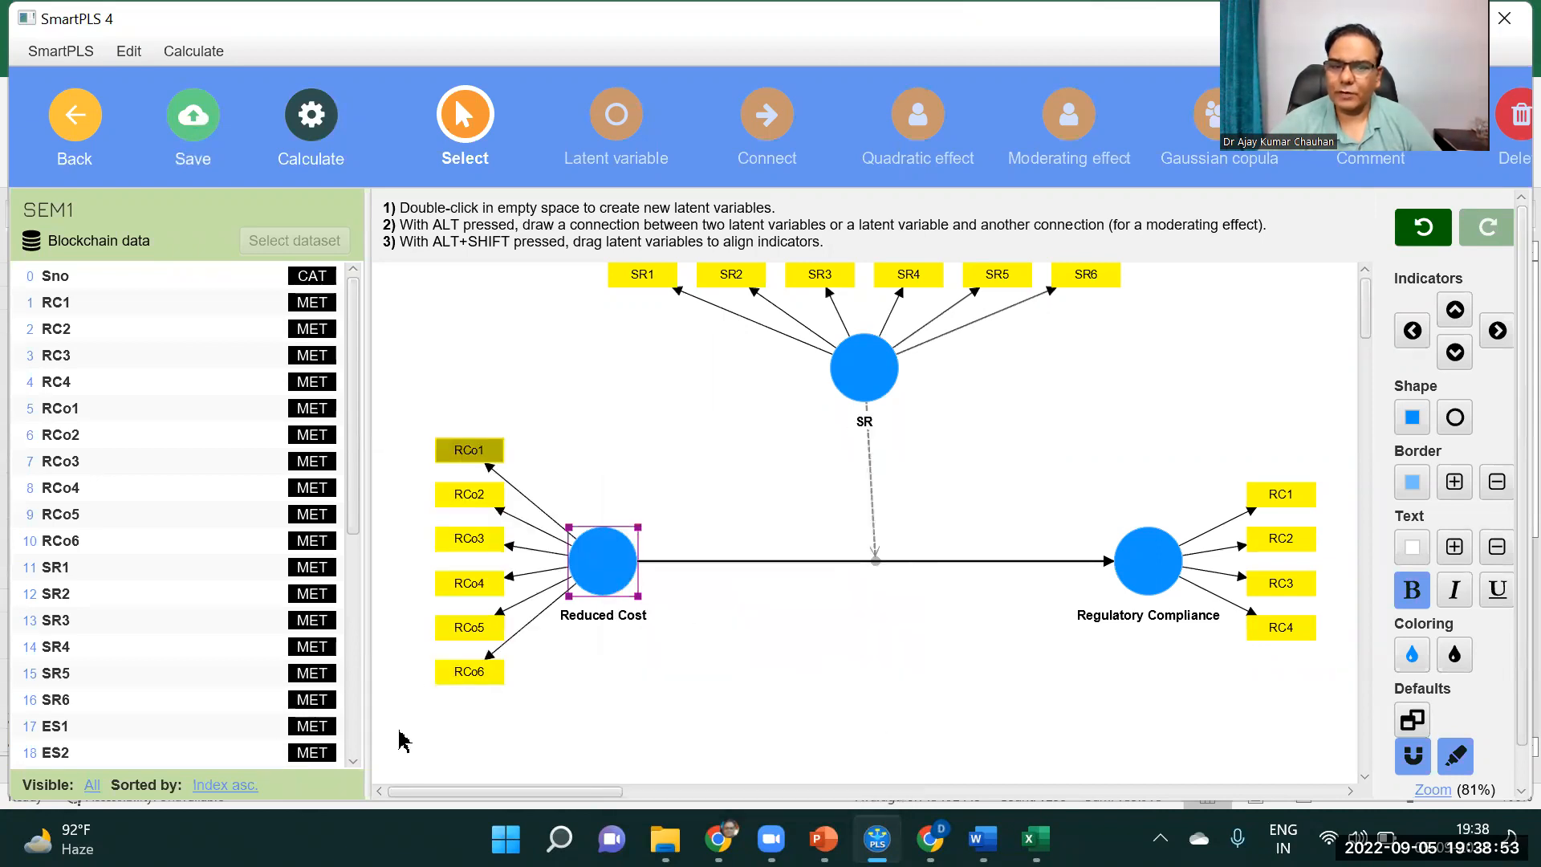
# - Hide the indicators of Reduced Cost, SR and Regulatory Compliance so only the structural model is drawn
pyautogui.rightClick(602, 559)
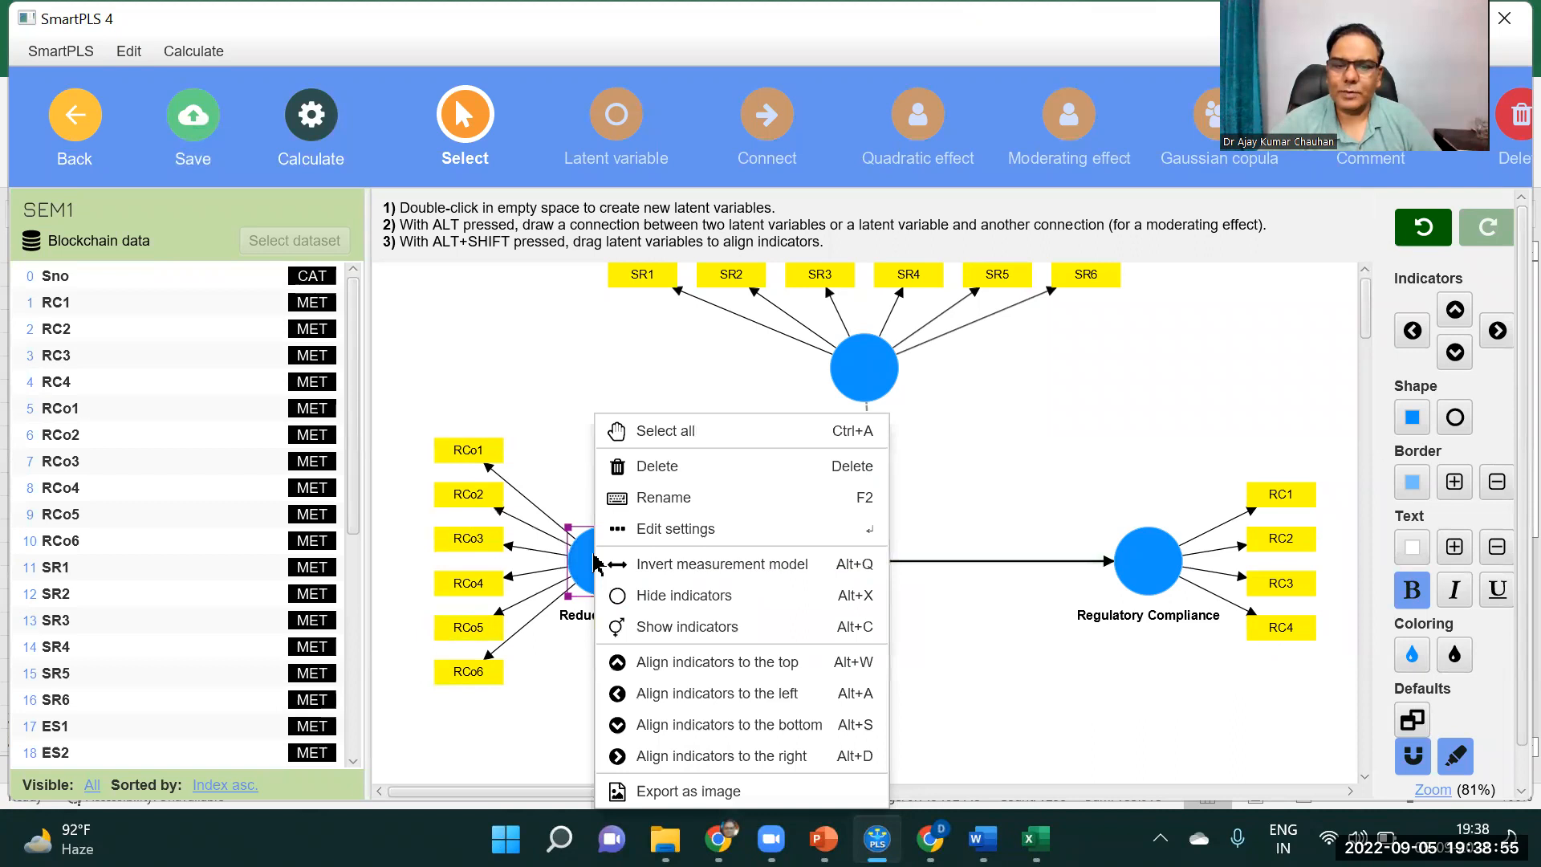
pyautogui.click(699, 594)
pyautogui.rightClick(843, 368)
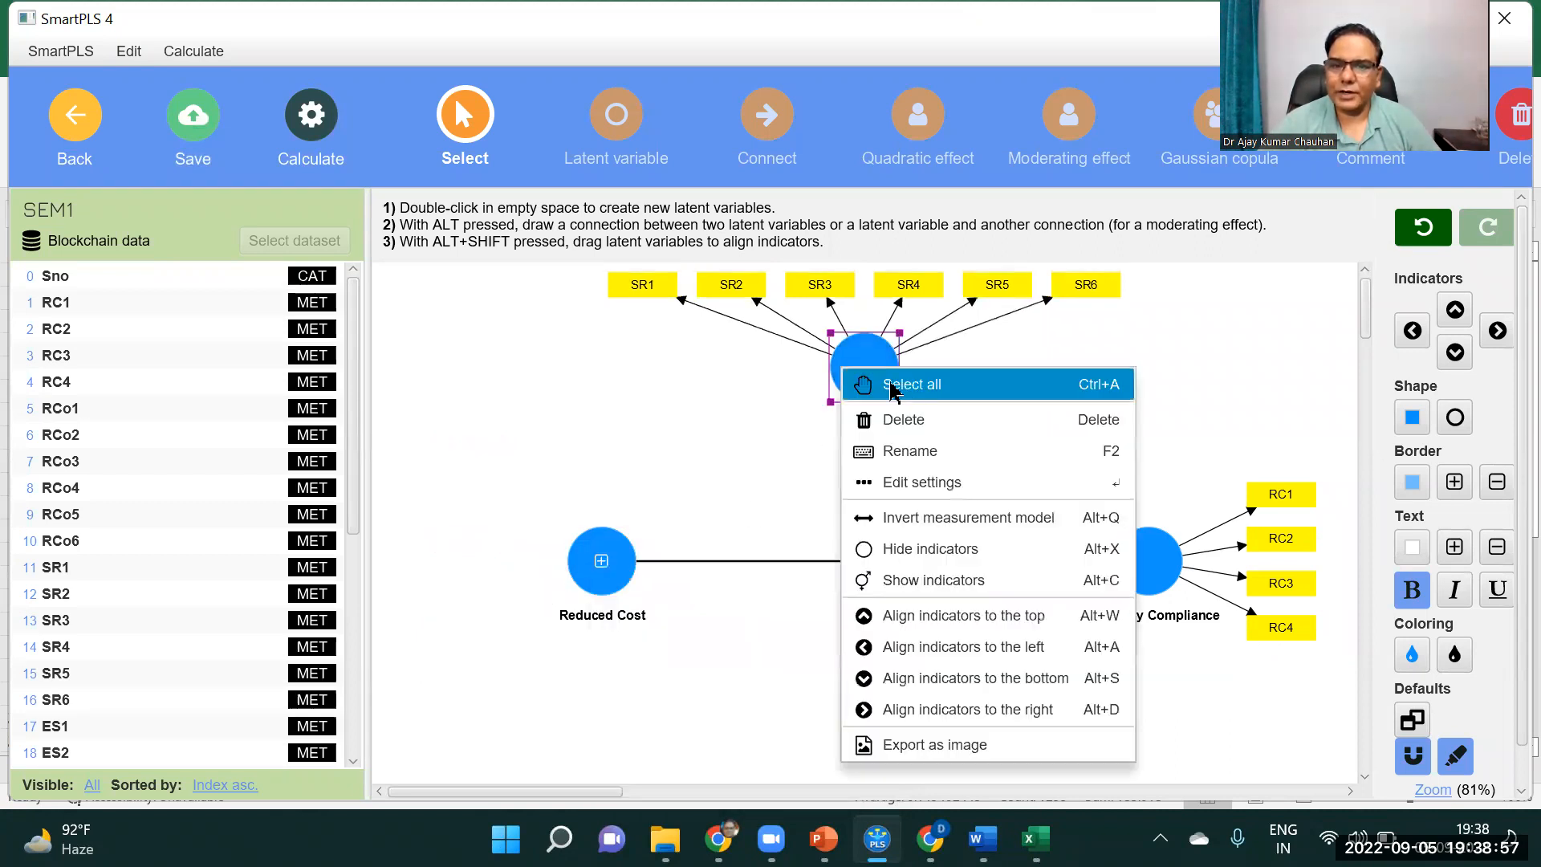
pyautogui.click(928, 548)
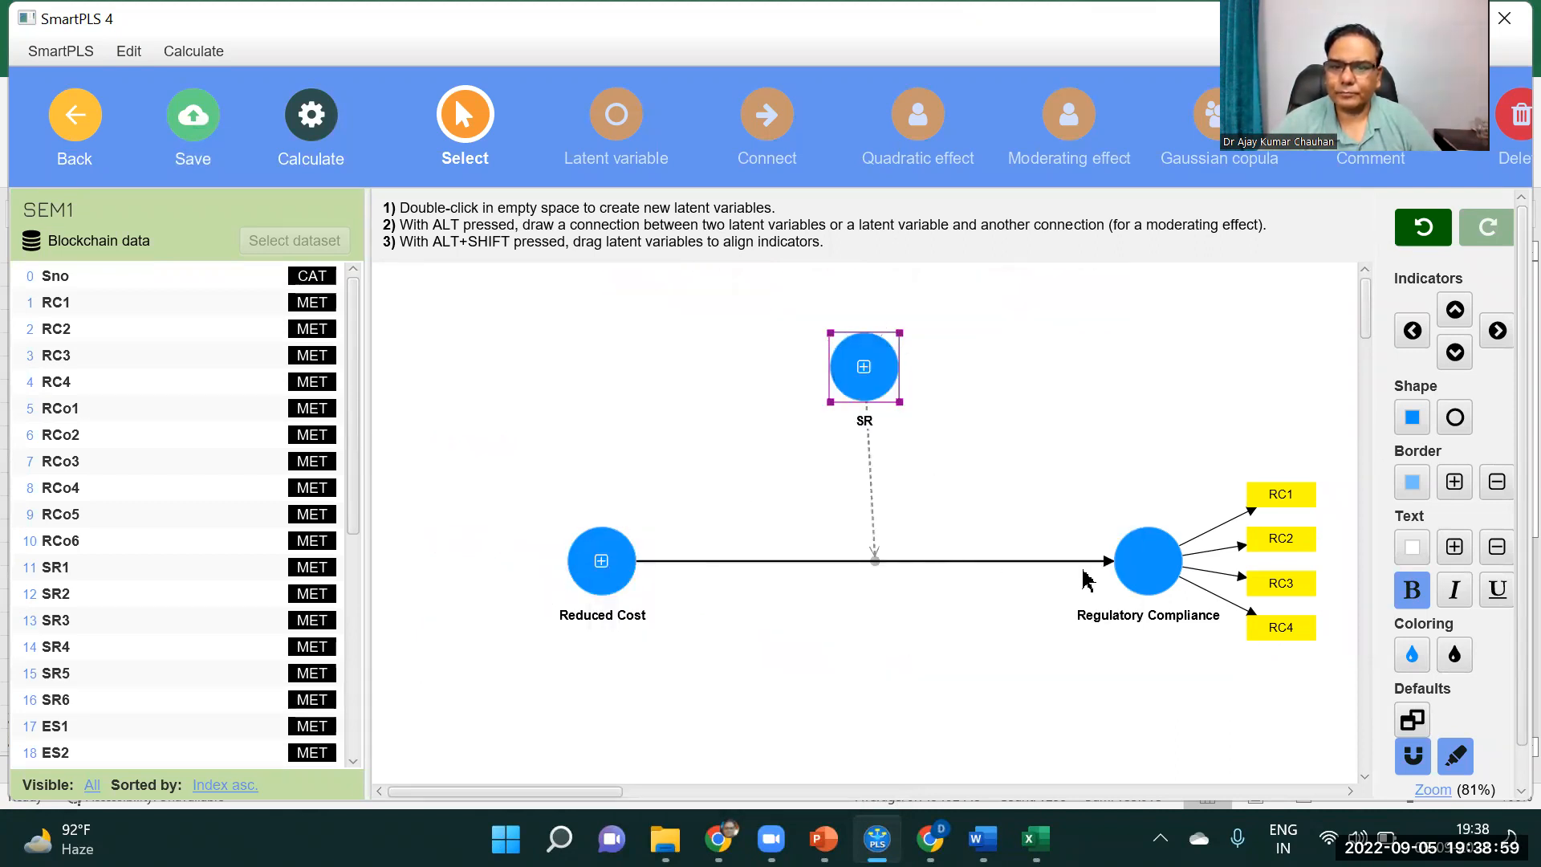
pyautogui.rightClick(1176, 562)
pyautogui.click(1288, 595)
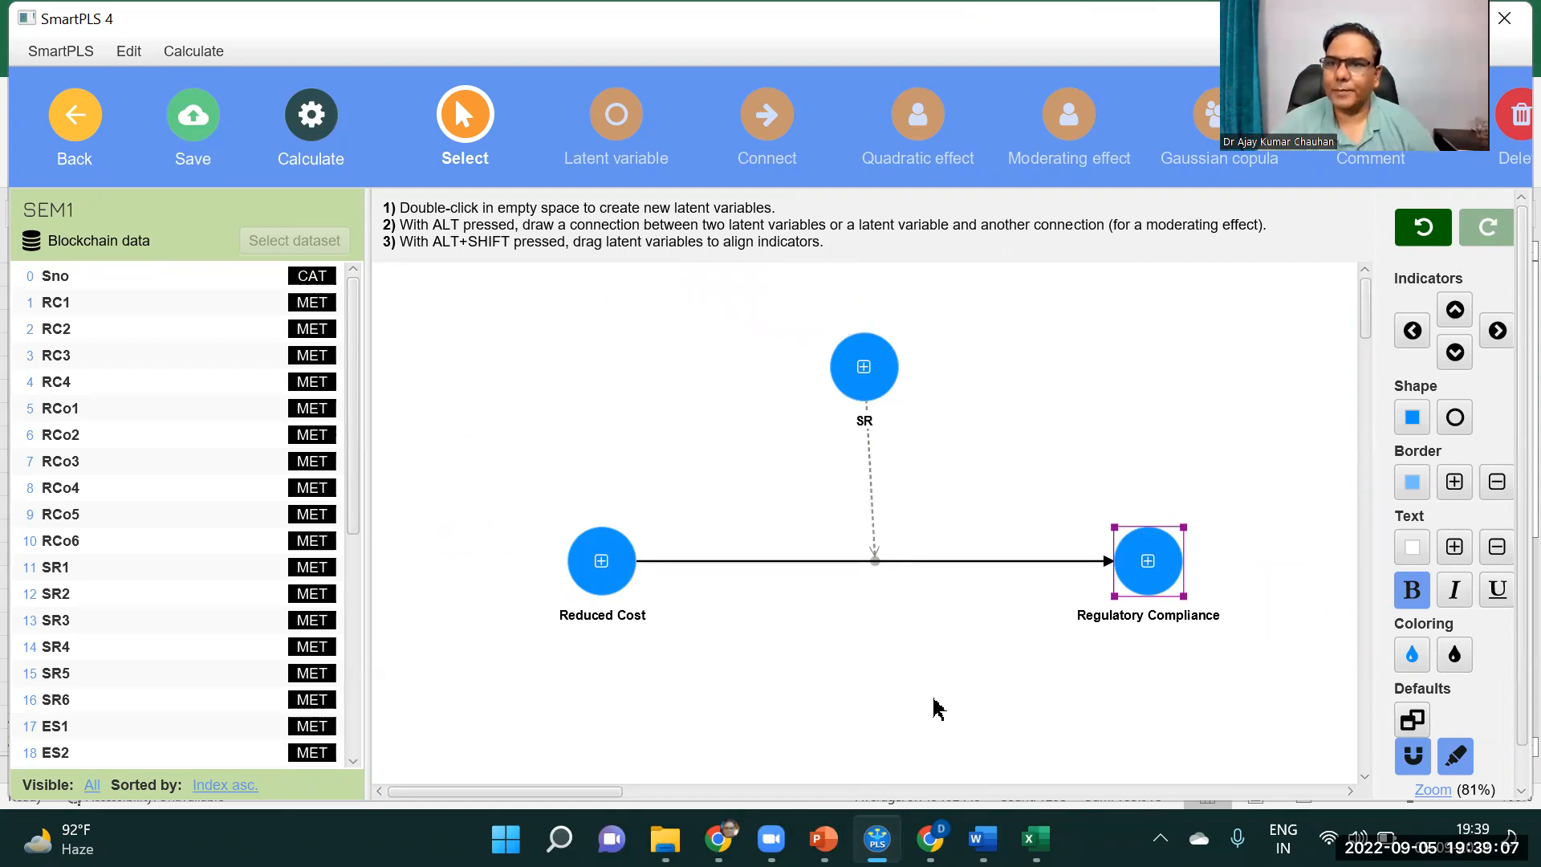
# - Show the hidden indicators of Reduced Cost, SR and Regulatory Compliance again
pyautogui.click(602, 591)
pyautogui.rightClick(600, 595)
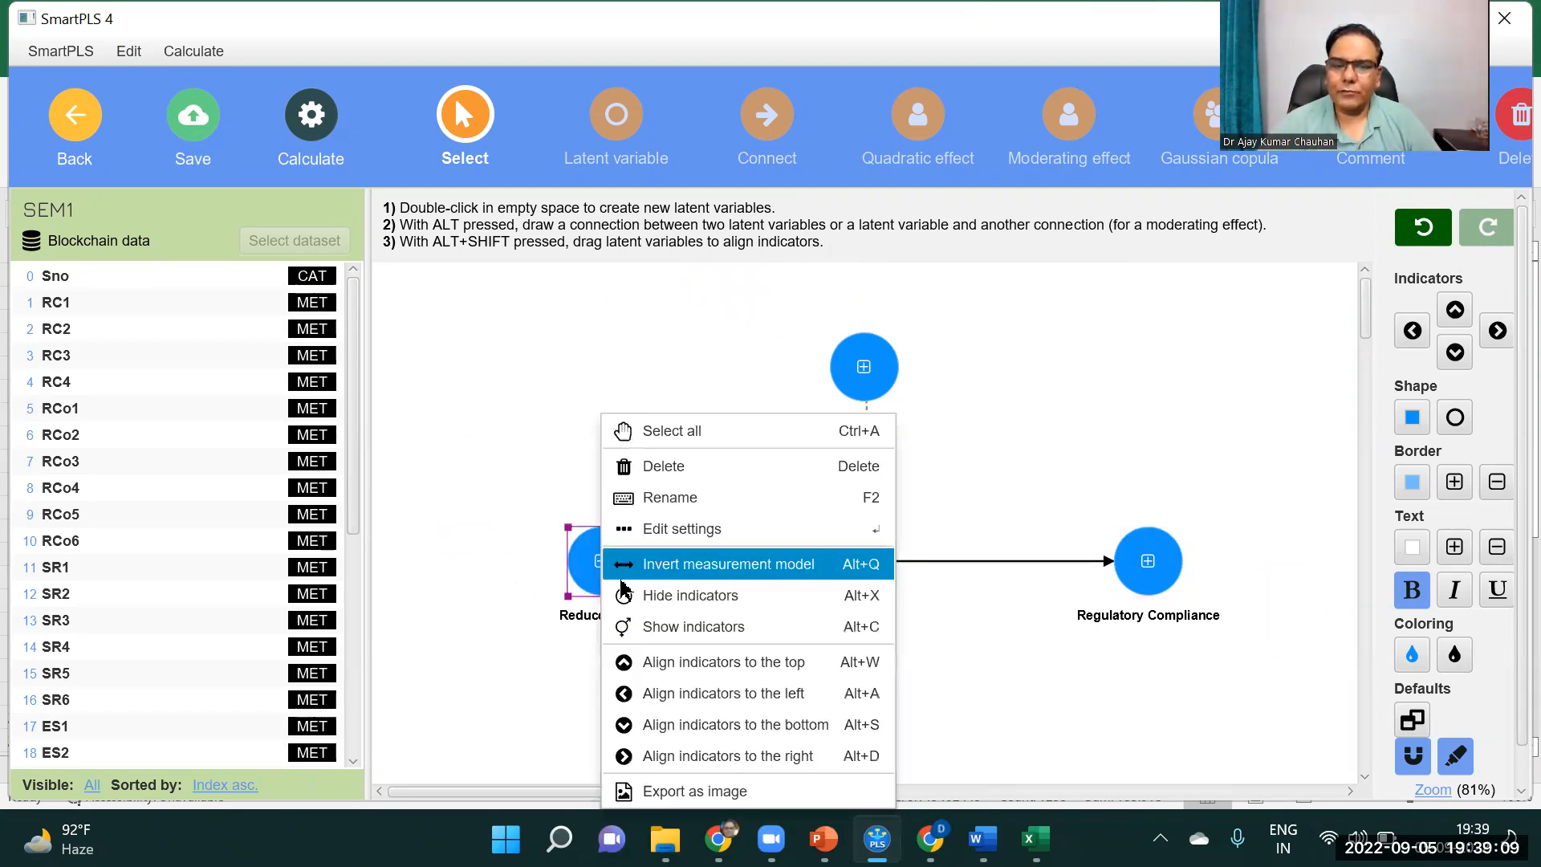
pyautogui.click(674, 631)
pyautogui.click(880, 374)
pyautogui.rightClick(880, 372)
pyautogui.click(971, 582)
pyautogui.click(1147, 562)
pyautogui.rightClick(1146, 563)
pyautogui.click(1233, 624)
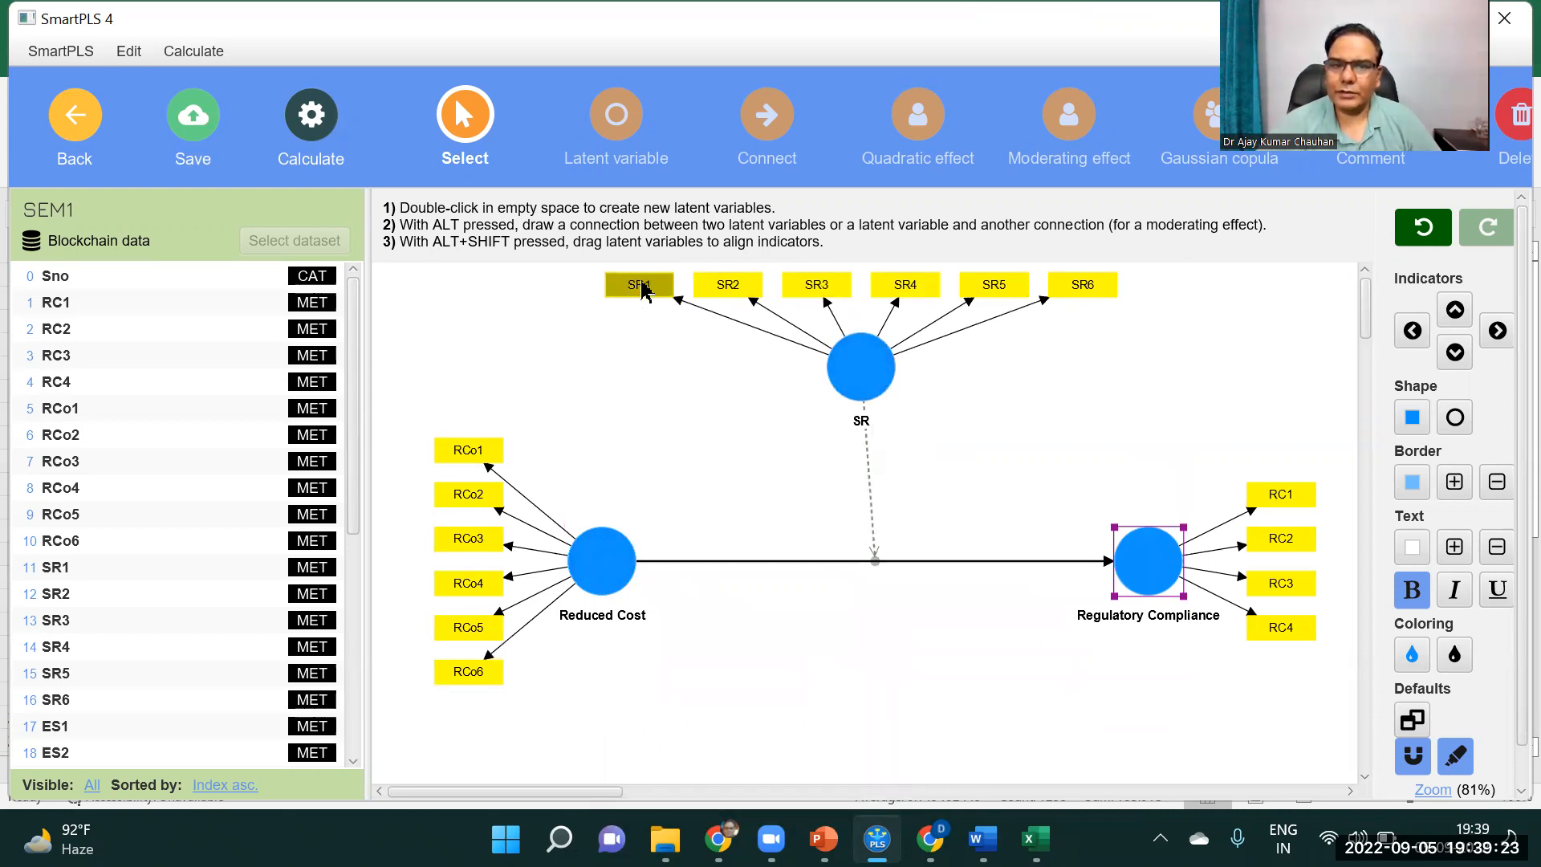
# - Align SR's indicators to the left of the construct, and realign them to the bottom
pyautogui.click(855, 375)
pyautogui.rightClick(855, 375)
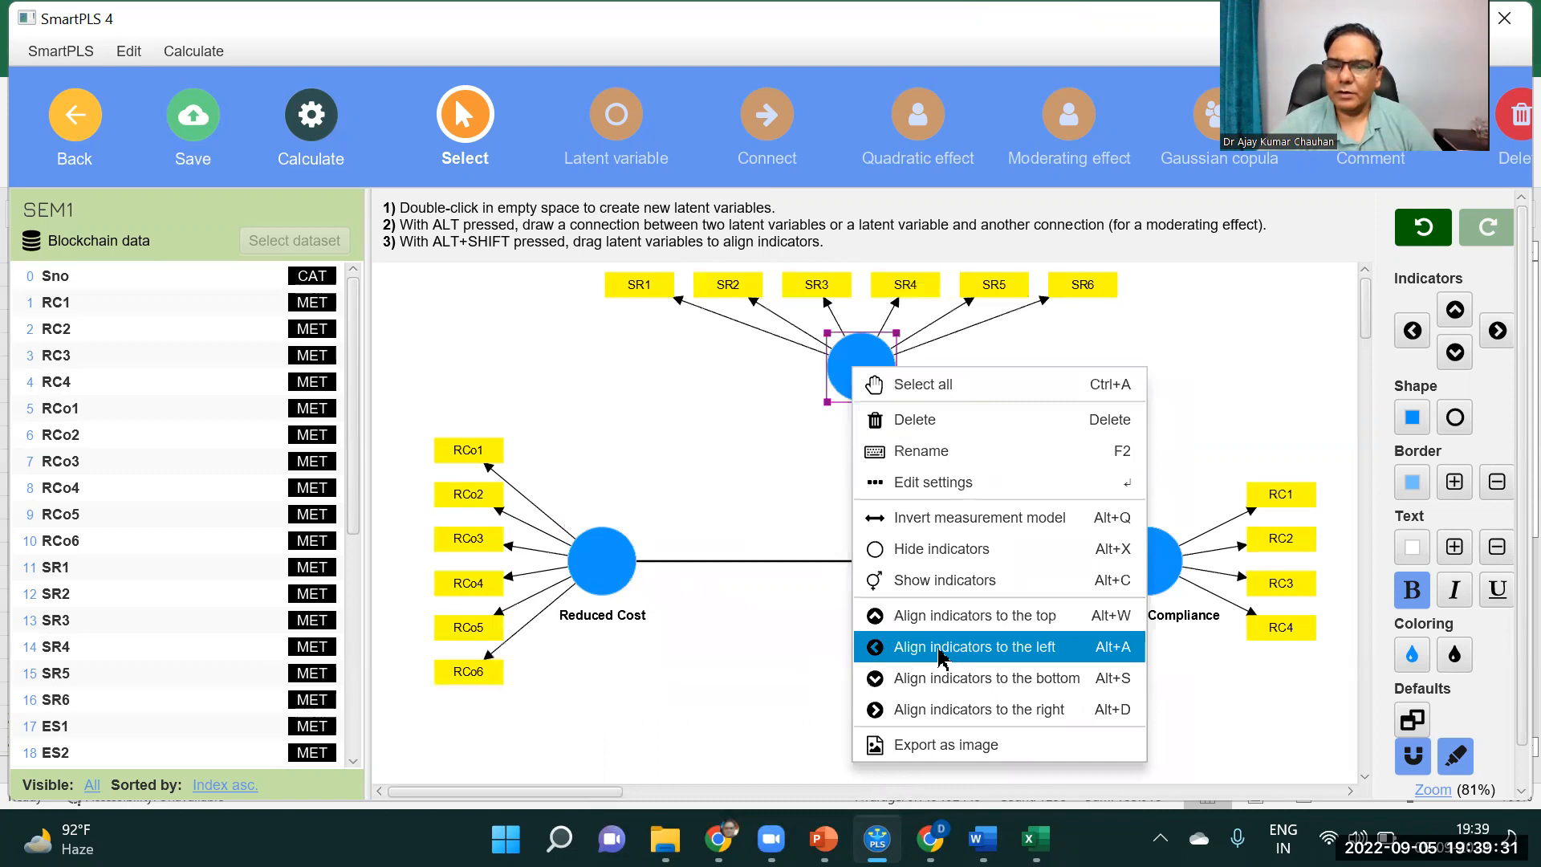
pyautogui.click(1030, 648)
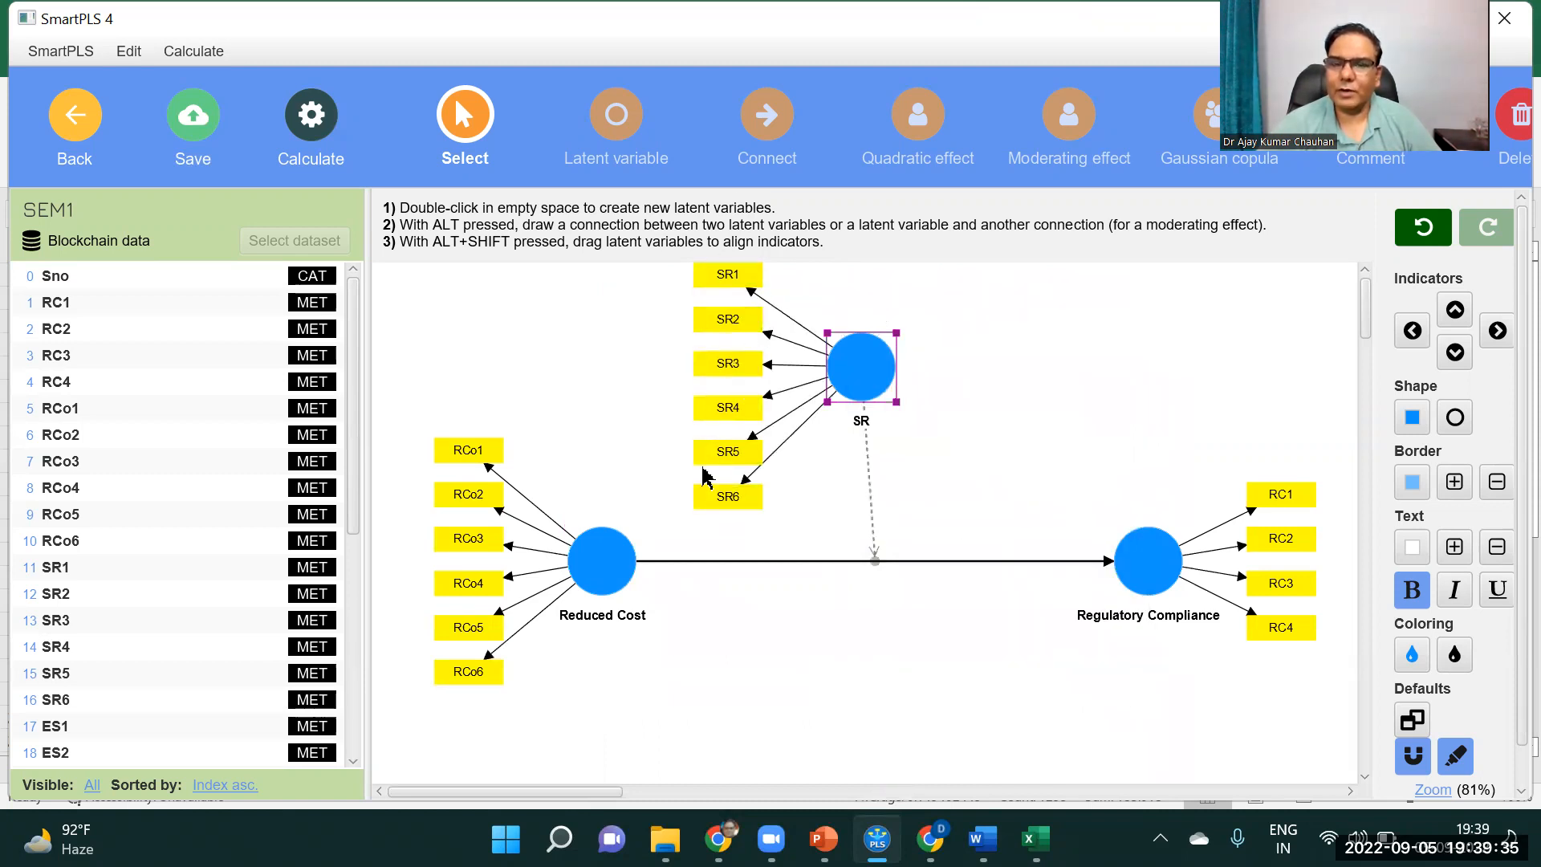
pyautogui.rightClick(867, 365)
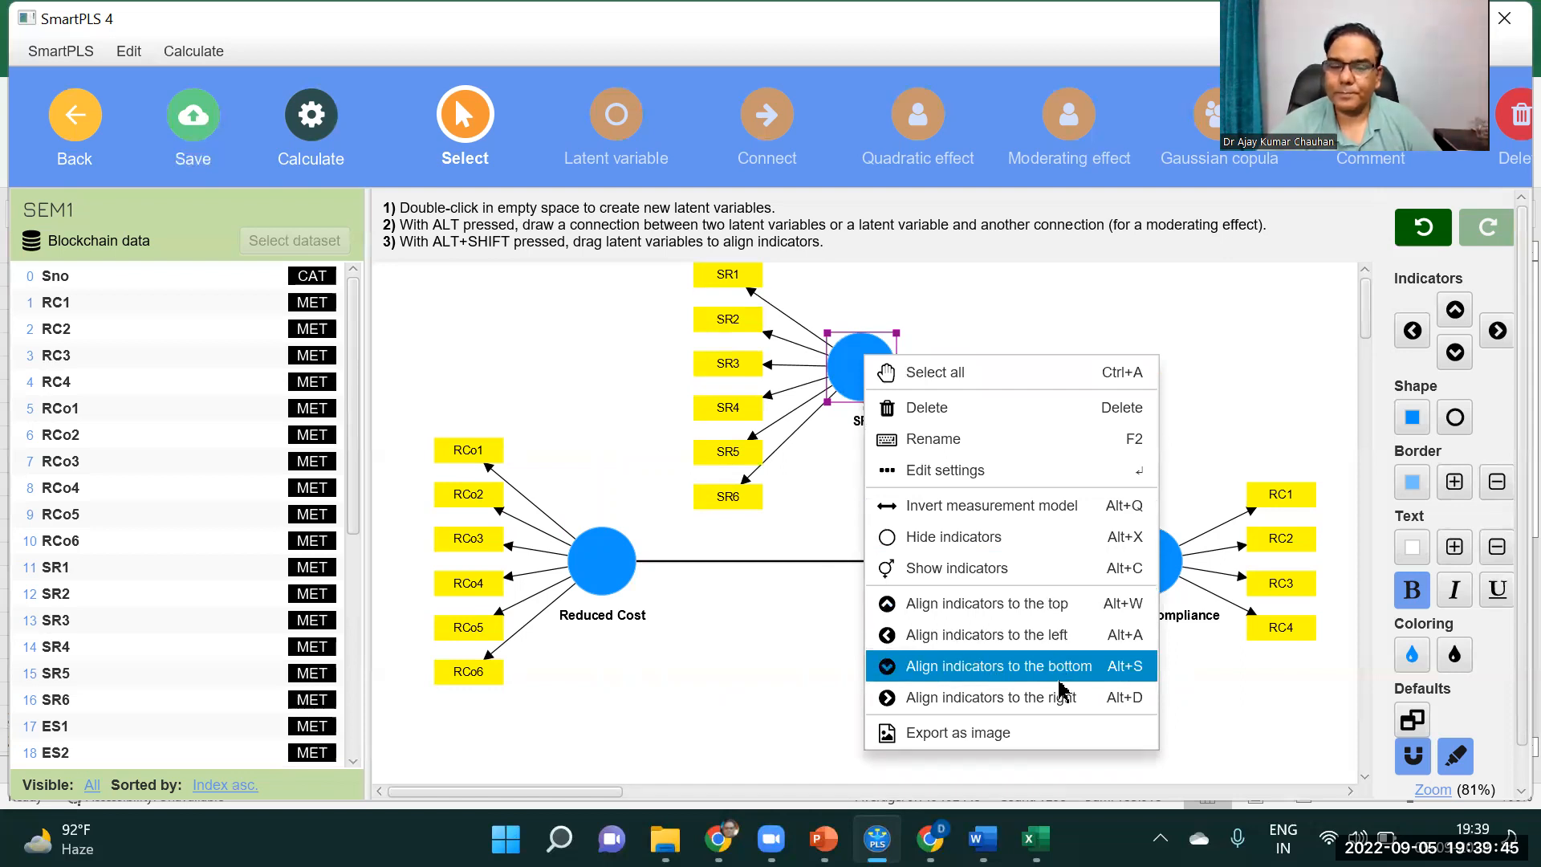
pyautogui.click(961, 675)
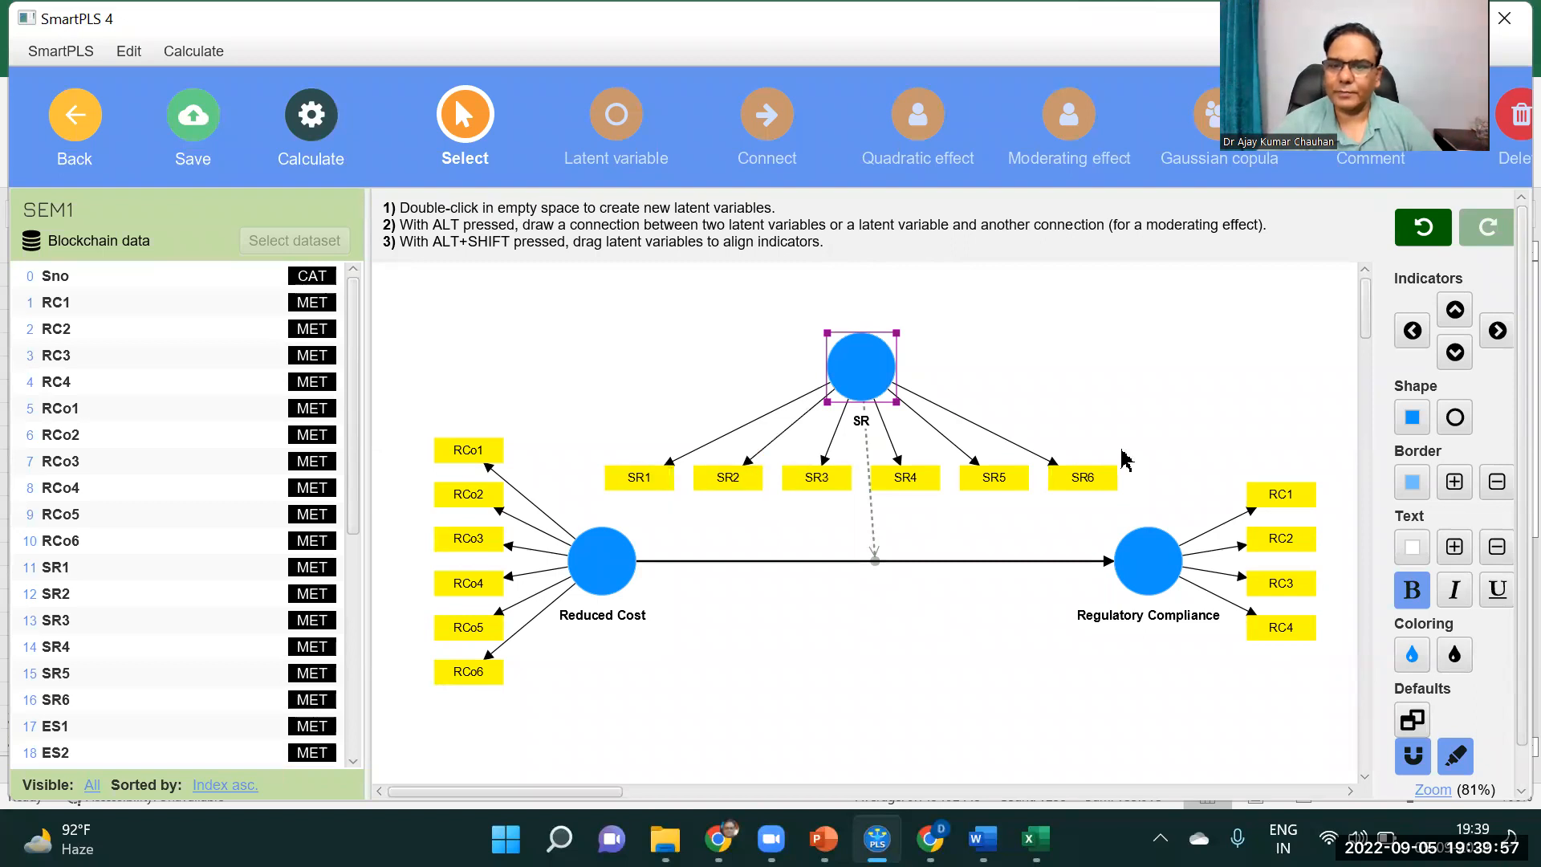
# - Align SR's indicators to the right of the construct, and realign them to the top
pyautogui.rightClick(862, 371)
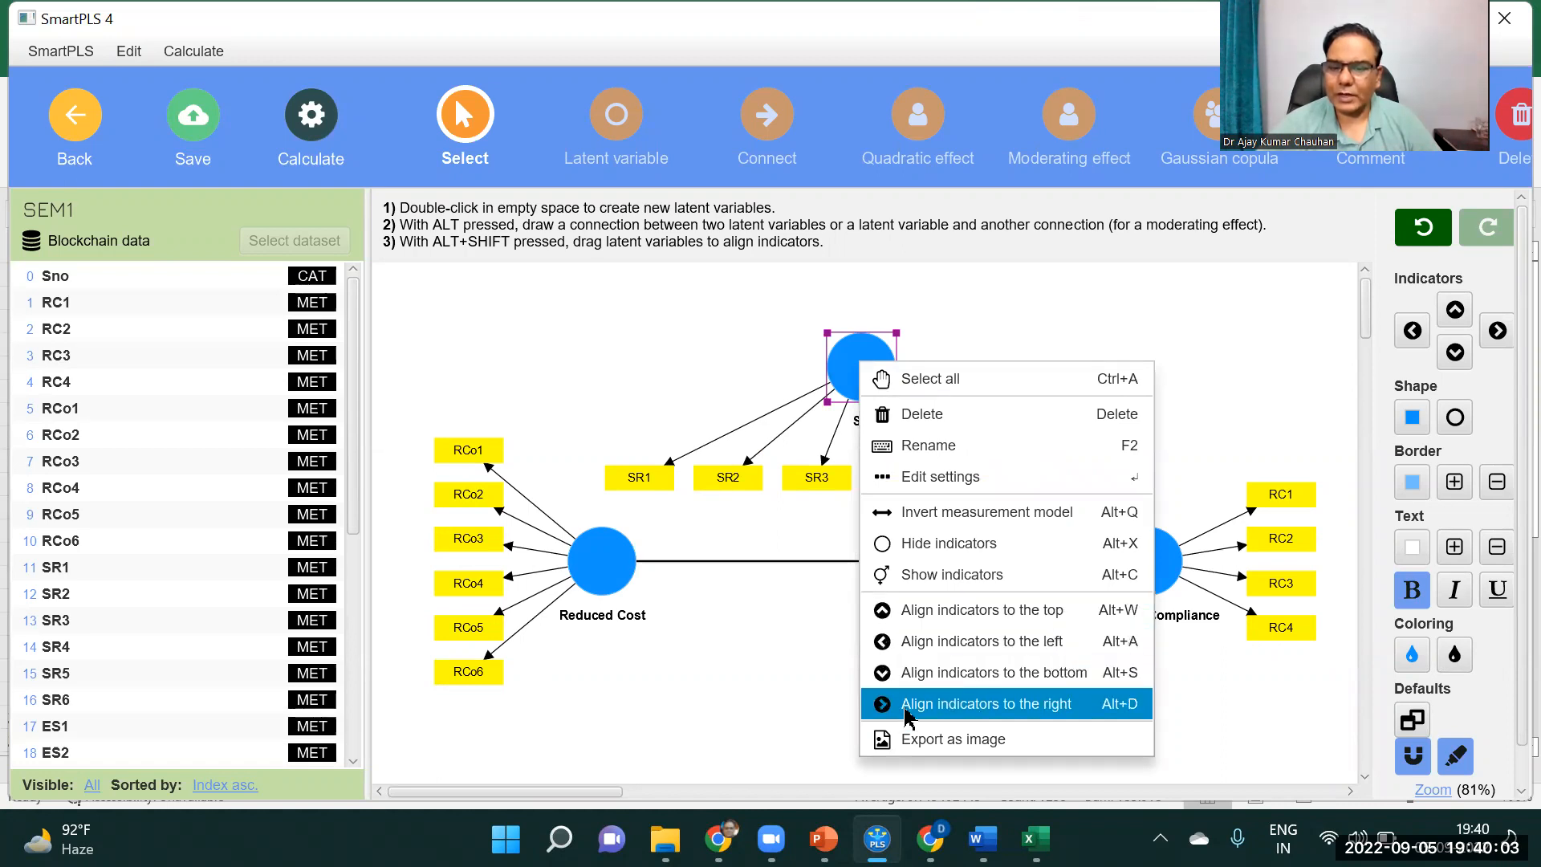
pyautogui.click(1035, 710)
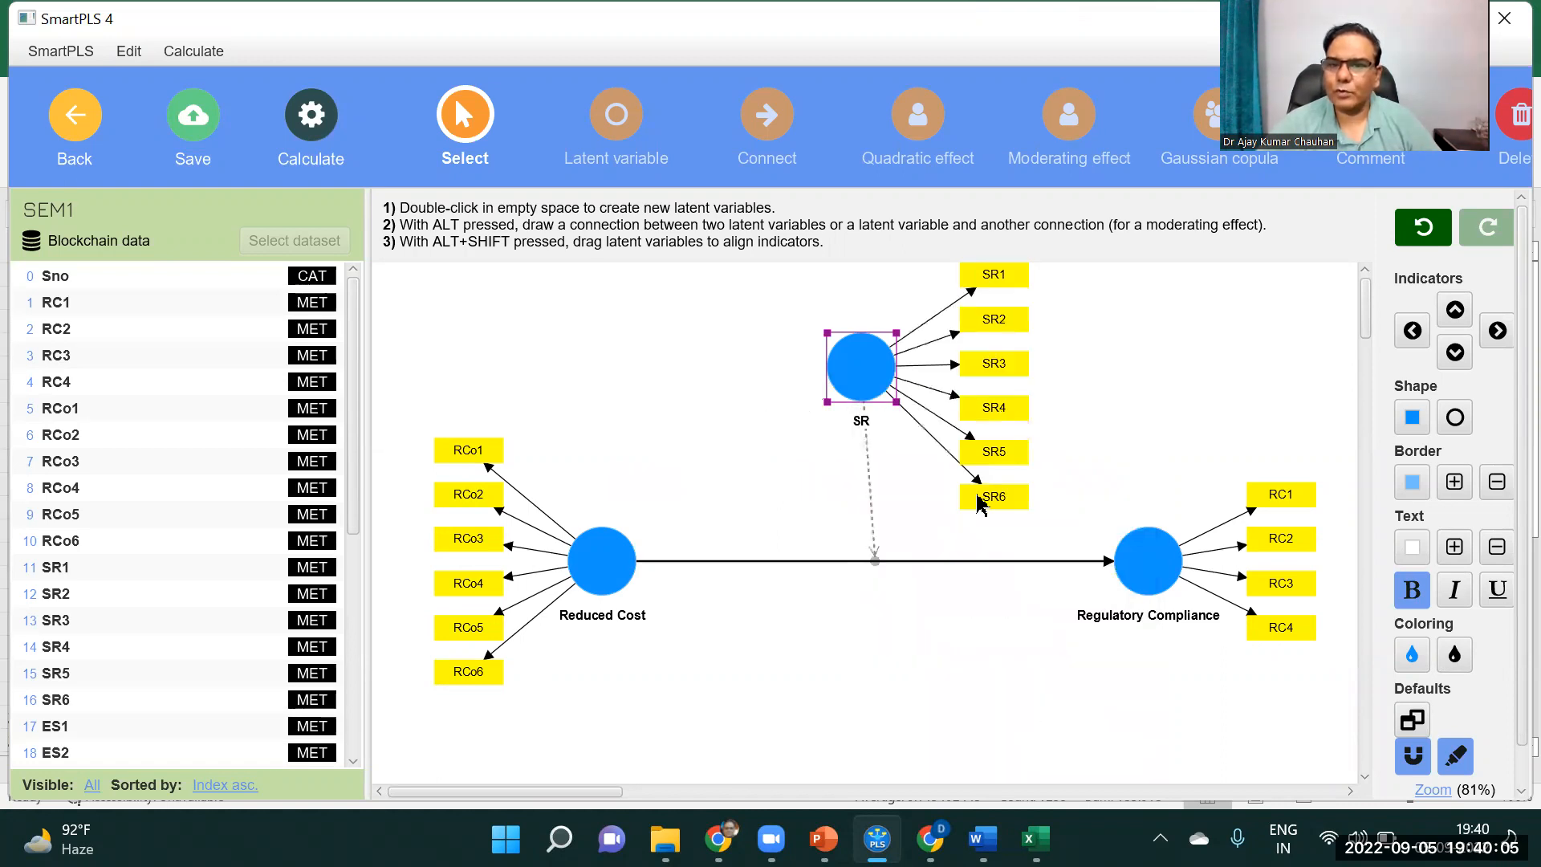
pyautogui.rightClick(853, 371)
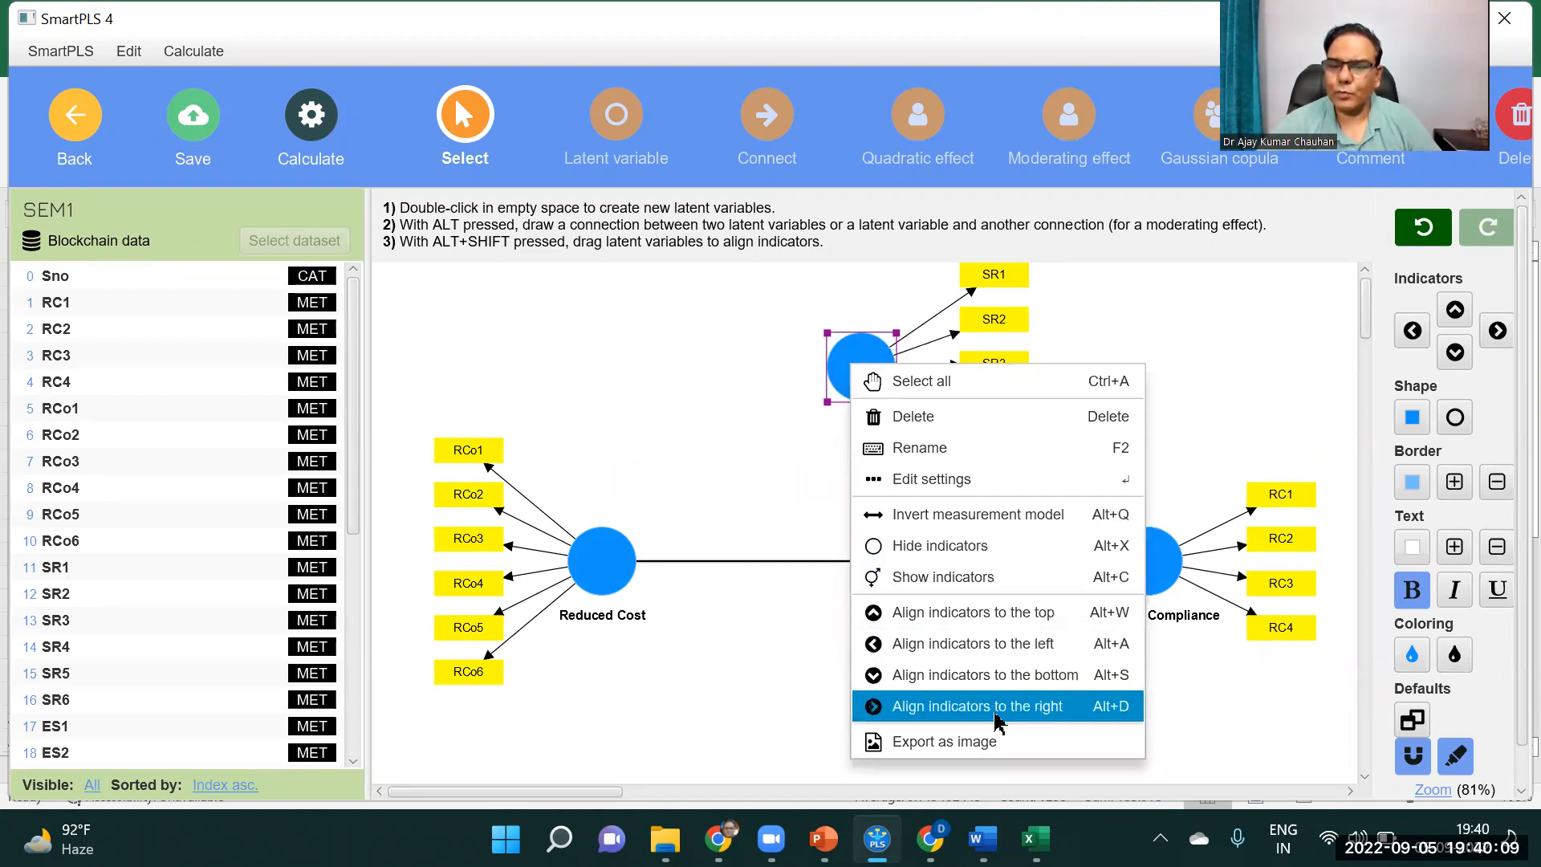
pyautogui.click(1004, 617)
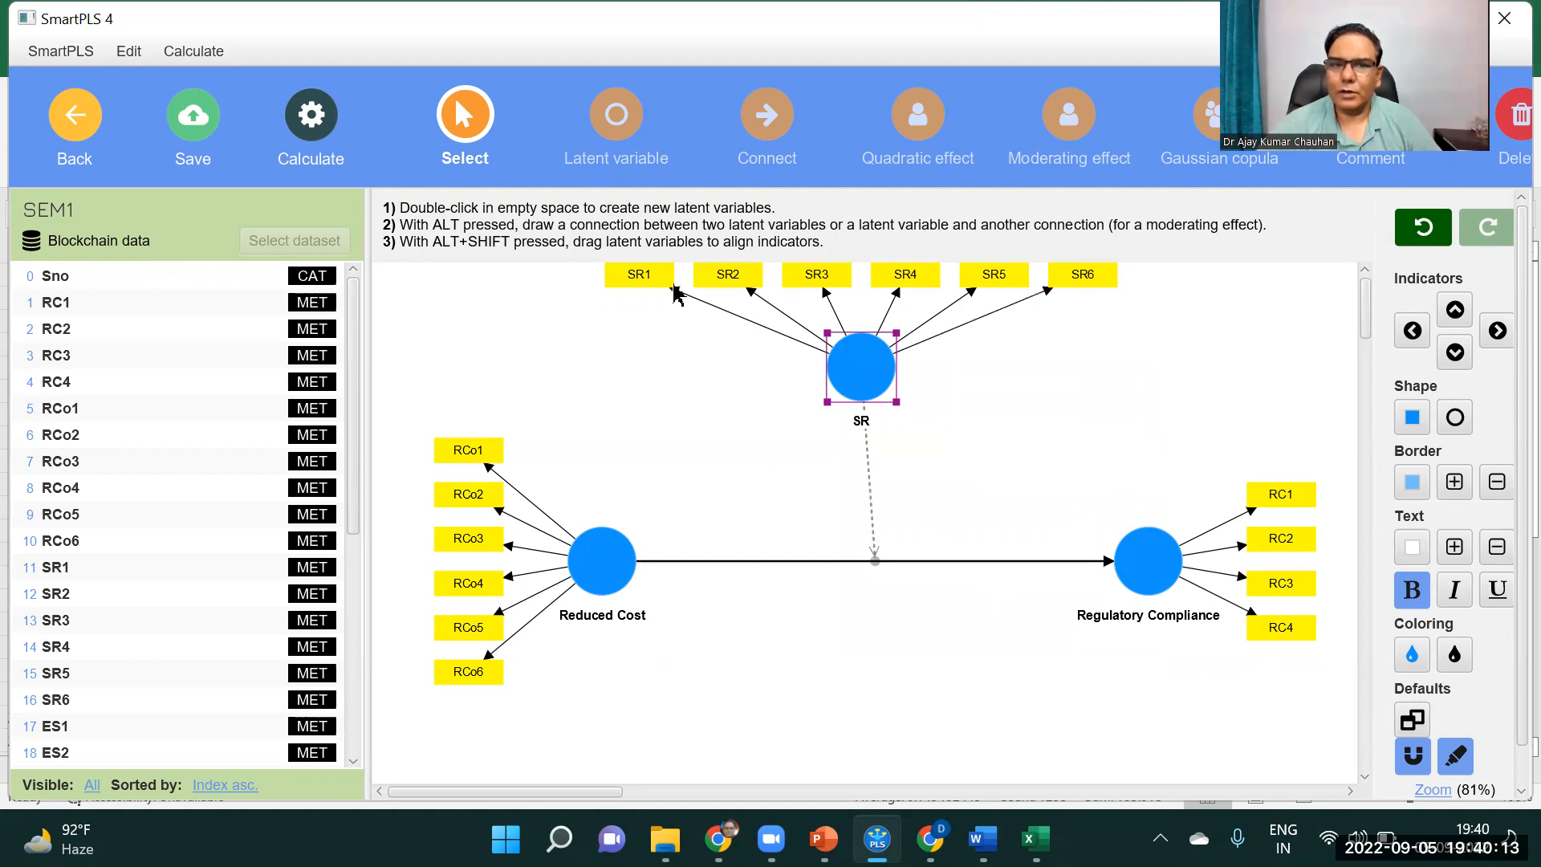
# - Move SR slightly lower and bring indicators SR1 to SR6 closer together in one row above it
pyautogui.moveTo(868, 380); pyautogui.dragTo(871, 419)
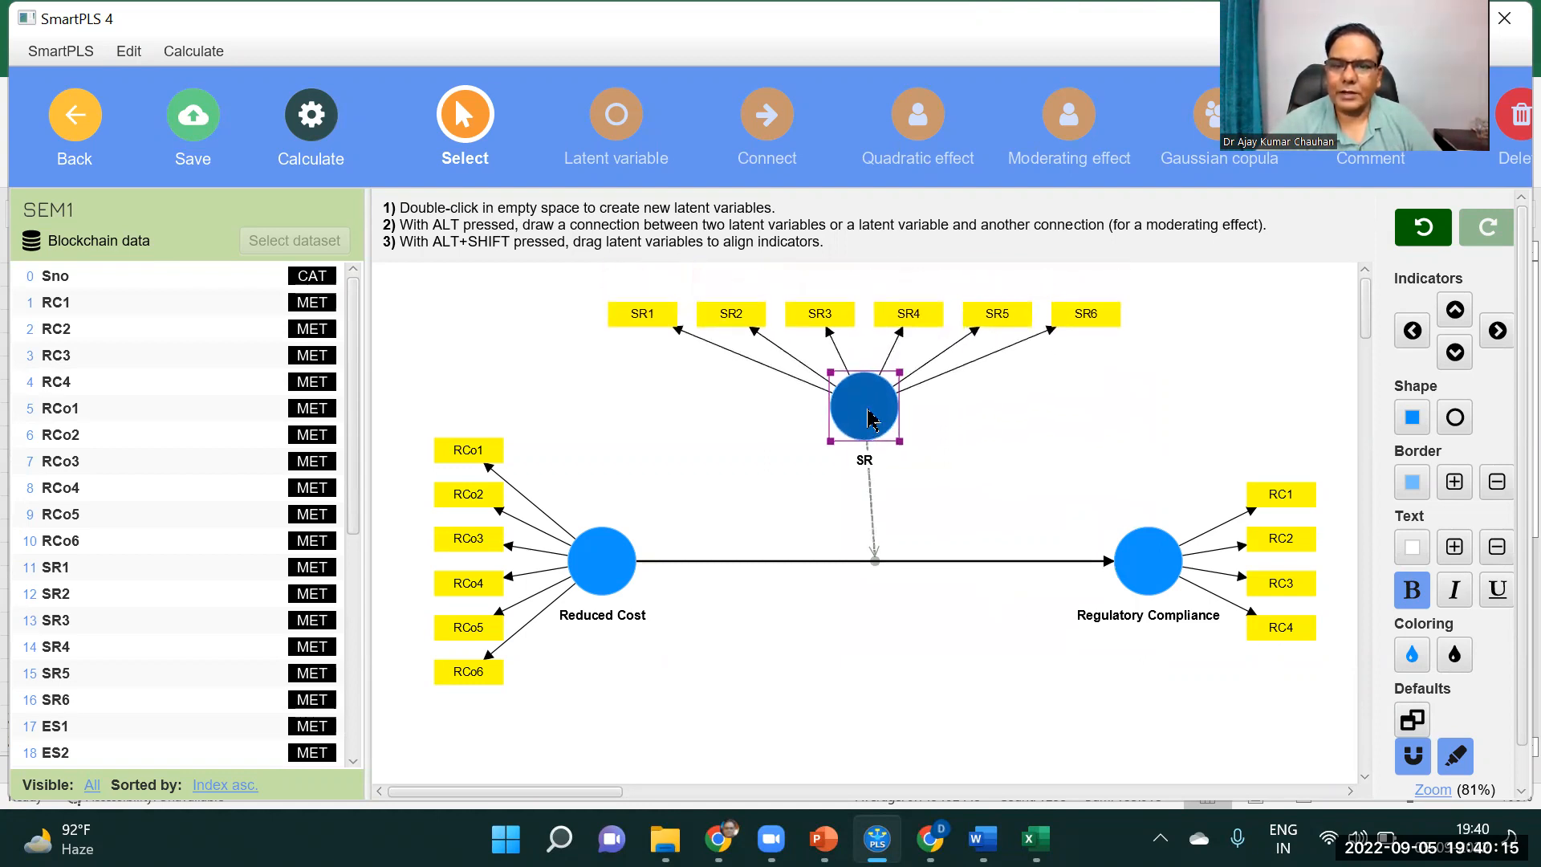
pyautogui.click(819, 317)
pyautogui.moveTo(819, 317); pyautogui.dragTo(835, 317)
pyautogui.click(731, 317)
pyautogui.moveTo(733, 317); pyautogui.dragTo(756, 318)
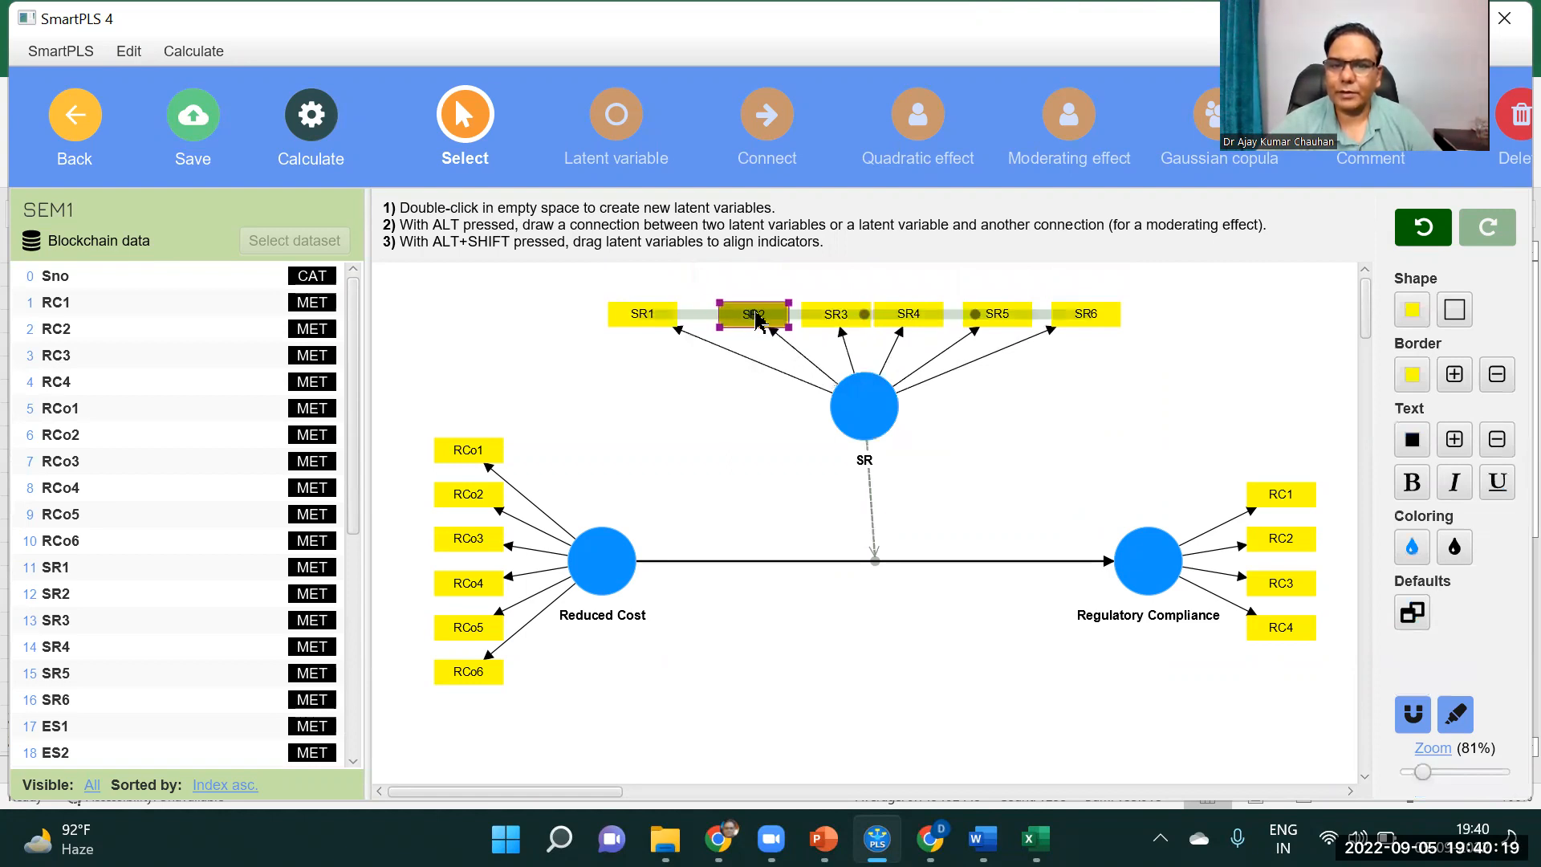
pyautogui.click(642, 316)
pyautogui.moveTo(644, 316); pyautogui.dragTo(677, 316)
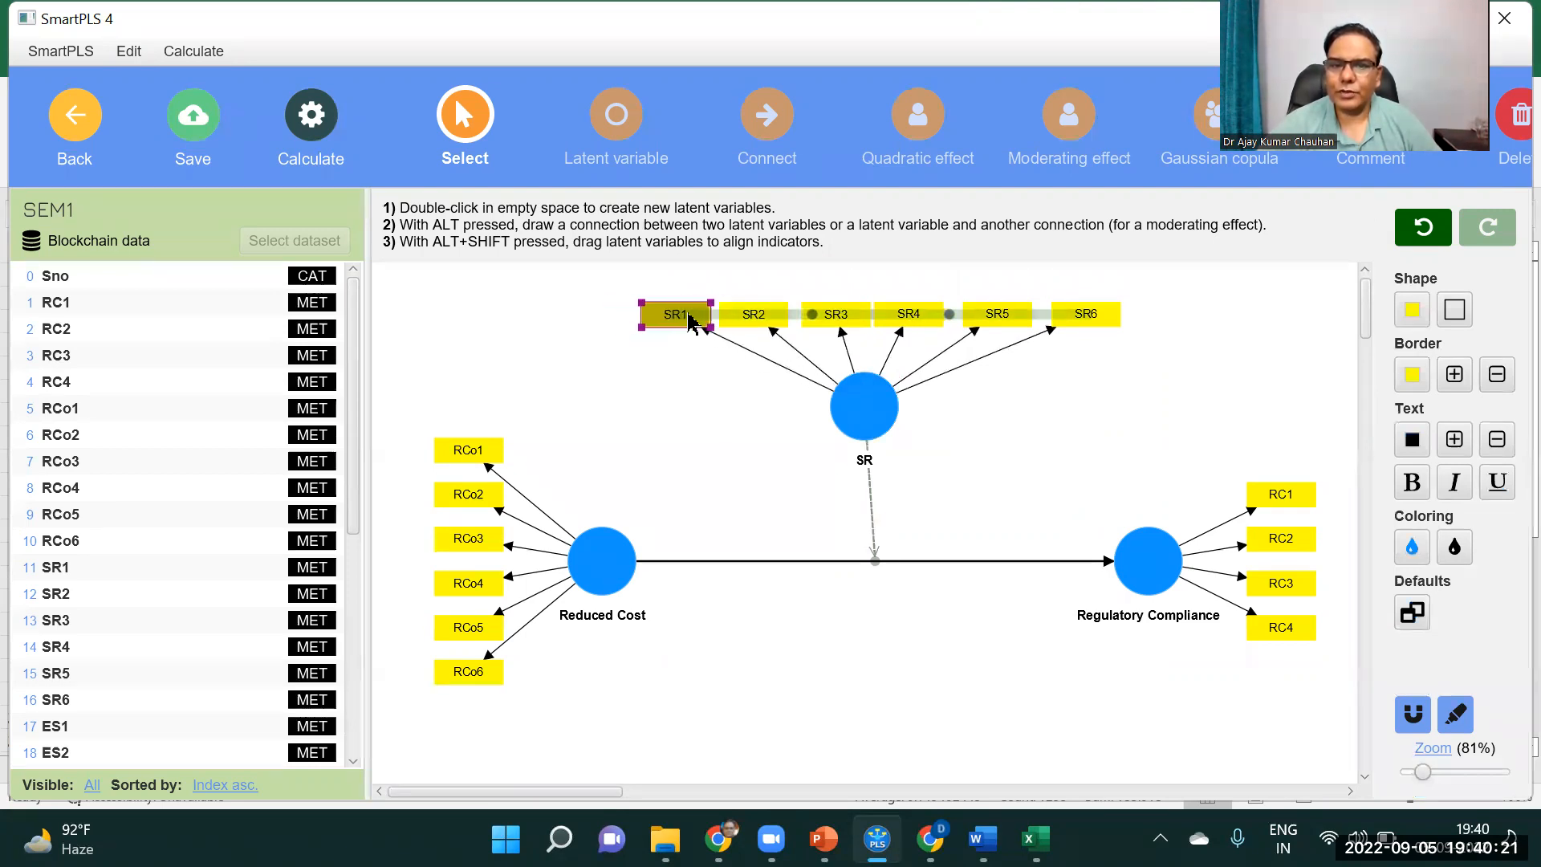
pyautogui.click(991, 315)
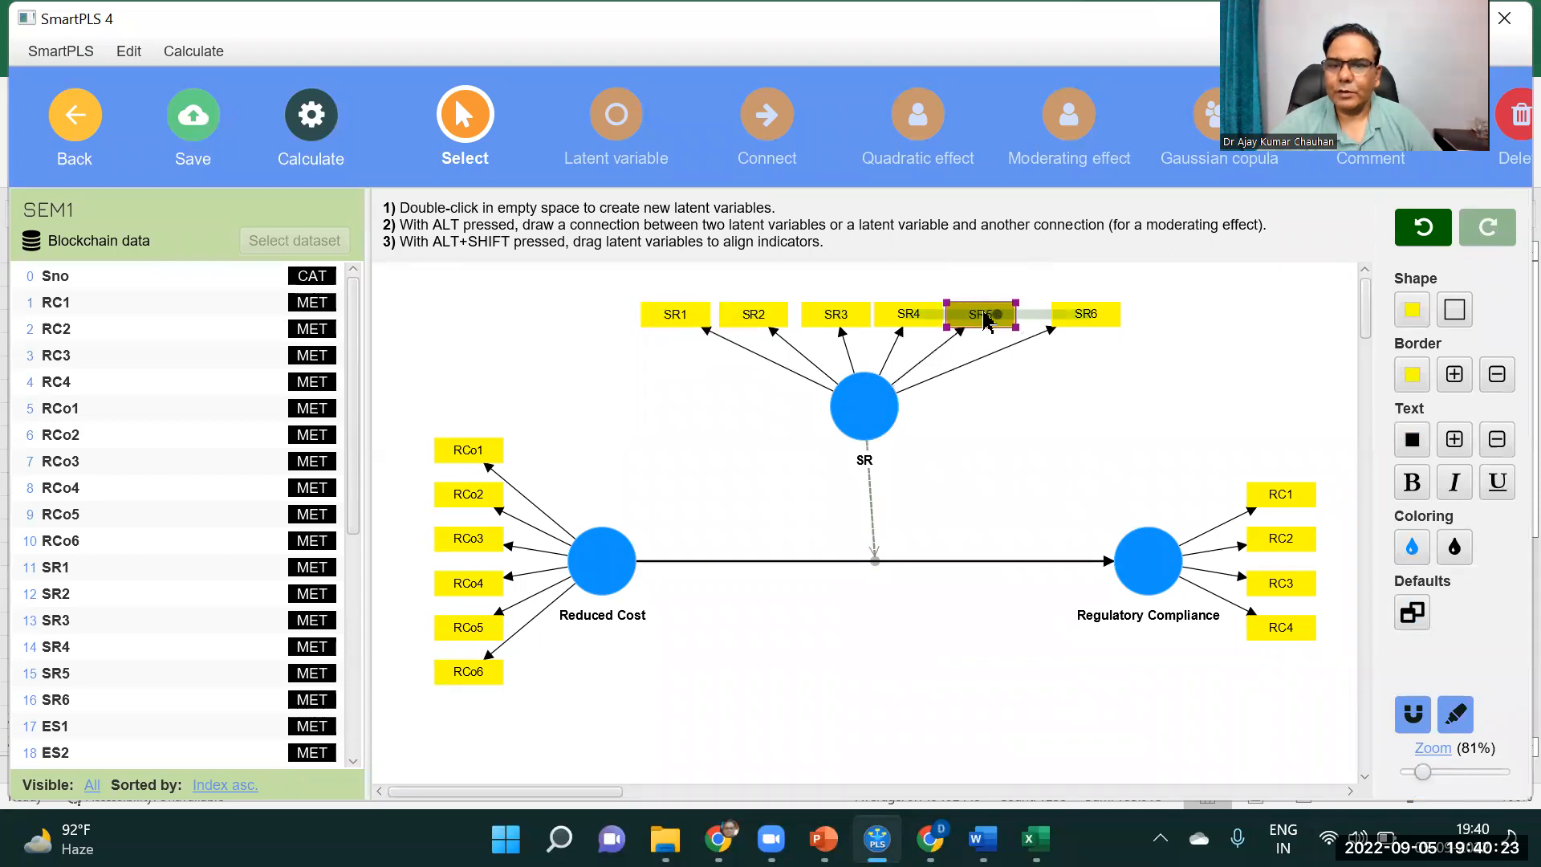
pyautogui.moveTo(1085, 314)
pyautogui.mouseDown()
pyautogui.moveTo(975, 329)
pyautogui.moveTo(1072, 318)
pyautogui.moveTo(1057, 320)
pyautogui.mouseUp()
pyautogui.click(1063, 373)
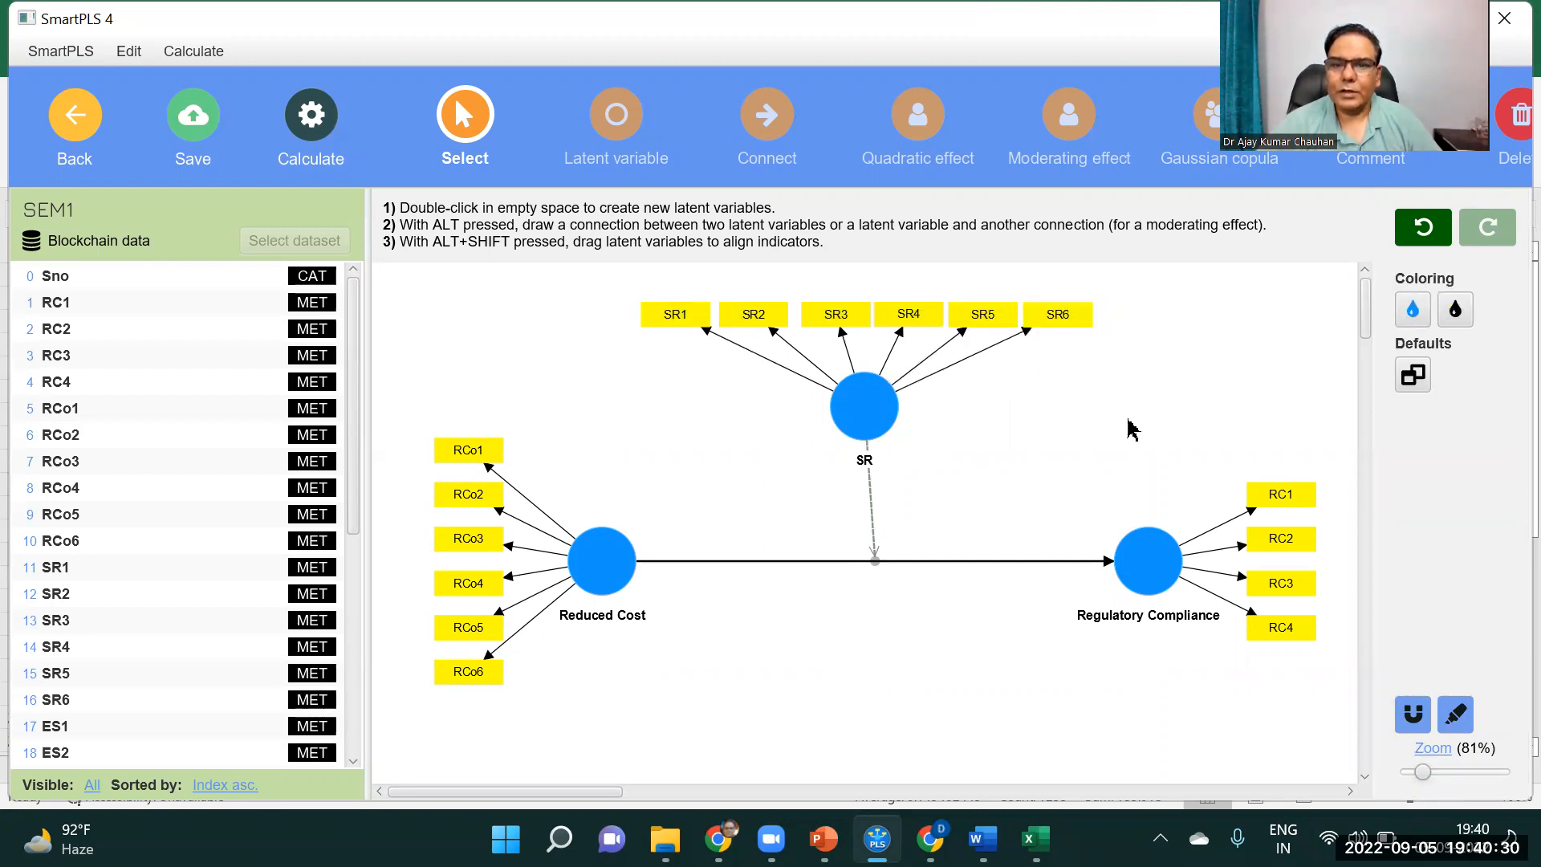
# - Narrow the boxes of indicators SR1 to SR6 so each one just fits its label
pyautogui.click(1091, 324)
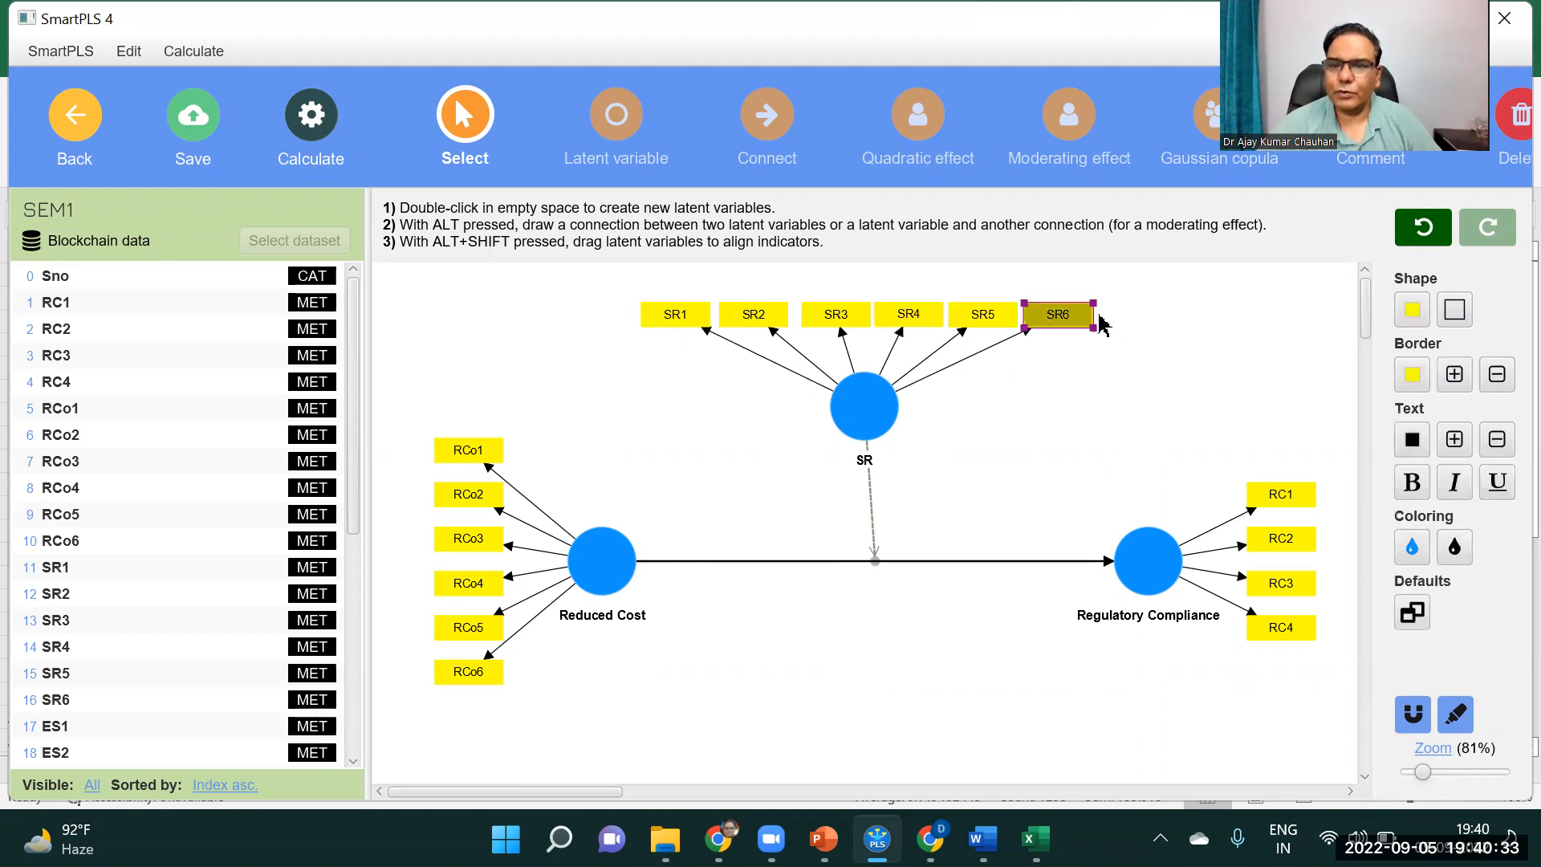
pyautogui.moveTo(1089, 330); pyautogui.dragTo(917, 328)
pyautogui.click(983, 317)
pyautogui.click(935, 317)
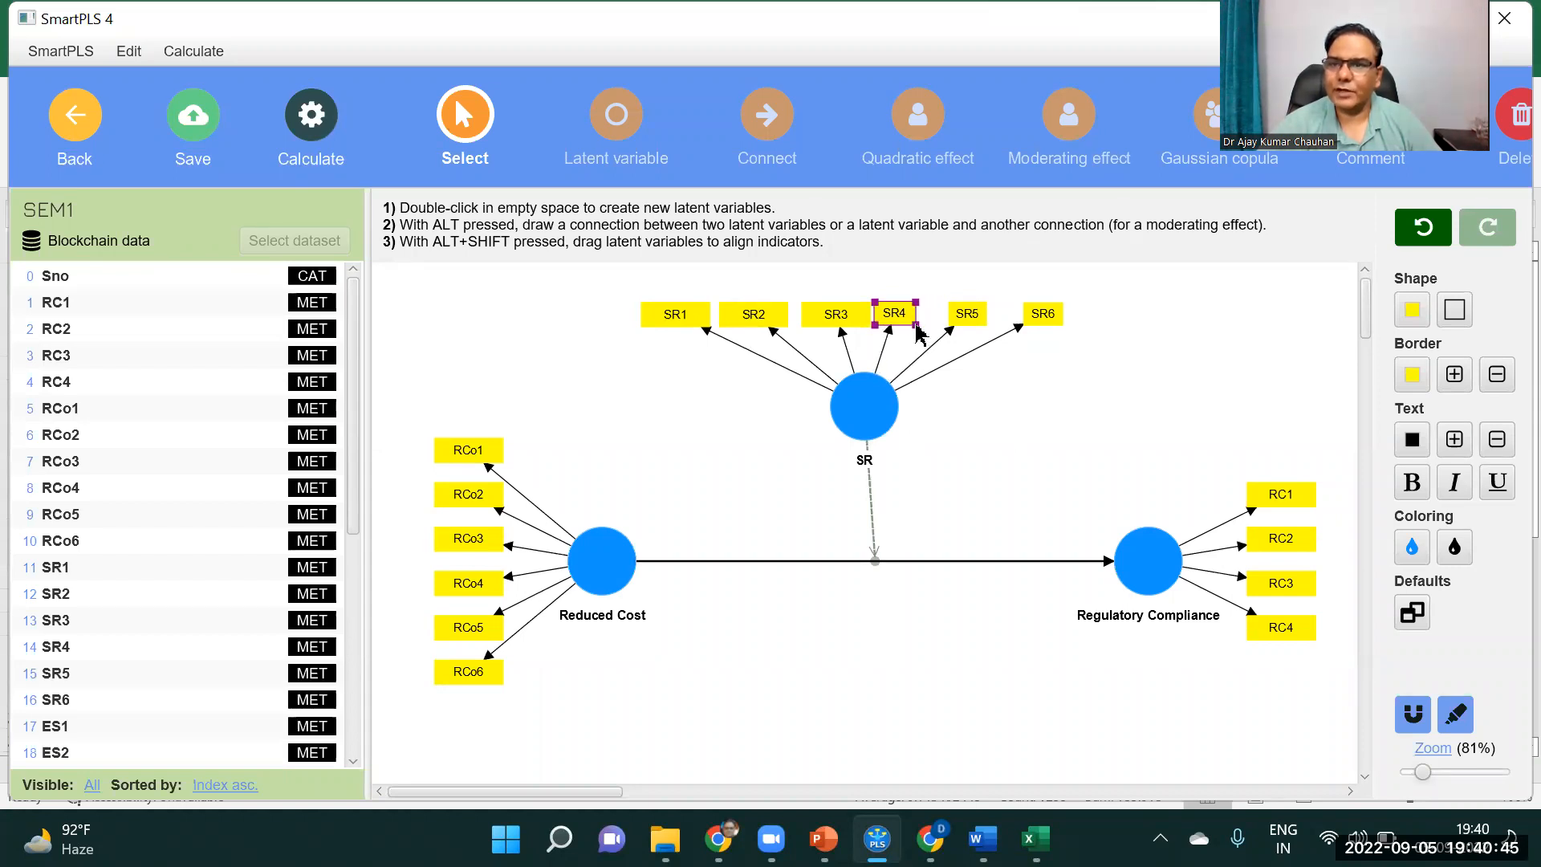
pyautogui.click(865, 316)
pyautogui.moveTo(870, 329); pyautogui.dragTo(682, 326)
pyautogui.click(783, 321)
pyautogui.click(700, 320)
# - Close the gaps between the narrowed SR1 to SR6 boxes so they form a compact, evenly spaced row above SR
pyautogui.moveTo(826, 311); pyautogui.dragTo(935, 325)
pyautogui.moveTo(1044, 320); pyautogui.dragTo(979, 319)
pyautogui.moveTo(736, 323); pyautogui.dragTo(782, 325)
pyautogui.moveTo(671, 321); pyautogui.dragTo(747, 321)
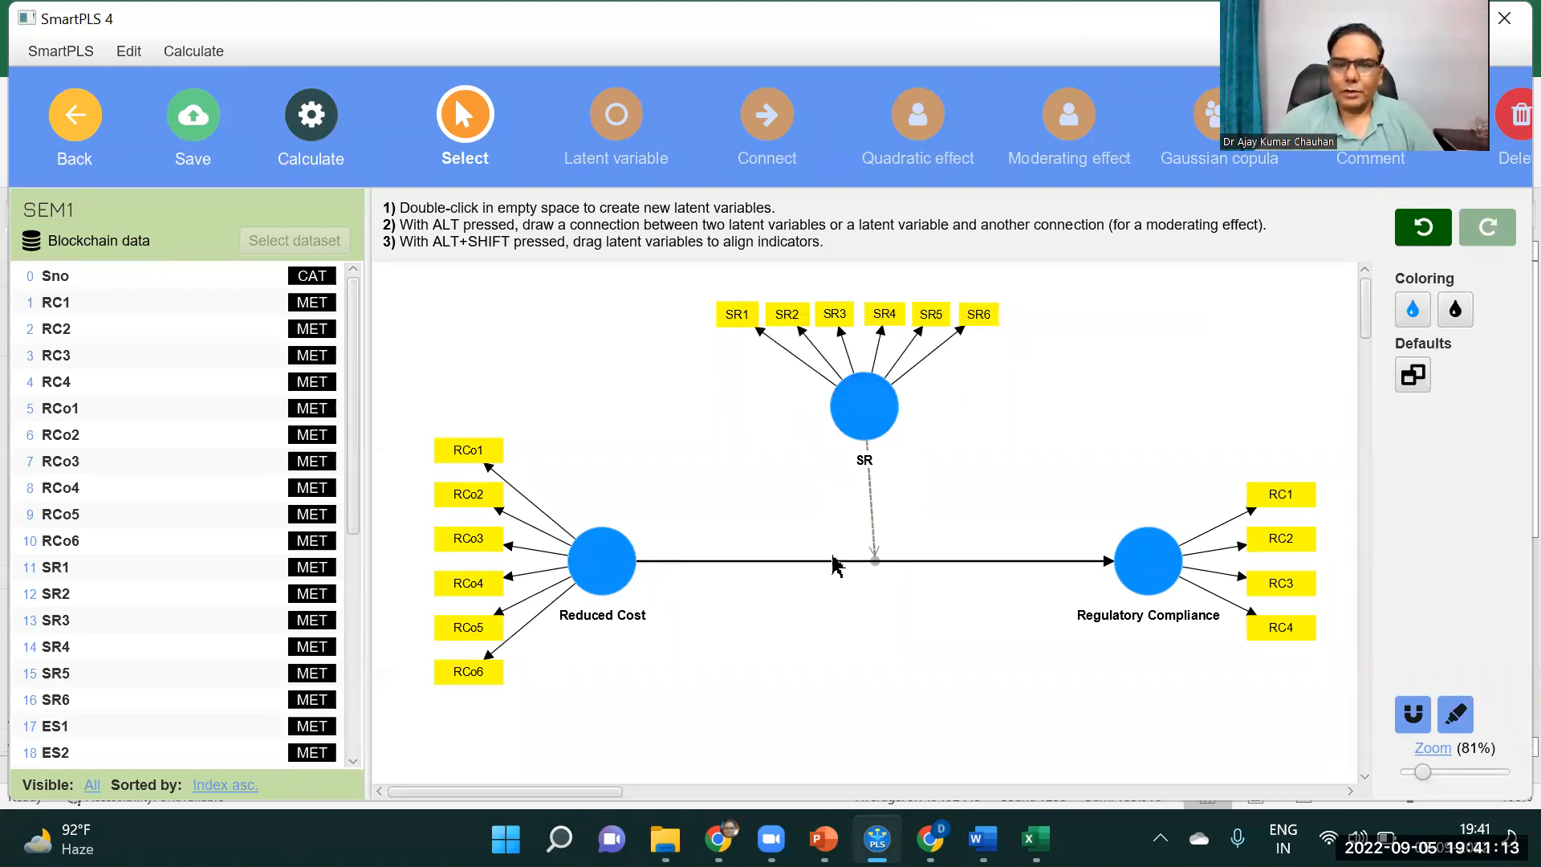
# - Select SR's moderating path and examine the standard and consistent algorithms available for calculating SEM1, without running any
pyautogui.click(871, 490)
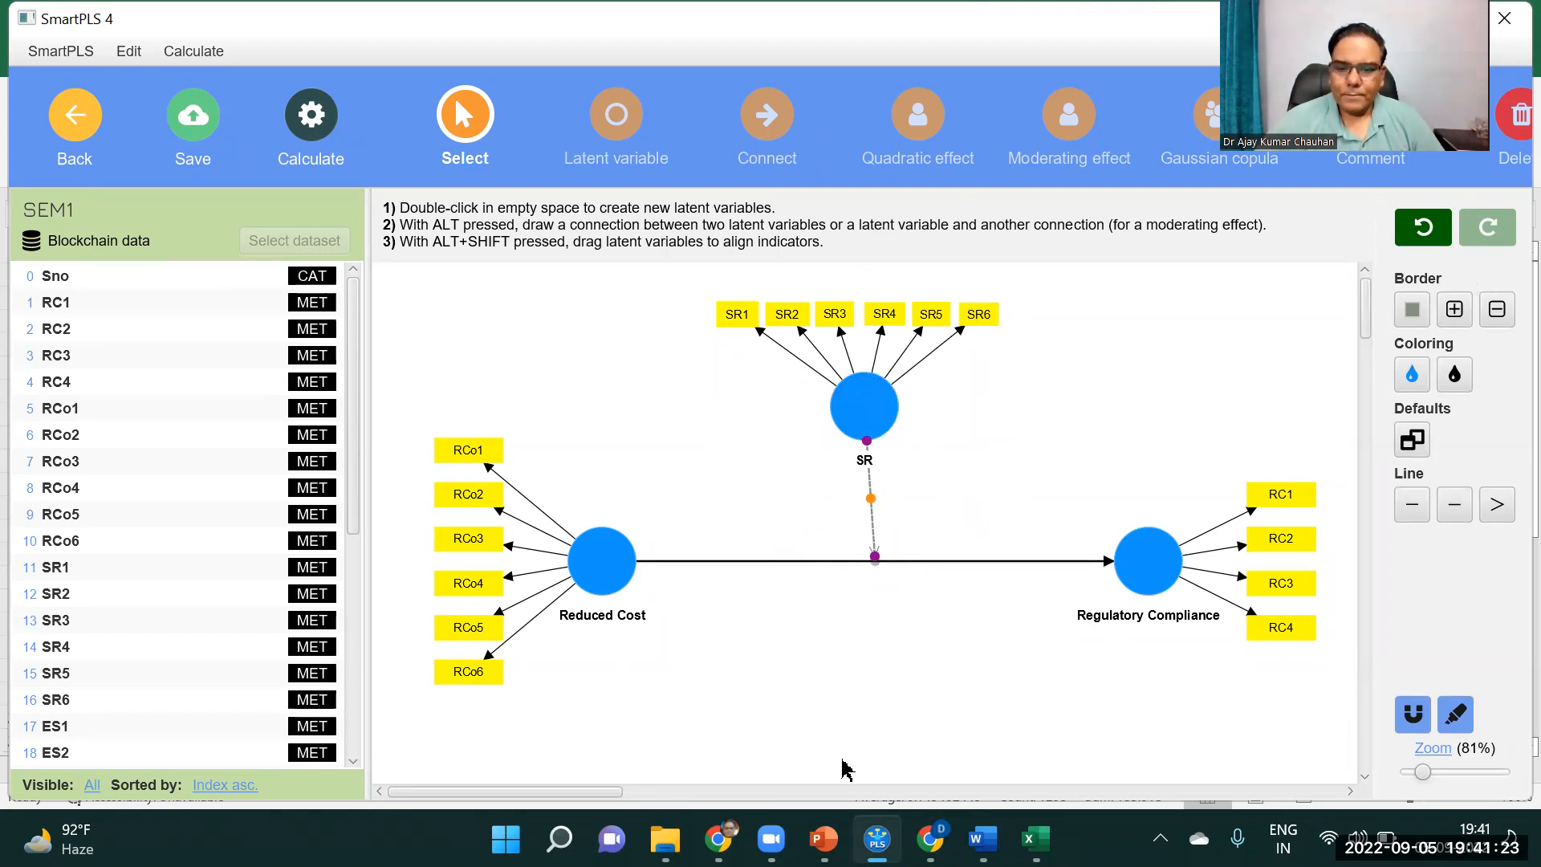
pyautogui.moveTo(823, 839)
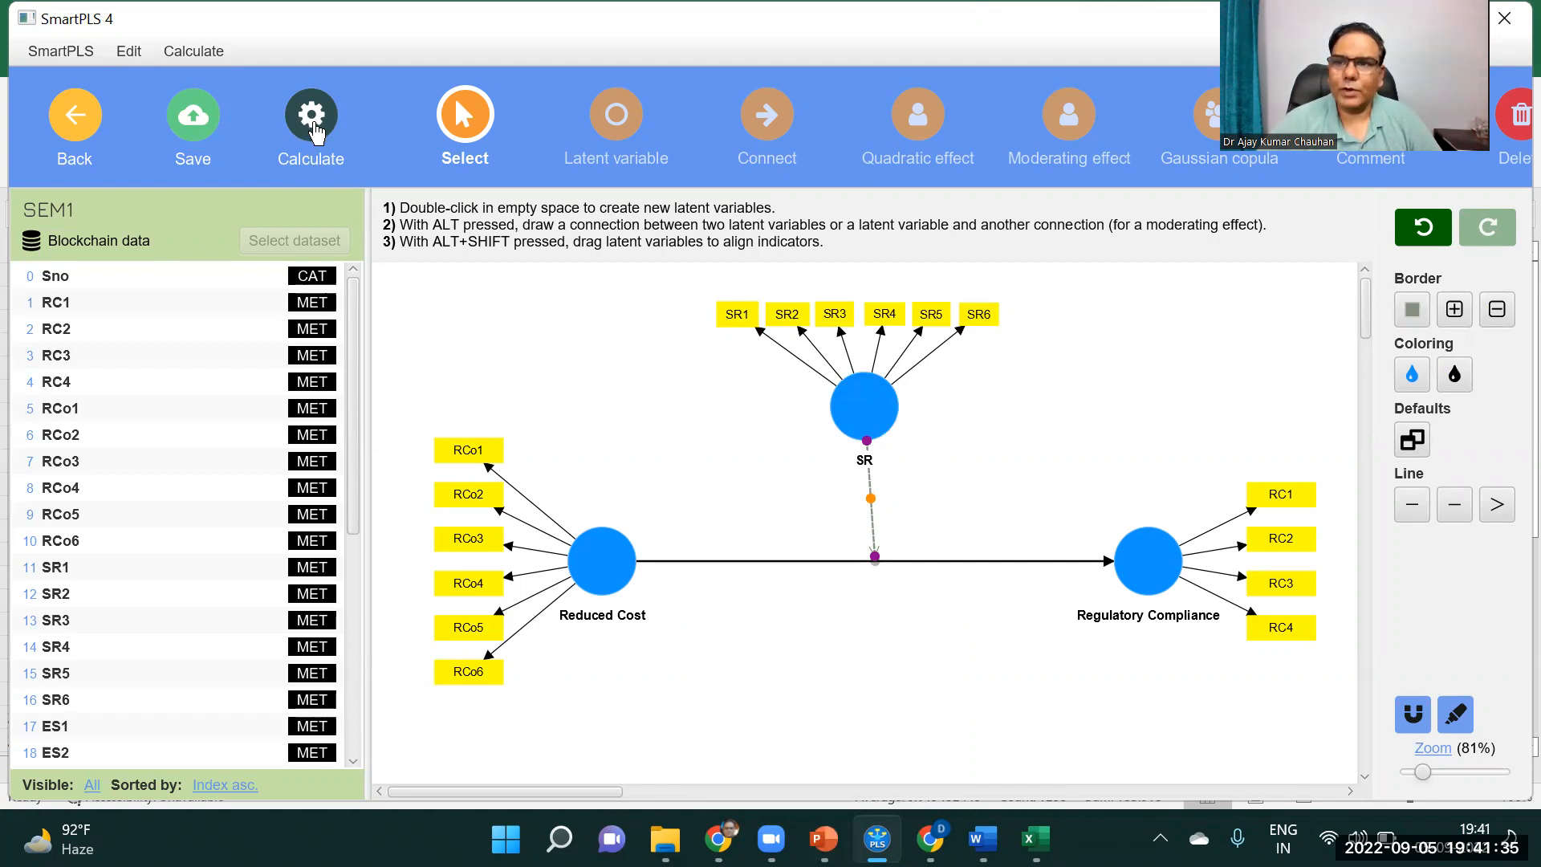
pyautogui.click(311, 132)
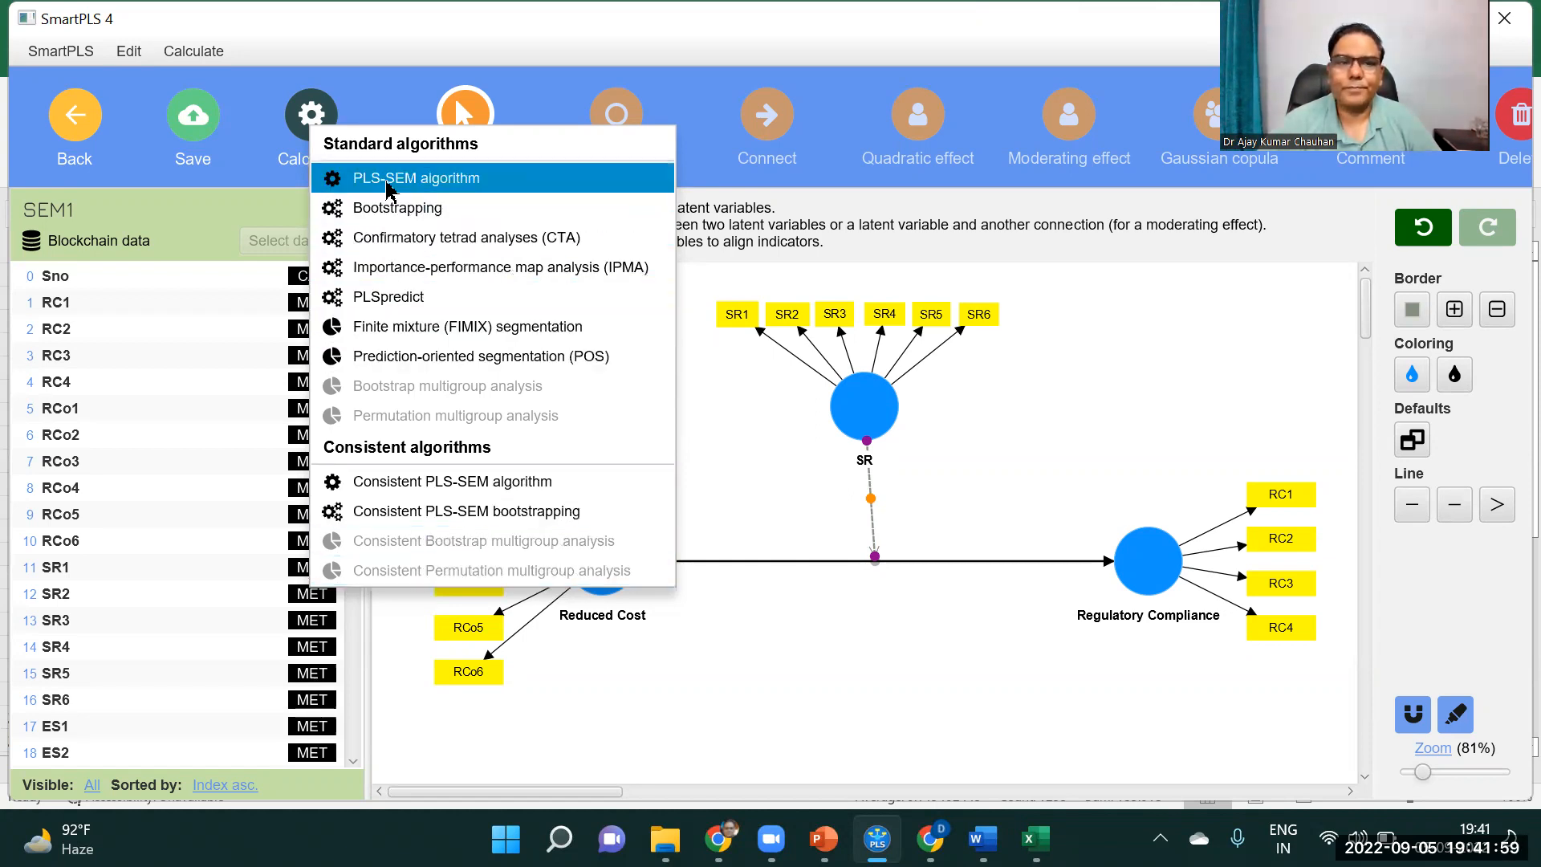
pyautogui.click(777, 464)
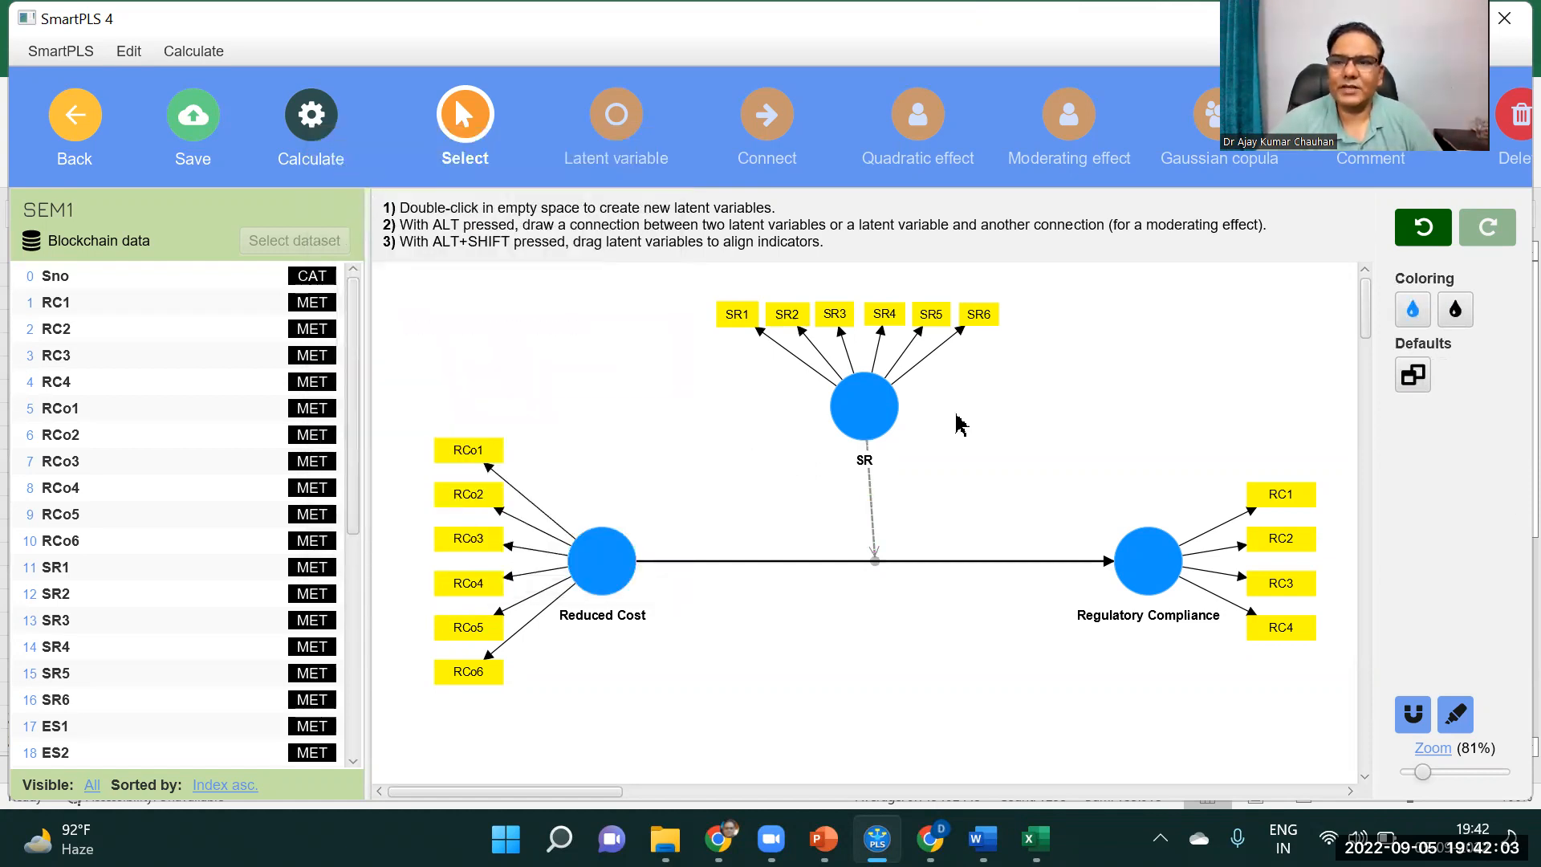
# - Return to the workspace, saving SEM1's changes, and open the regression model Reg 1
pyautogui.click(82, 127)
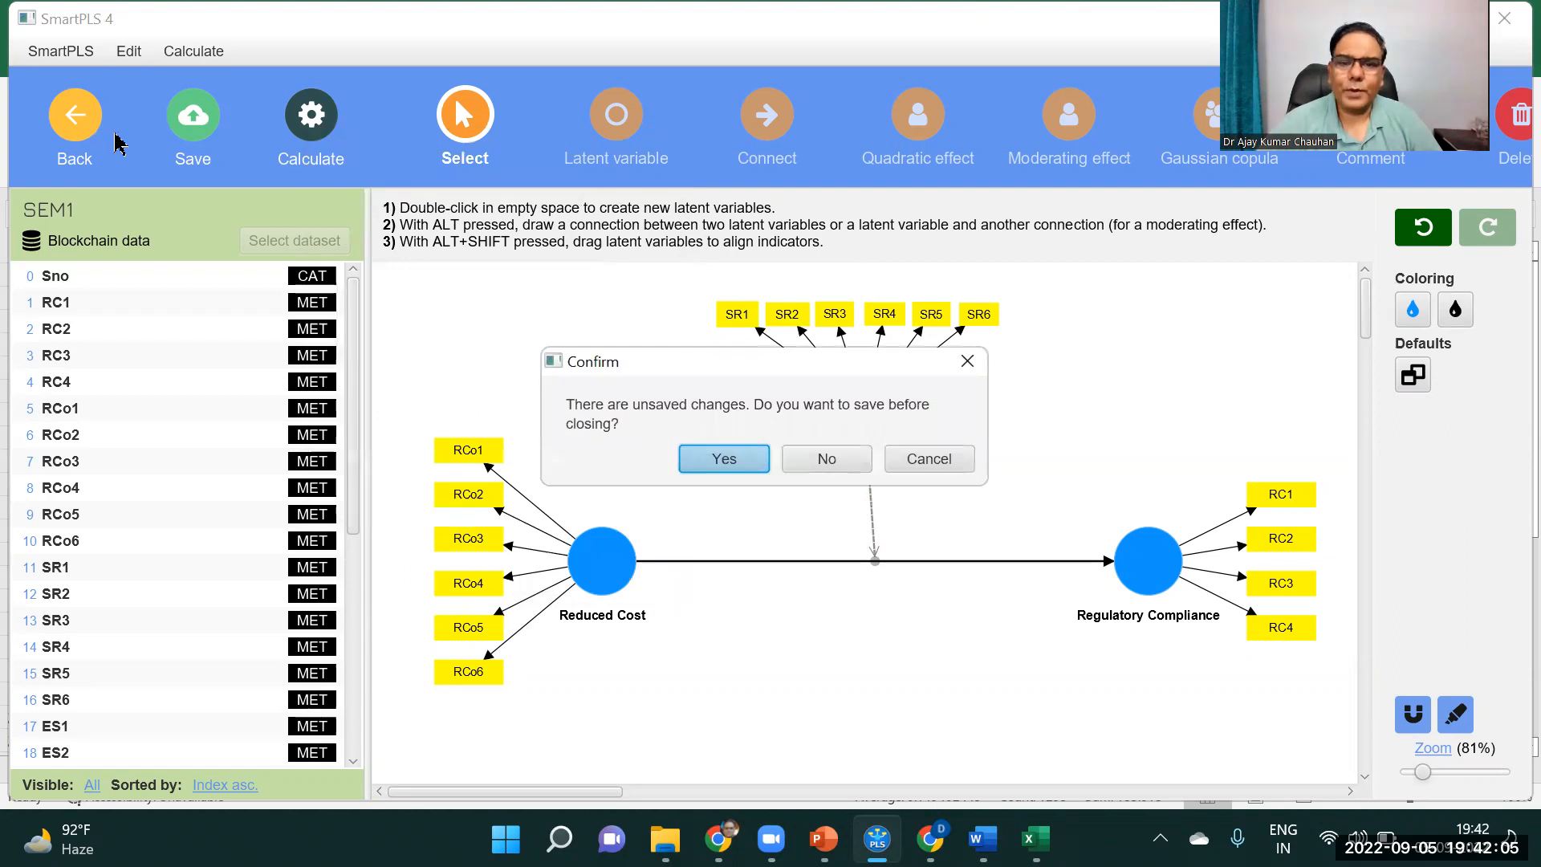
pyautogui.click(722, 458)
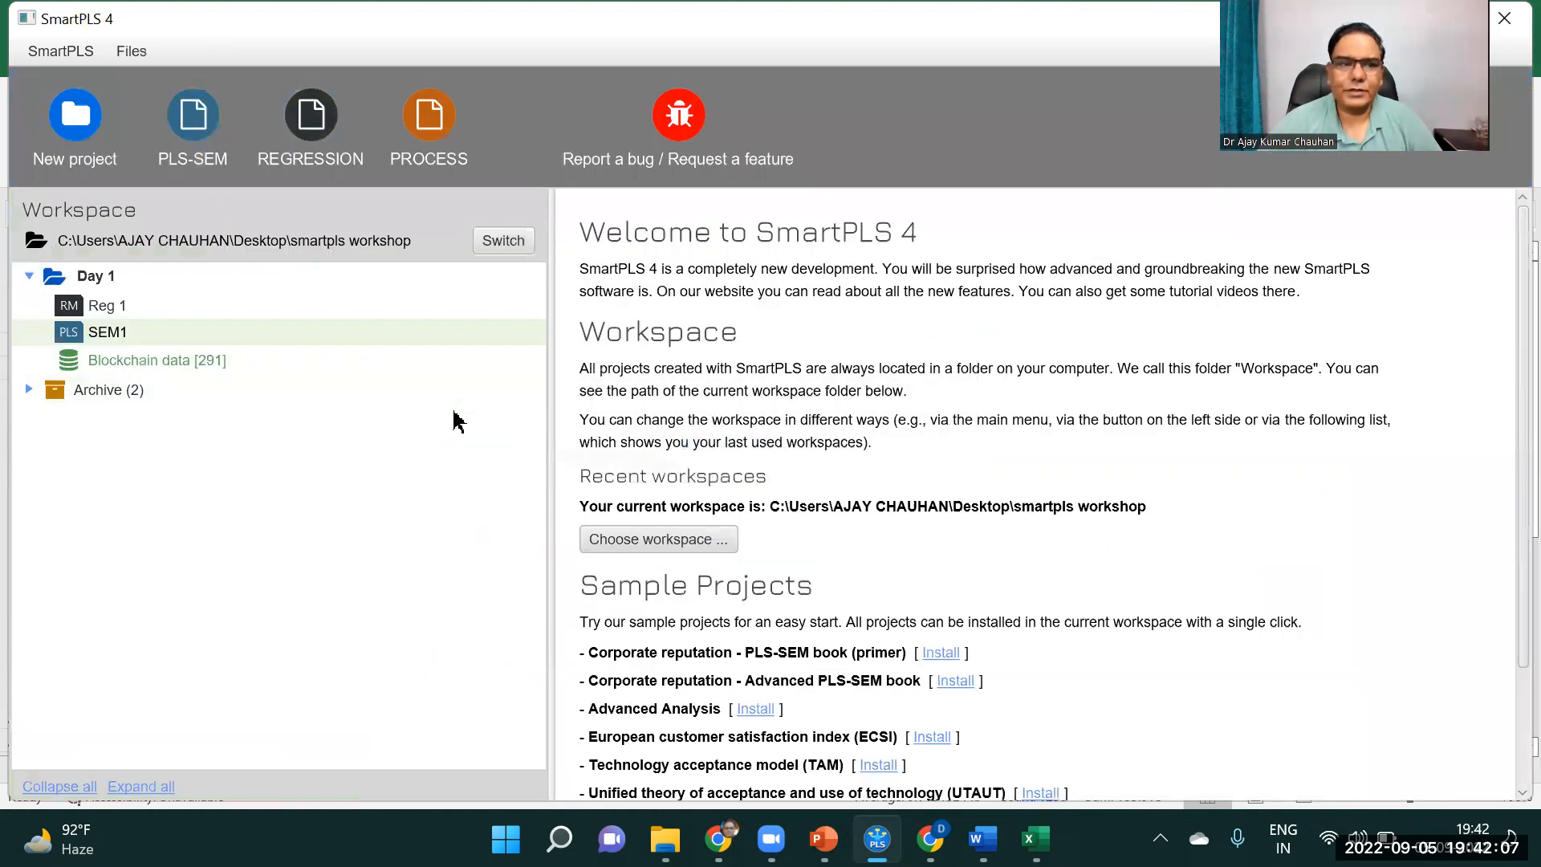
pyautogui.doubleClick(95, 308)
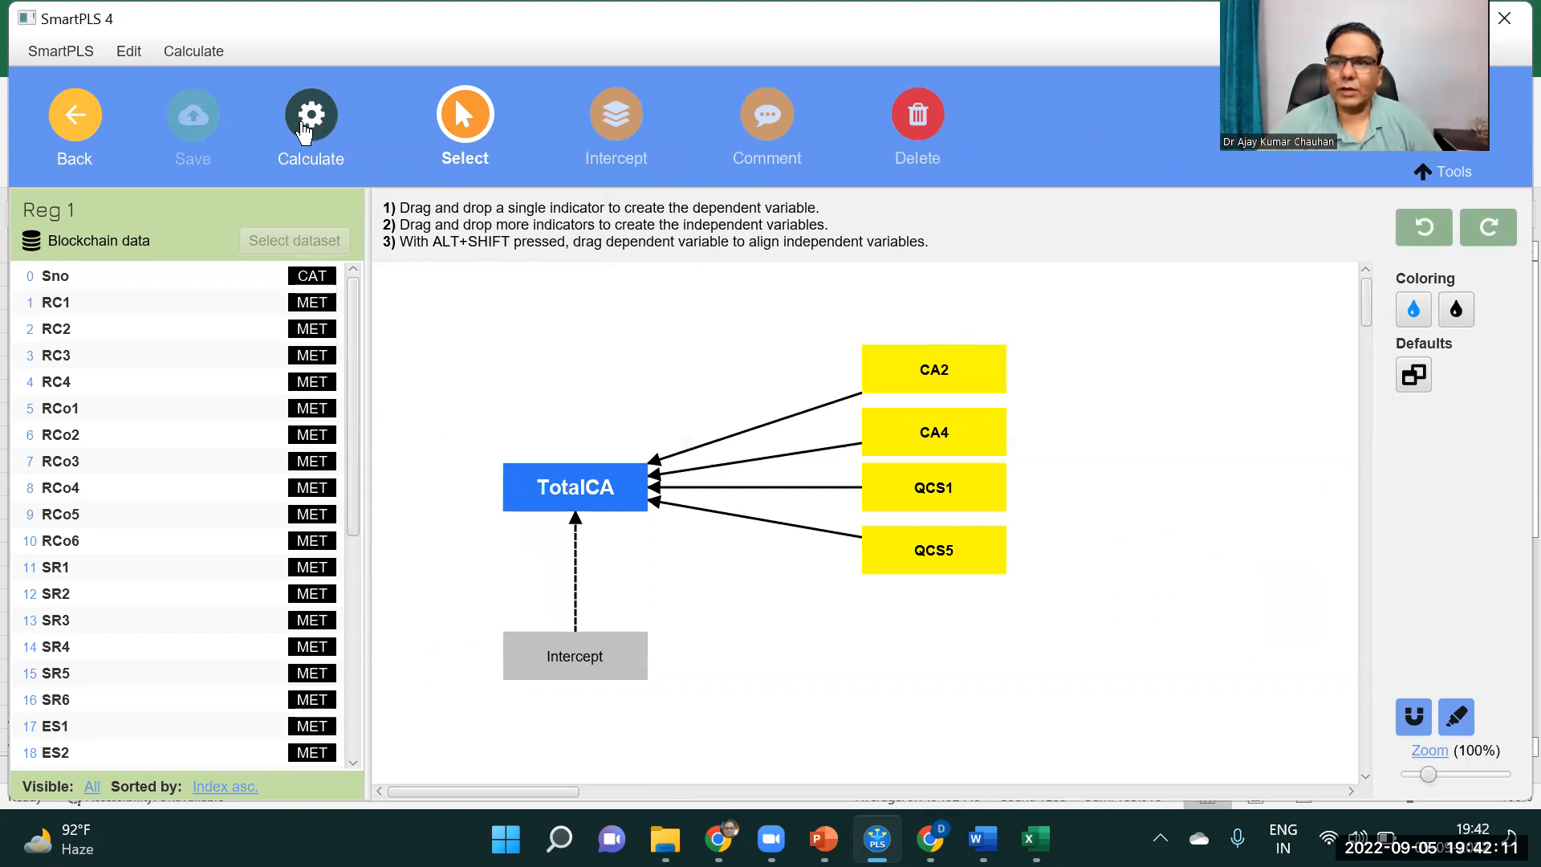
# - Examine the algorithms available for calculating Reg 1 without running any, and return to the workspace
pyautogui.click(304, 138)
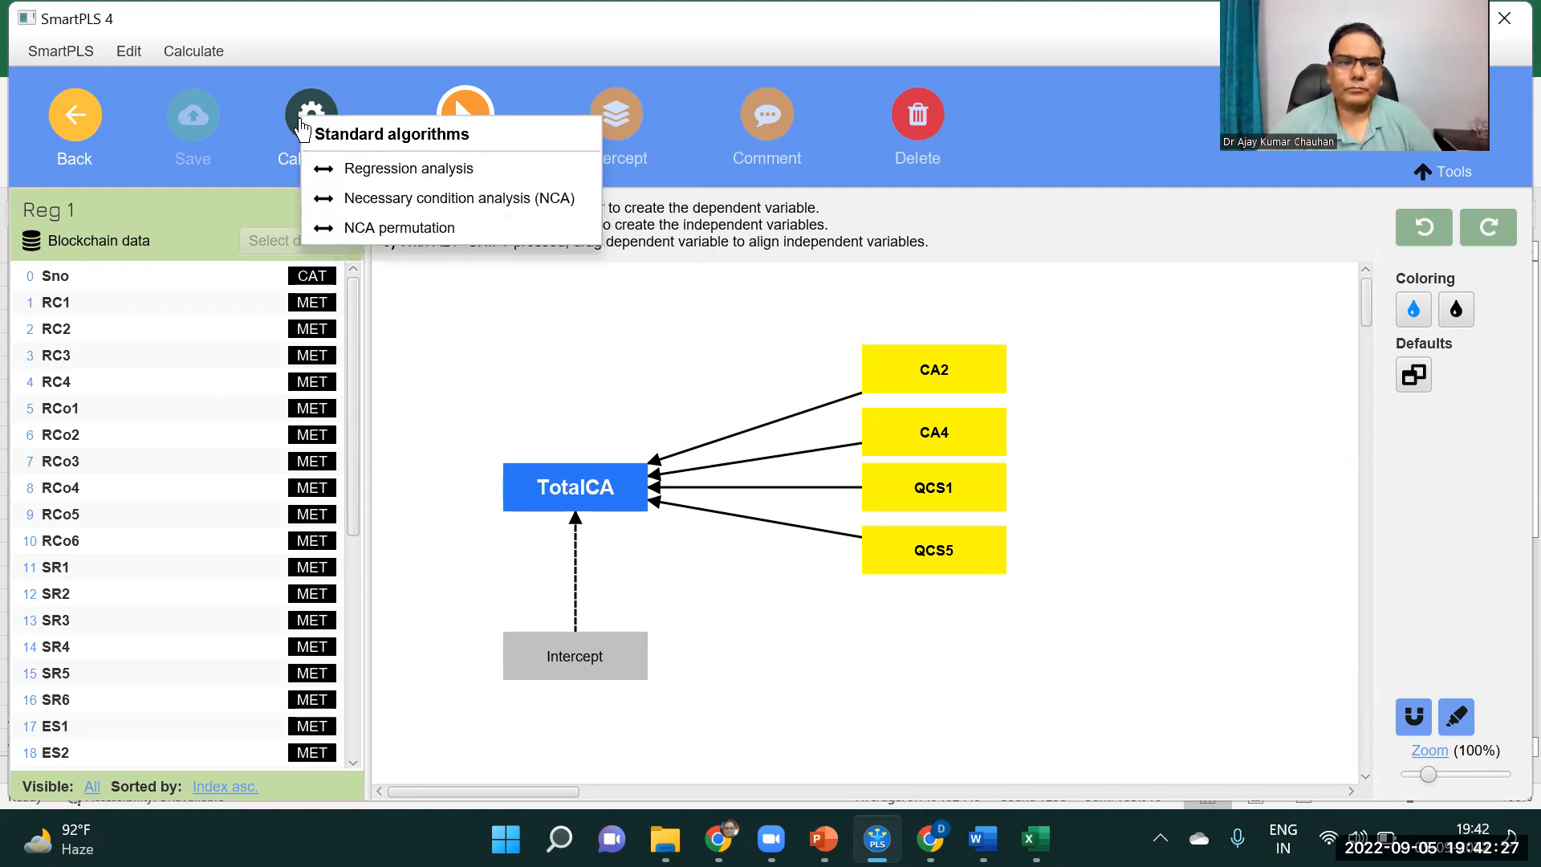
pyautogui.click(492, 353)
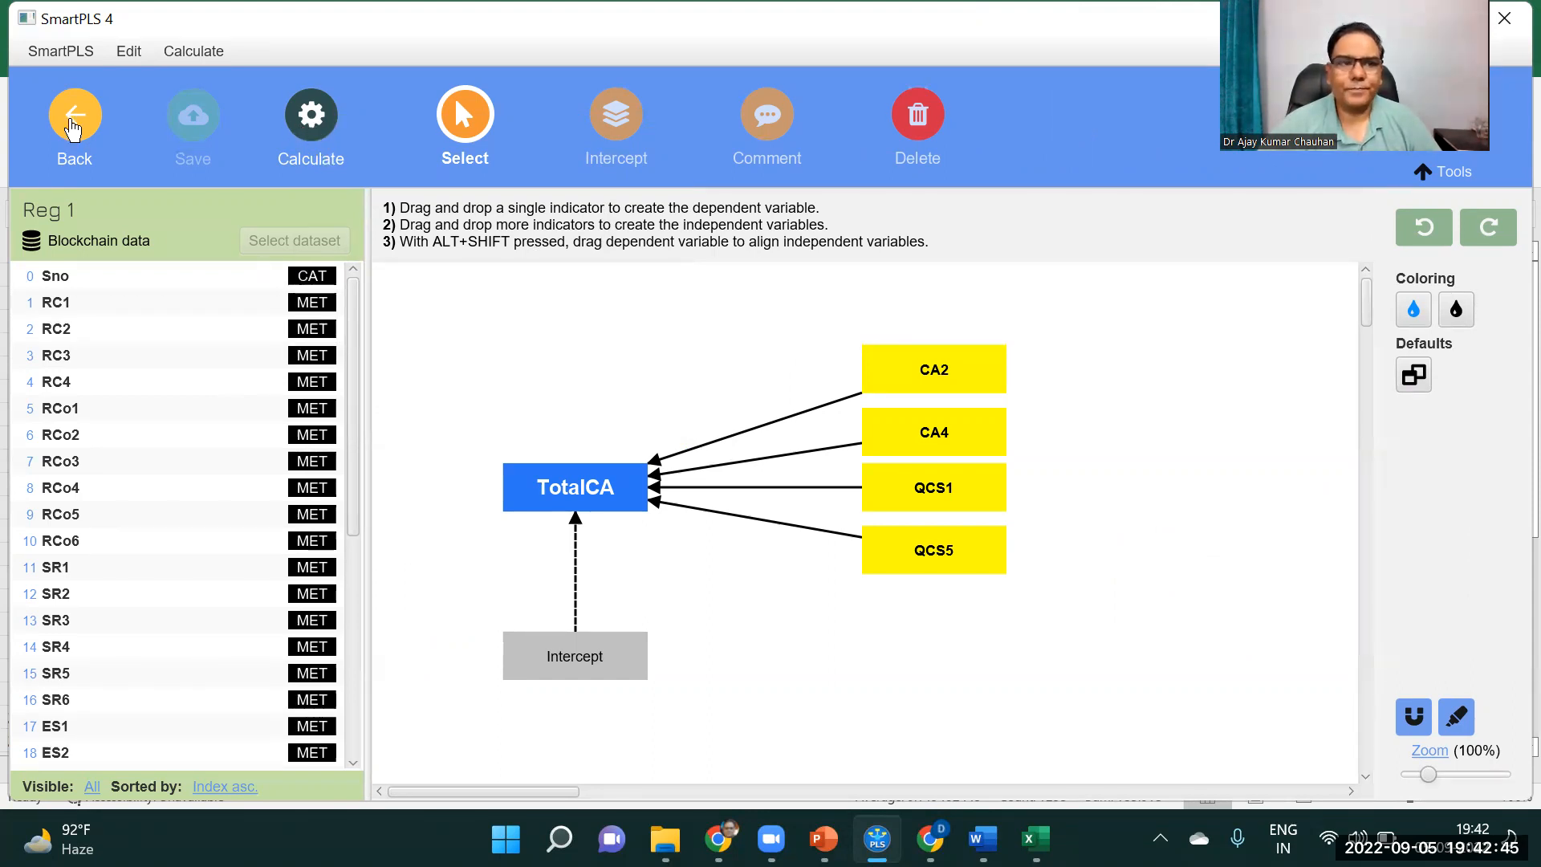
pyautogui.click(74, 122)
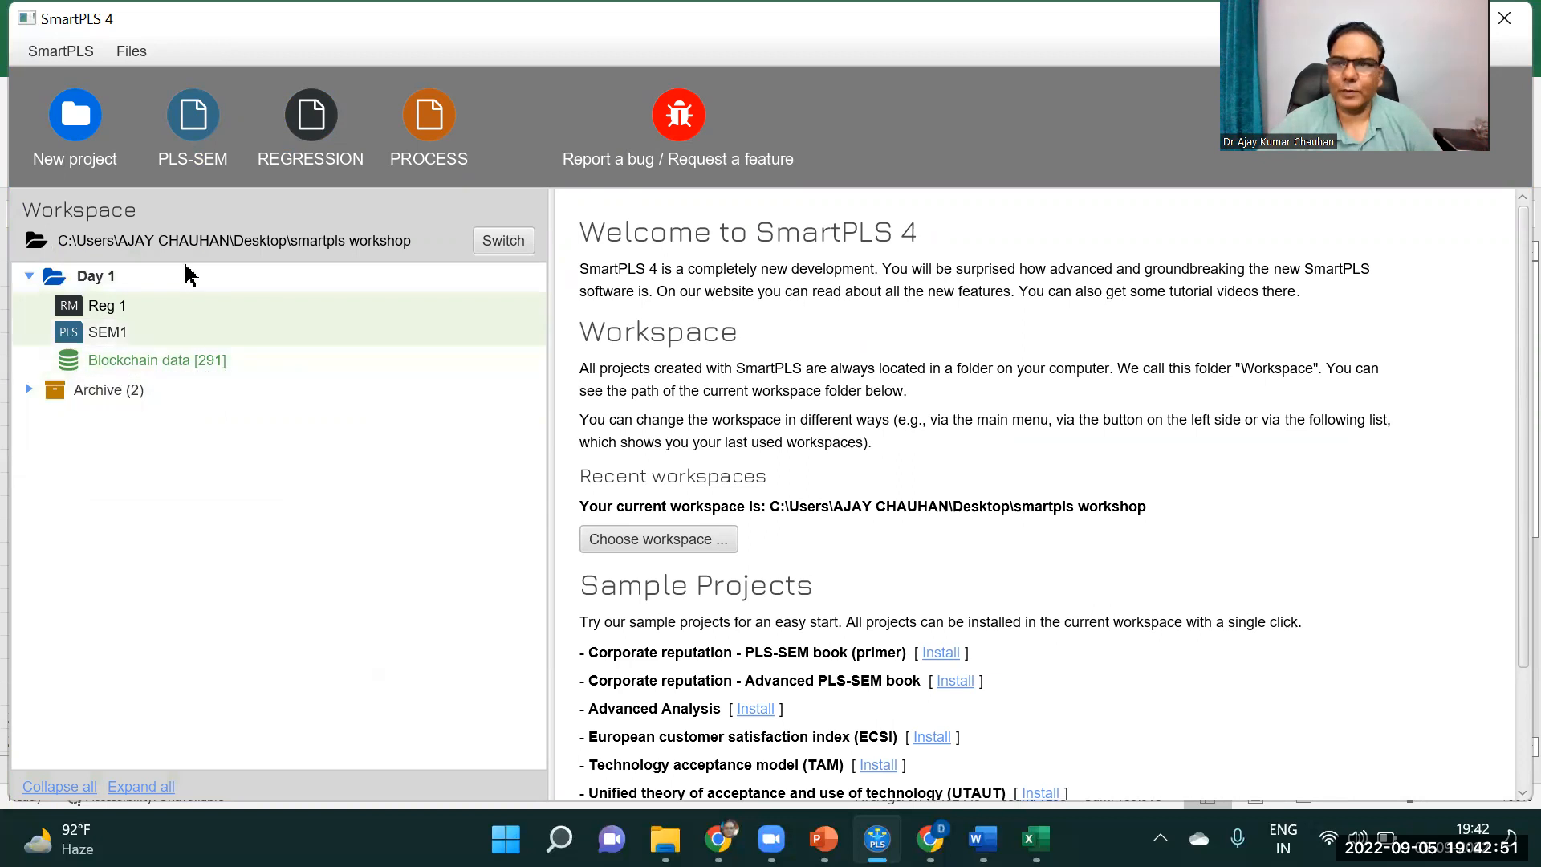
# - Collapse the project Day 1 in the workspace and archive it
pyautogui.doubleClick(47, 281)
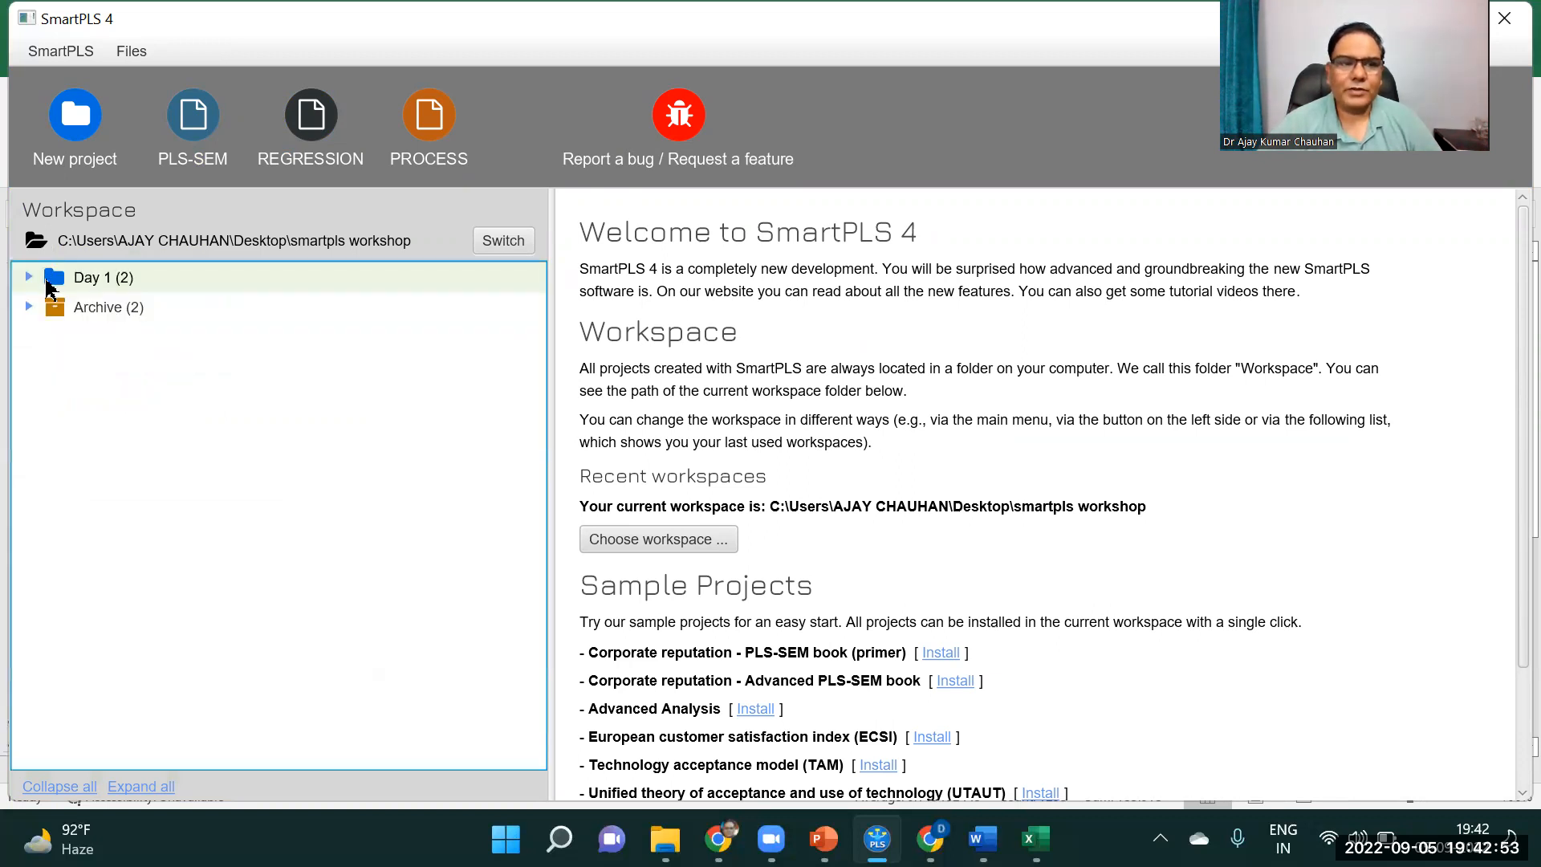
pyautogui.rightClick(107, 282)
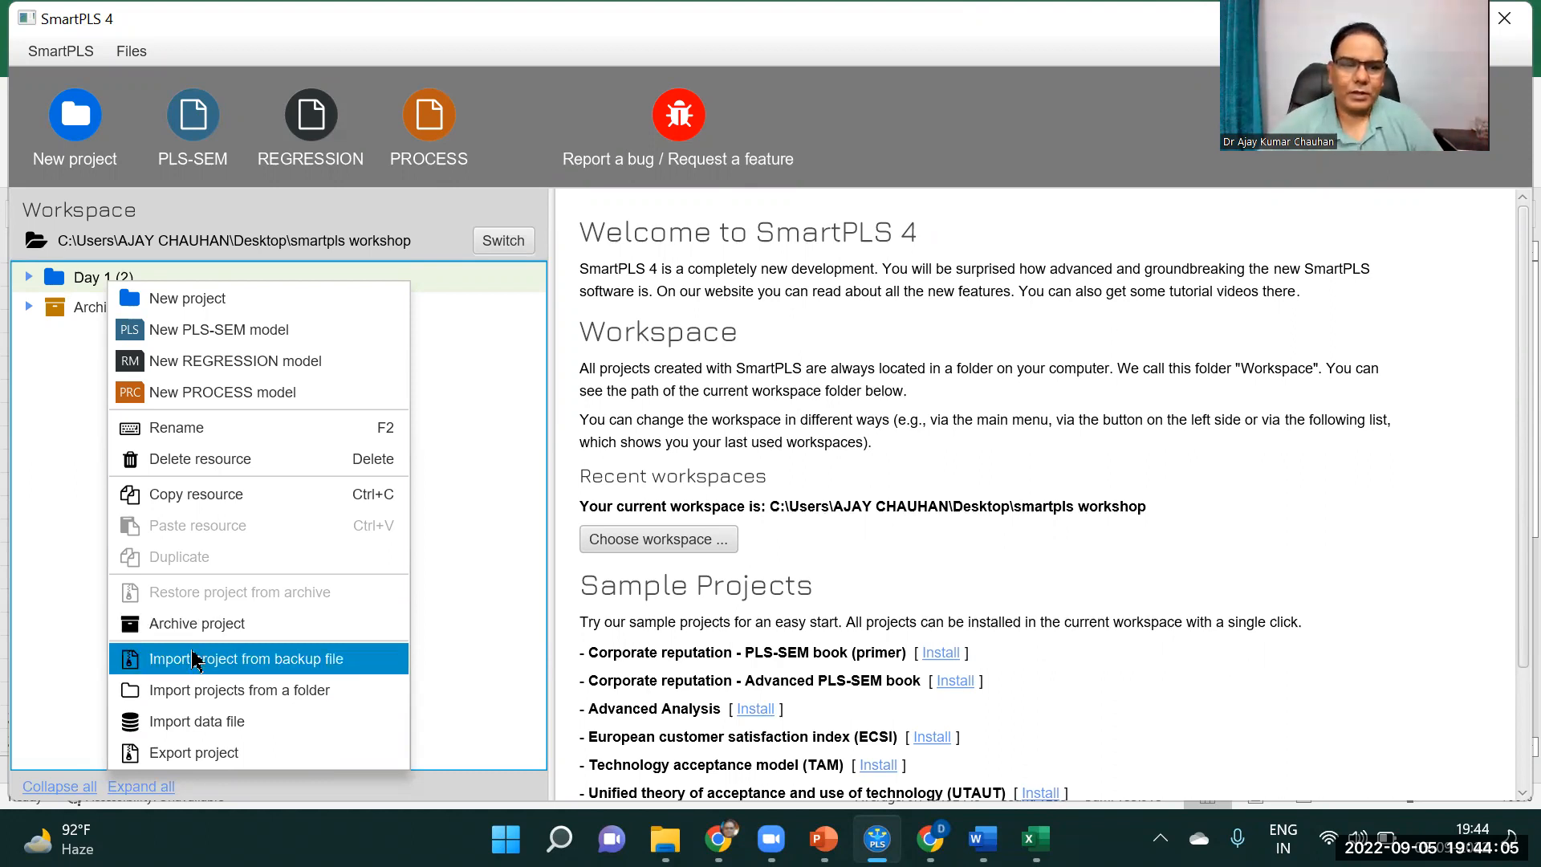
pyautogui.click(182, 630)
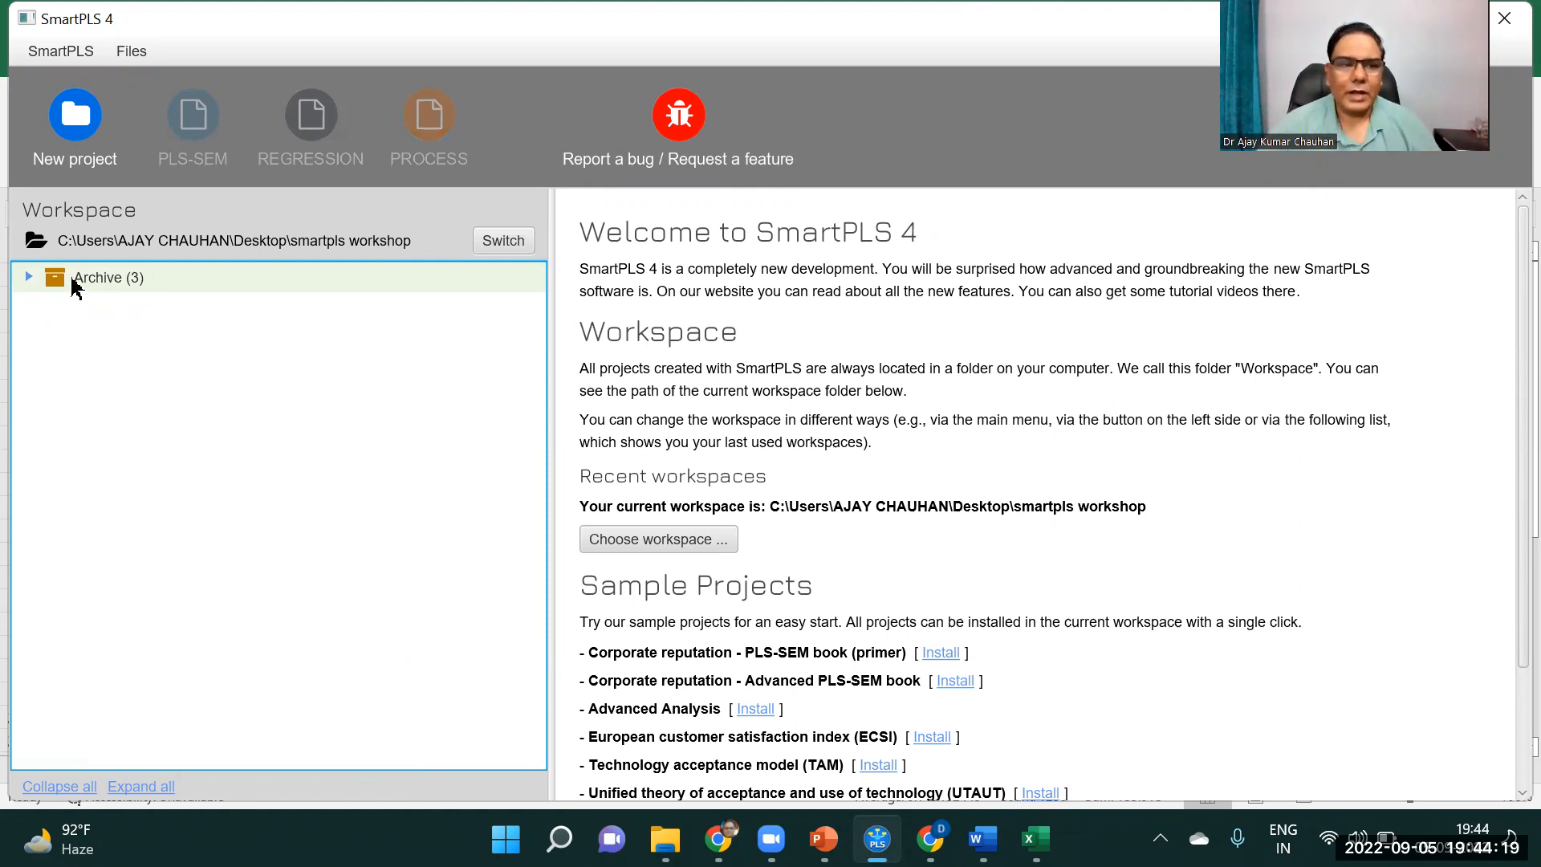
# - Expand the archive and restore the project Day 1 from it
pyautogui.click(29, 276)
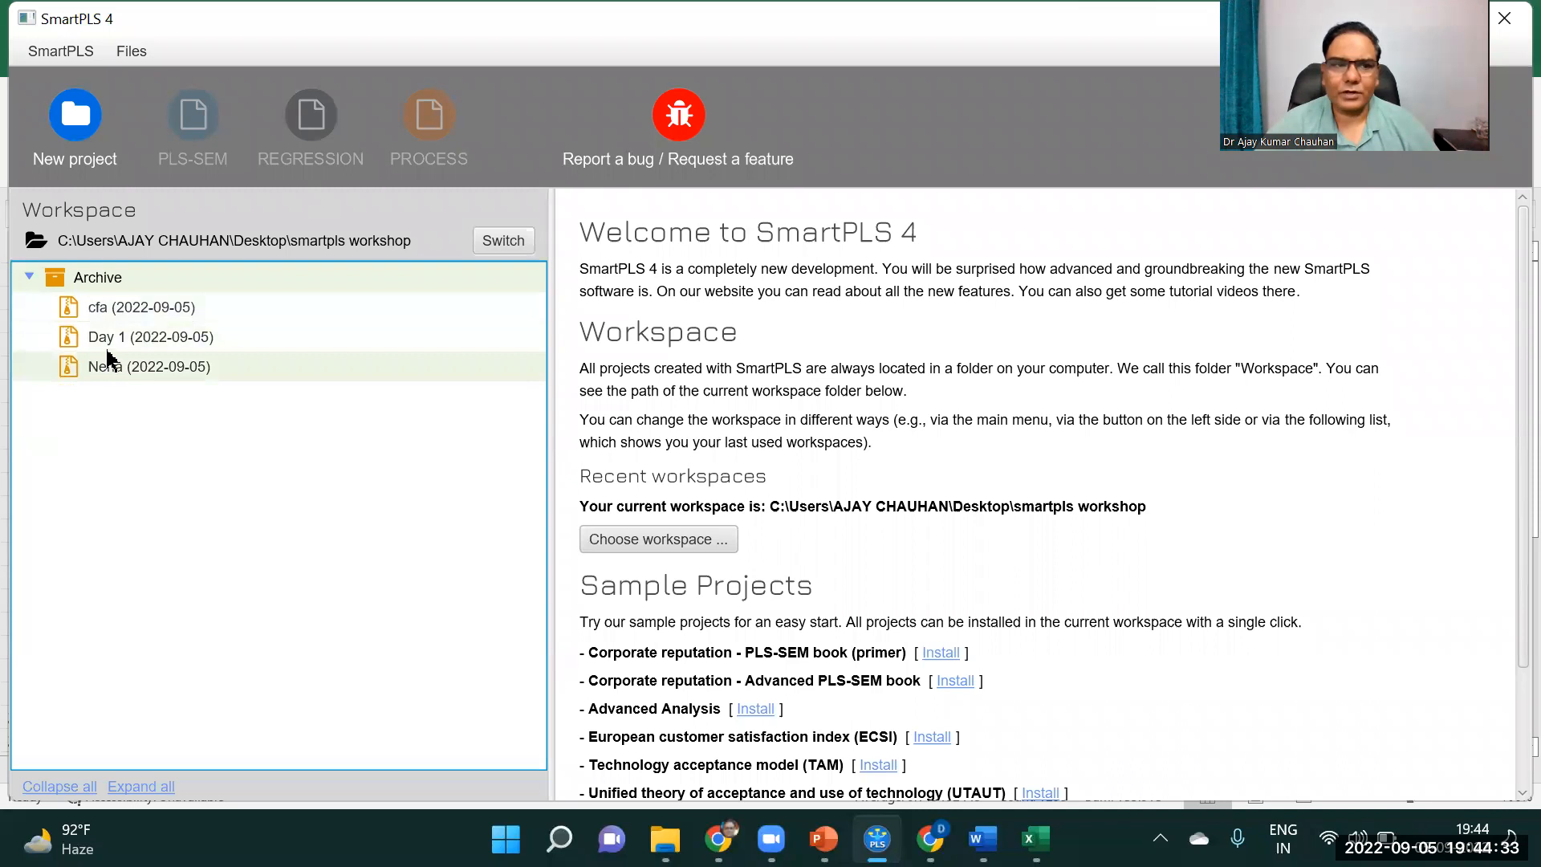
pyautogui.rightClick(127, 340)
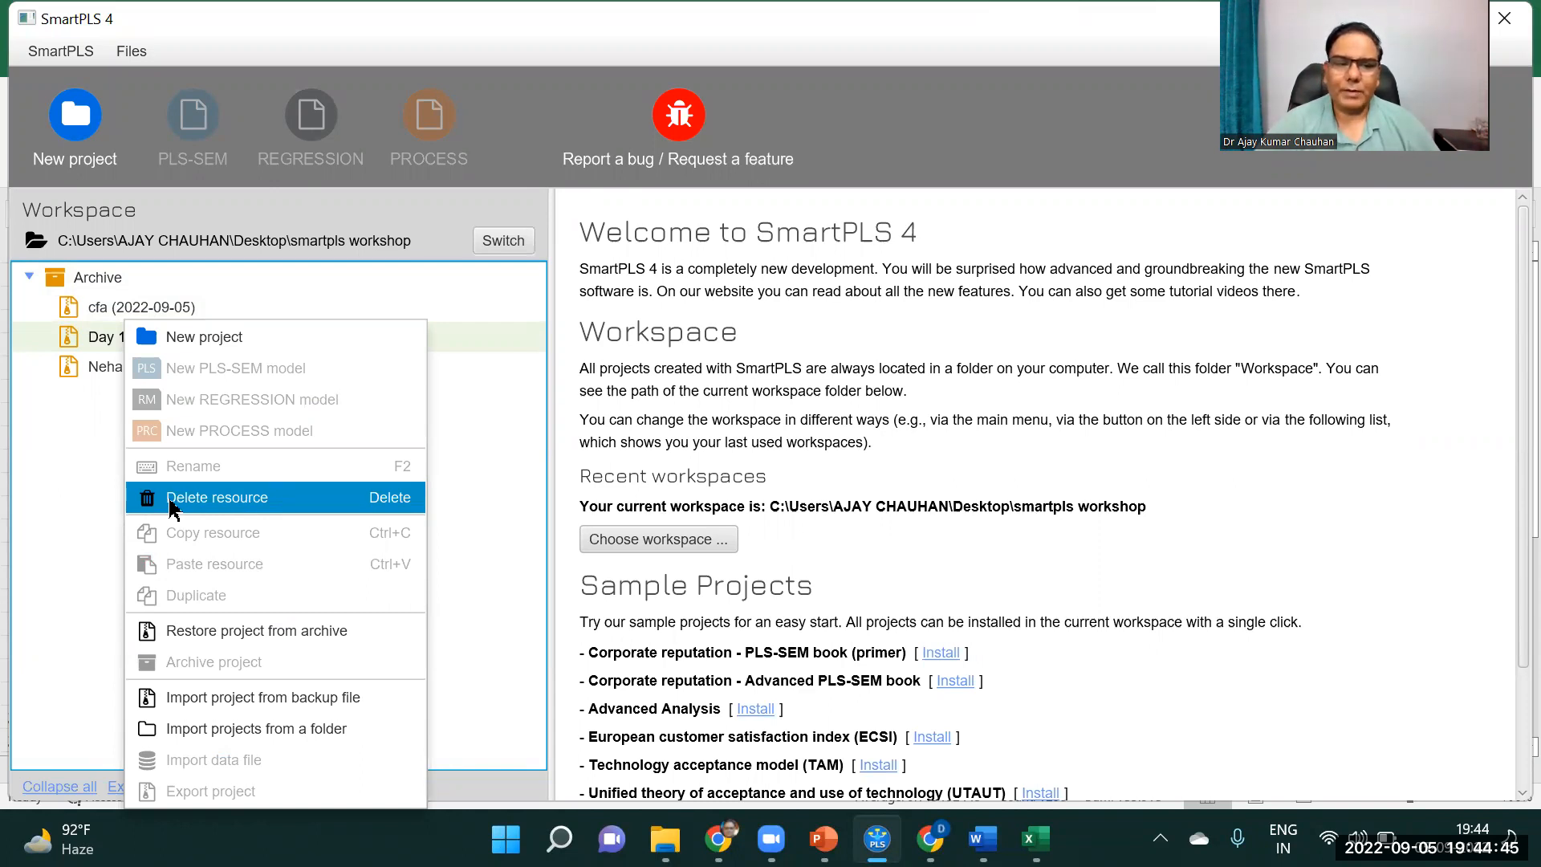
pyautogui.click(229, 634)
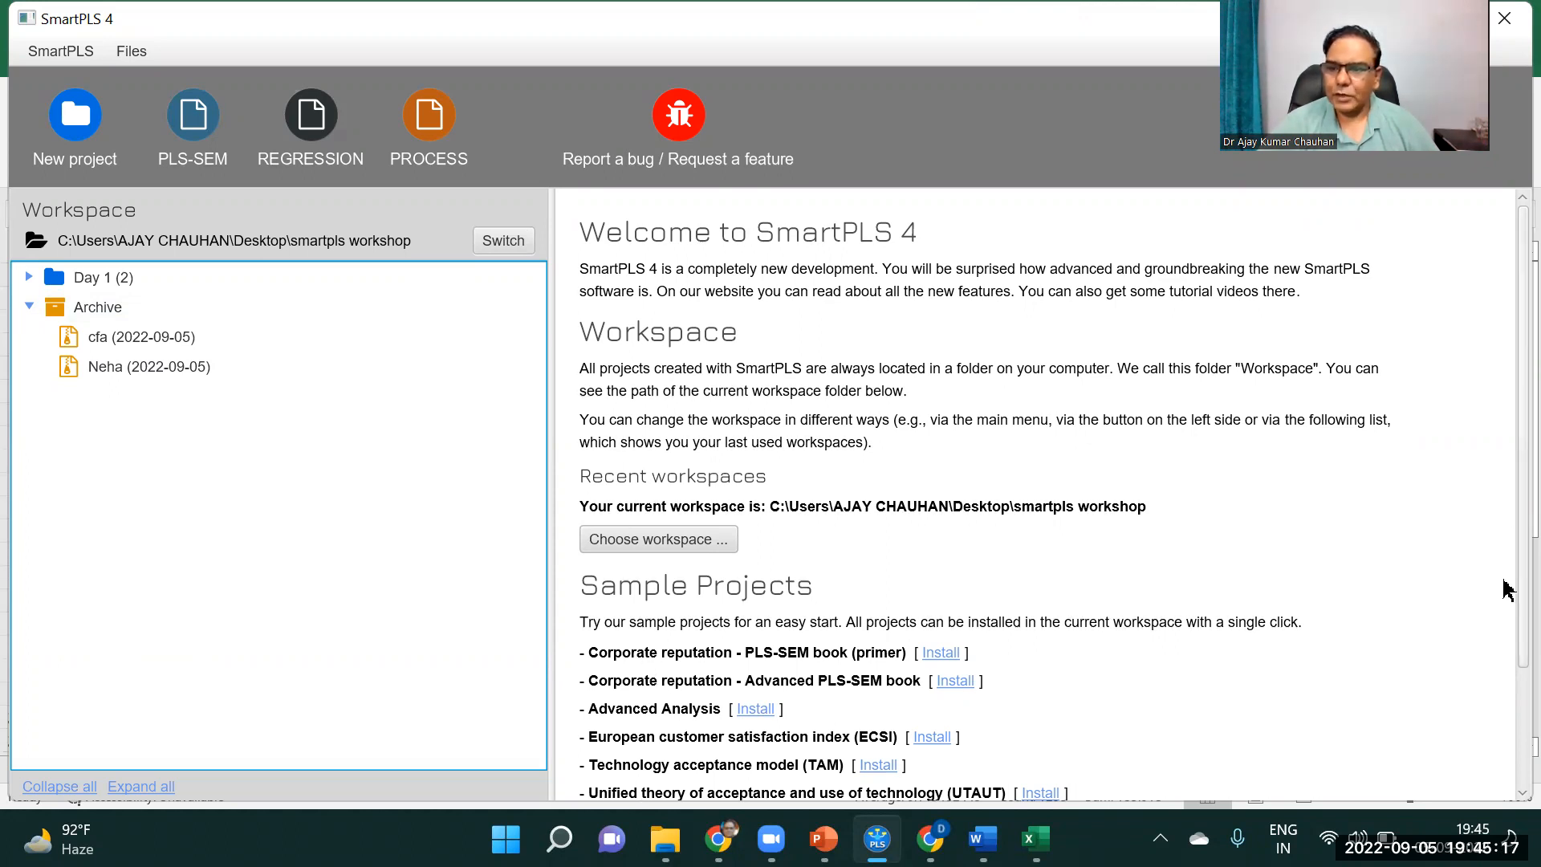
# - Look through the list of installable sample projects on the welcome page
pyautogui.scroll(-3, 1503, 677)
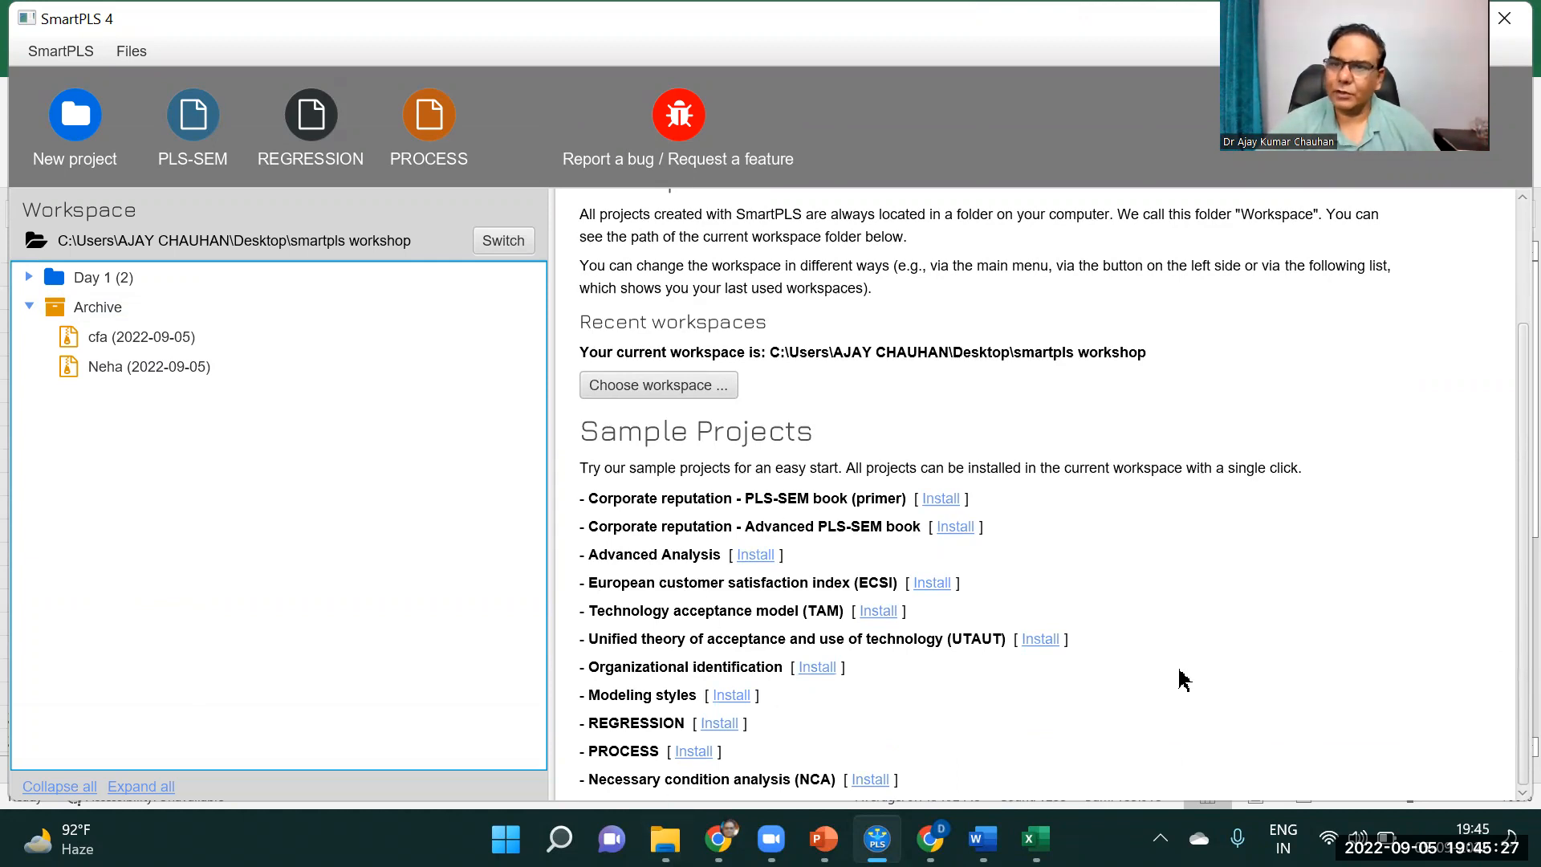
pyautogui.scroll(3, 1503, 482)
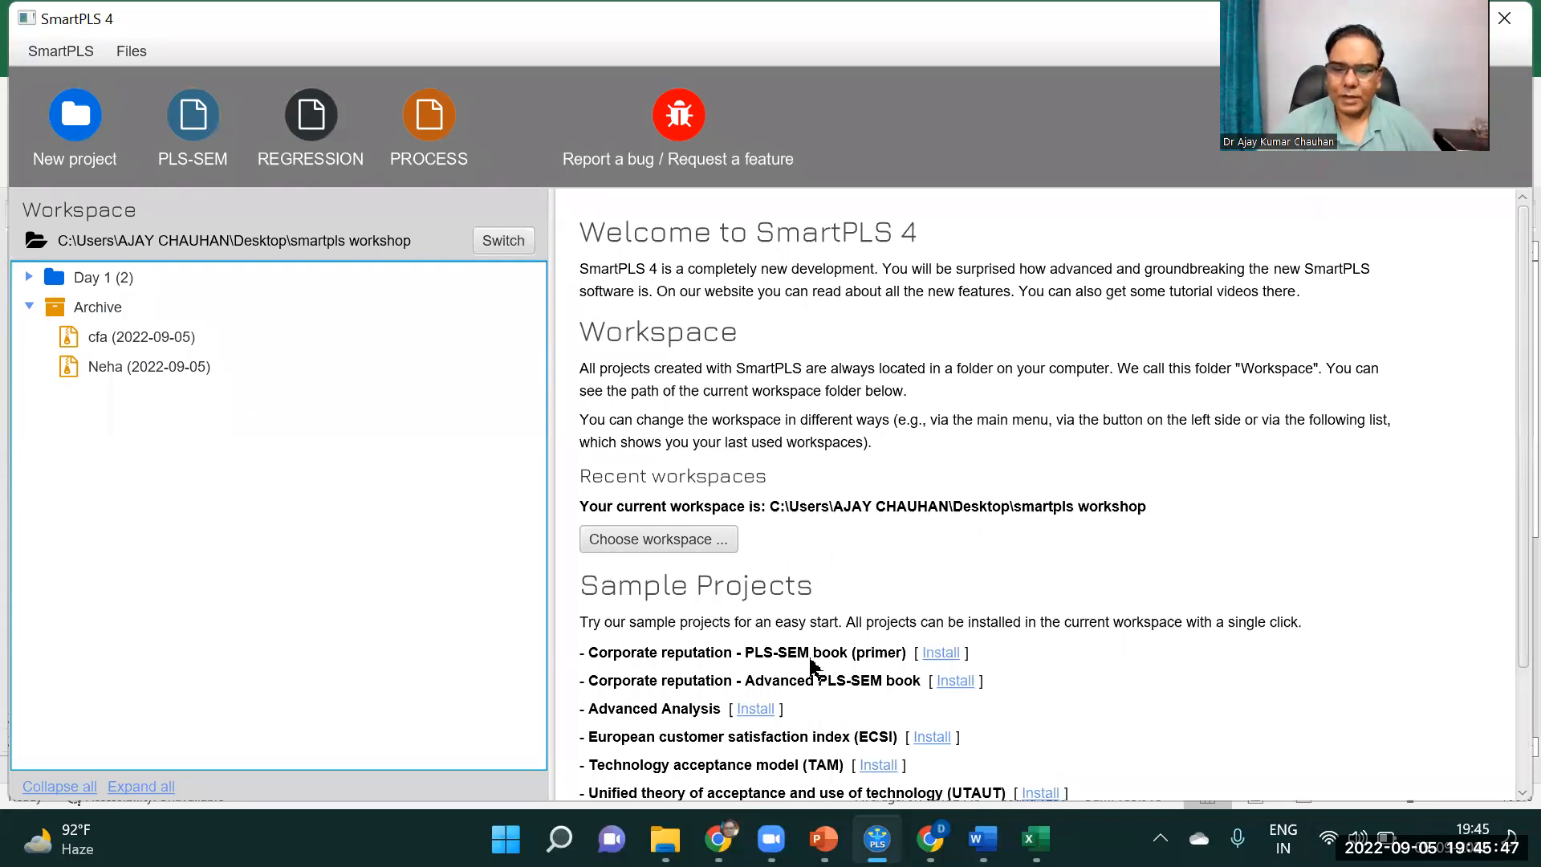
# - Switch to the PowerPoint presentation on SmartPLS 4 and start its slide show from the first slide
pyautogui.click(823, 837)
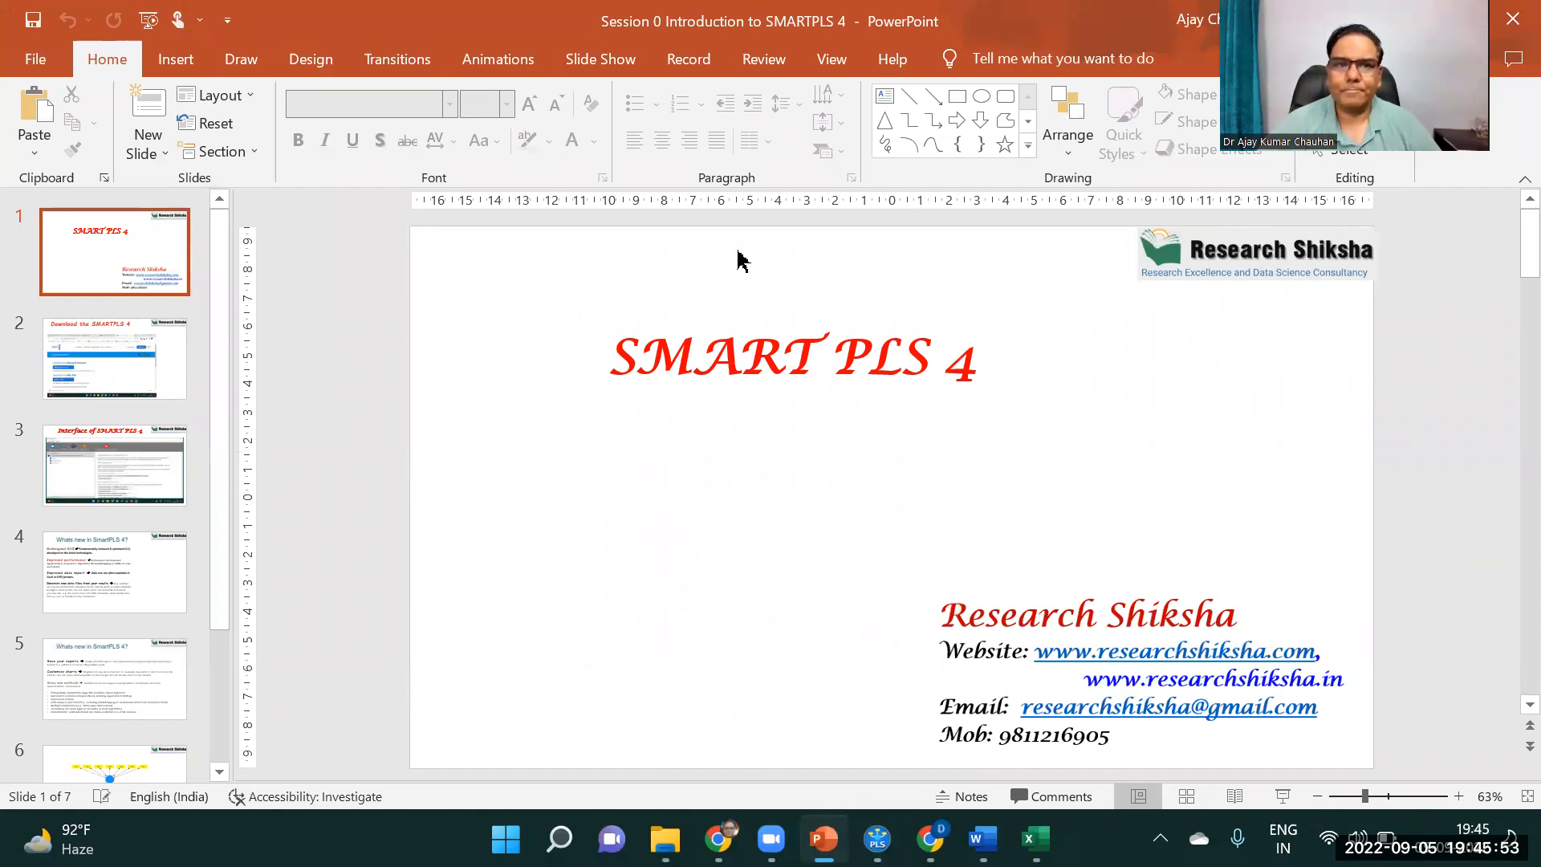
pyautogui.click(584, 59)
pyautogui.click(143, 143)
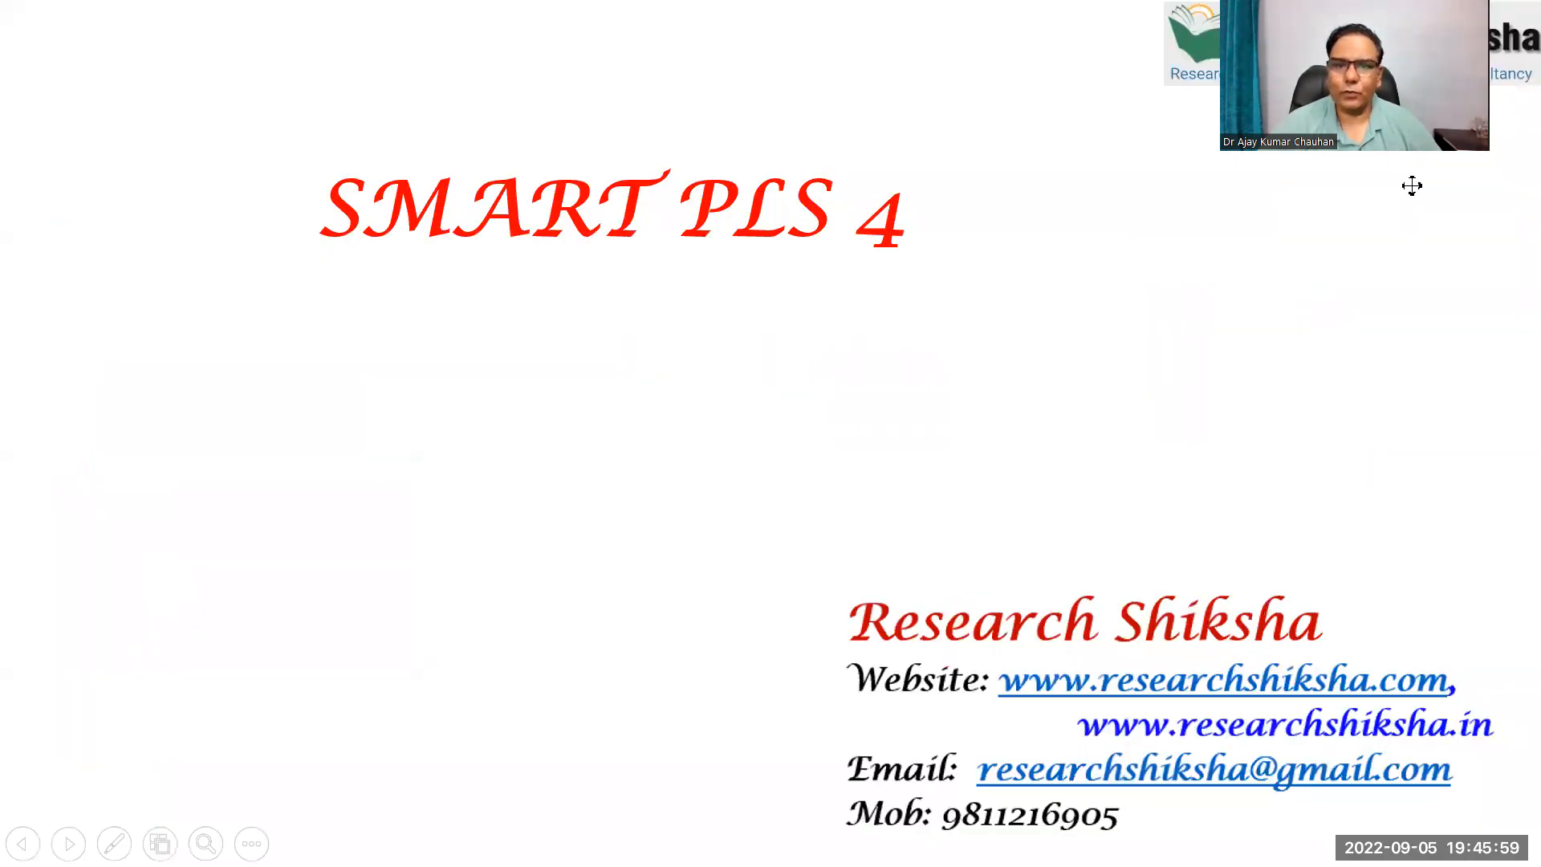
pyautogui.moveTo(1385, 70); pyautogui.dragTo(1411, 186)
# - Advance the slide show past the download and interface slides to "Whats new in SmartPLS 4?"
pyautogui.click(830, 486)
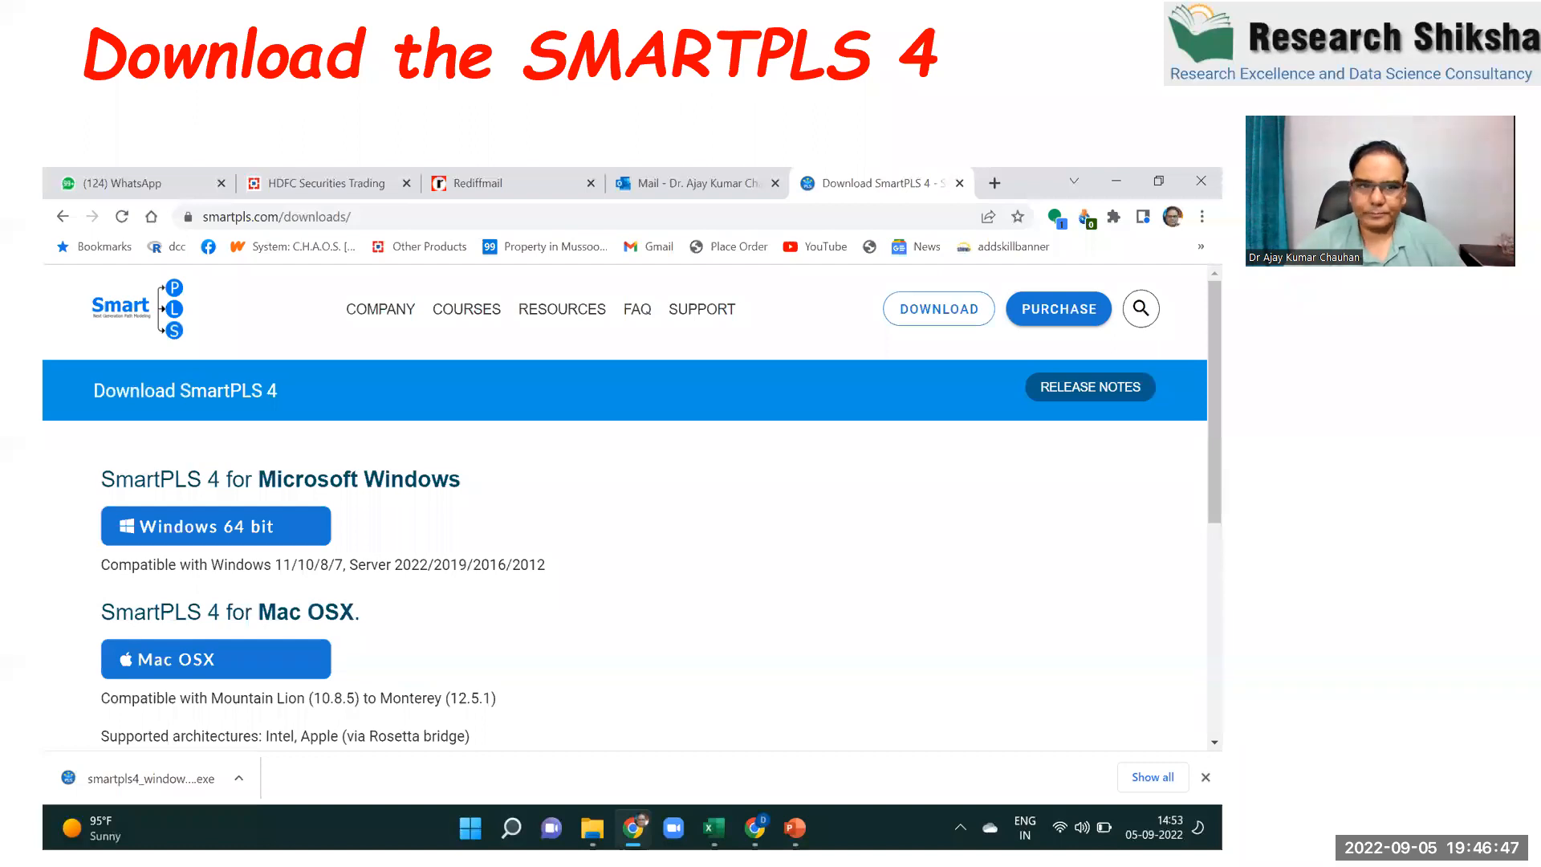
pyautogui.click(974, 590)
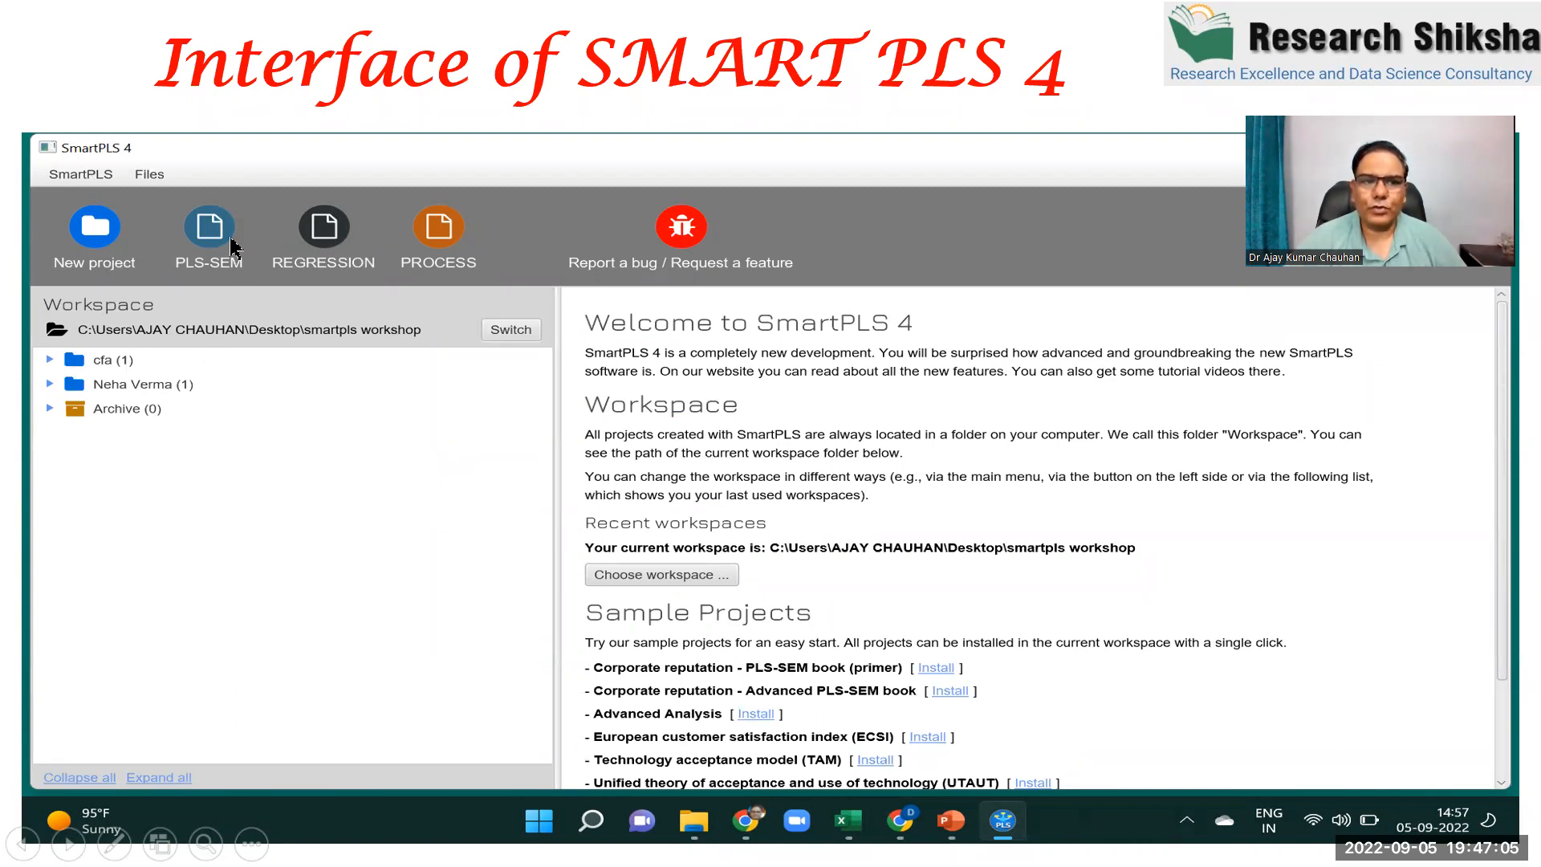
pyautogui.click(571, 423)
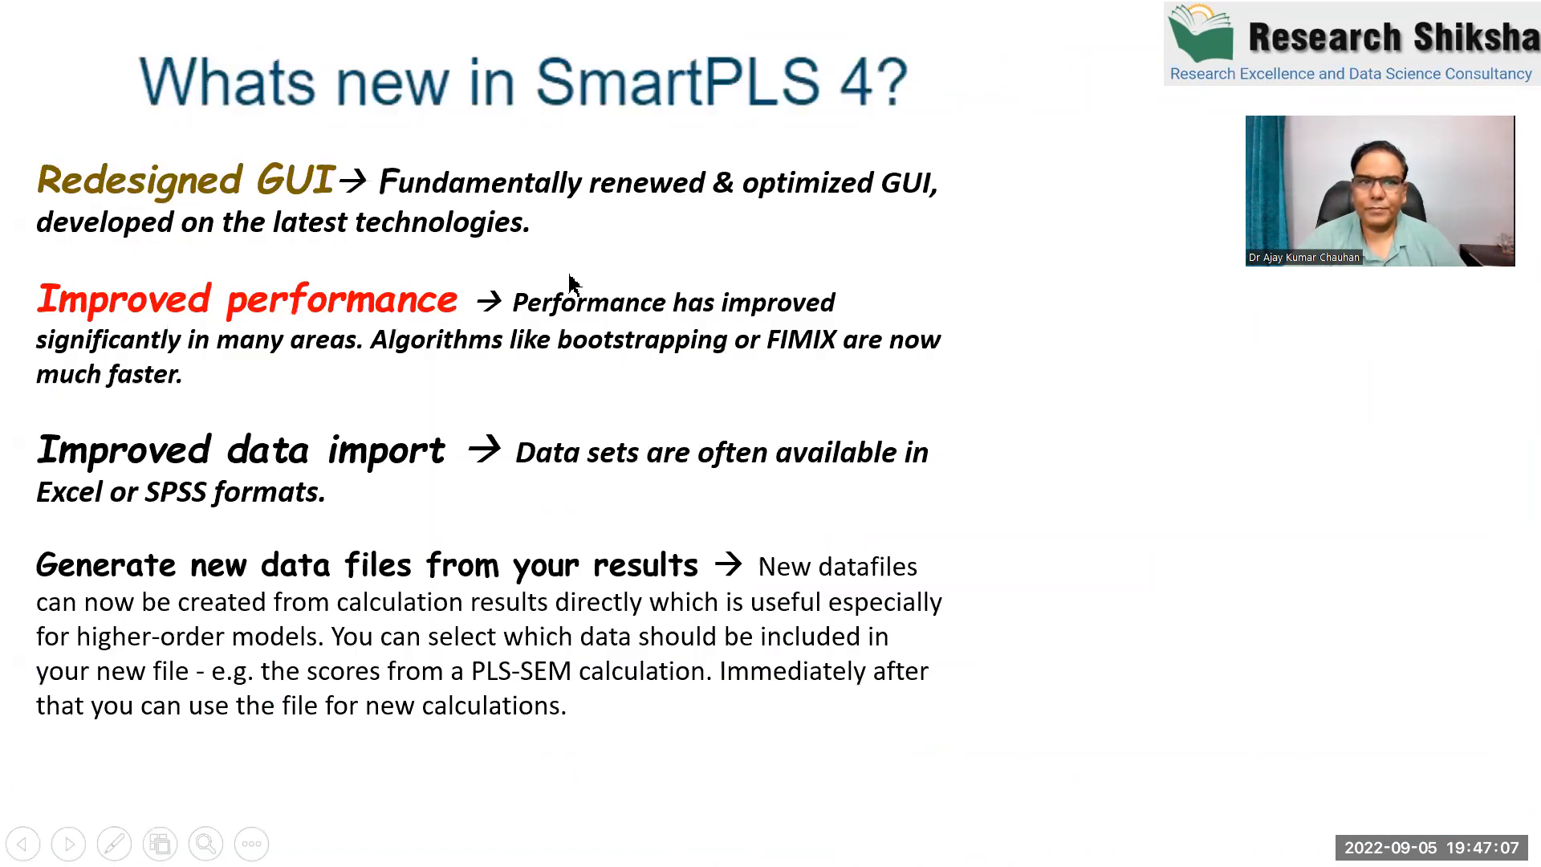